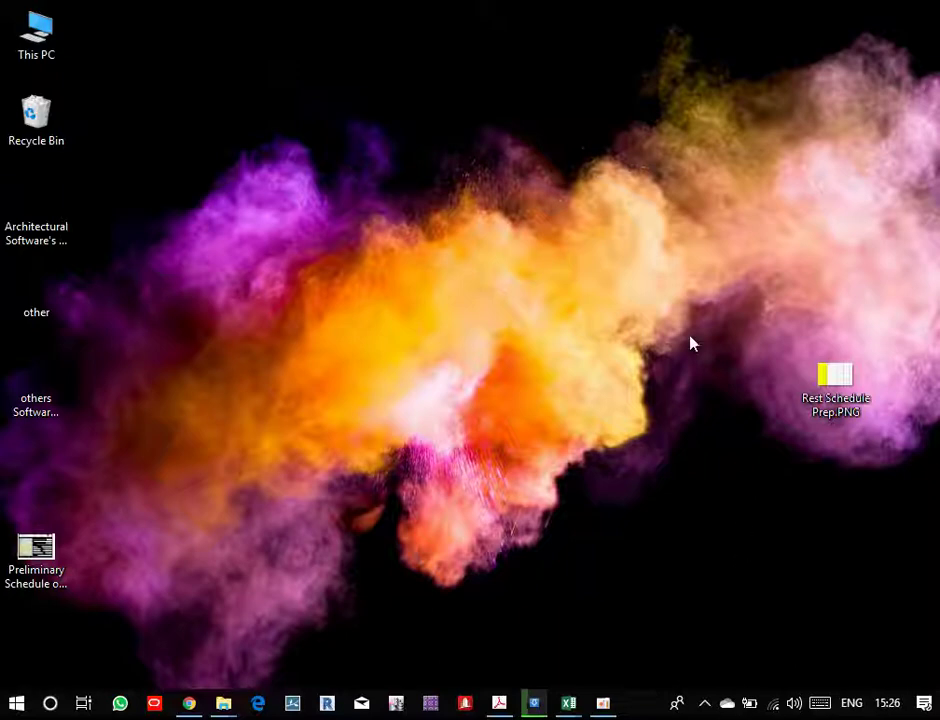
- Launch Autodesk Revit 2017 from the taskbar and wait for the Recent Files start page
{"action": "left_click", "coordinate": [329, 705]}
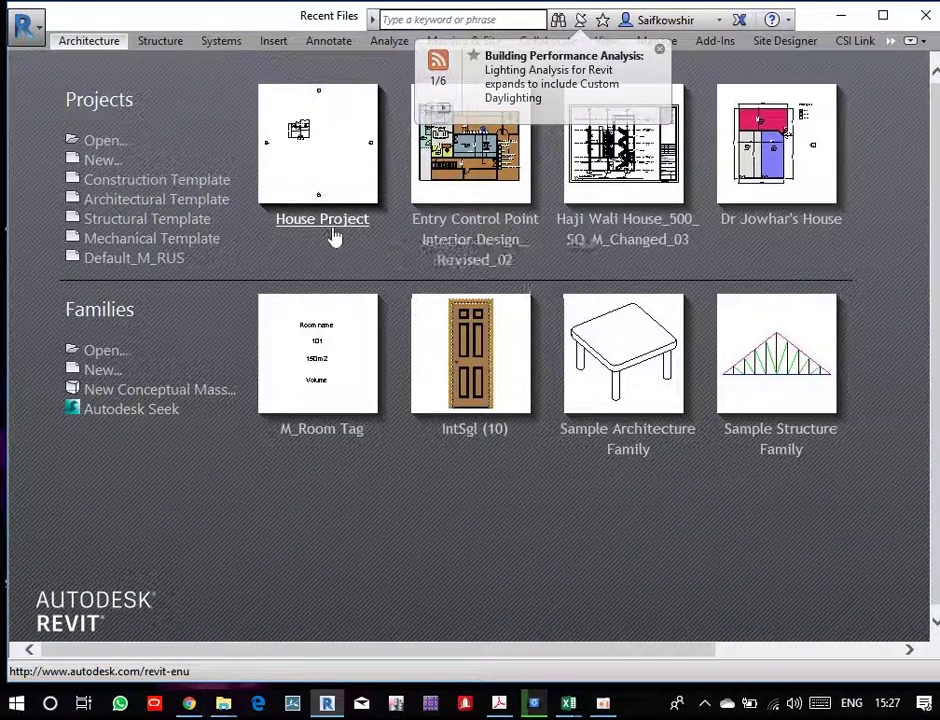
- Open House Project.rvt, zoom around its Level 1 plan, and bring up the application menu
{"action": "left_click", "coordinate": [326, 224]}
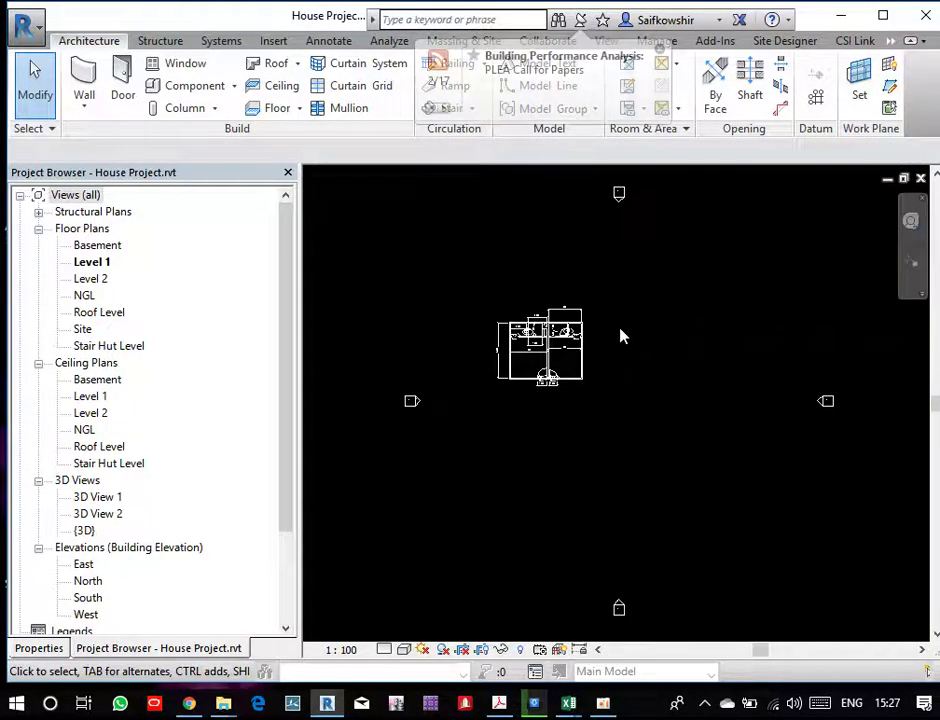
{"action": "scroll", "coordinate": [518, 336], "scroll_direction": "up", "scroll_amount": 2}
{"action": "scroll", "coordinate": [619, 357], "scroll_direction": "up", "scroll_amount": 2}
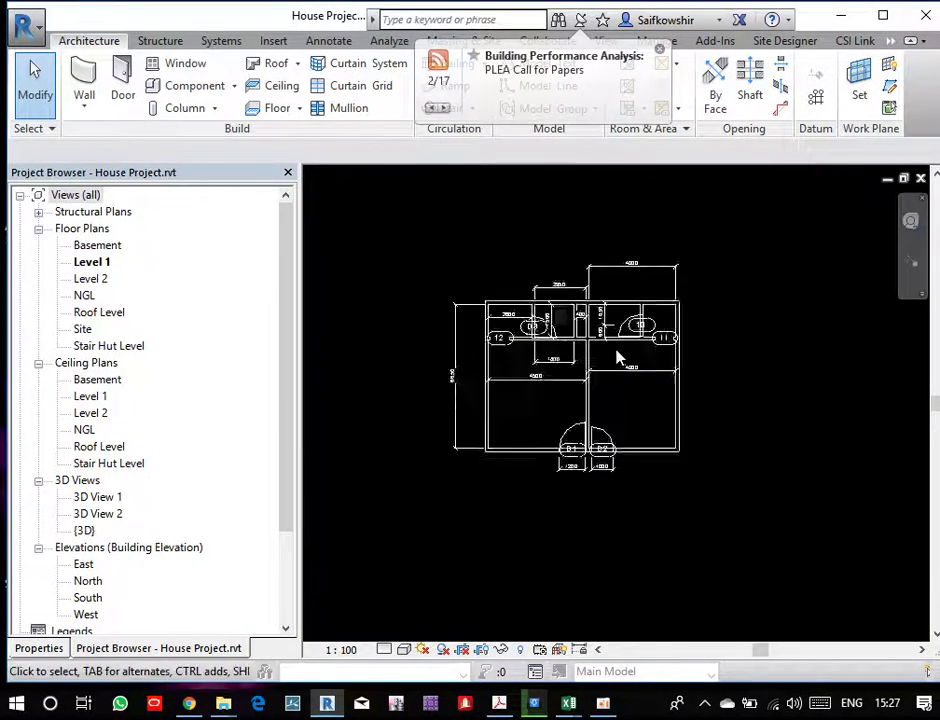
{"action": "scroll", "coordinate": [596, 357], "scroll_direction": "up", "scroll_amount": 2}
{"action": "scroll", "coordinate": [594, 352], "scroll_direction": "up", "scroll_amount": 2}
{"action": "scroll", "coordinate": [600, 347], "scroll_direction": "up", "scroll_amount": 2}
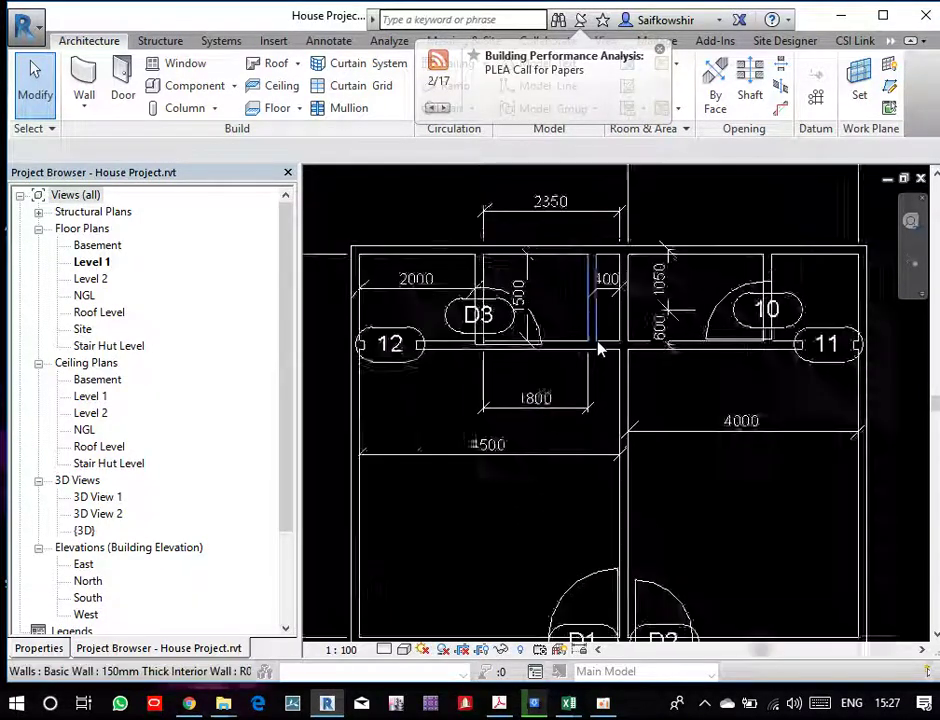
{"action": "scroll", "coordinate": [598, 349], "scroll_direction": "up", "scroll_amount": 1}
{"action": "scroll", "coordinate": [598, 349], "scroll_direction": "down", "scroll_amount": 1}
{"action": "scroll", "coordinate": [680, 386], "scroll_direction": "down", "scroll_amount": 1}
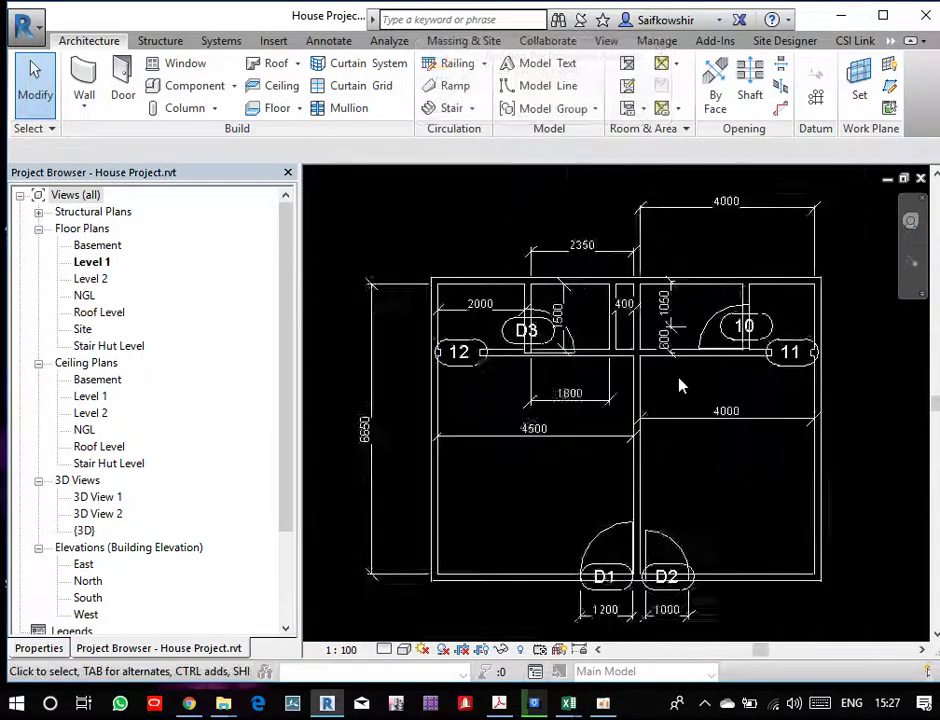
{"action": "scroll", "coordinate": [679, 385], "scroll_direction": "down", "scroll_amount": 1}
{"action": "scroll", "coordinate": [679, 386], "scroll_direction": "up", "scroll_amount": 1}
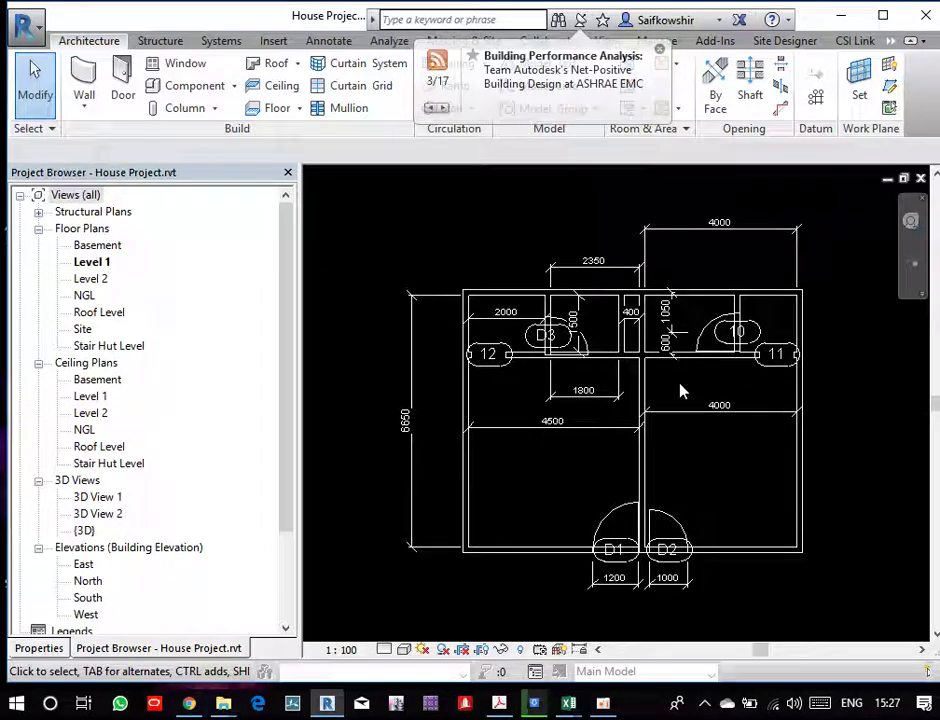
{"action": "scroll", "coordinate": [684, 384], "scroll_direction": "down", "scroll_amount": 1}
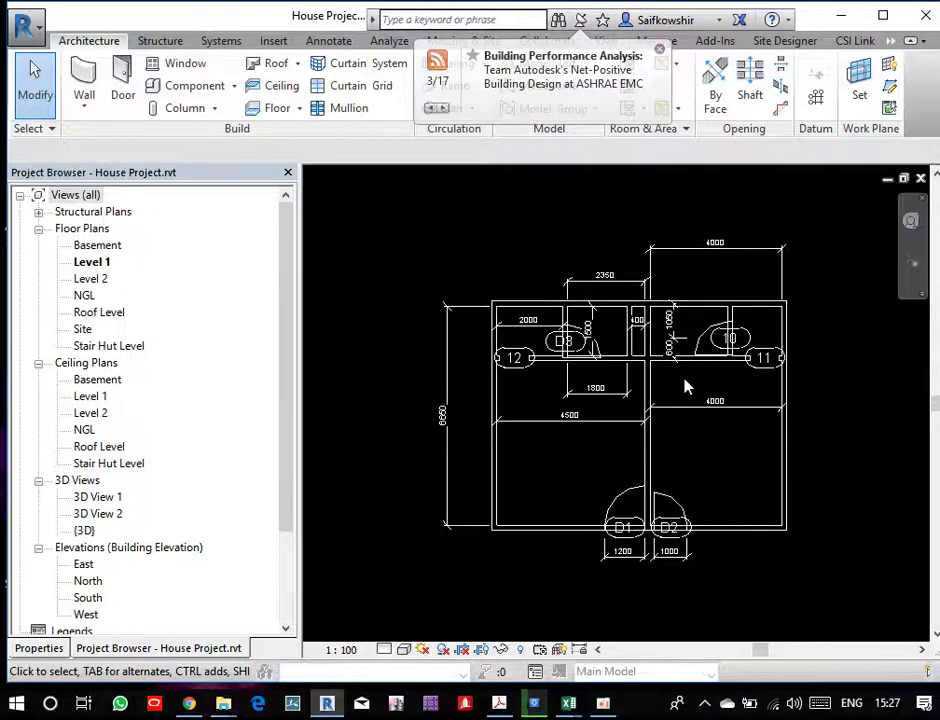
{"action": "left_click", "coordinate": [35, 30]}
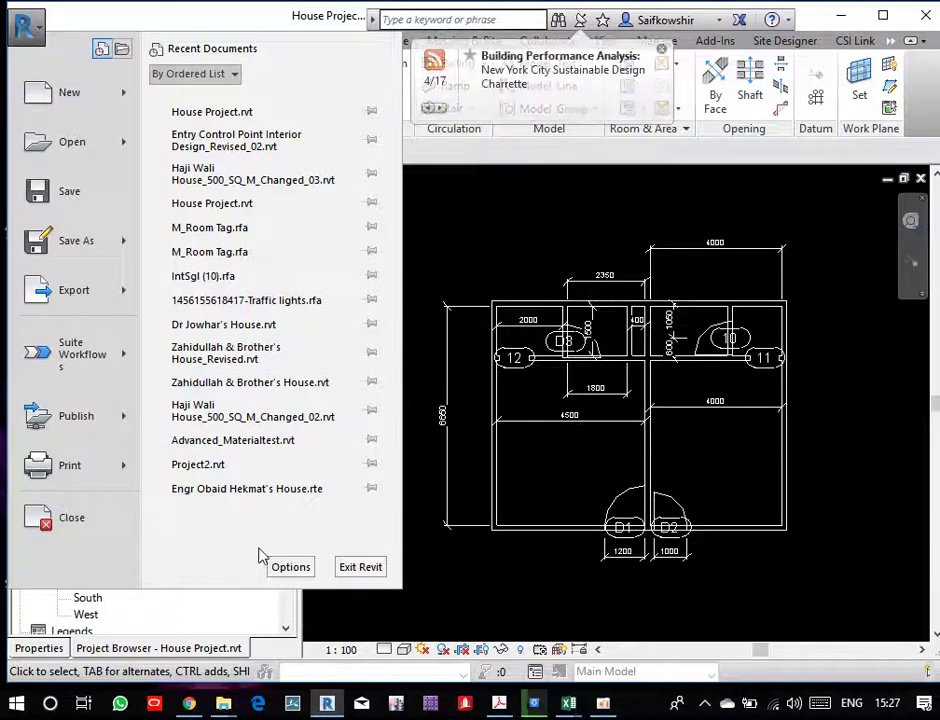
- Set the drawing-area background colour to White in the Graphics options
{"action": "left_click", "coordinate": [291, 567]}
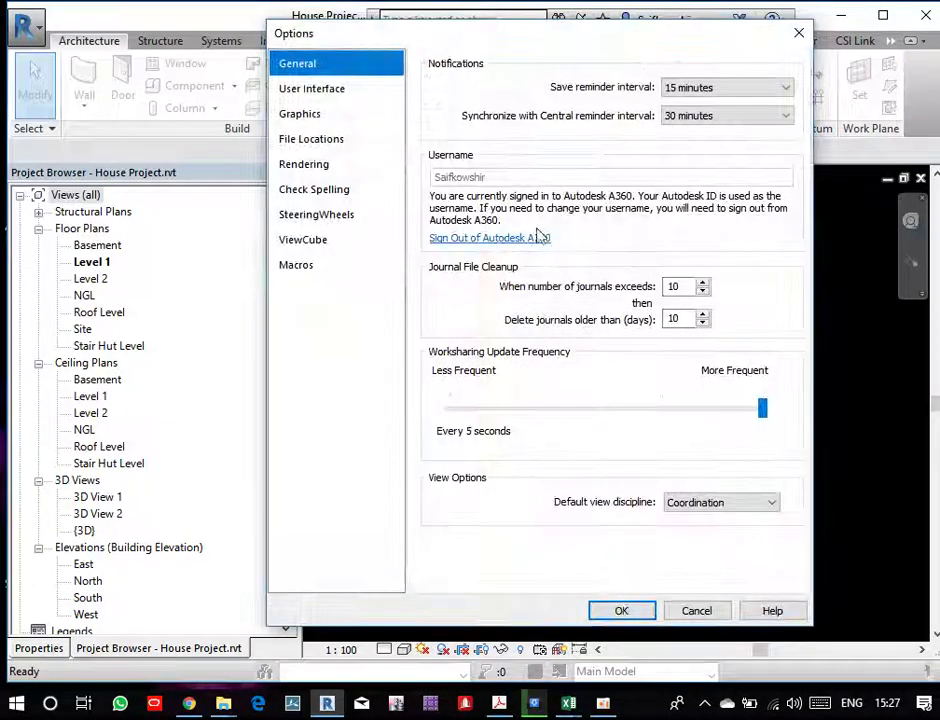
{"action": "left_click", "coordinate": [319, 116]}
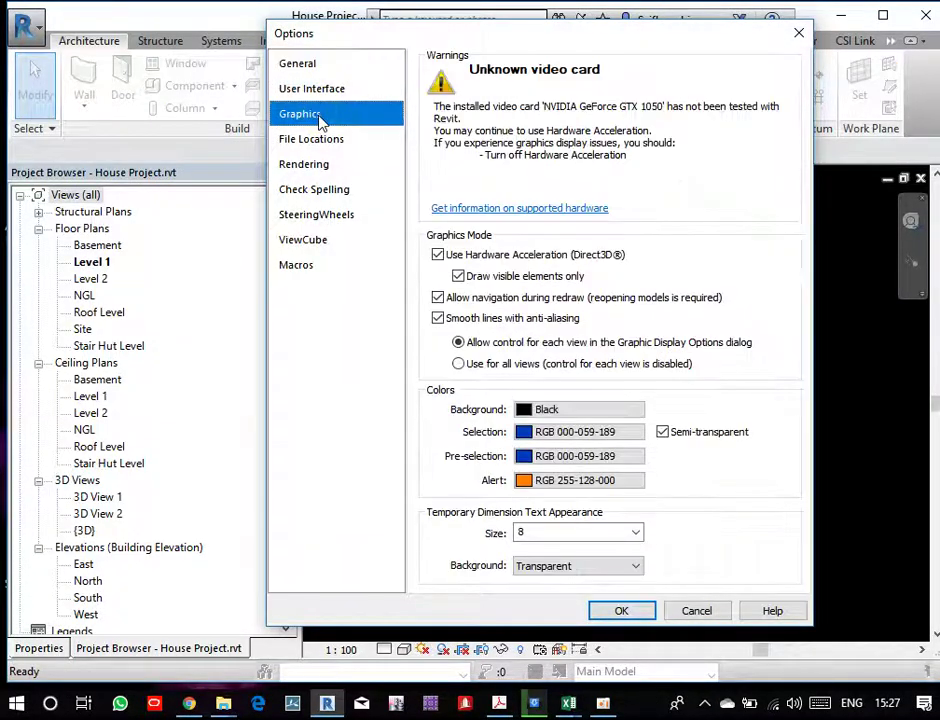
{"action": "left_click", "coordinate": [594, 404]}
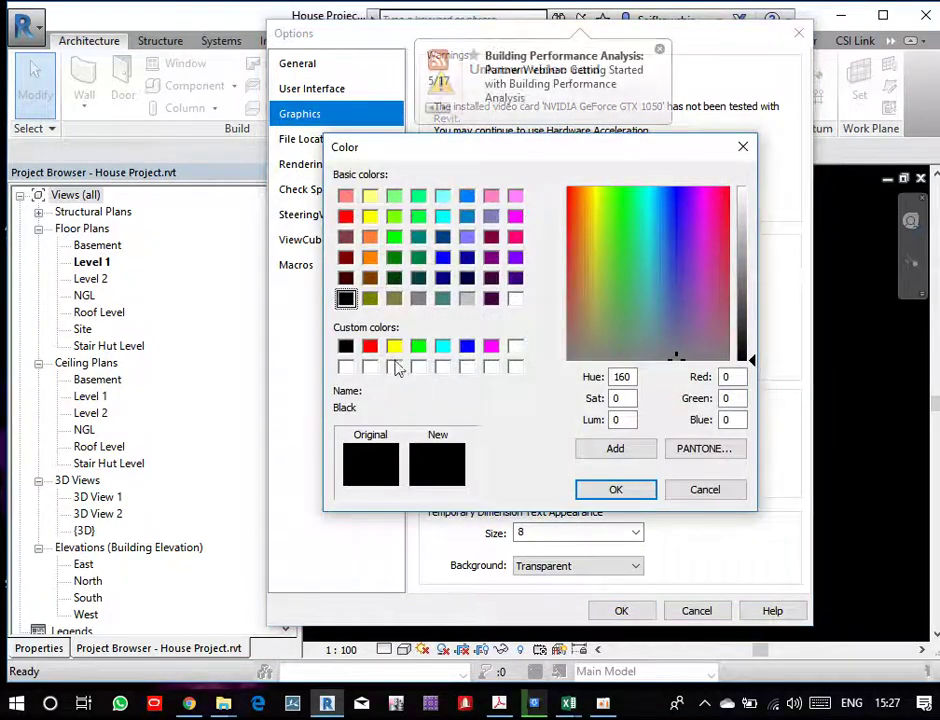
{"action": "left_click", "coordinate": [514, 347]}
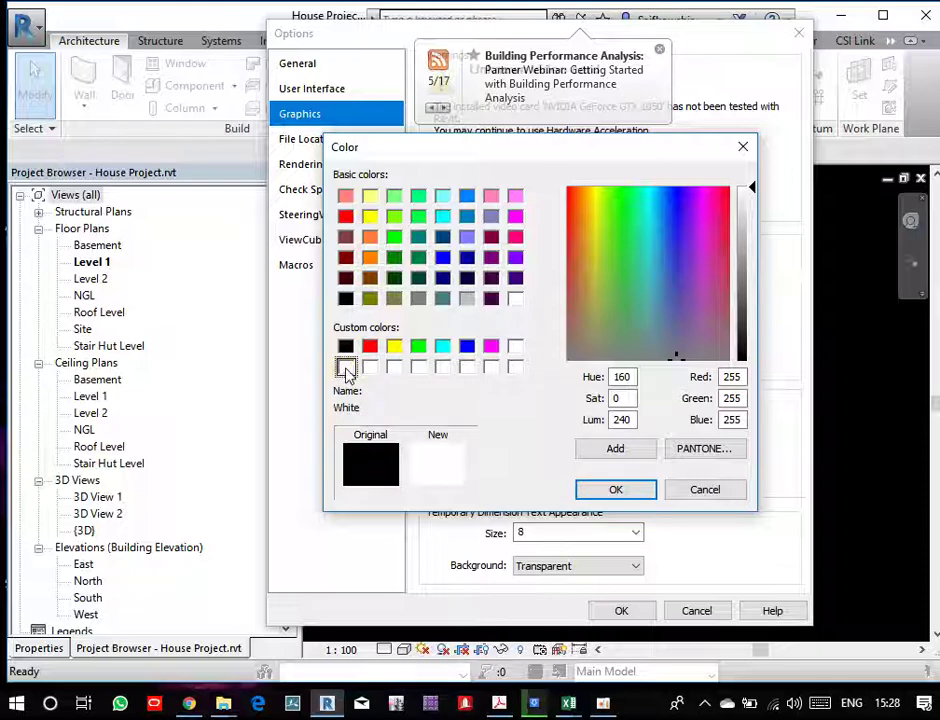
{"action": "left_click", "coordinate": [516, 299]}
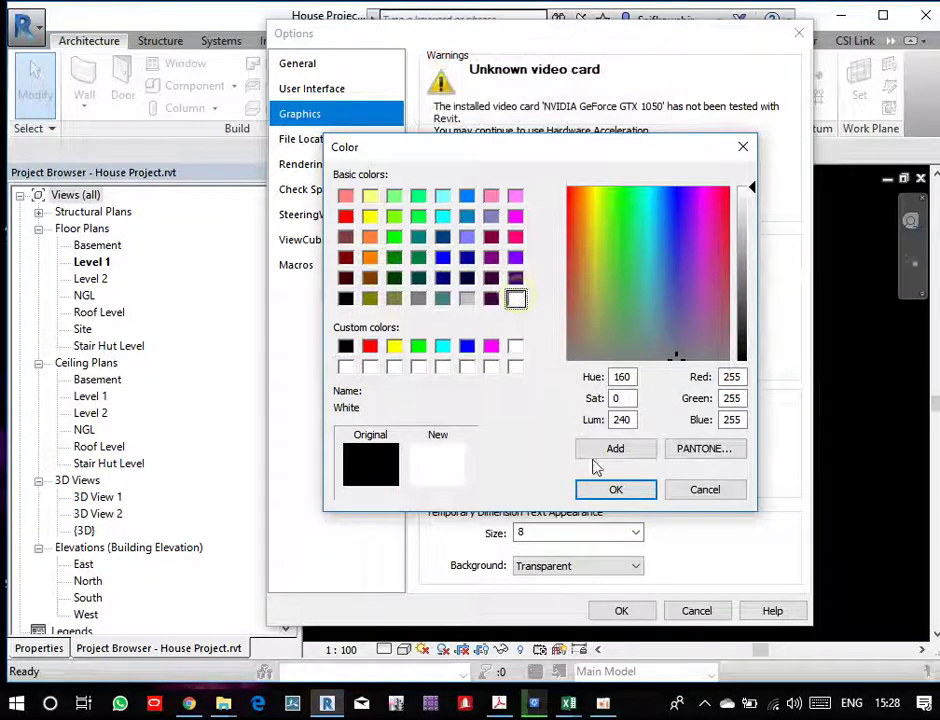
{"action": "left_click", "coordinate": [613, 490]}
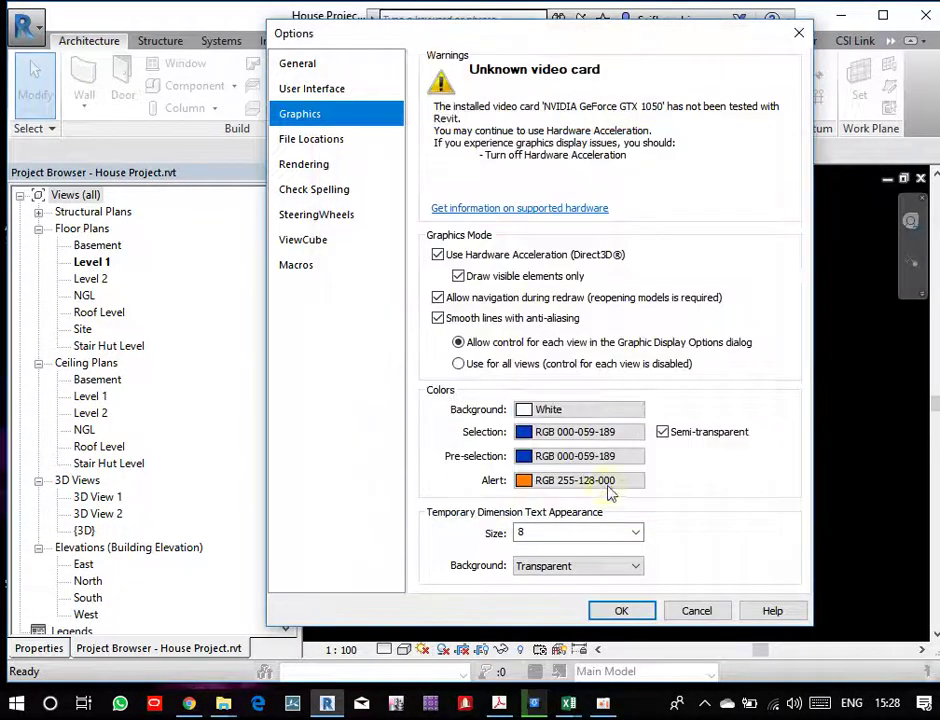
{"action": "left_click", "coordinate": [621, 610]}
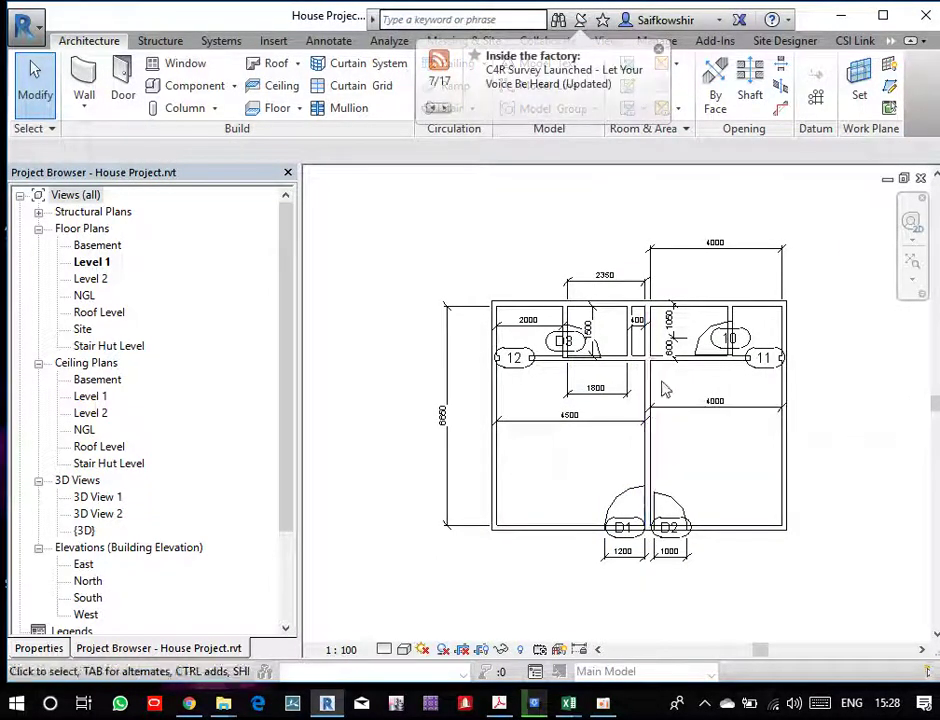
- Change the Width of door 10's 800x2100 TS Door type from 1000 to 800
{"action": "scroll", "coordinate": [615, 355], "scroll_direction": "up", "scroll_amount": 2}
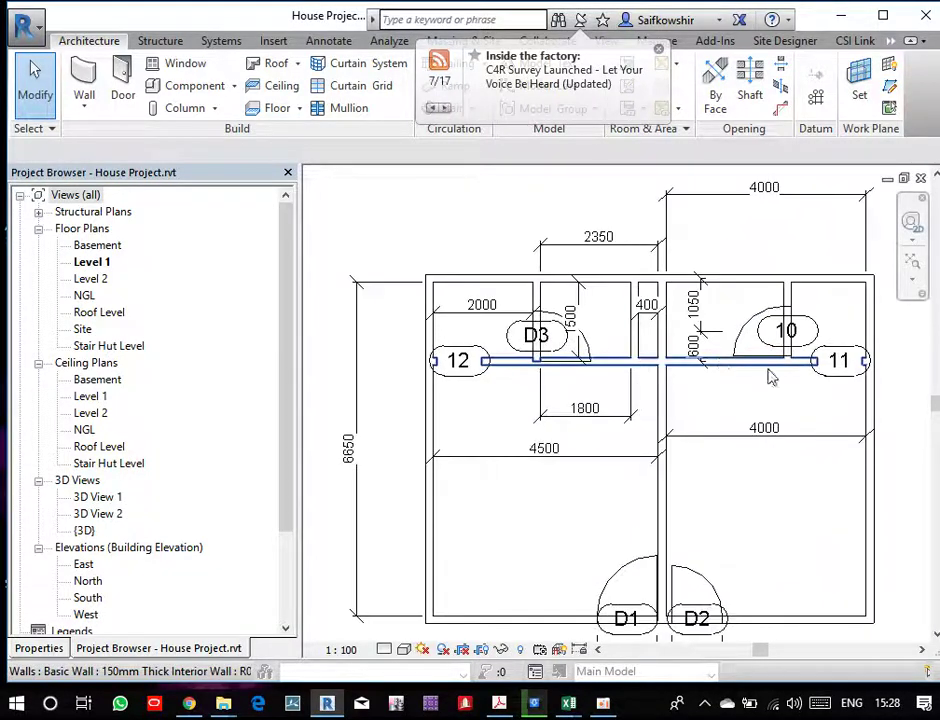
{"action": "left_click", "coordinate": [780, 316]}
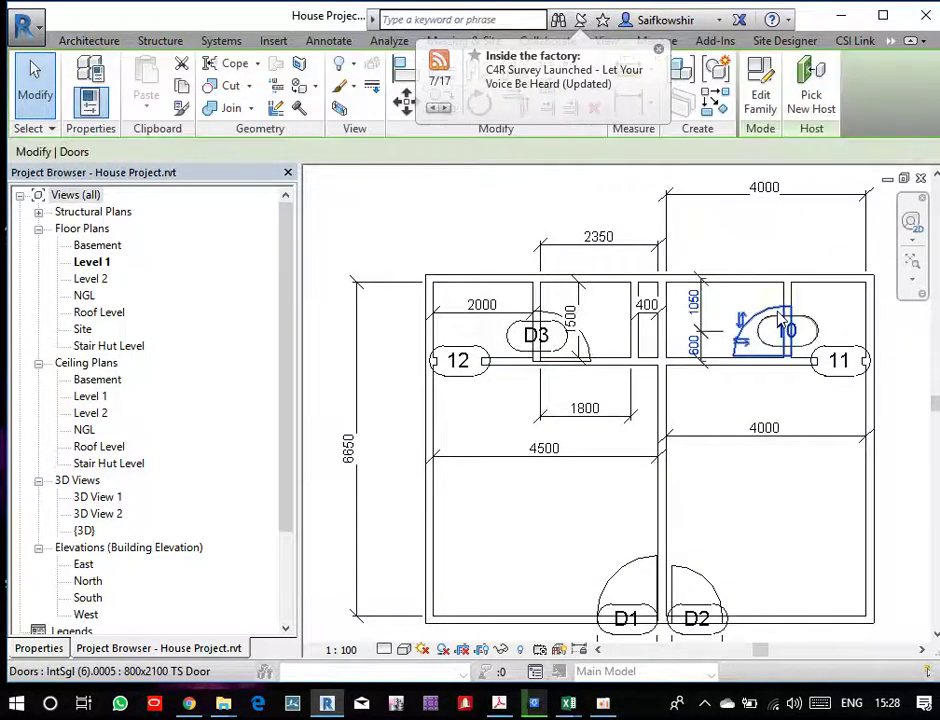
{"action": "left_click", "coordinate": [38, 648]}
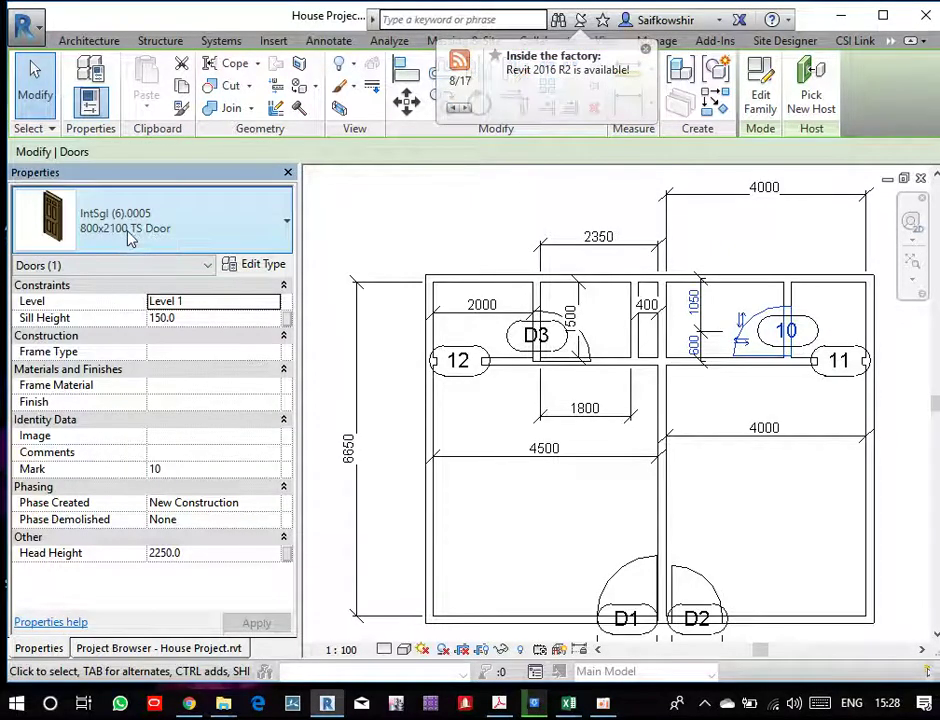
{"action": "left_click", "coordinate": [252, 266]}
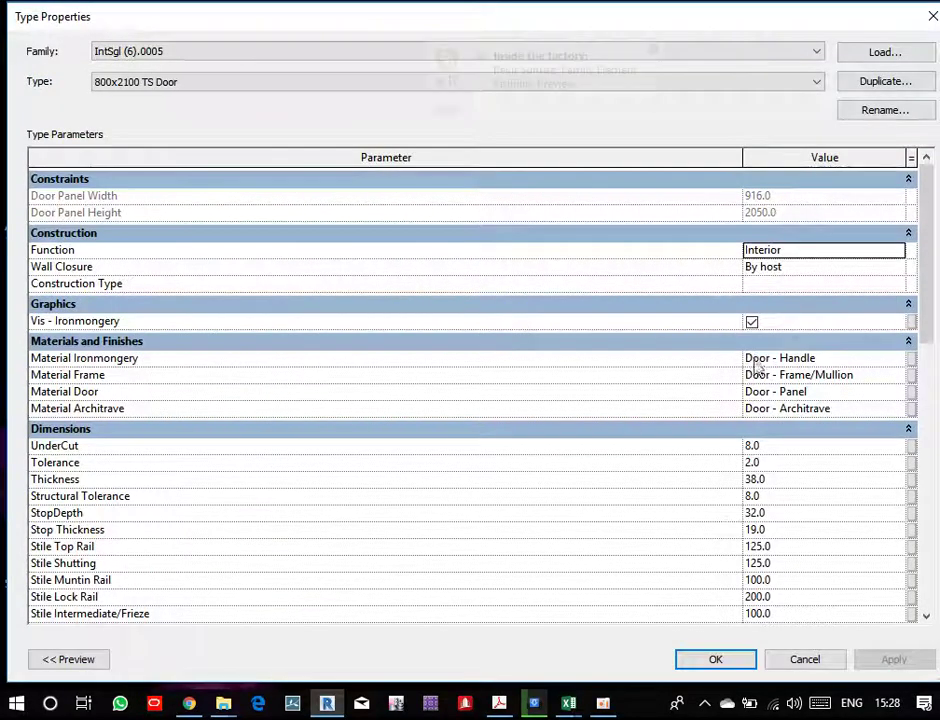
{"action": "scroll", "coordinate": [783, 550], "scroll_direction": "down", "scroll_amount": 4}
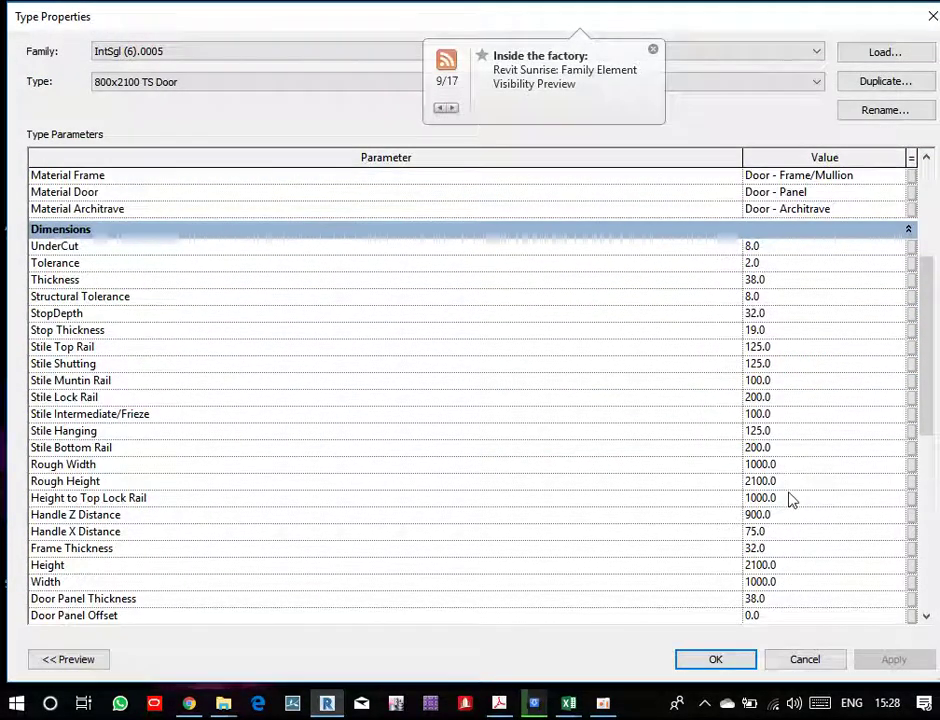
{"action": "scroll", "coordinate": [812, 590], "scroll_direction": "down", "scroll_amount": 5}
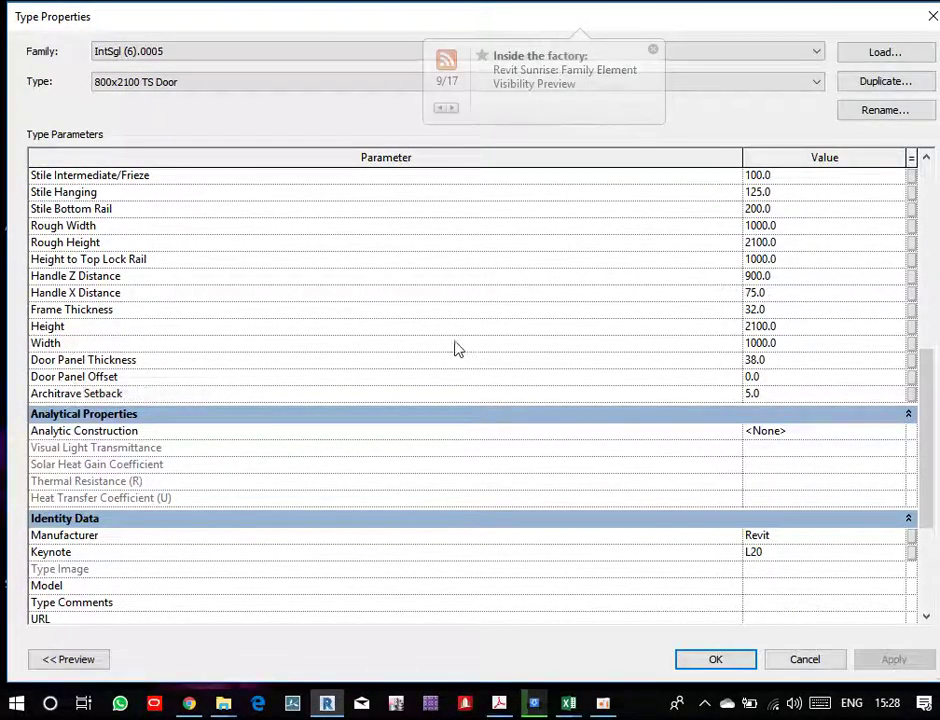
{"action": "left_click", "coordinate": [789, 344]}
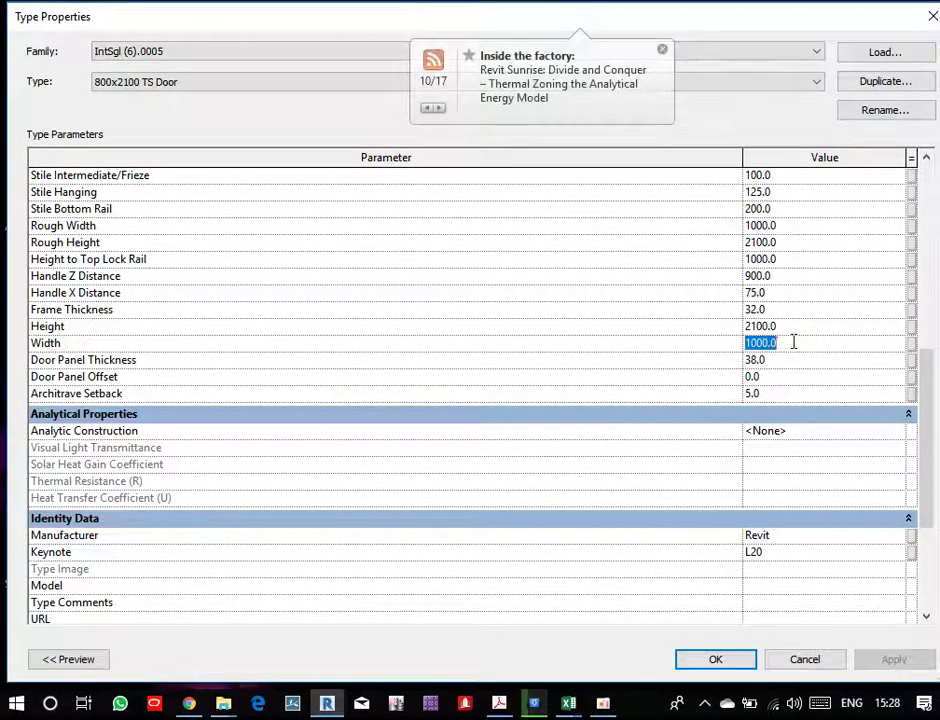
{"action": "type", "text": "800"}
{"action": "left_click", "coordinate": [714, 661]}
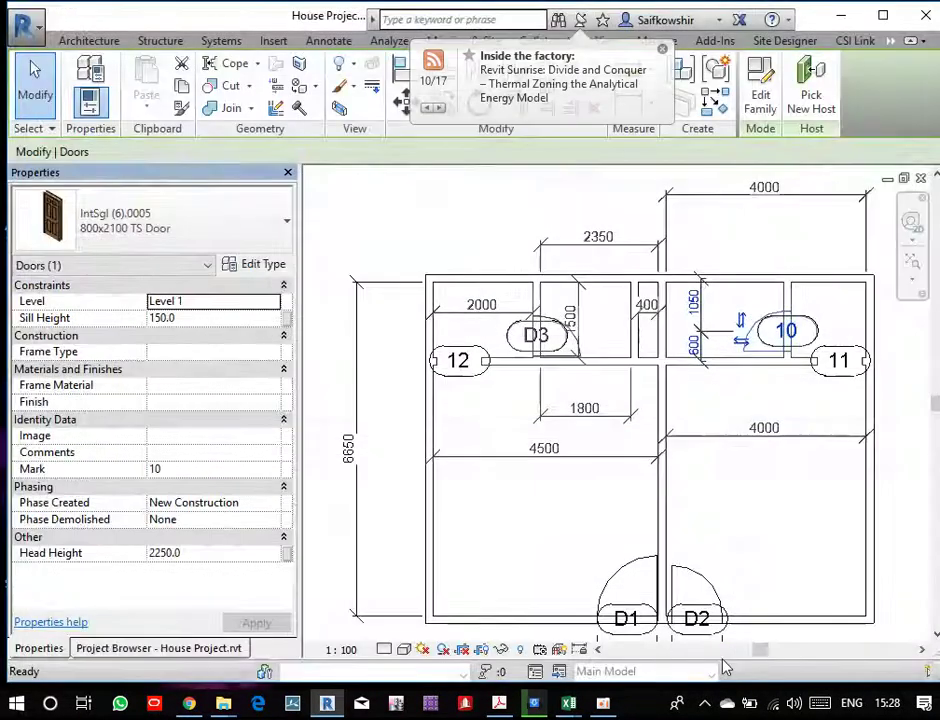
- Bring doors D1 and D2 into view and set the D1 tag's Orientation to Vertical
{"action": "scroll", "coordinate": [770, 500], "scroll_direction": "down", "scroll_amount": 1}
{"action": "left_click", "coordinate": [510, 432]}
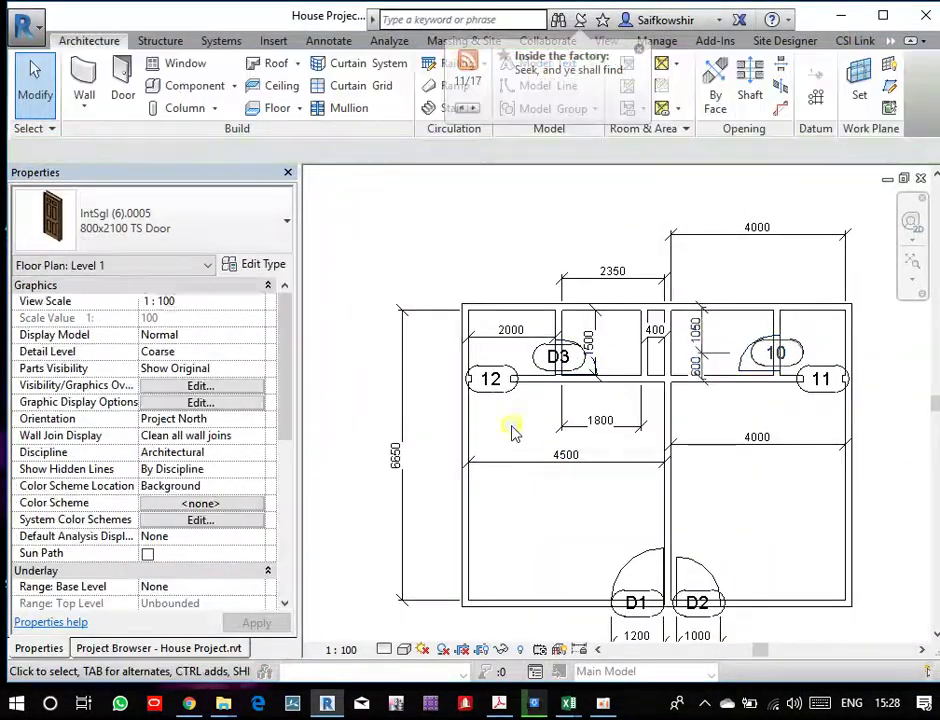
{"action": "scroll", "coordinate": [568, 360], "scroll_direction": "up", "scroll_amount": 1}
{"action": "scroll", "coordinate": [568, 360], "scroll_direction": "up", "scroll_amount": 2}
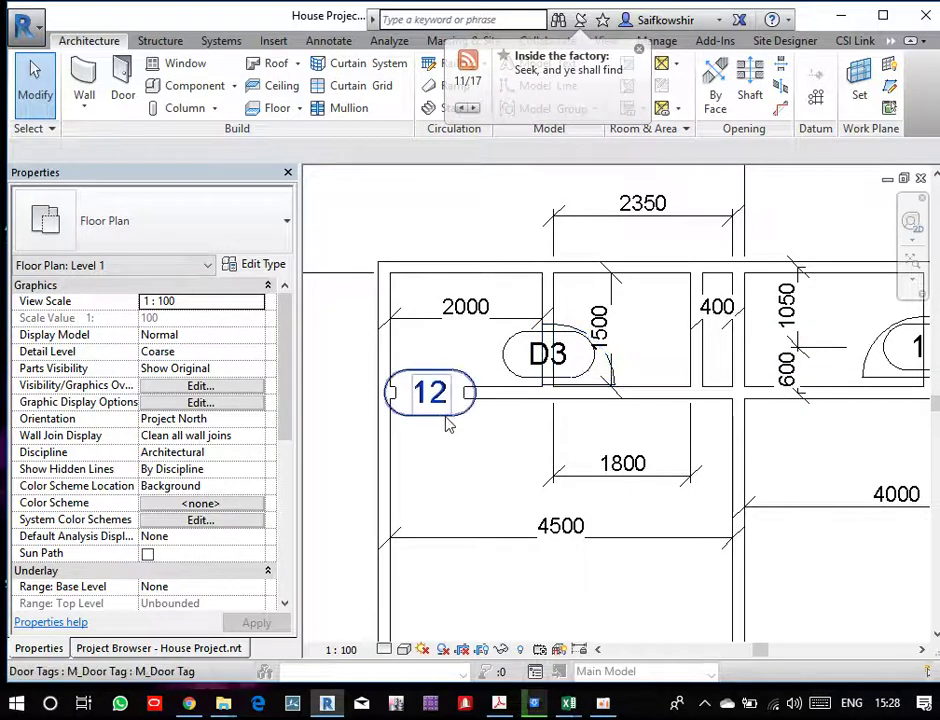
{"action": "scroll", "coordinate": [447, 424], "scroll_direction": "down", "scroll_amount": 2}
{"action": "middle_click_drag", "start_coordinate": [728, 552], "coordinate": [713, 337]}
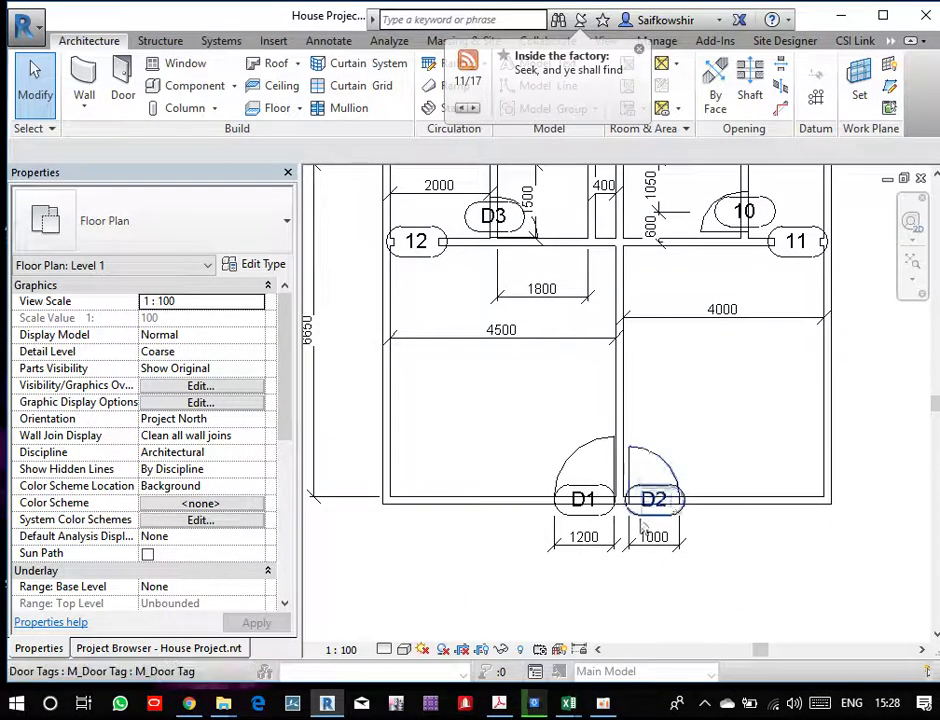
{"action": "scroll", "coordinate": [643, 528], "scroll_direction": "up", "scroll_amount": 1}
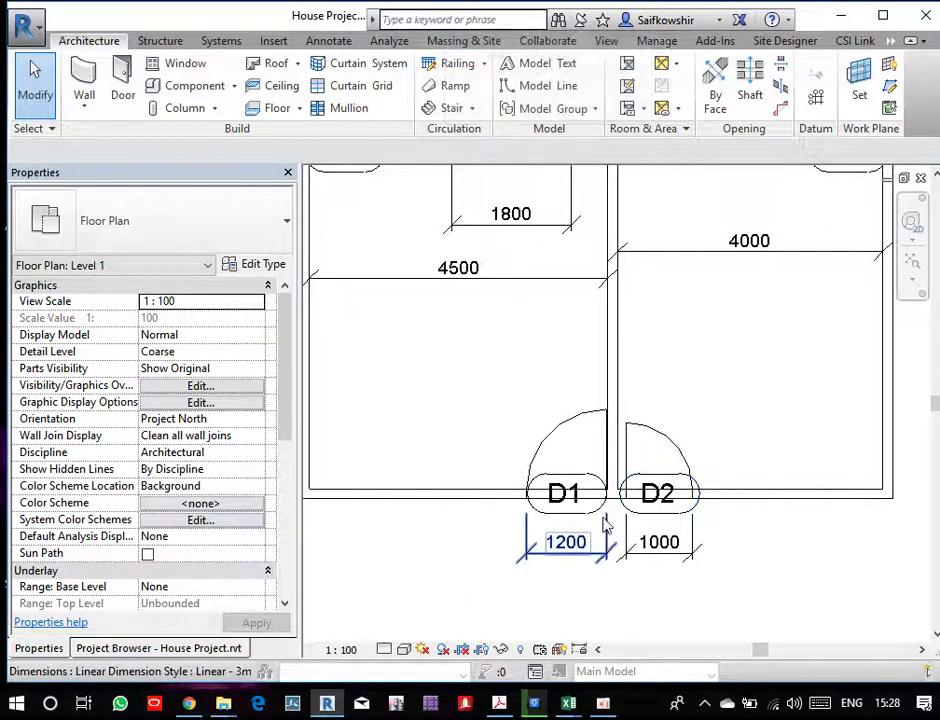
{"action": "scroll", "coordinate": [600, 520], "scroll_direction": "up", "scroll_amount": 1}
{"action": "left_click", "coordinate": [556, 508]}
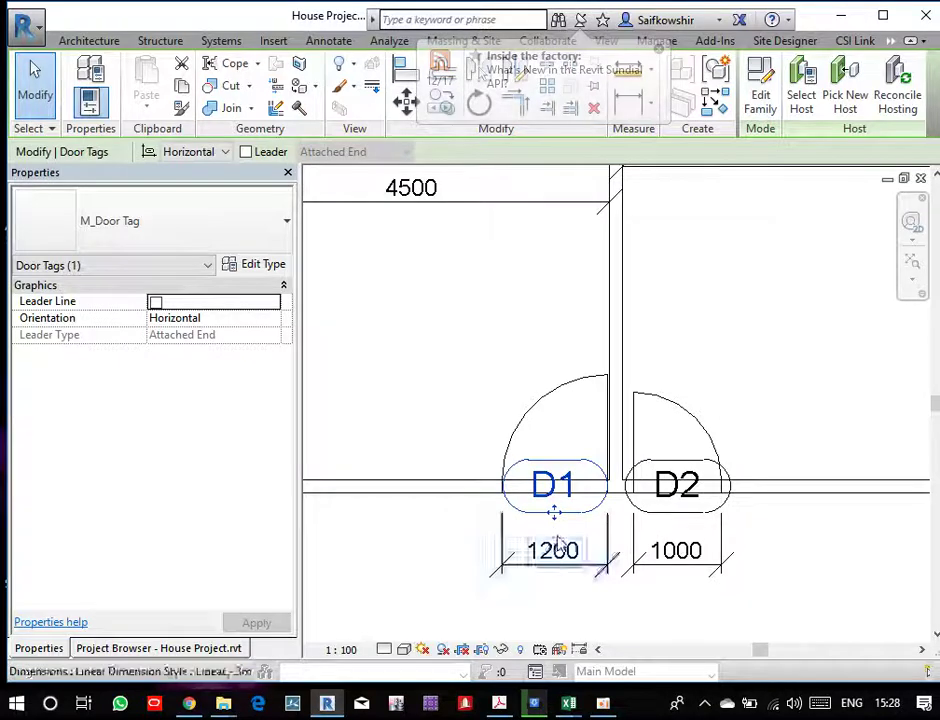
{"action": "left_click", "coordinate": [212, 318]}
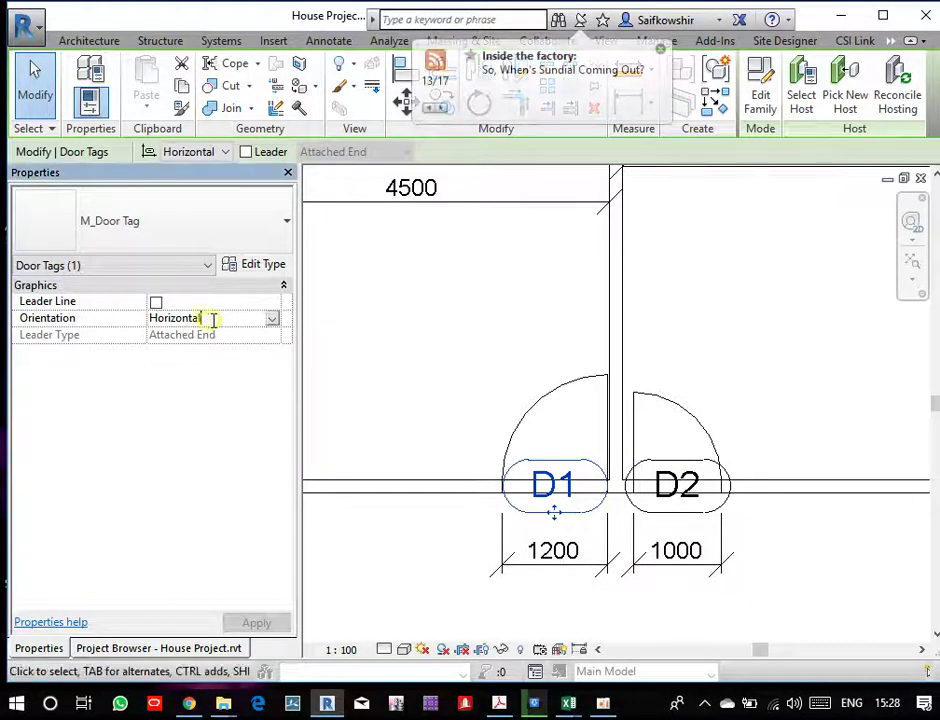
{"action": "left_click", "coordinate": [272, 320]}
{"action": "left_click", "coordinate": [175, 350]}
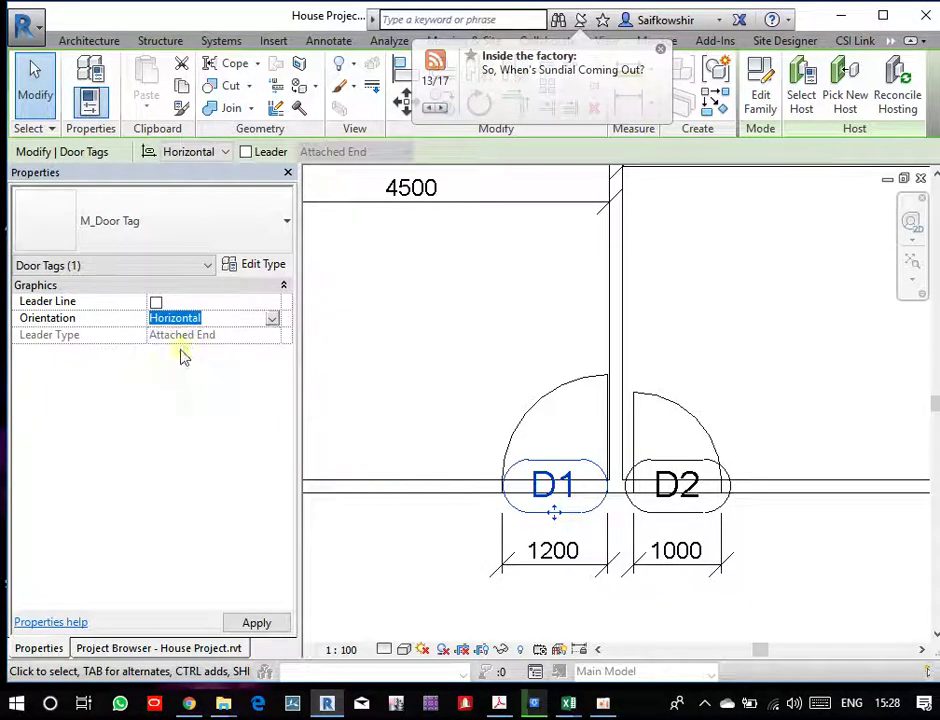
{"action": "left_click", "coordinate": [449, 389]}
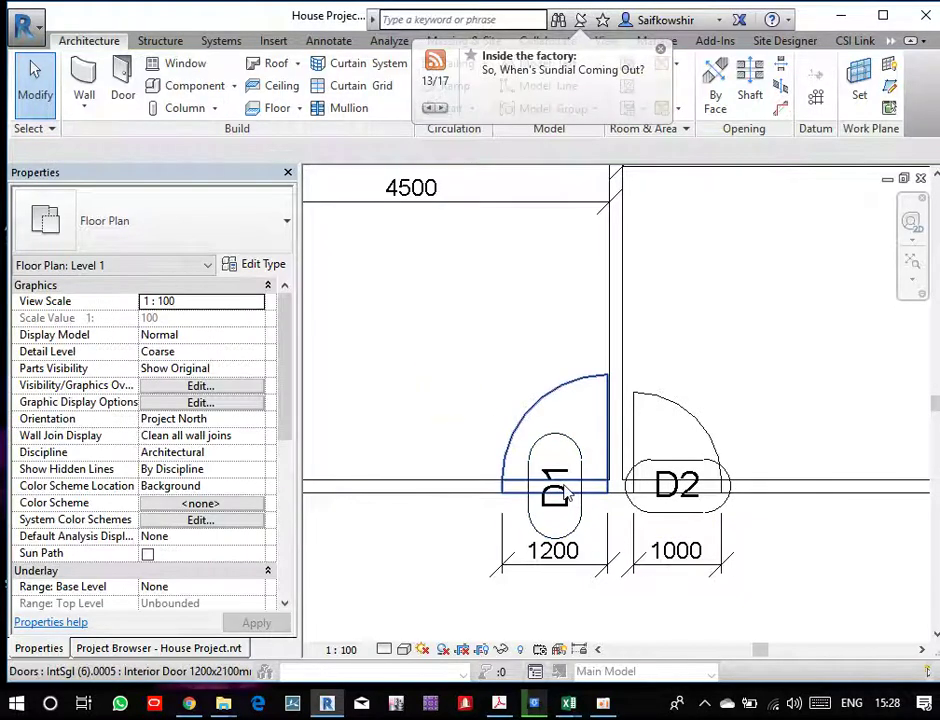
- Set the D2 door tag's Orientation to Vertical and apply it
{"action": "left_click", "coordinate": [673, 515]}
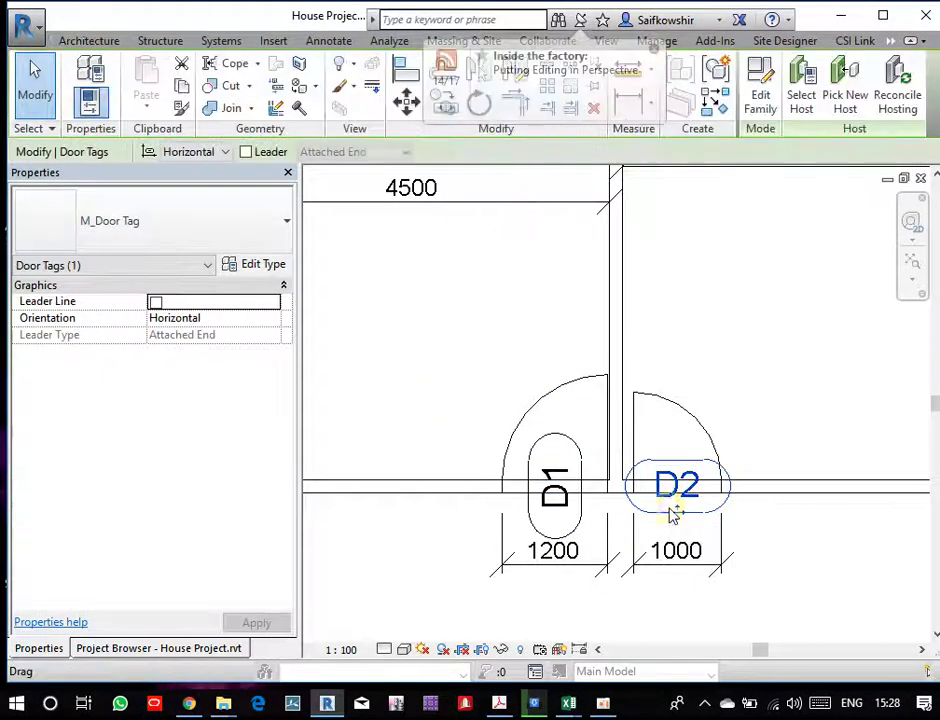
{"action": "left_click", "coordinate": [213, 320]}
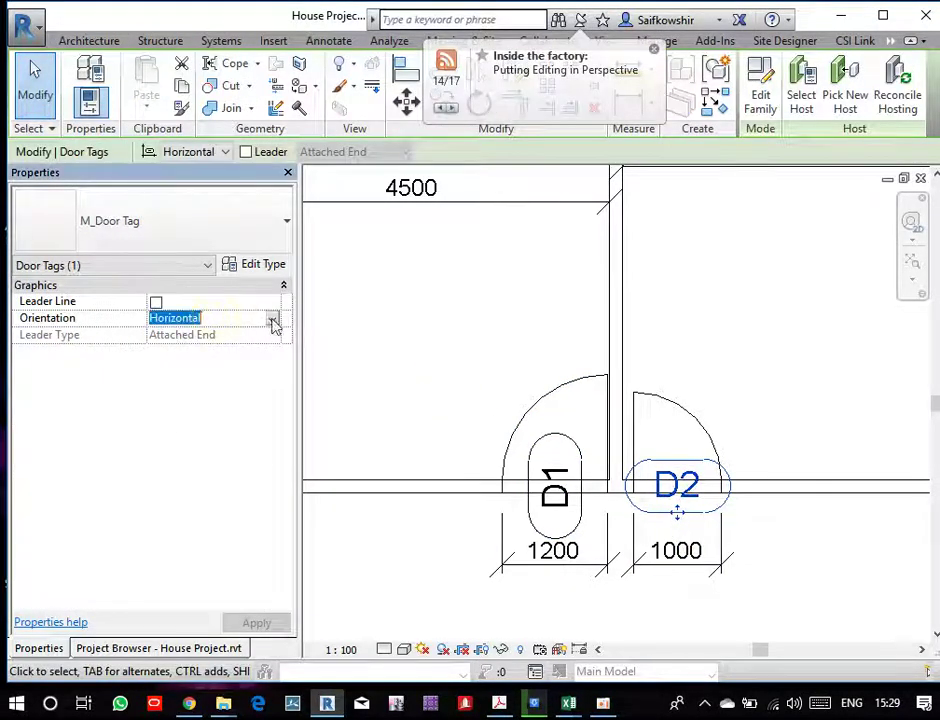
{"action": "left_click", "coordinate": [271, 320]}
{"action": "left_click", "coordinate": [183, 349]}
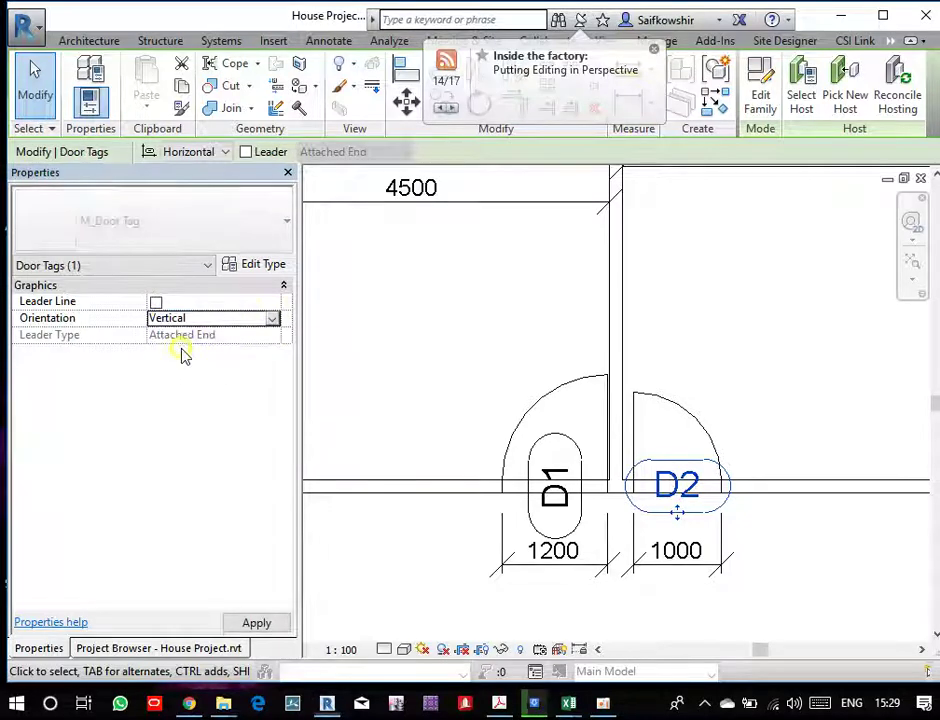
{"action": "left_click", "coordinate": [254, 621]}
{"action": "left_click", "coordinate": [474, 348]}
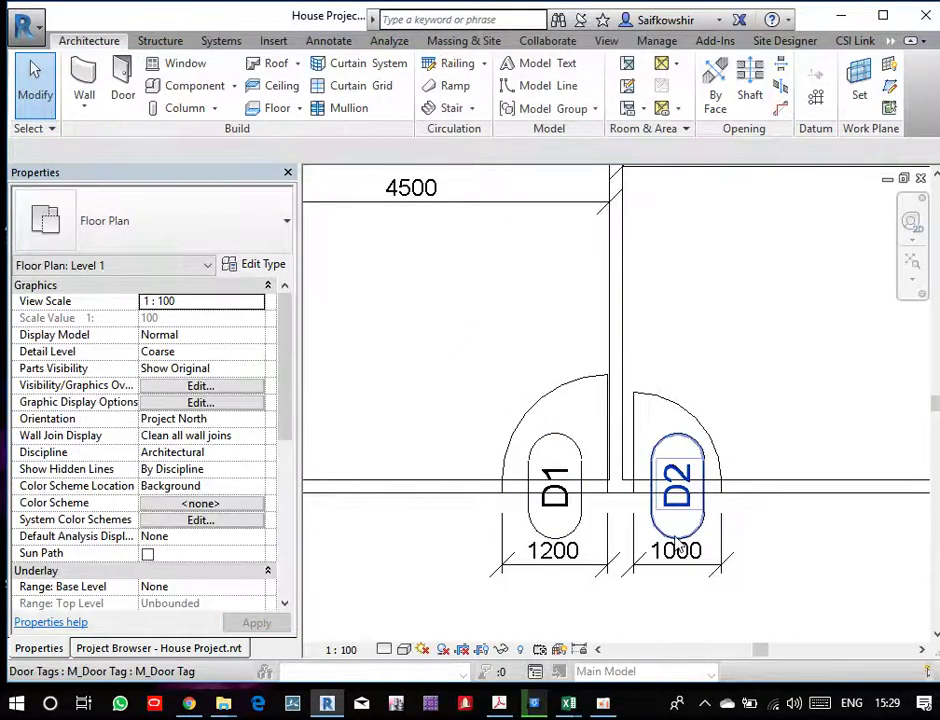
{"action": "left_click", "coordinate": [676, 541]}
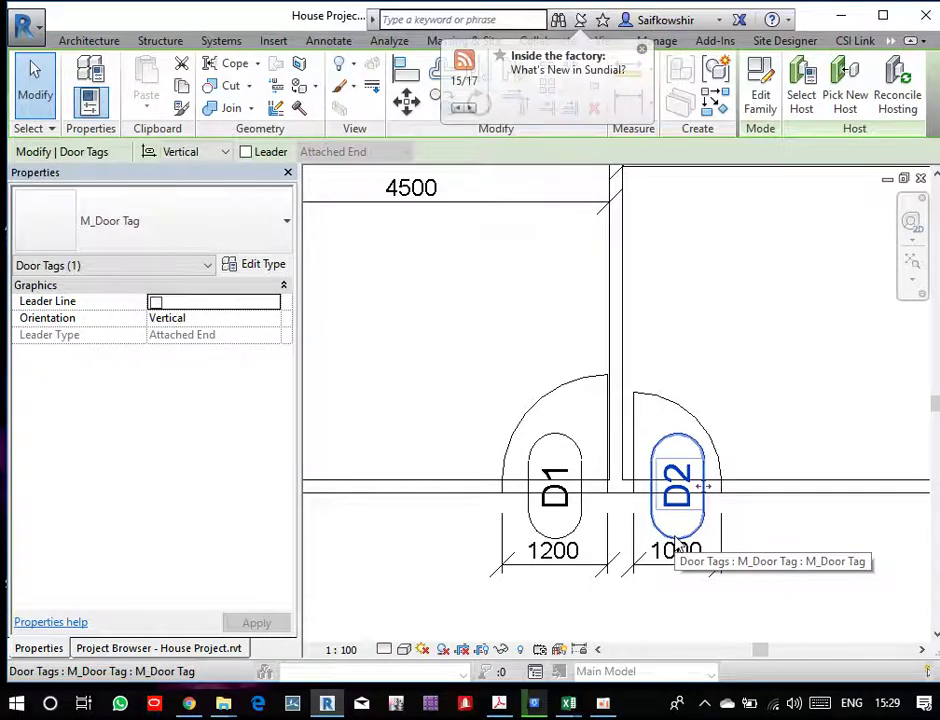
- Select all door tags visible in the view and hide them as elements in the Level 1 plan
{"action": "right_click", "coordinate": [676, 545]}
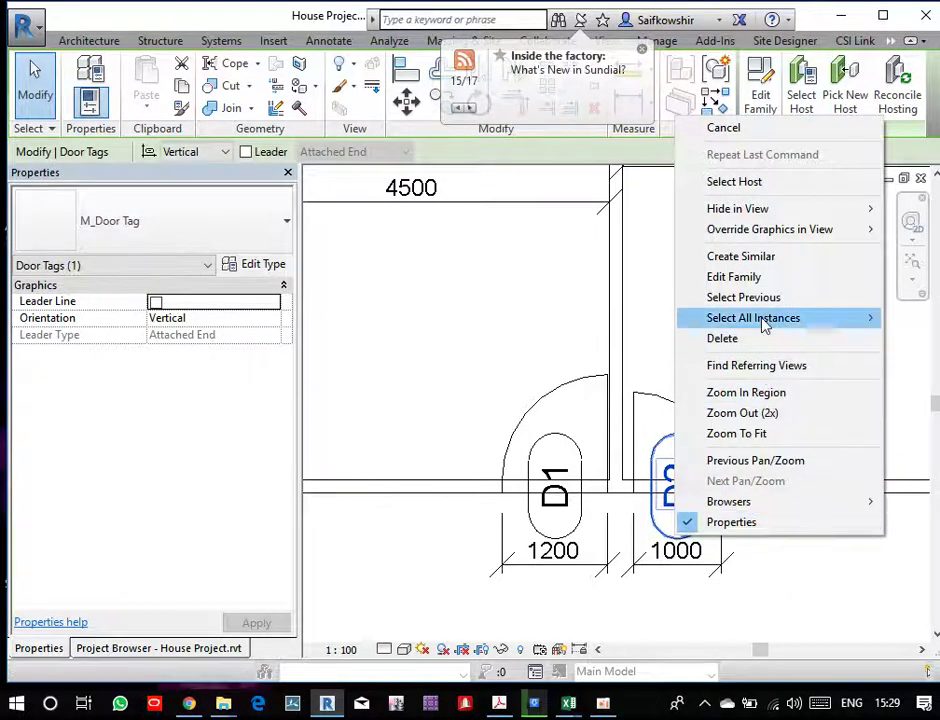
{"action": "mouse_move", "coordinate": [753, 318]}
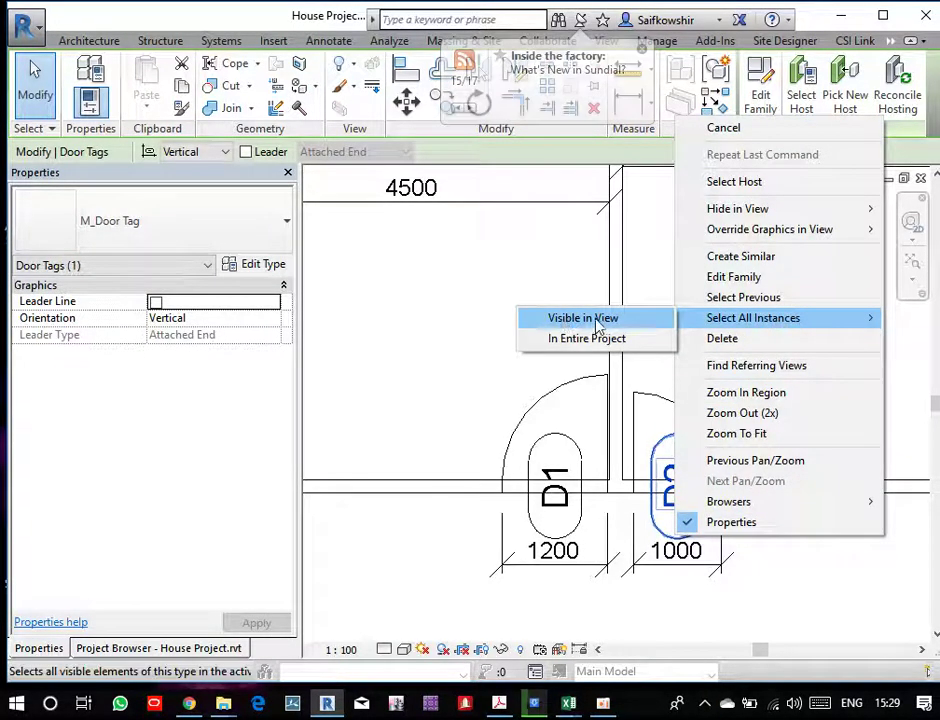
{"action": "left_click", "coordinate": [595, 320]}
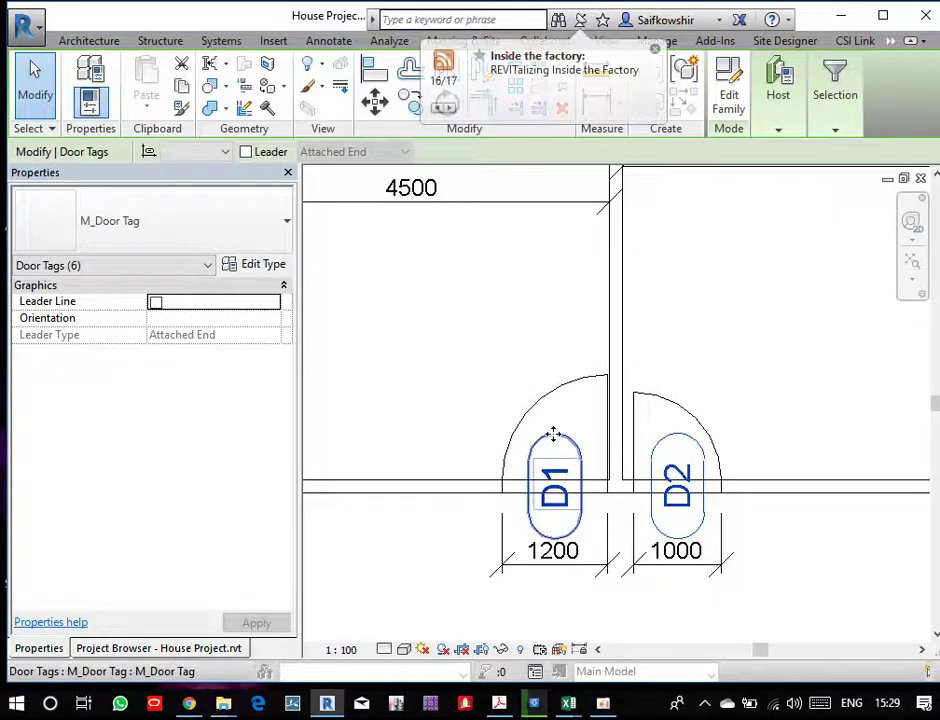
{"action": "right_click", "coordinate": [553, 433]}
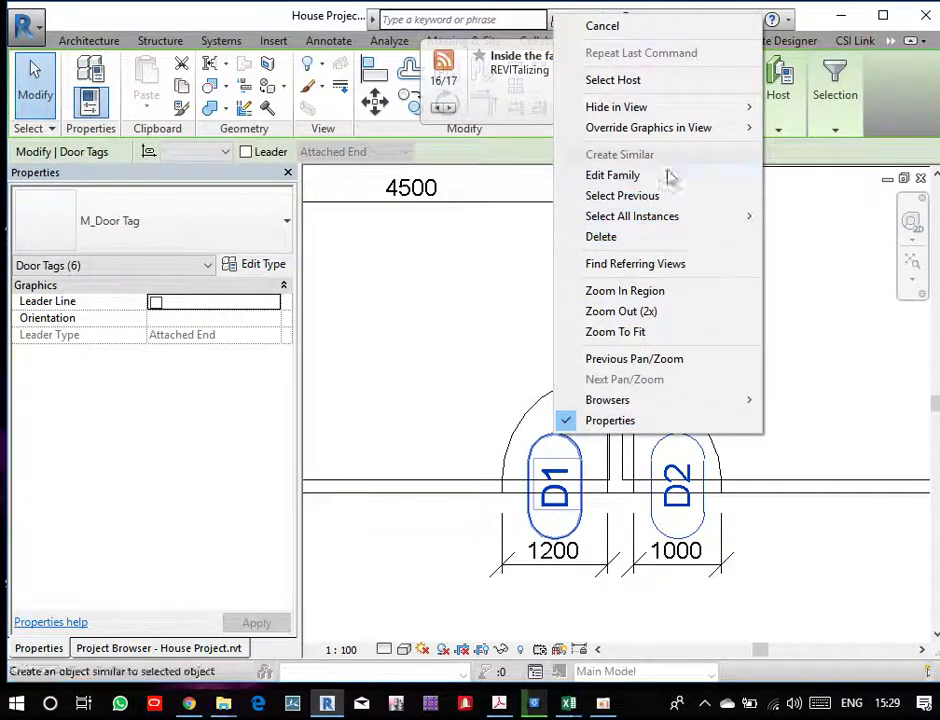
{"action": "mouse_move", "coordinate": [616, 107]}
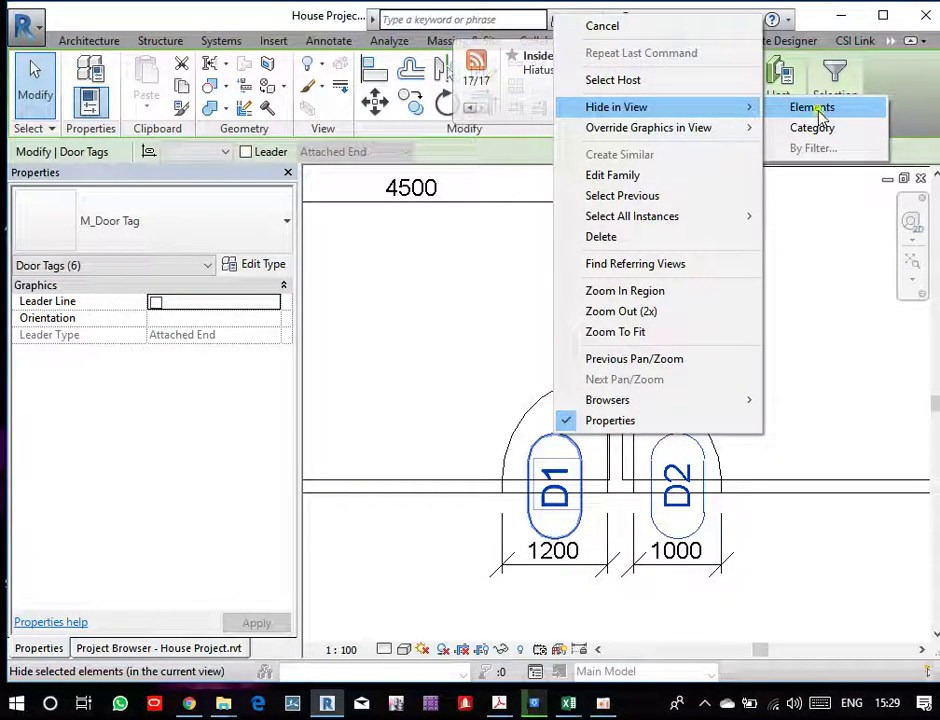
{"action": "left_click", "coordinate": [812, 107]}
{"action": "scroll", "coordinate": [718, 434], "scroll_direction": "down", "scroll_amount": 2}
{"action": "scroll", "coordinate": [720, 434], "scroll_direction": "down", "scroll_amount": 3}
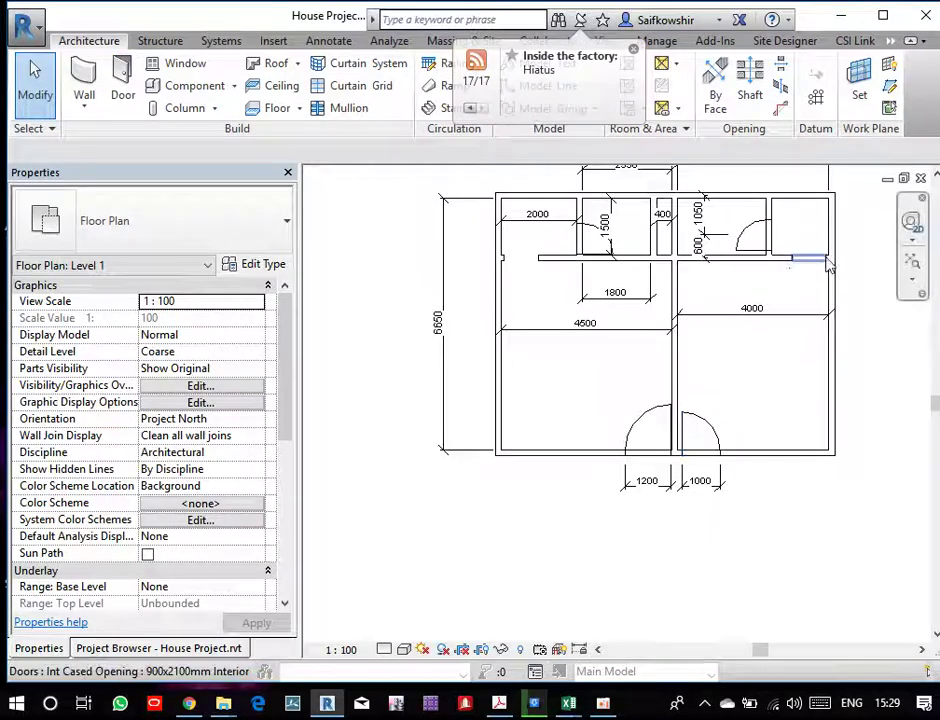
{"action": "middle_click_drag", "start_coordinate": [718, 368], "coordinate": [703, 377]}
{"action": "mouse_move", "coordinate": [581, 406]}
{"action": "middle_mouse_down"}
{"action": "mouse_move", "coordinate": [558, 440]}
{"action": "mouse_move", "coordinate": [587, 466]}
{"action": "mouse_move", "coordinate": [573, 411]}
{"action": "middle_mouse_up"}
{"action": "scroll", "coordinate": [576, 485], "scroll_direction": "down", "scroll_amount": 2}
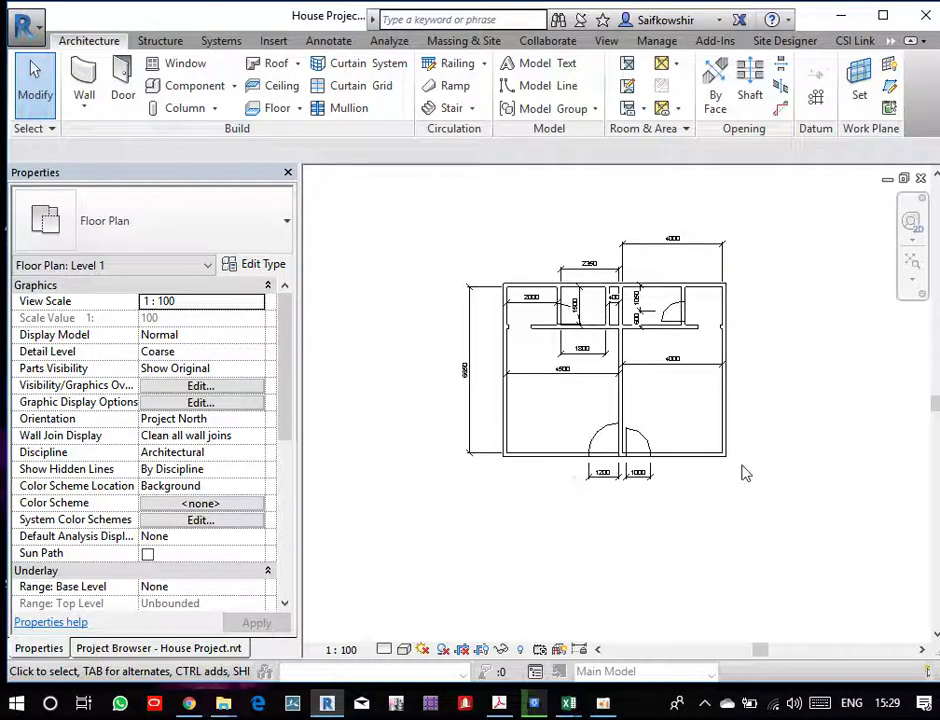
{"action": "scroll", "coordinate": [531, 430], "scroll_direction": "up", "scroll_amount": 1}
{"action": "scroll", "coordinate": [529, 409], "scroll_direction": "up", "scroll_amount": 2}
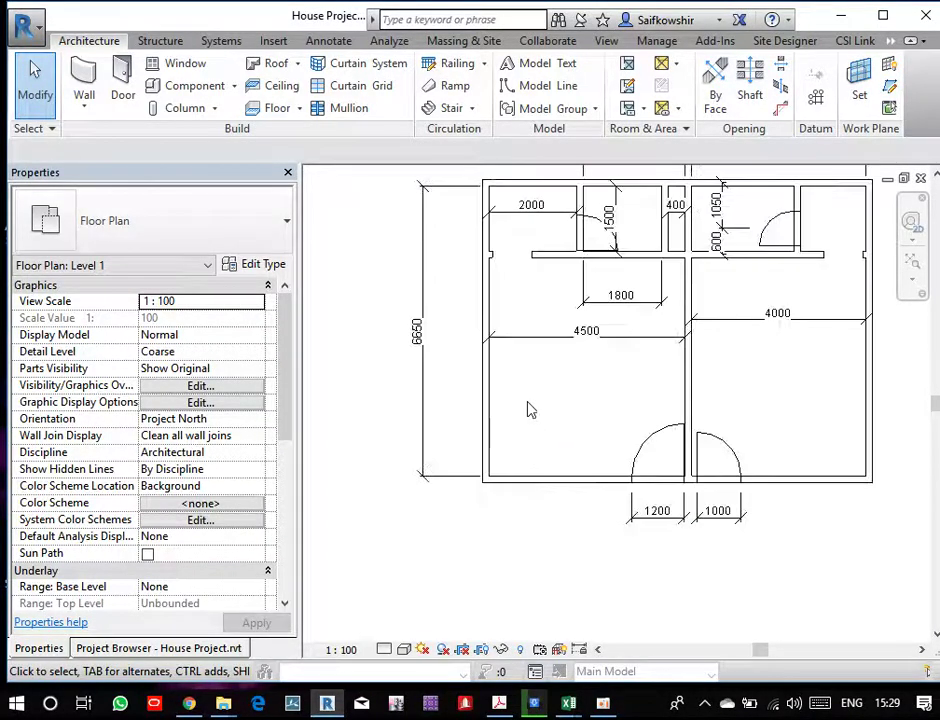
{"action": "scroll", "coordinate": [550, 441], "scroll_direction": "down", "scroll_amount": 1}
{"action": "scroll", "coordinate": [583, 443], "scroll_direction": "up", "scroll_amount": 1}
- Place a 150 aligned dimension (DI) across the faces of the left exterior wall
{"action": "key", "text": "d"}
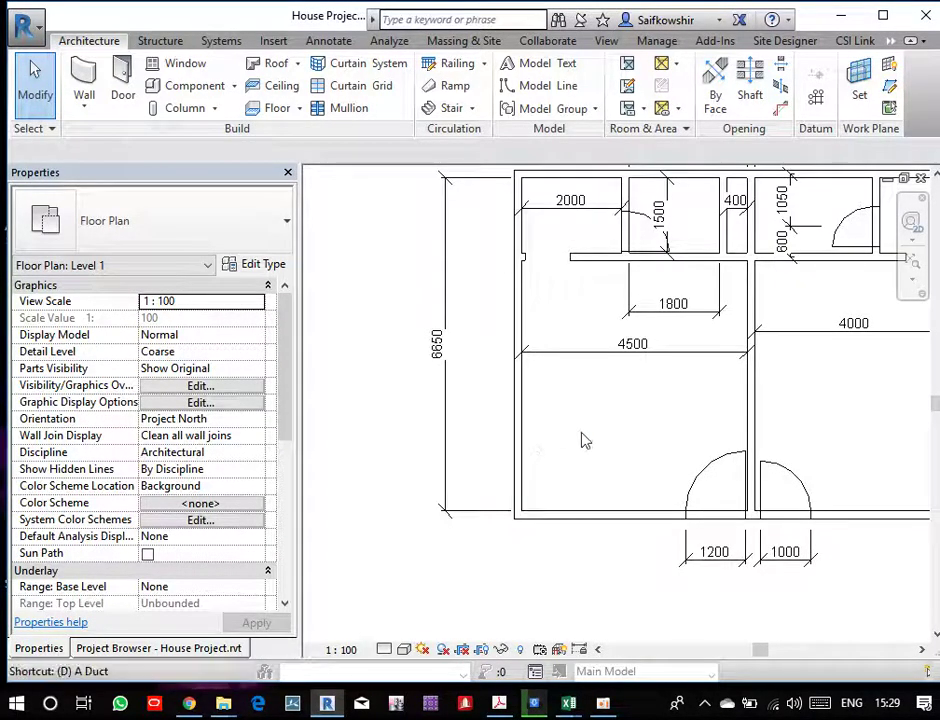
{"action": "key", "text": "i"}
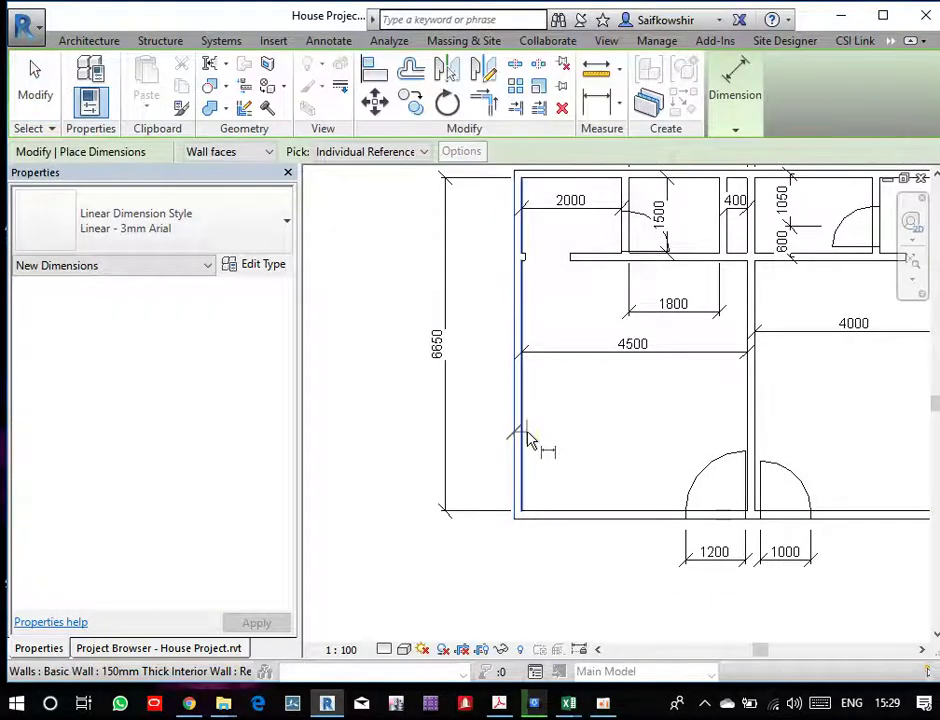
{"action": "left_click", "coordinate": [521, 432]}
{"action": "left_click", "coordinate": [531, 440]}
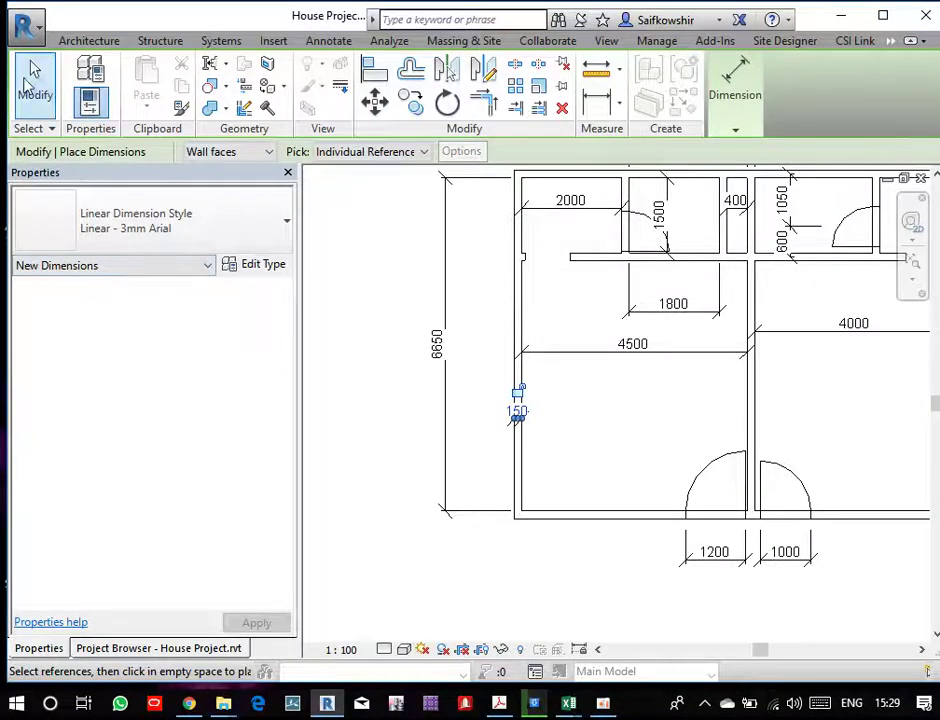
{"action": "left_click", "coordinate": [36, 85]}
{"action": "middle_click_drag", "start_coordinate": [632, 418], "coordinate": [686, 472]}
{"action": "scroll", "coordinate": [676, 466], "scroll_direction": "down", "scroll_amount": 1}
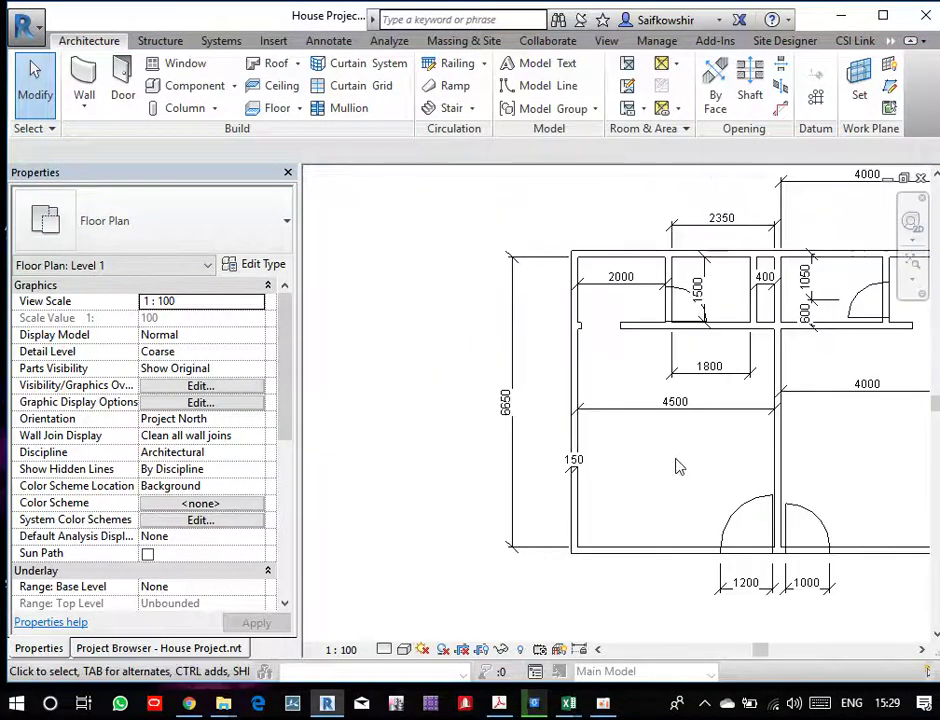
- Change the left, top and right outer walls to Basic Wall: 350mm Thick Wall
{"action": "left_click", "coordinate": [585, 370]}
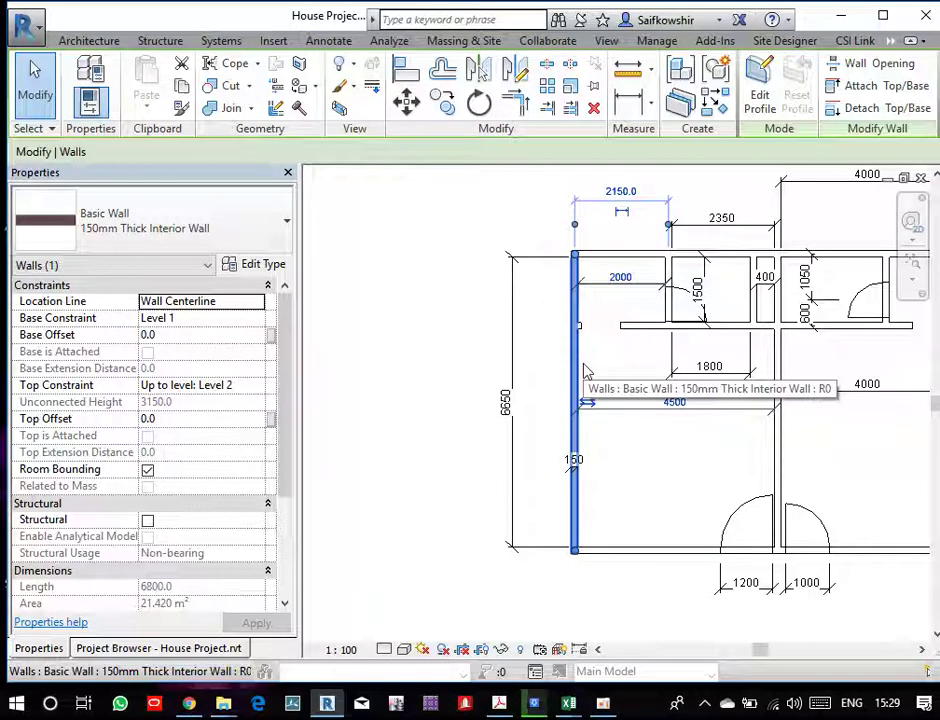
{"action": "left_click", "coordinate": [618, 258], "text": "ctrl"}
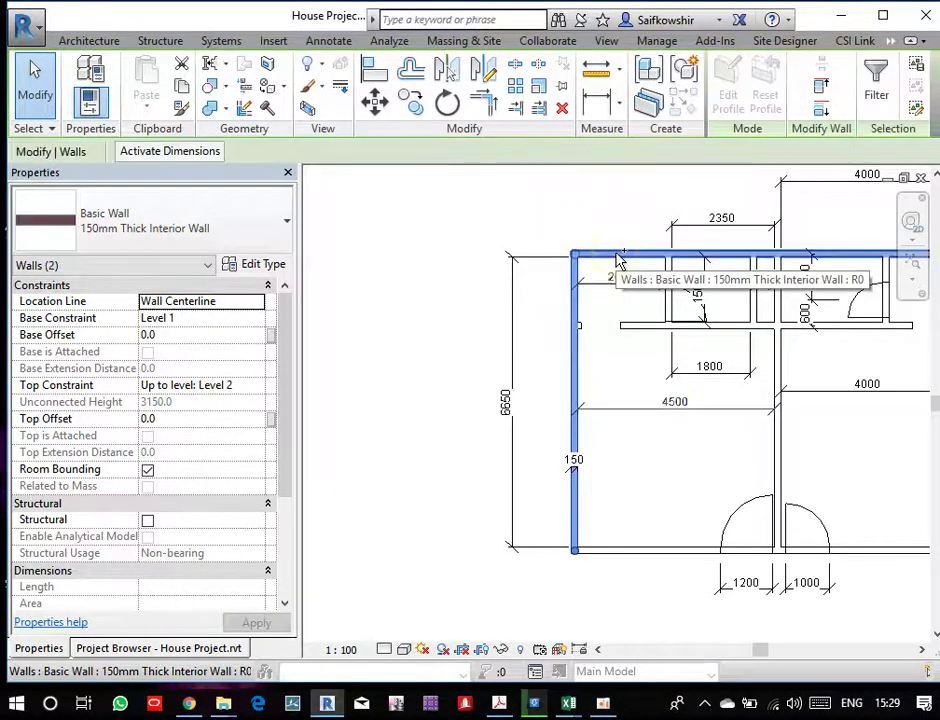
{"action": "scroll", "coordinate": [610, 375], "scroll_direction": "down", "scroll_amount": 2}
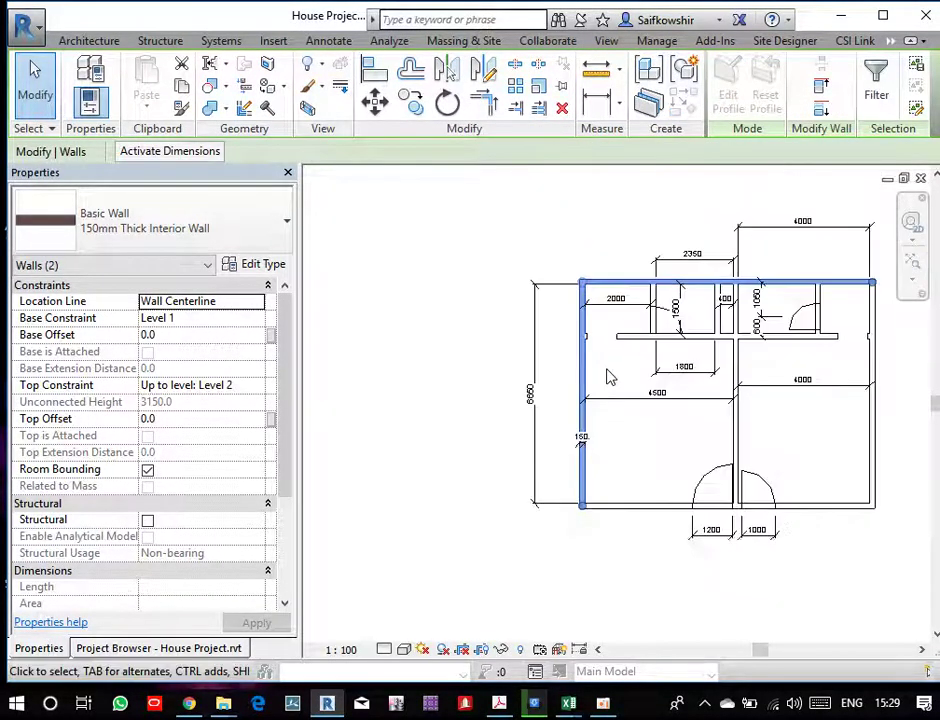
{"action": "scroll", "coordinate": [608, 378], "scroll_direction": "down", "scroll_amount": 1}
{"action": "middle_click_drag", "start_coordinate": [800, 463], "coordinate": [688, 420]}
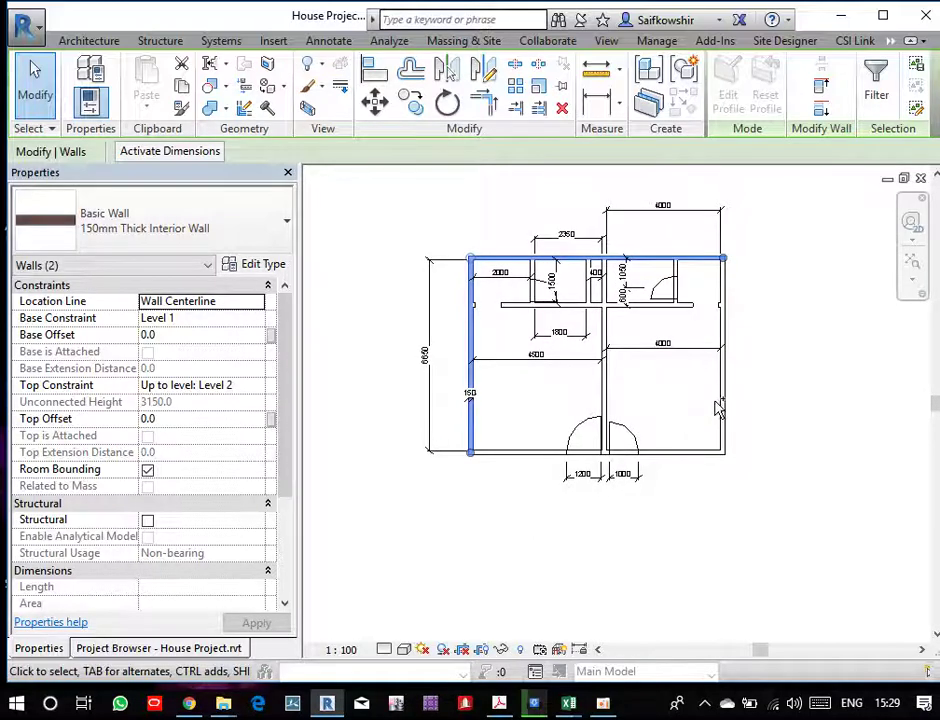
{"action": "left_click", "coordinate": [721, 405], "text": "ctrl"}
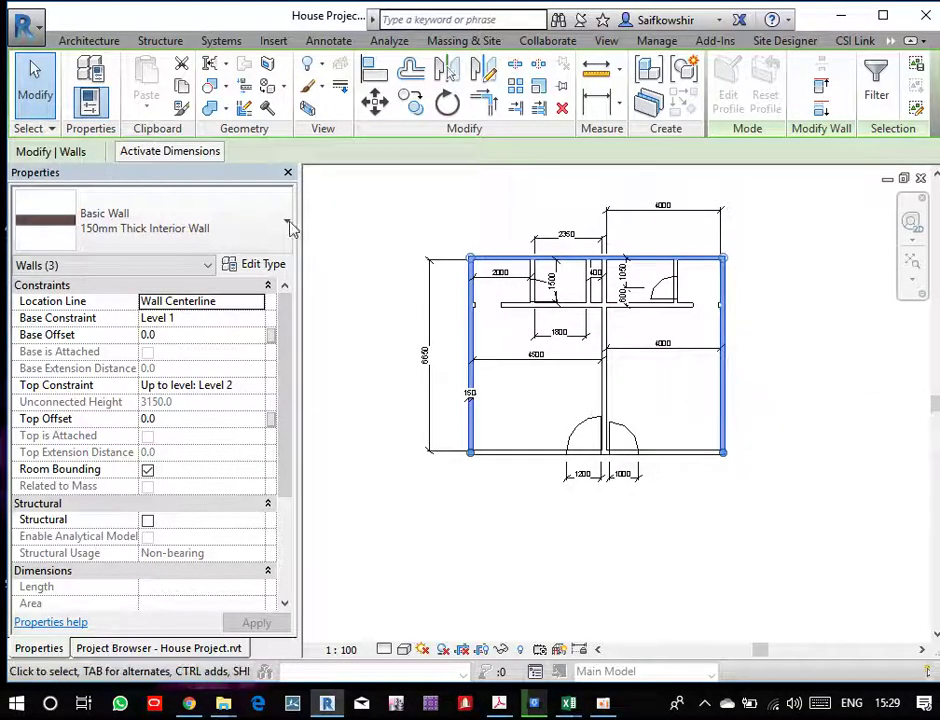
{"action": "left_click", "coordinate": [231, 231]}
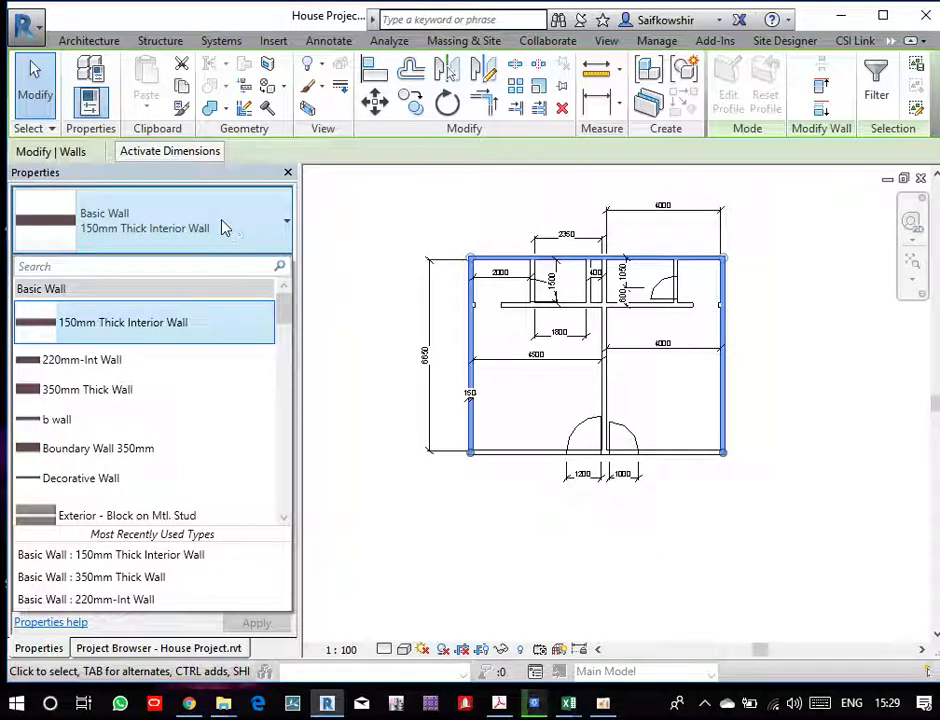
{"action": "left_click", "coordinate": [115, 398]}
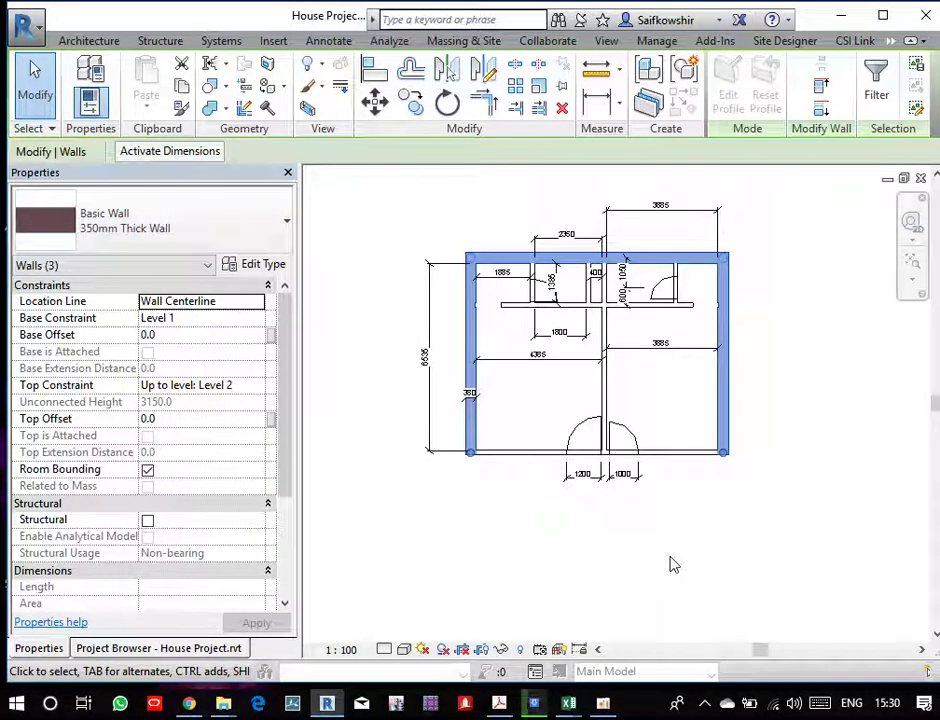
- Move the right outer wall so the room width dimension changes from 3885 to 4000
{"action": "left_click", "coordinate": [793, 371]}
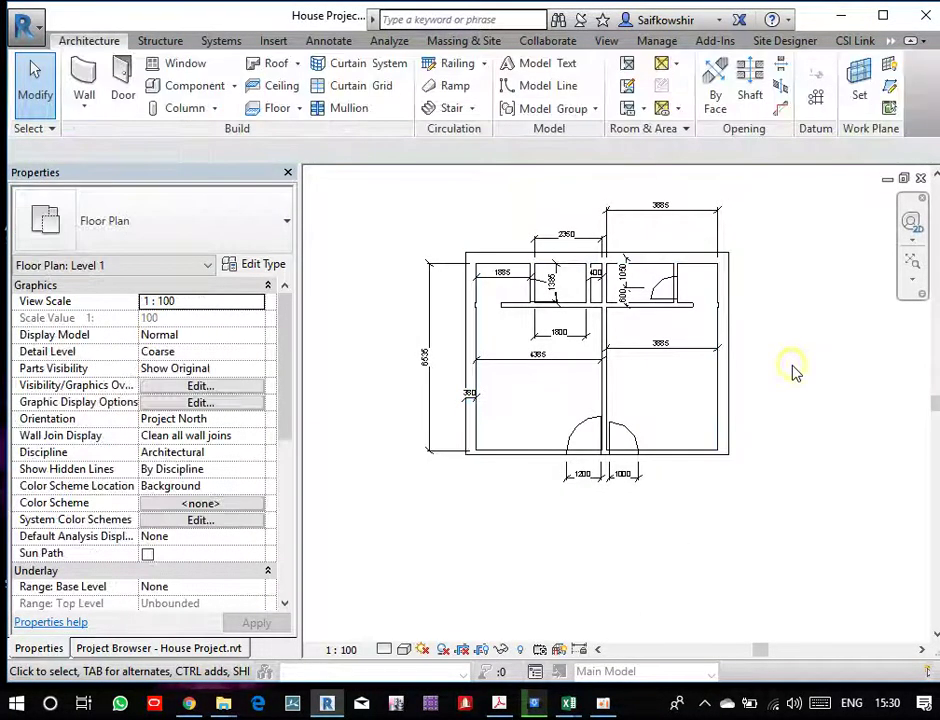
{"action": "scroll", "coordinate": [710, 378], "scroll_direction": "up", "scroll_amount": 3}
{"action": "scroll", "coordinate": [745, 413], "scroll_direction": "up", "scroll_amount": 1}
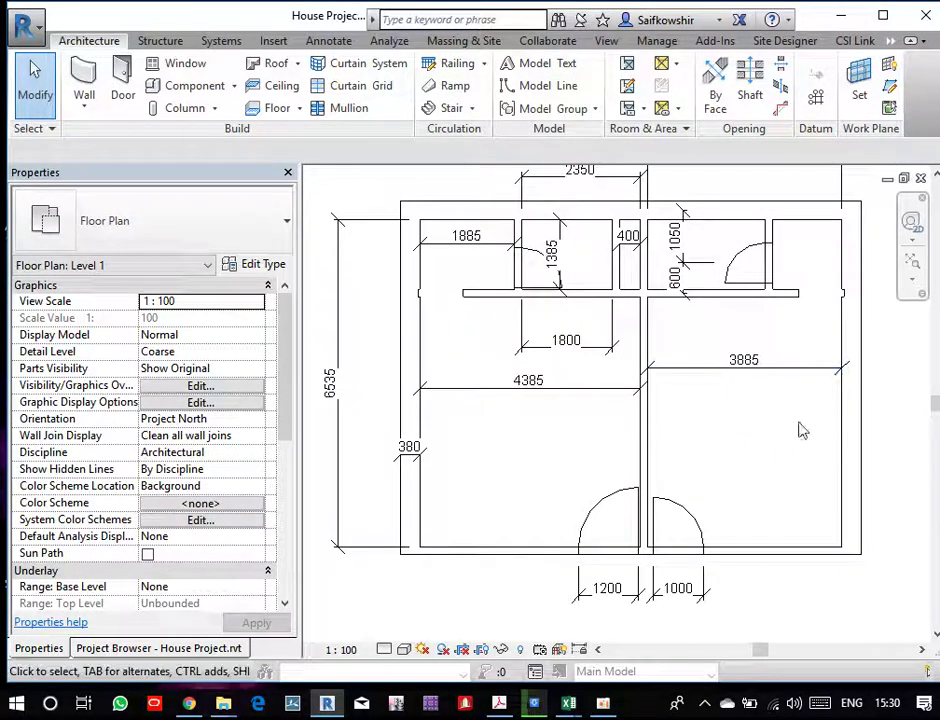
{"action": "left_click", "coordinate": [845, 436]}
{"action": "left_click", "coordinate": [747, 368]}
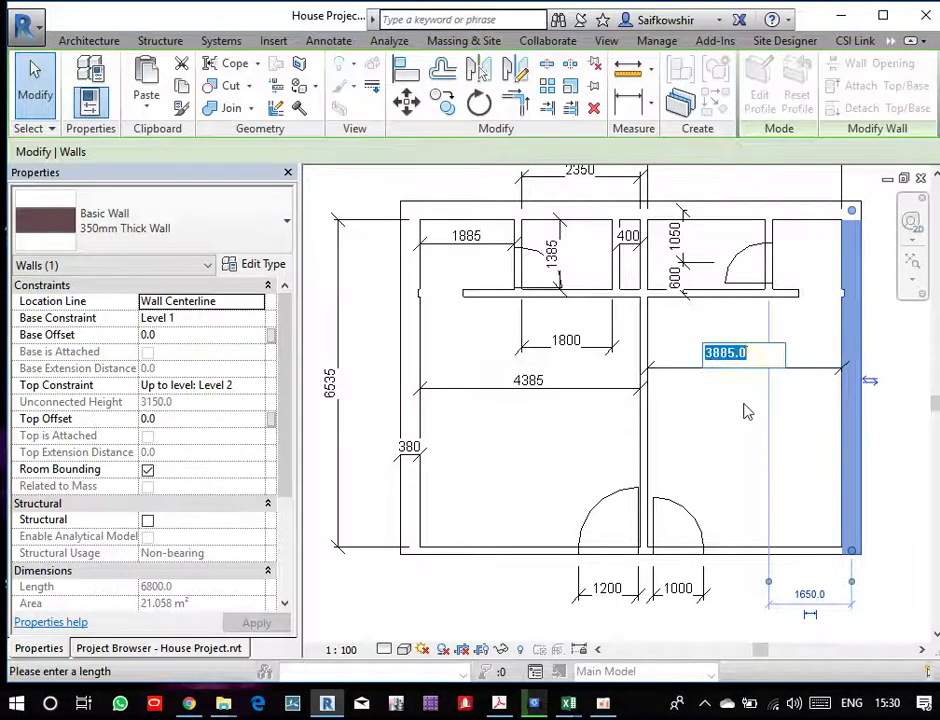
{"action": "type", "text": "4000"}
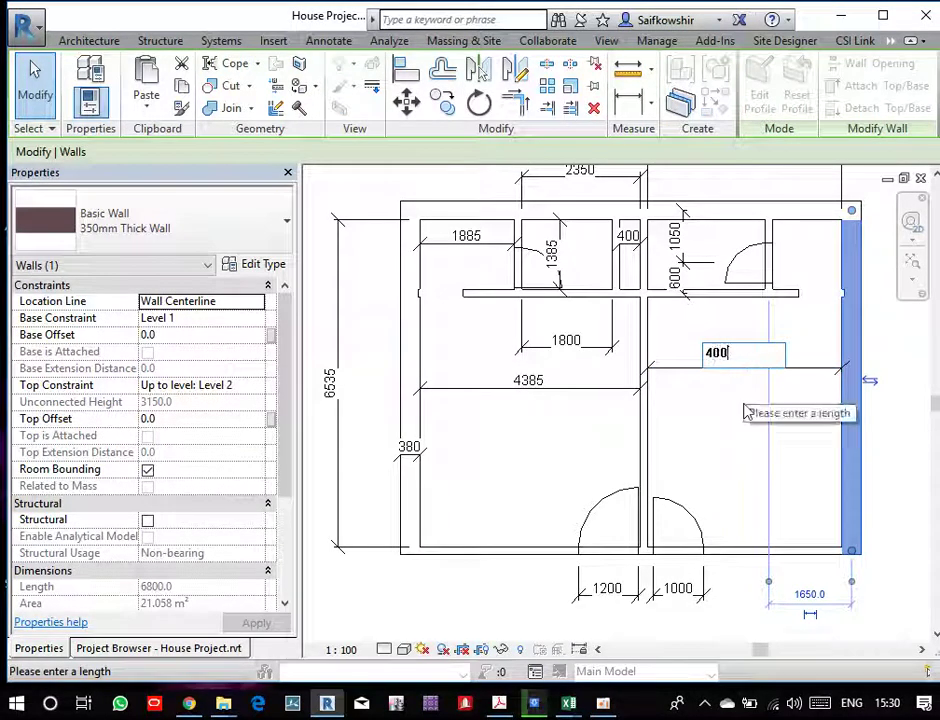
{"action": "key", "text": "Return"}
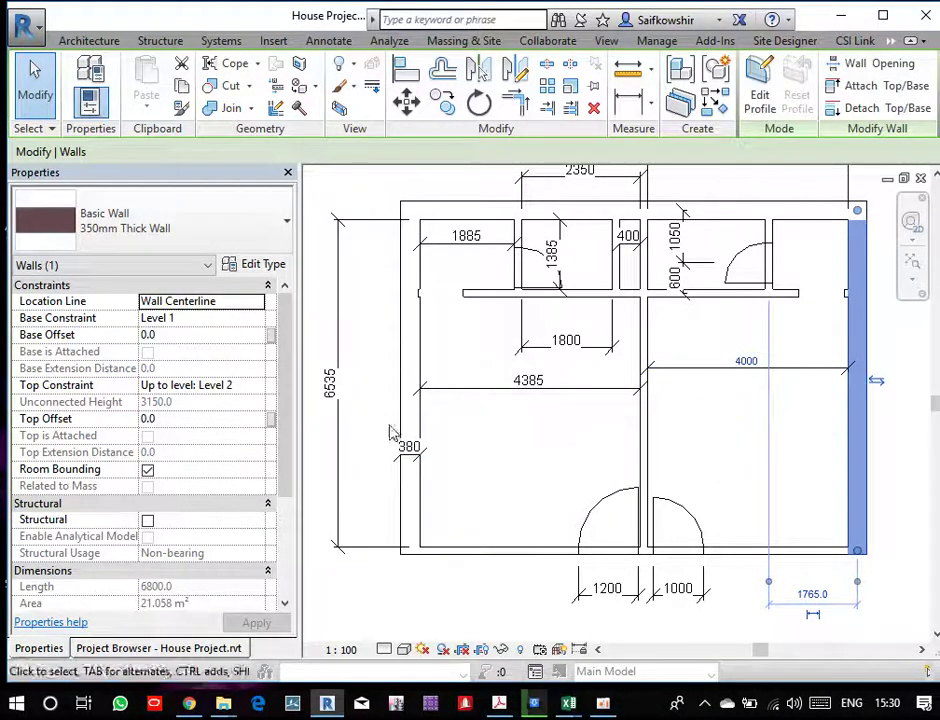
- Move the left outer wall so the room width changes from 4385 to 4500
{"action": "left_click", "coordinate": [409, 421]}
{"action": "left_click", "coordinate": [528, 381]}
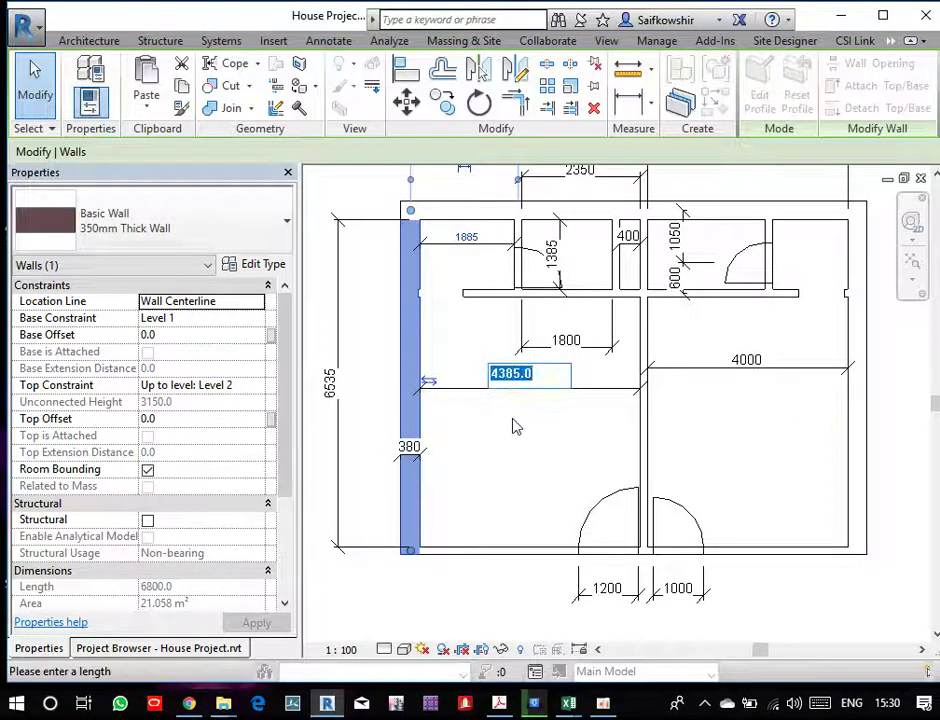
{"action": "type", "text": "45"}
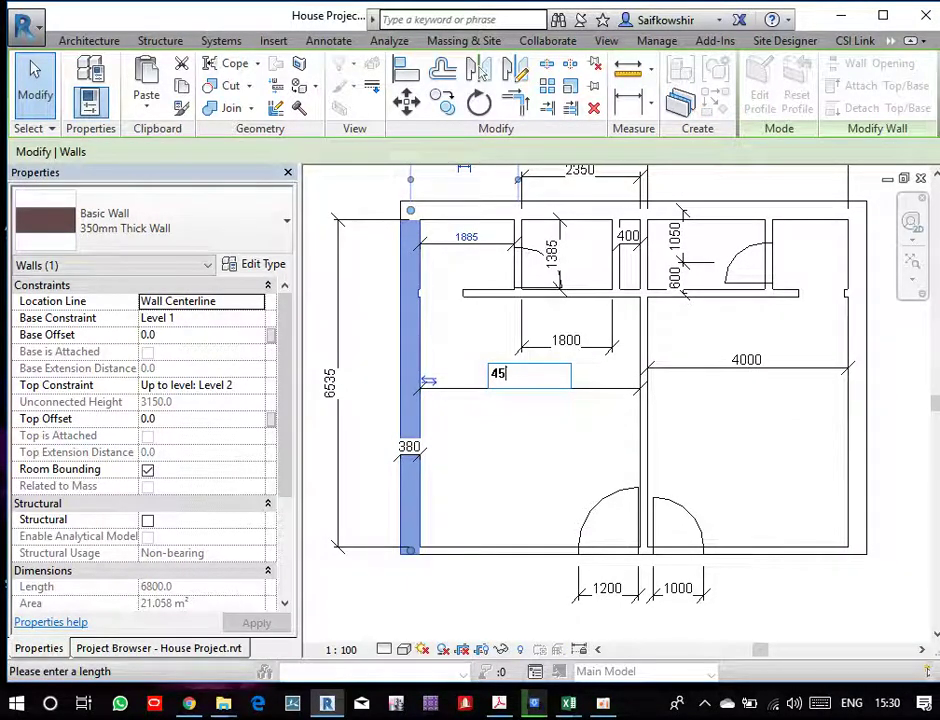
{"action": "key", "text": "Return"}
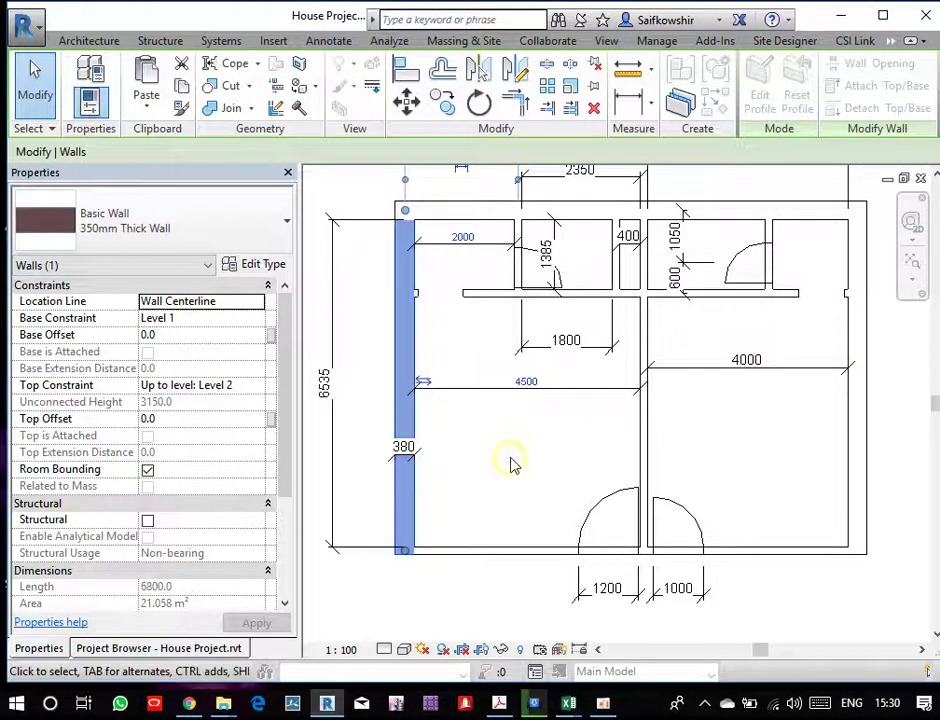
{"action": "scroll", "coordinate": [537, 420], "scroll_direction": "down", "scroll_amount": 2}
{"action": "left_click", "coordinate": [520, 577]}
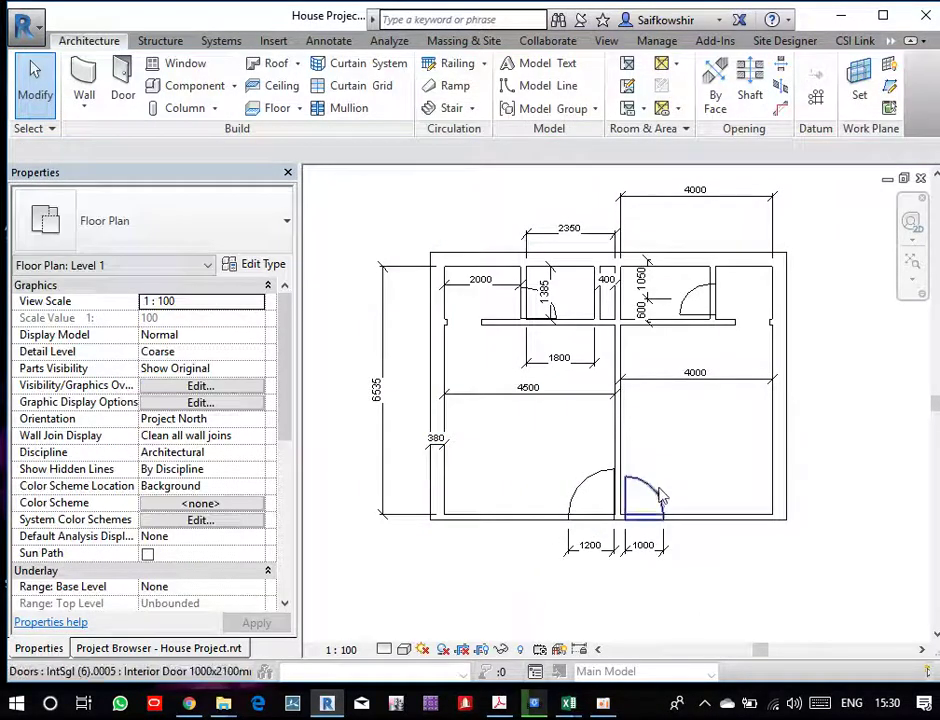
{"action": "scroll", "coordinate": [600, 470], "scroll_direction": "up", "scroll_amount": 2}
{"action": "middle_click_drag", "start_coordinate": [636, 438], "coordinate": [743, 407]}
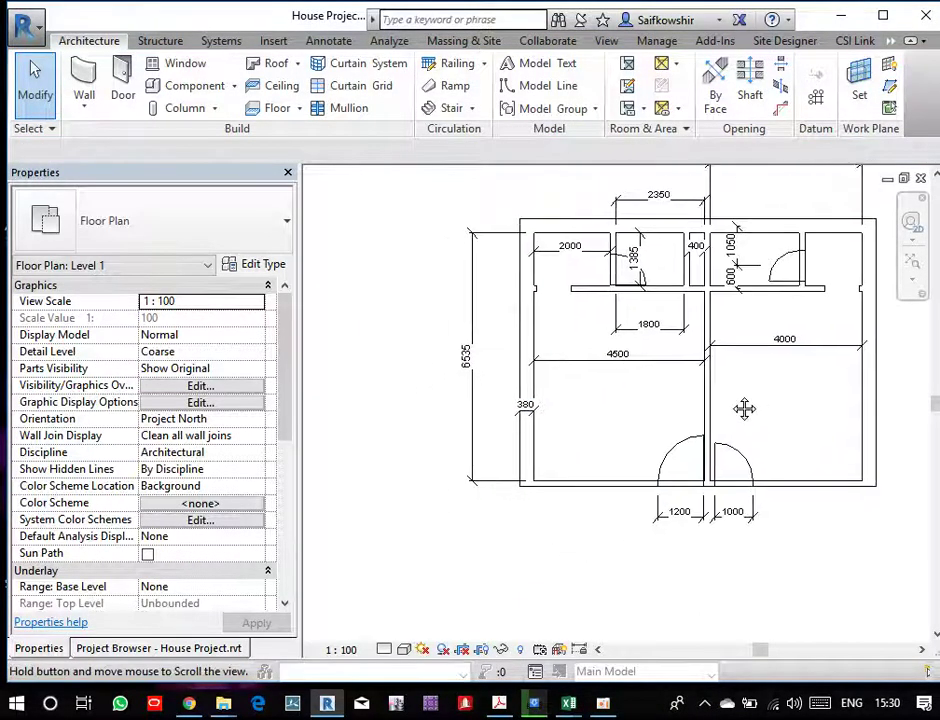
{"action": "scroll", "coordinate": [686, 480], "scroll_direction": "up", "scroll_amount": 1}
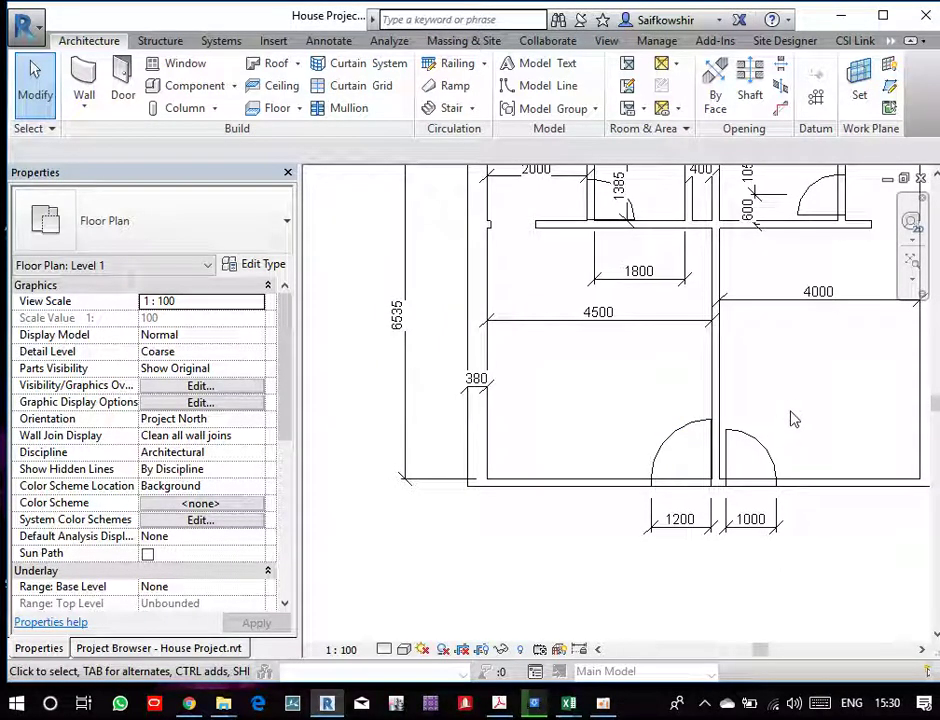
- Use Match Type Properties (MA) to give the left 1200 door the 1000 door's type
{"action": "key", "text": "m"}
{"action": "key", "text": "a"}
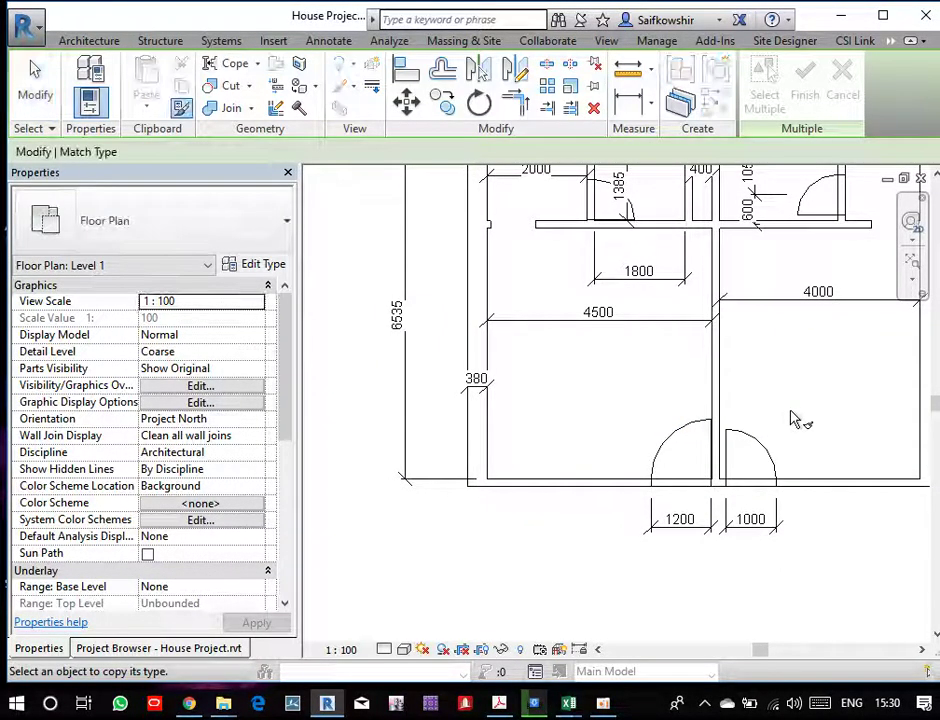
{"action": "left_click", "coordinate": [762, 447]}
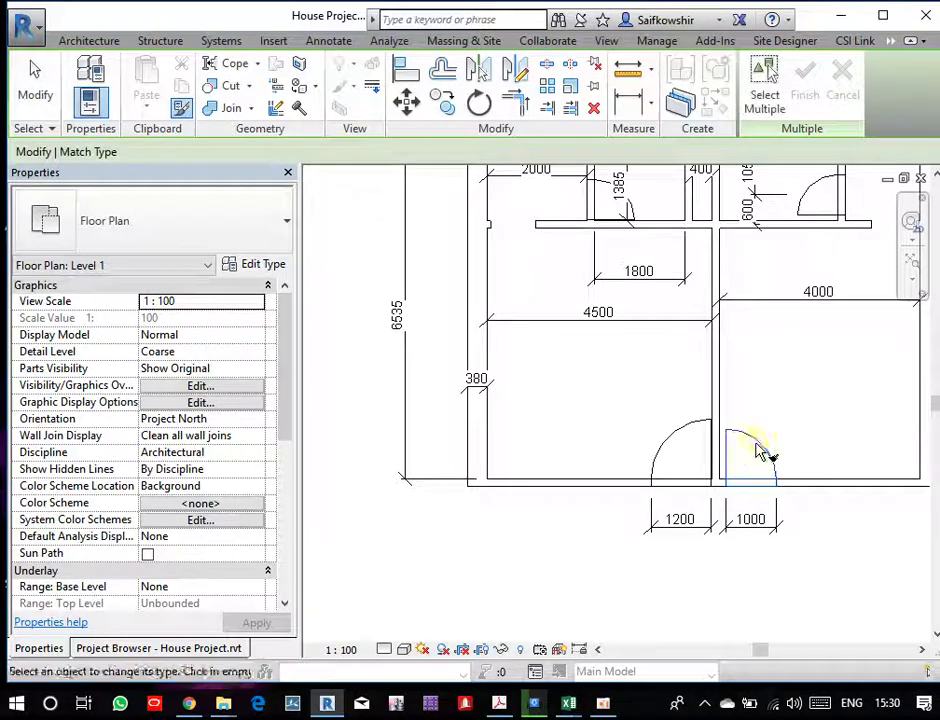
{"action": "left_click", "coordinate": [672, 447]}
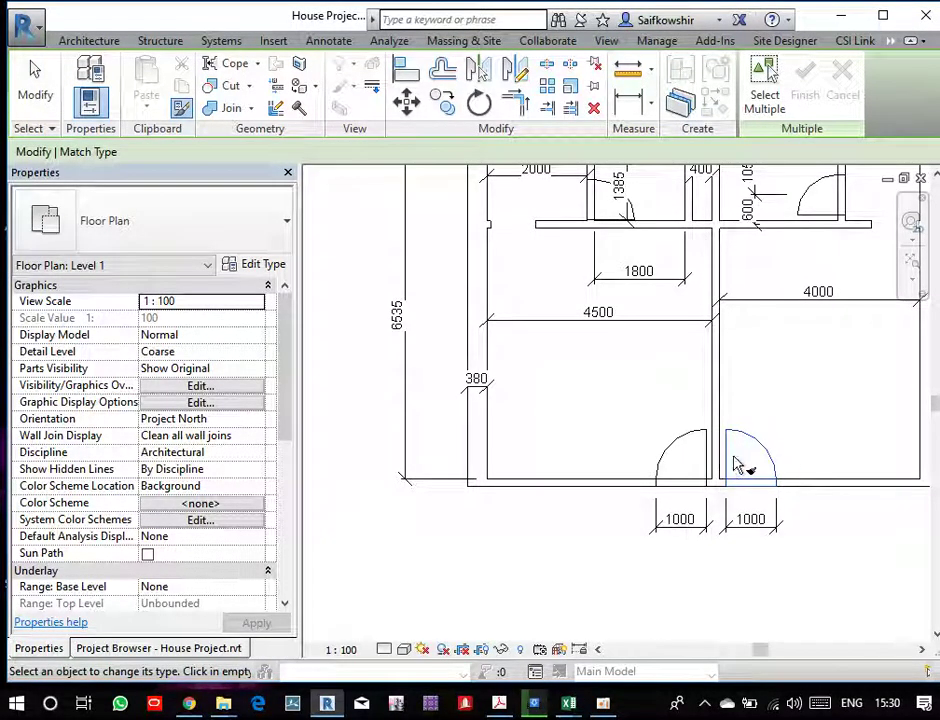
{"action": "left_click", "coordinate": [35, 88]}
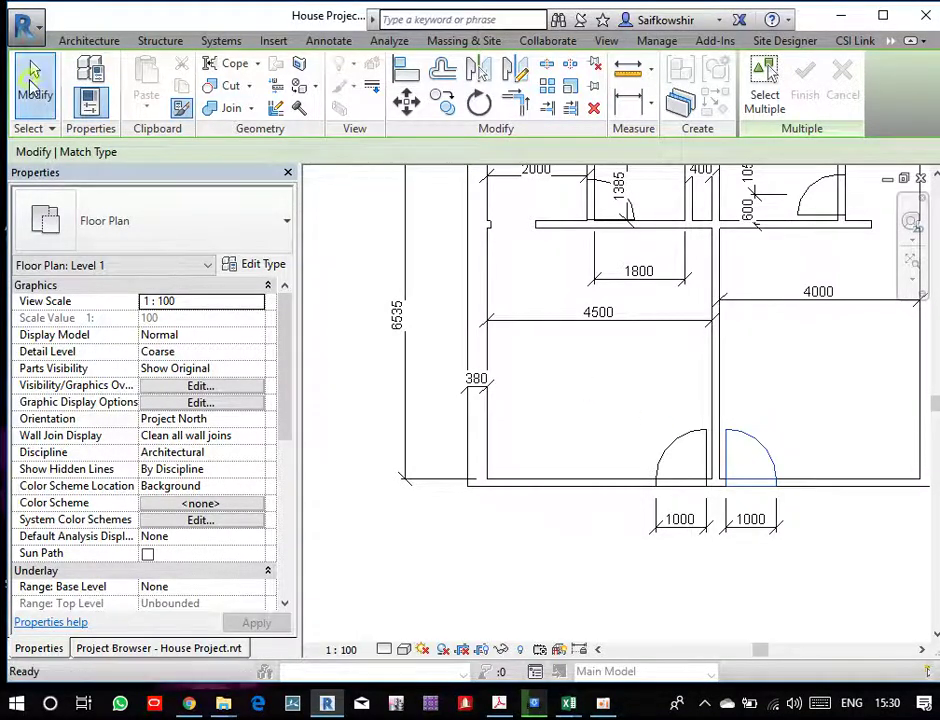
- Select the right door to check its properties, then clear the selection
{"action": "left_click", "coordinate": [760, 468]}
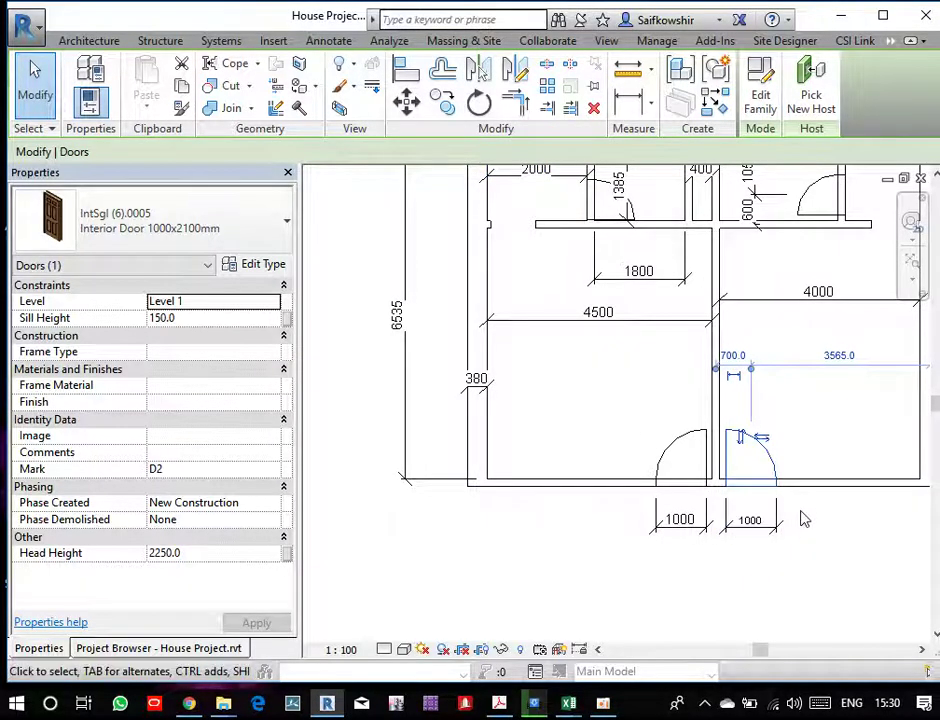
{"action": "left_click", "coordinate": [579, 527]}
{"action": "scroll", "coordinate": [600, 460], "scroll_direction": "down", "scroll_amount": 3}
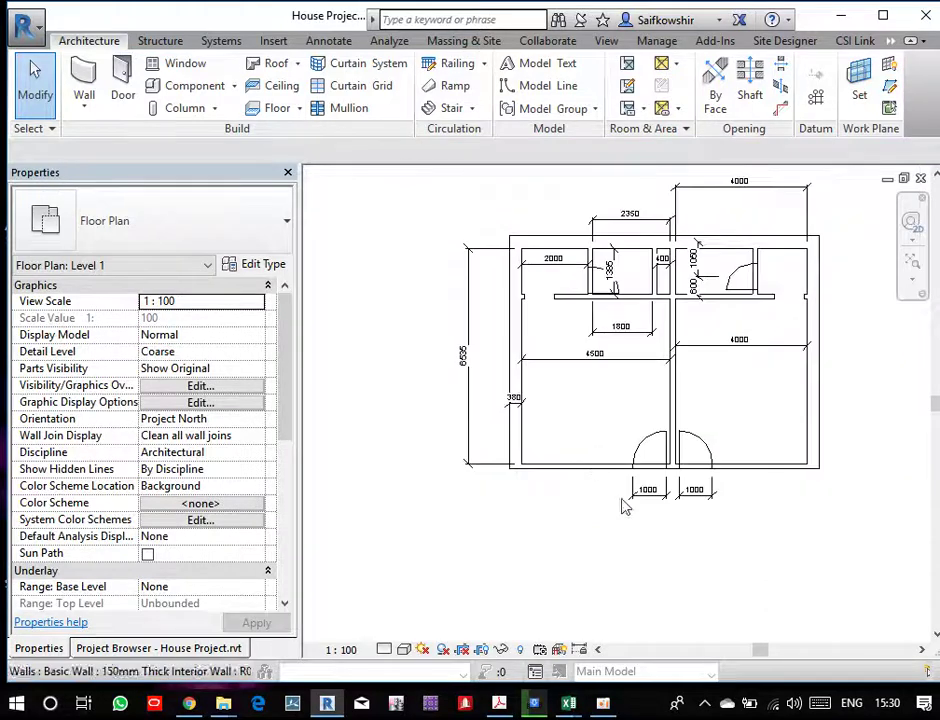
- Extend the right exterior wall well below the house, growing it from 6800 to 12300
{"action": "middle_click_drag", "start_coordinate": [699, 570], "coordinate": [697, 523]}
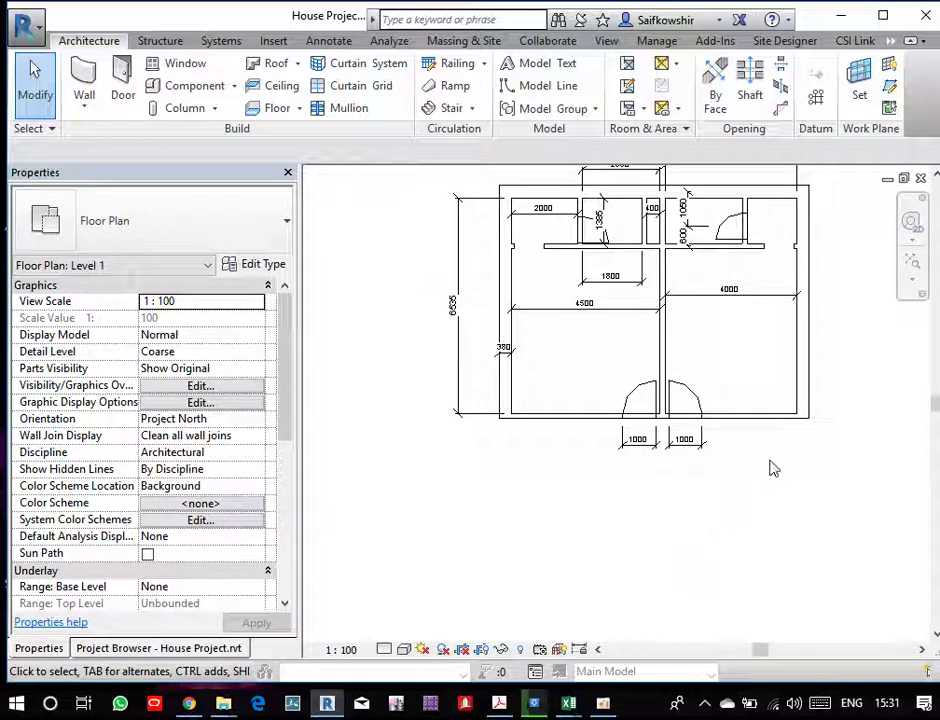
{"action": "scroll", "coordinate": [768, 469], "scroll_direction": "down", "scroll_amount": 2}
{"action": "middle_click_drag", "start_coordinate": [762, 474], "coordinate": [686, 493]}
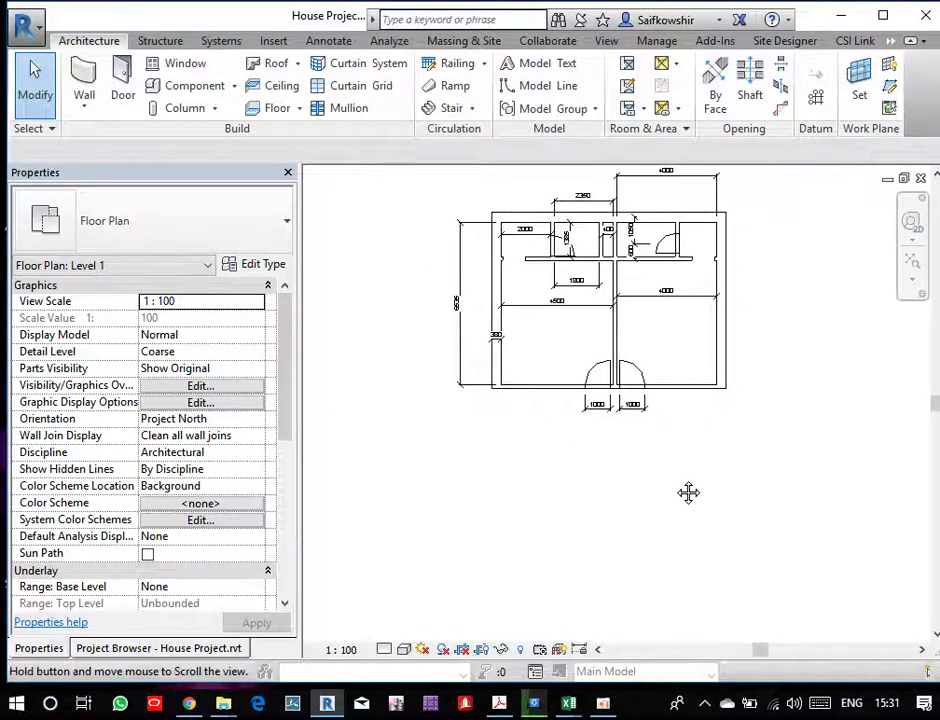
{"action": "left_click", "coordinate": [726, 368]}
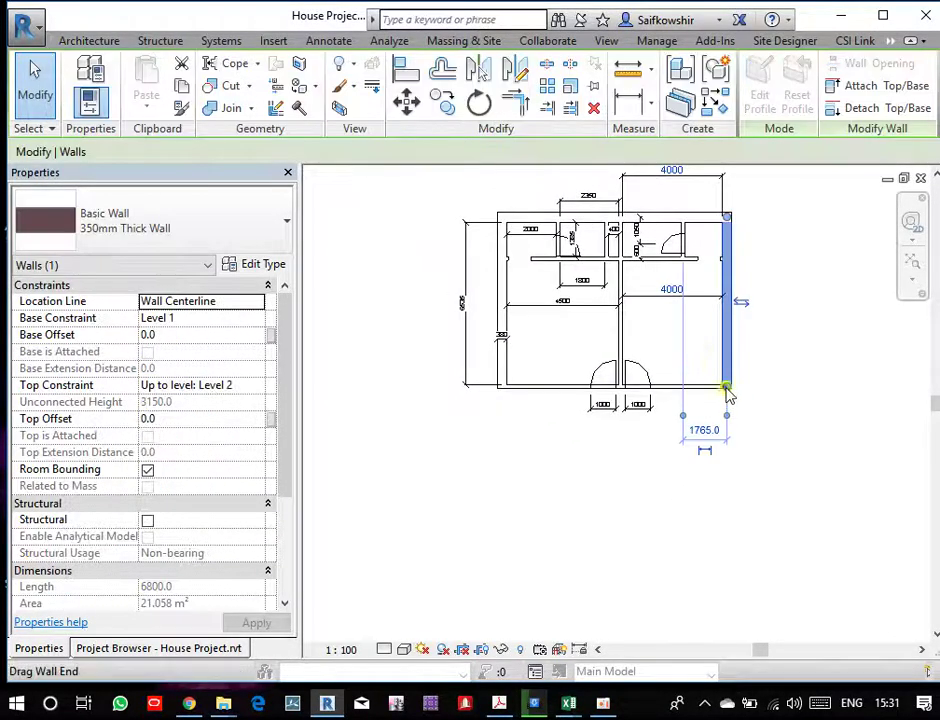
{"action": "left_click_drag", "start_coordinate": [727, 393], "coordinate": [726, 522]}
{"action": "left_click", "coordinate": [790, 475]}
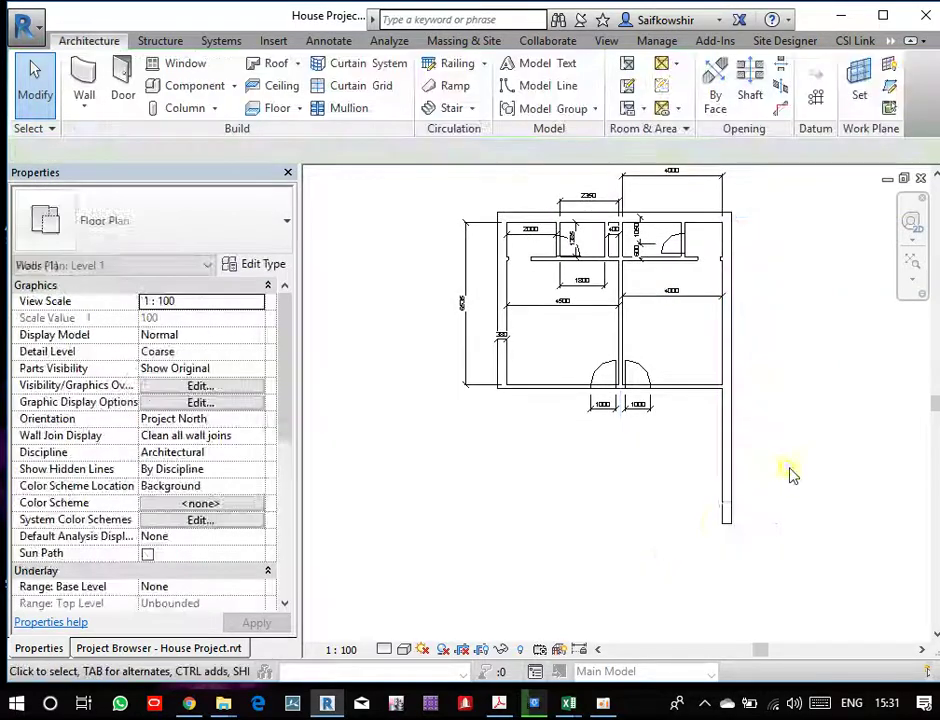
- Start placing another 350mm wall of the same type with Create Similar
{"action": "left_click", "coordinate": [725, 480]}
{"action": "right_click", "coordinate": [724, 478]}
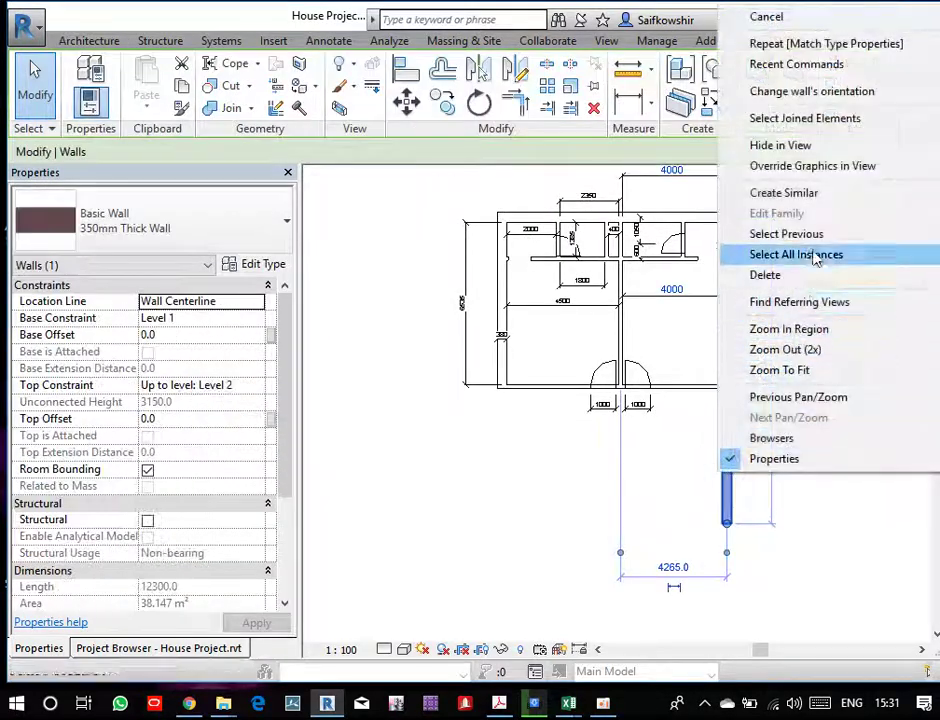
{"action": "left_click", "coordinate": [808, 194]}
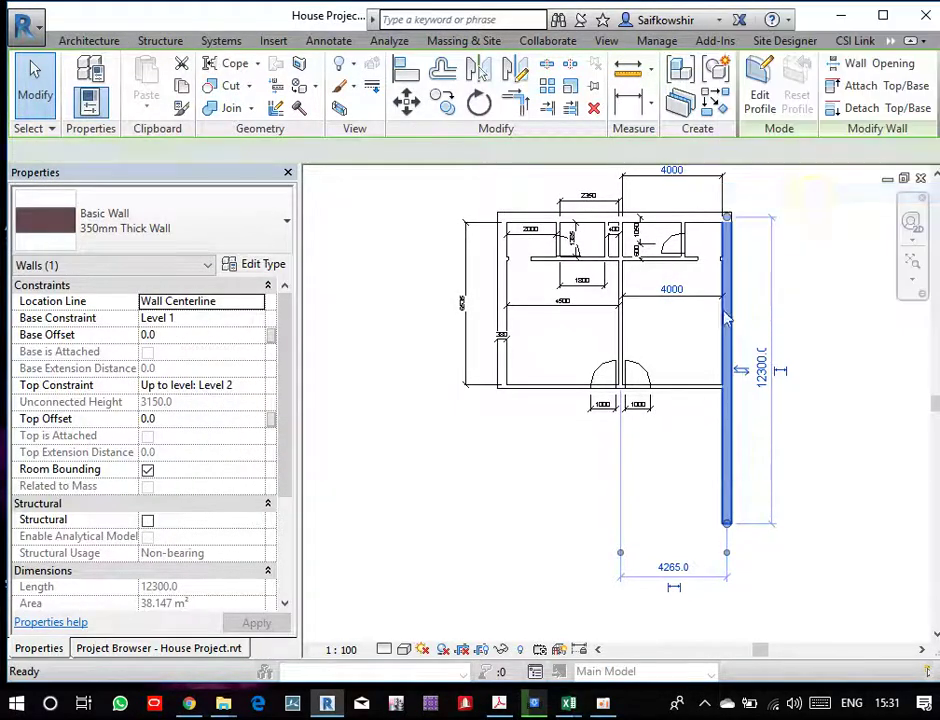
- Draw a chained horizontal wall, a 3500 vertical wall and a 5100 horizontal wall below the lower-left rooms
{"action": "left_click", "coordinate": [502, 386]}
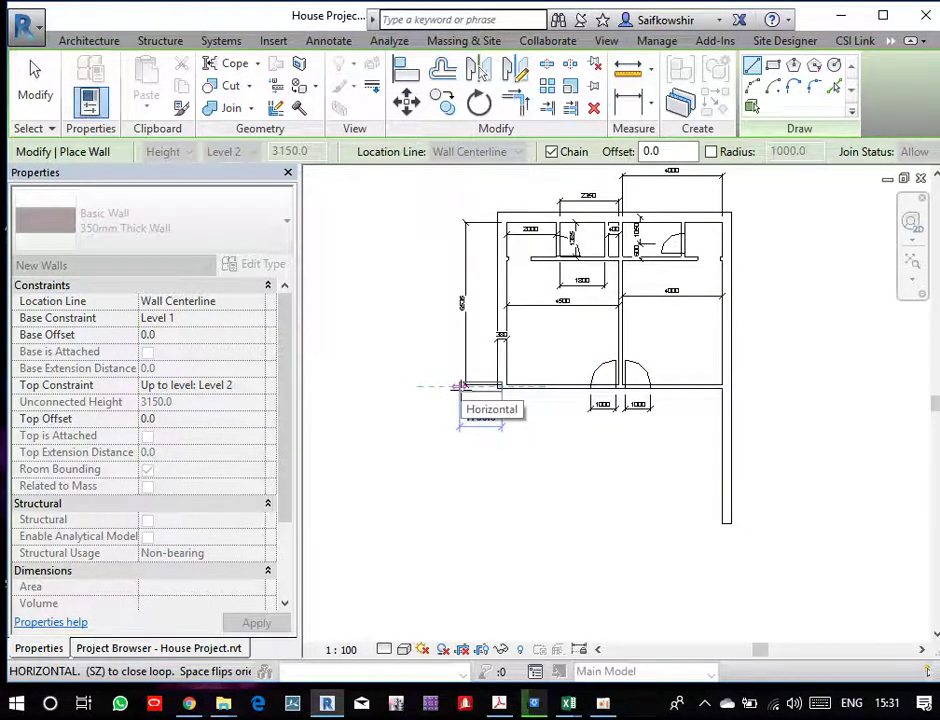
{"action": "left_click", "coordinate": [460, 386]}
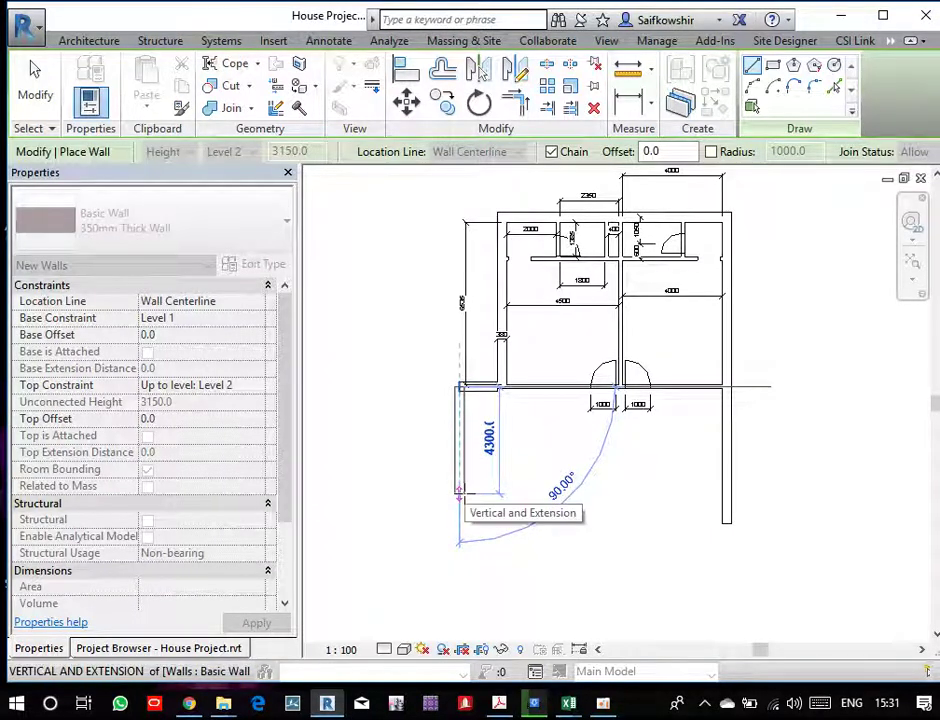
{"action": "type", "text": "3500"}
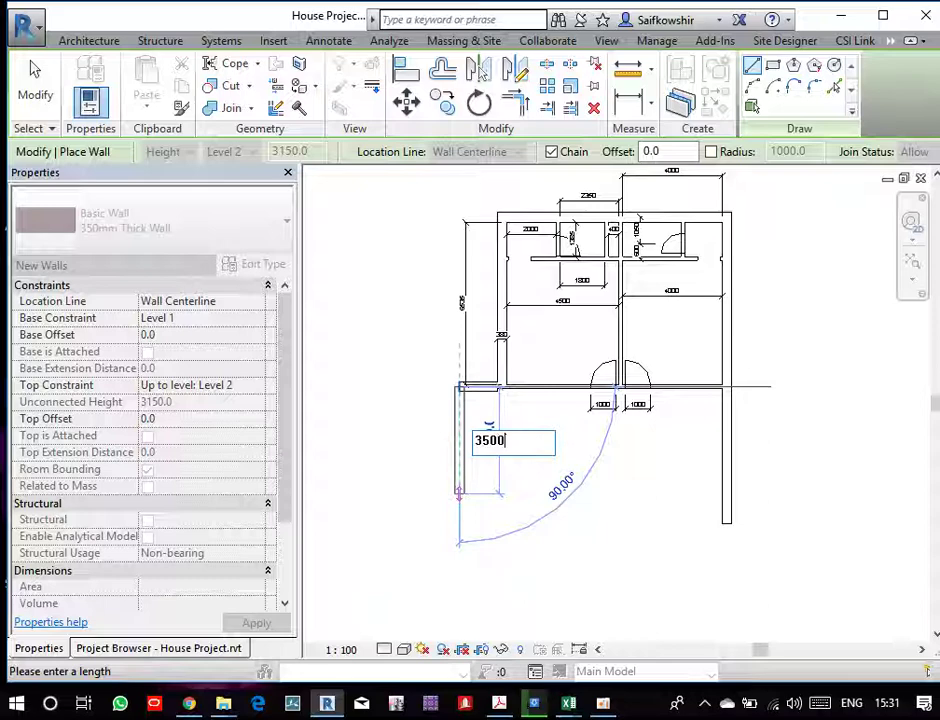
{"action": "key", "text": "Return"}
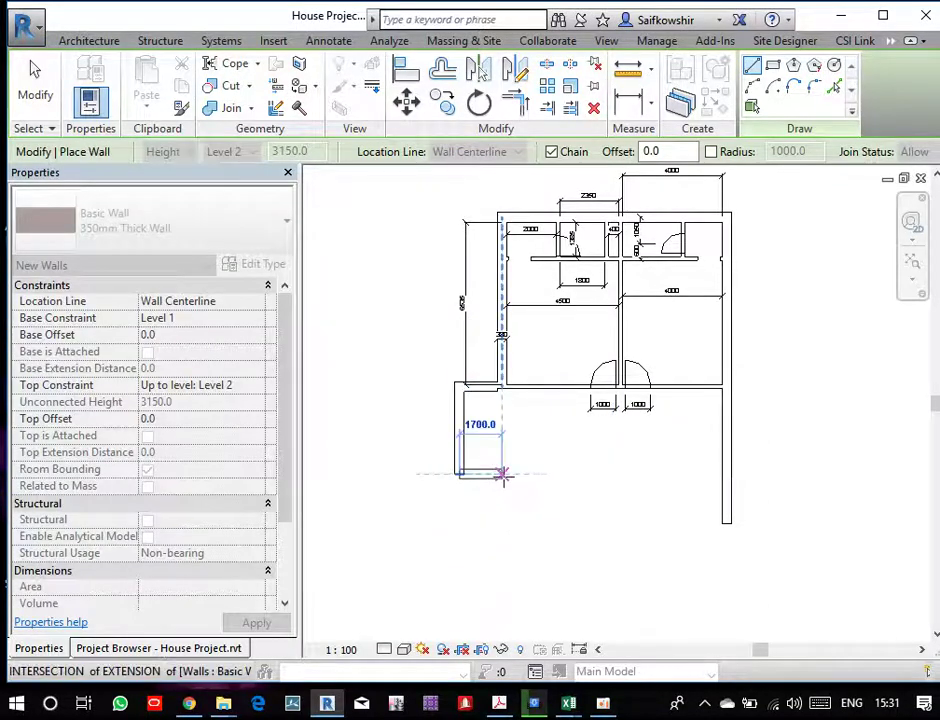
{"action": "left_click", "coordinate": [585, 473]}
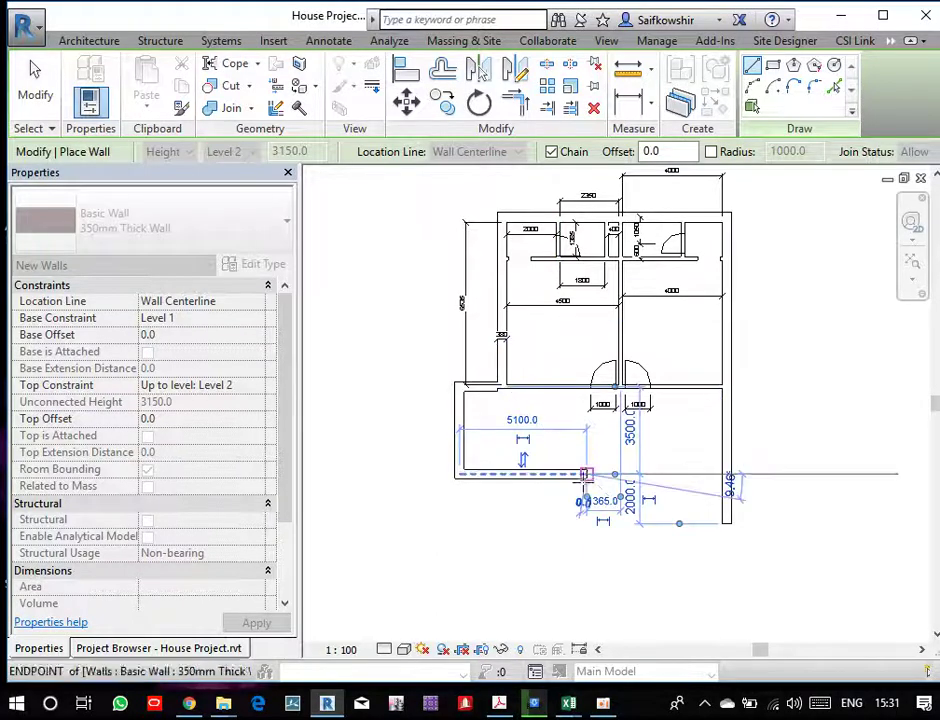
- Draw a separate 5500 vertical wall from the house's lower wall down beside the extended right wall
{"action": "right_click", "coordinate": [588, 228]}
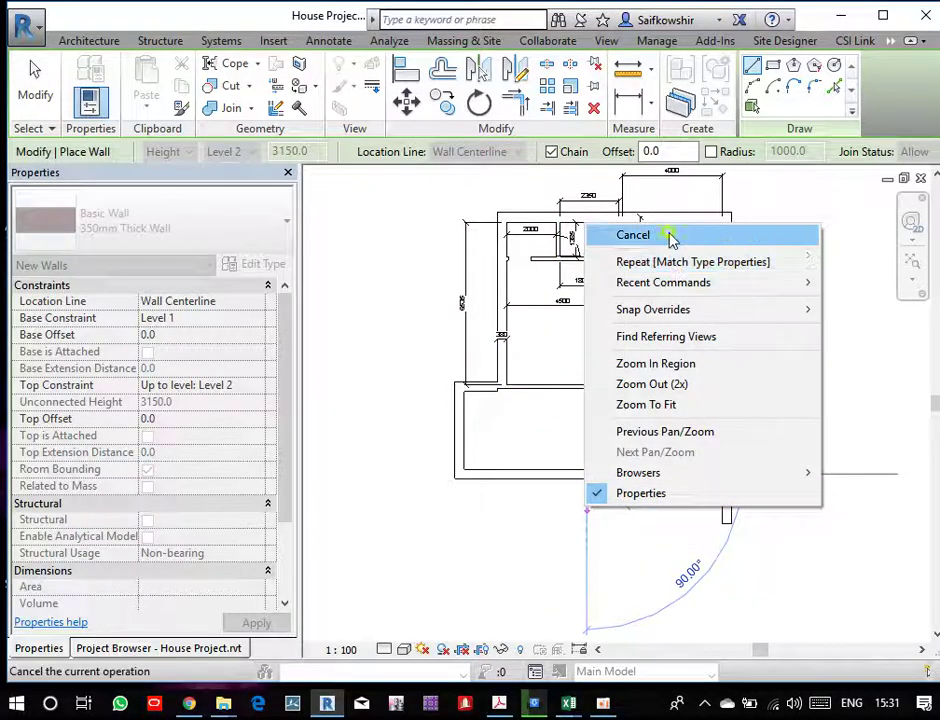
{"action": "left_click", "coordinate": [671, 237]}
{"action": "left_click", "coordinate": [673, 387]}
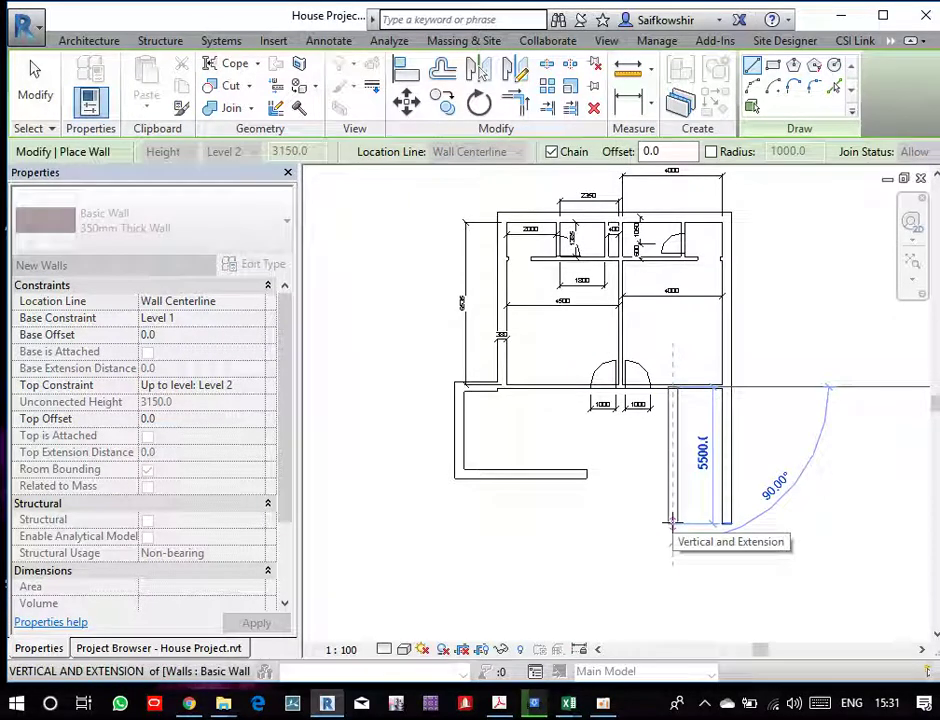
{"action": "left_click", "coordinate": [673, 522]}
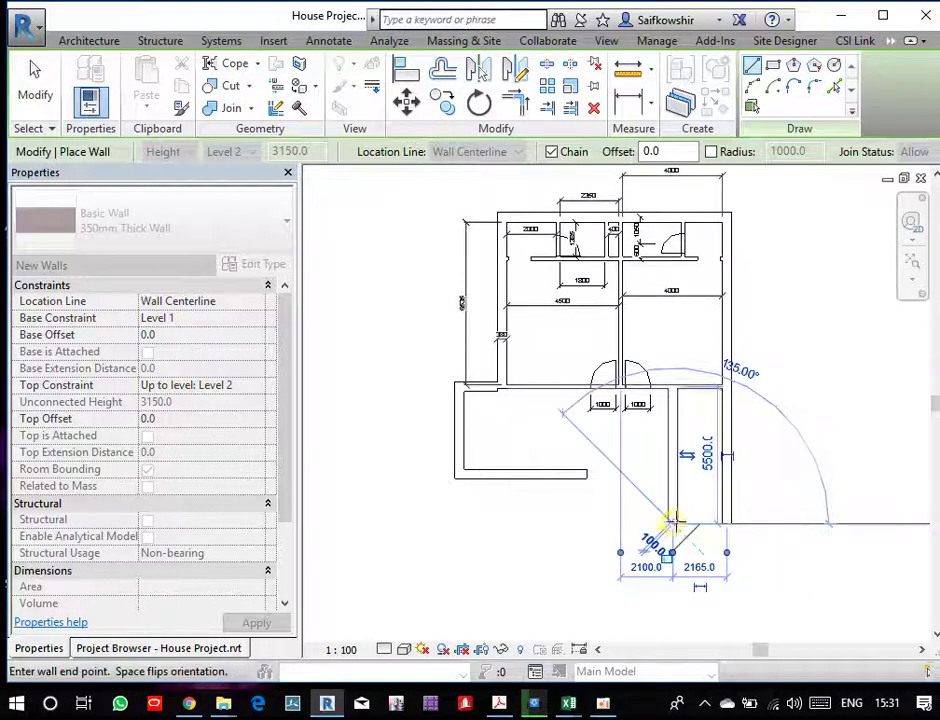
{"action": "key", "text": "Escape"}
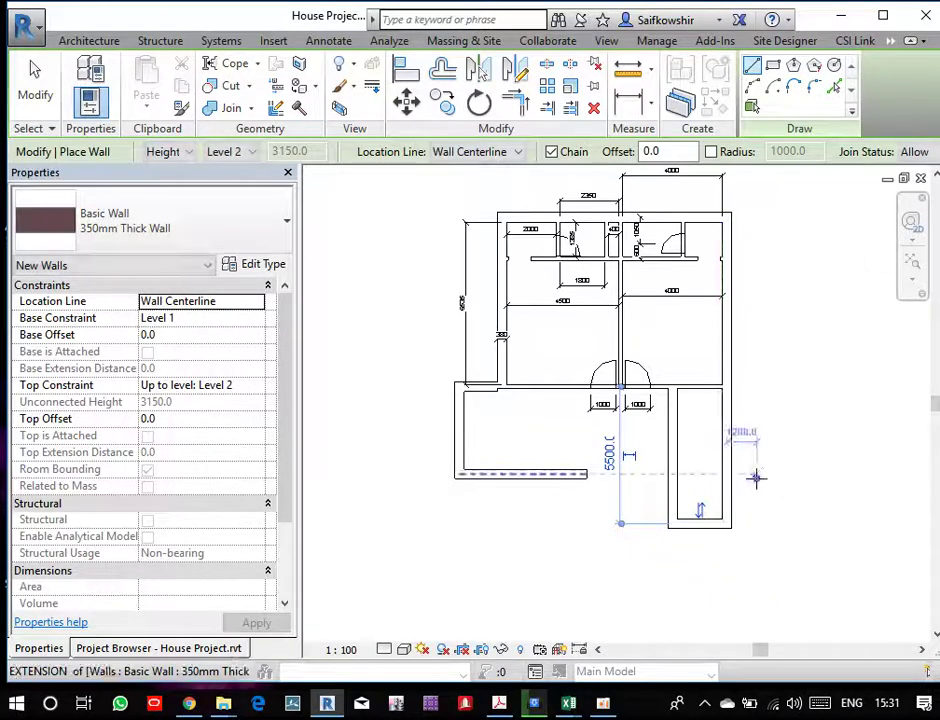
{"action": "right_click", "coordinate": [755, 478]}
- Place a 115 dimension at the lower-left corner between the house's lower wall and the new room's top wall
{"action": "left_click", "coordinate": [766, 207]}
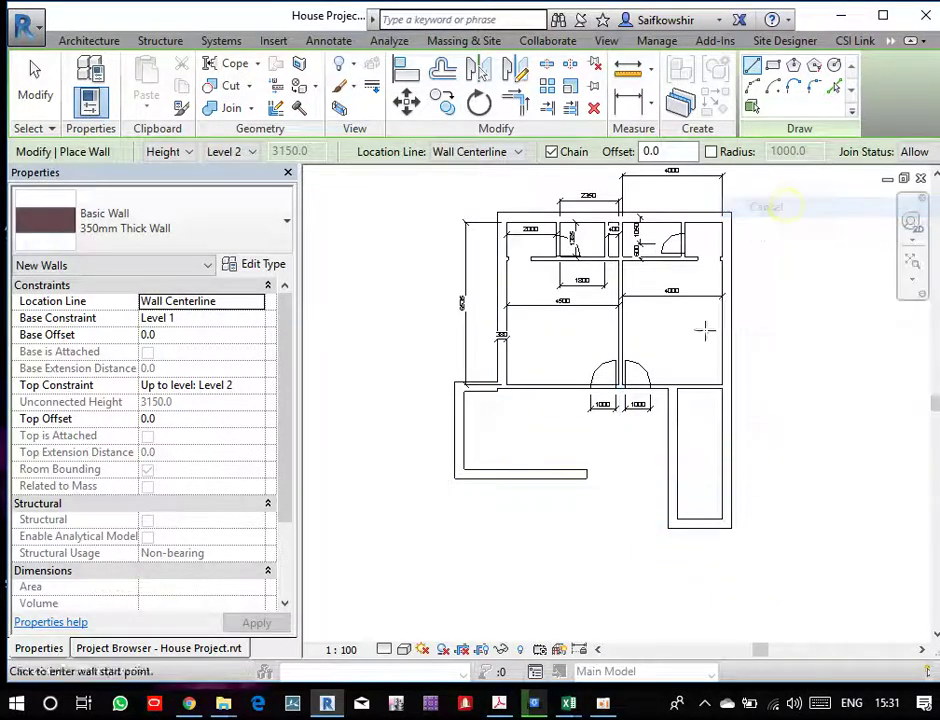
{"action": "scroll", "coordinate": [705, 329], "scroll_direction": "up", "scroll_amount": 1}
{"action": "left_click", "coordinate": [35, 95]}
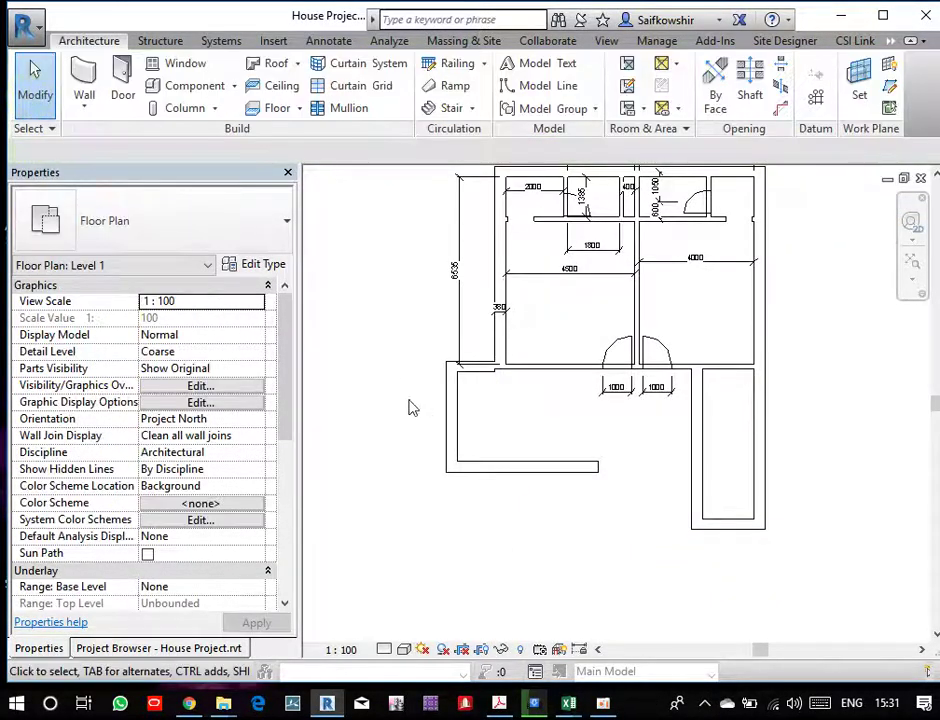
{"action": "scroll", "coordinate": [420, 400], "scroll_direction": "up", "scroll_amount": 3}
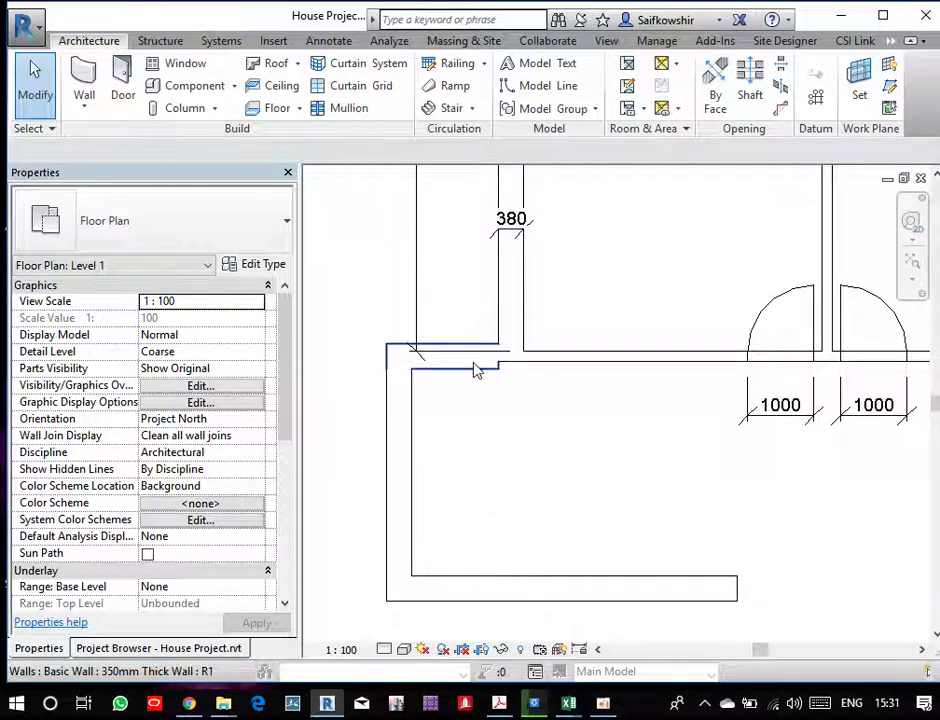
{"action": "middle_click_drag", "start_coordinate": [478, 383], "coordinate": [531, 420]}
{"action": "scroll", "coordinate": [562, 390], "scroll_direction": "up", "scroll_amount": 1}
{"action": "scroll", "coordinate": [590, 420], "scroll_direction": "up", "scroll_amount": 3}
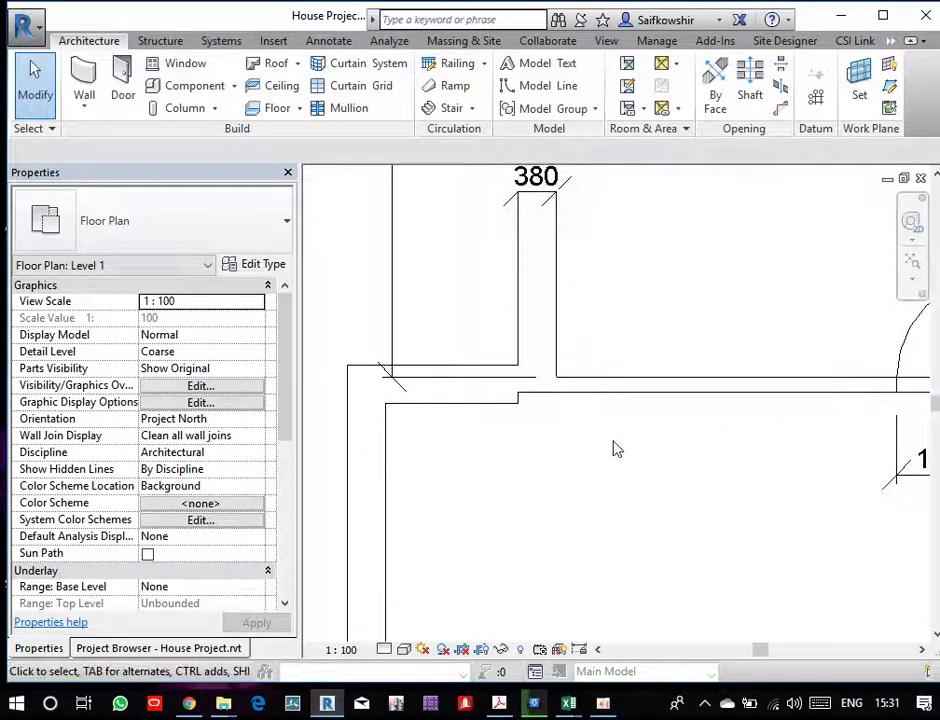
{"action": "key", "text": "d"}
{"action": "key", "text": "i"}
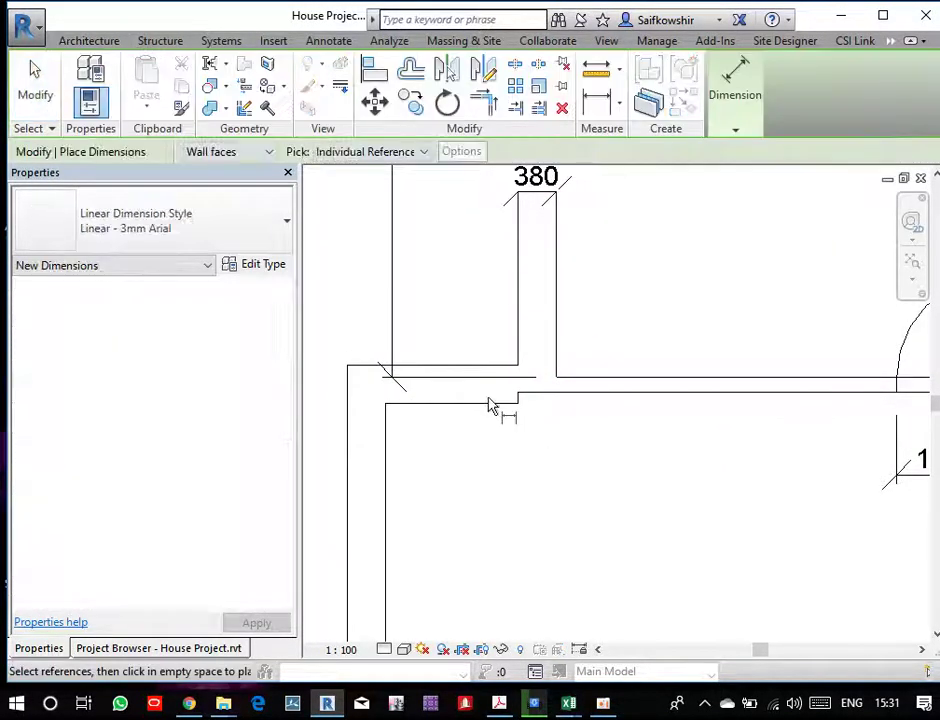
{"action": "left_click", "coordinate": [565, 402]}
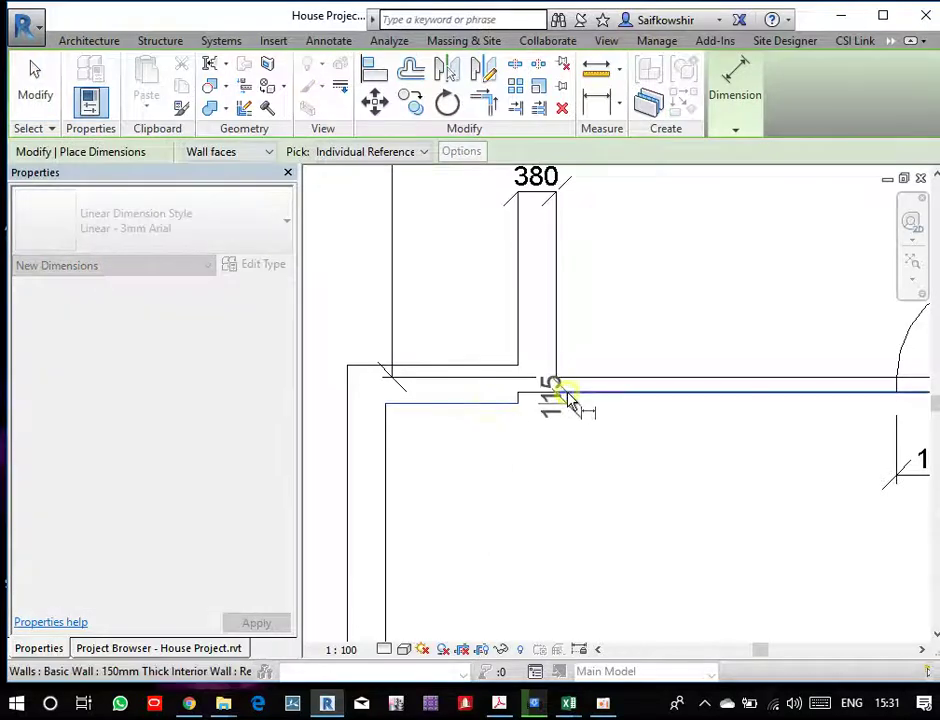
{"action": "left_click", "coordinate": [657, 311]}
{"action": "left_click", "coordinate": [35, 85]}
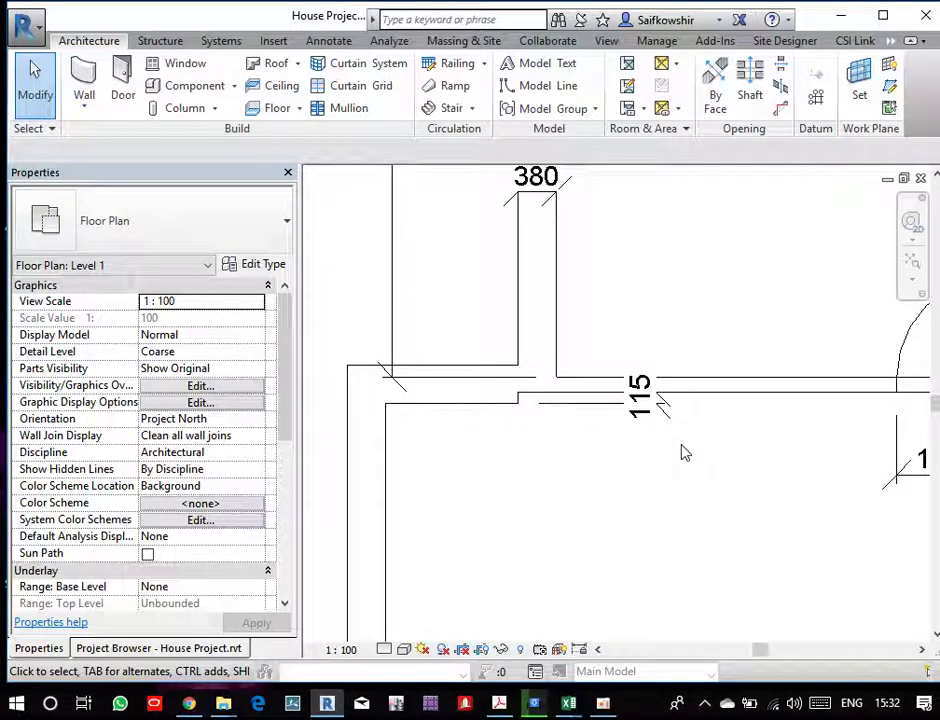
{"action": "left_click", "coordinate": [716, 390]}
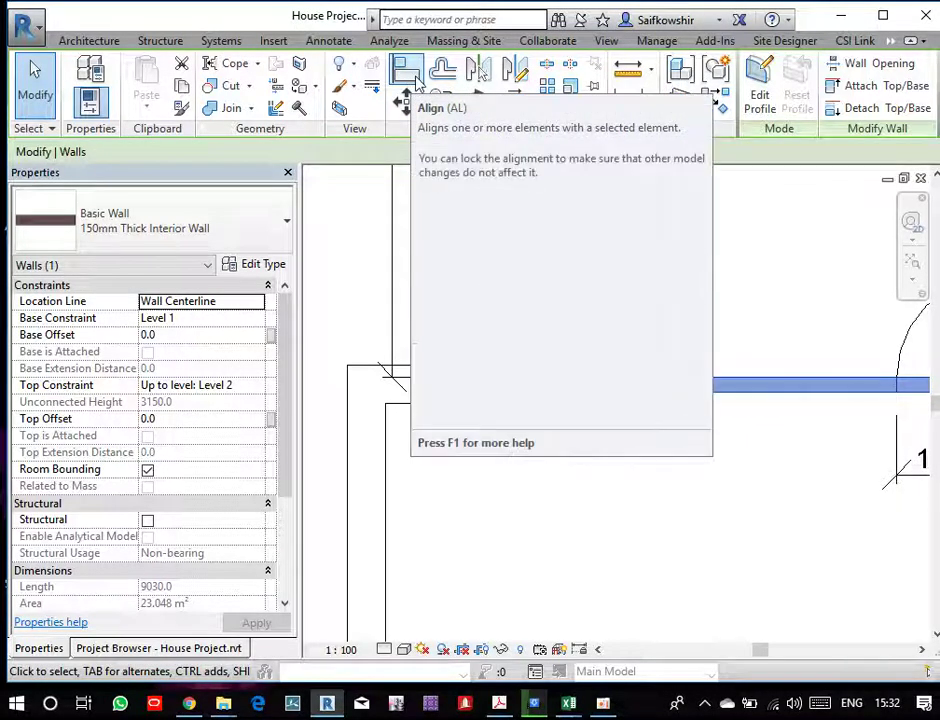
- Align the lower wall face to the upper wall line with AL, reducing the 115 gap to 0
{"action": "key", "text": "Escape"}
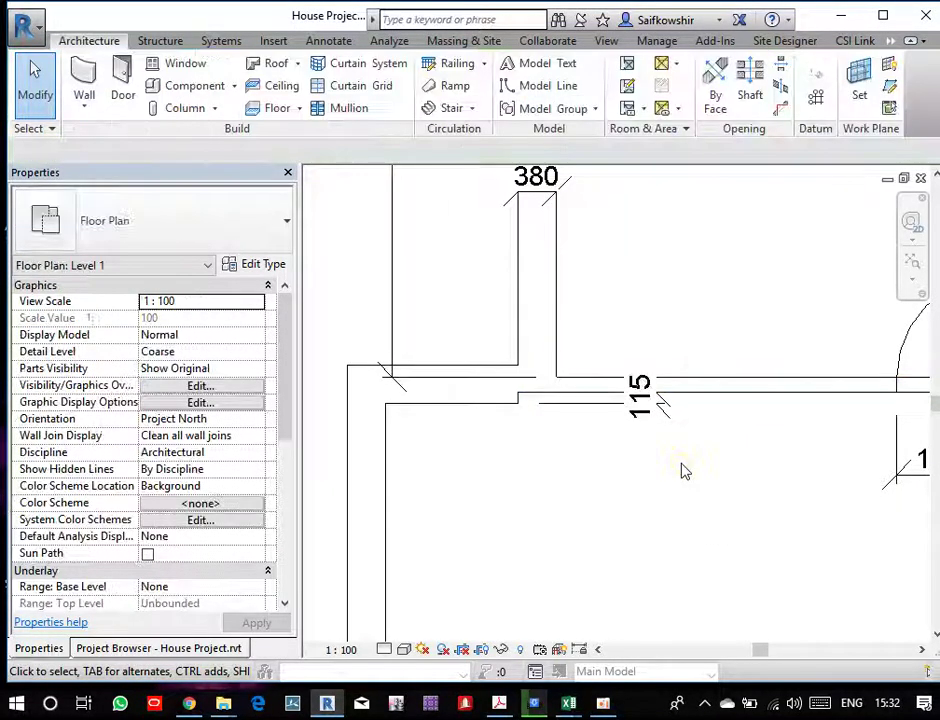
{"action": "key", "text": "a"}
{"action": "key", "text": "l"}
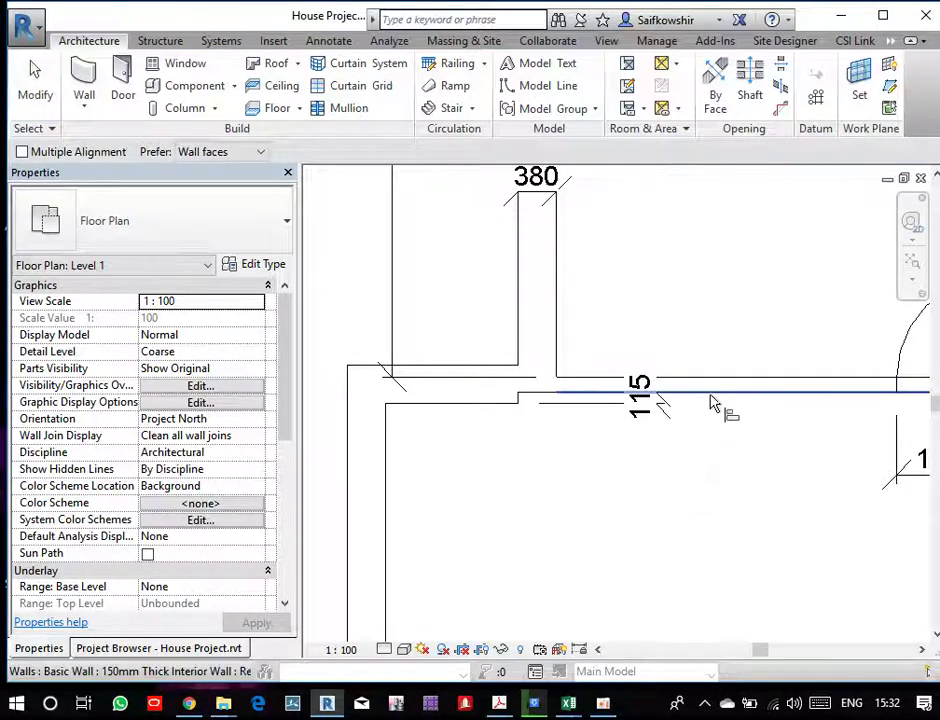
{"action": "left_click", "coordinate": [713, 400]}
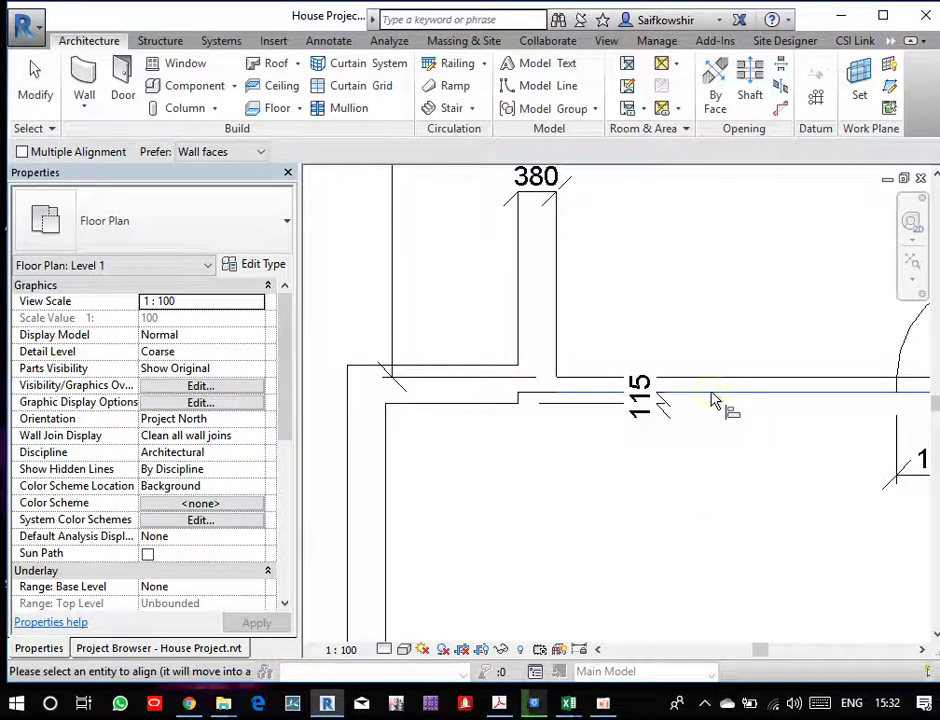
{"action": "left_click", "coordinate": [448, 410]}
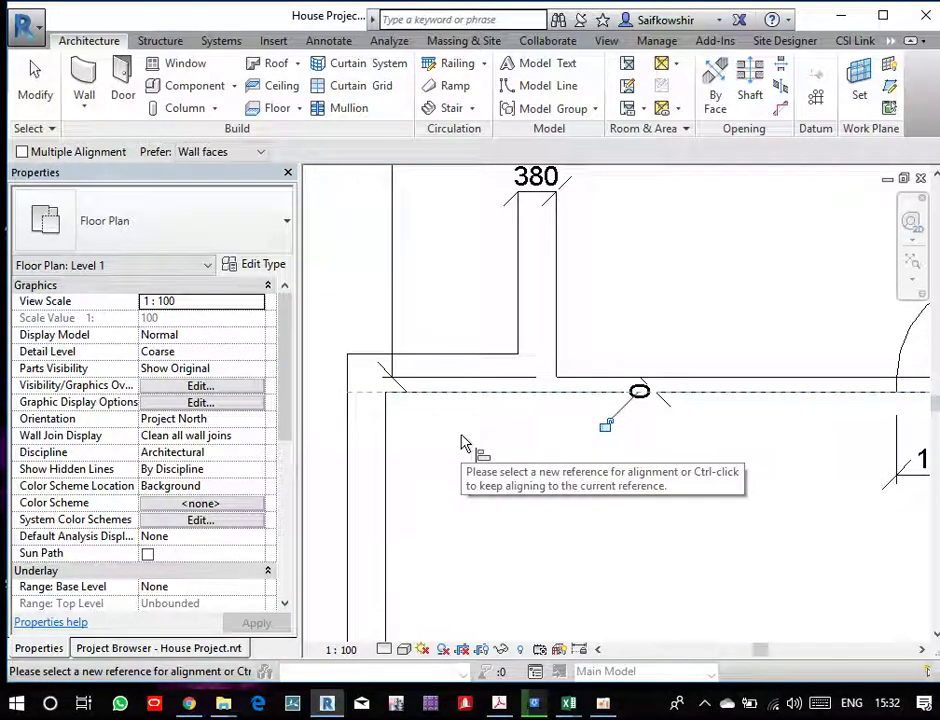
{"action": "scroll", "coordinate": [487, 430], "scroll_direction": "down", "scroll_amount": 3}
{"action": "middle_click_drag", "start_coordinate": [482, 471], "coordinate": [490, 475]}
{"action": "scroll", "coordinate": [490, 475], "scroll_direction": "up", "scroll_amount": 1}
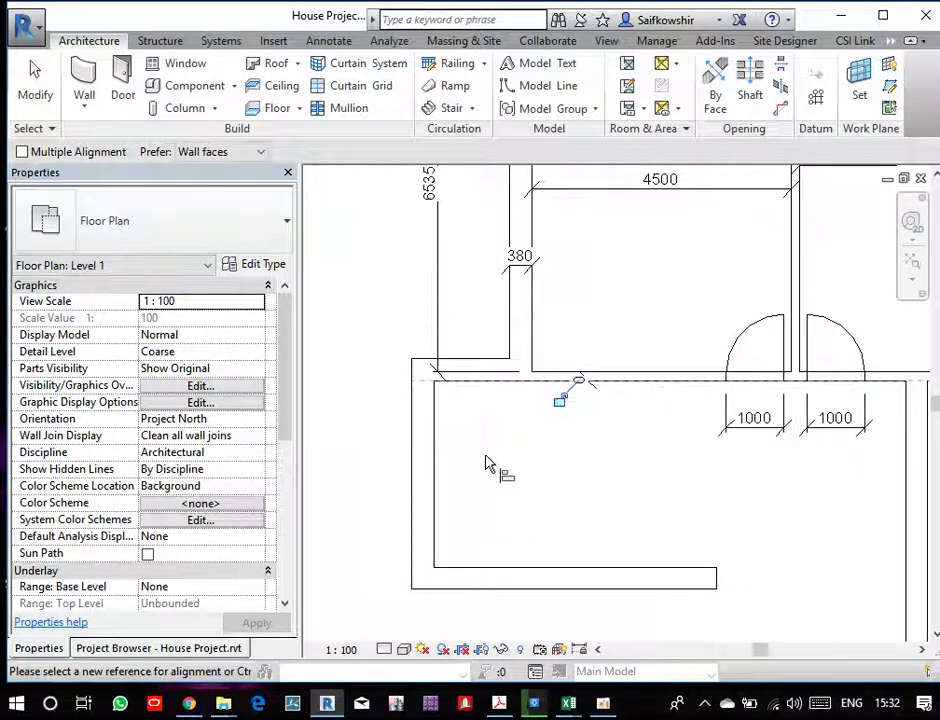
{"action": "left_click", "coordinate": [34, 82]}
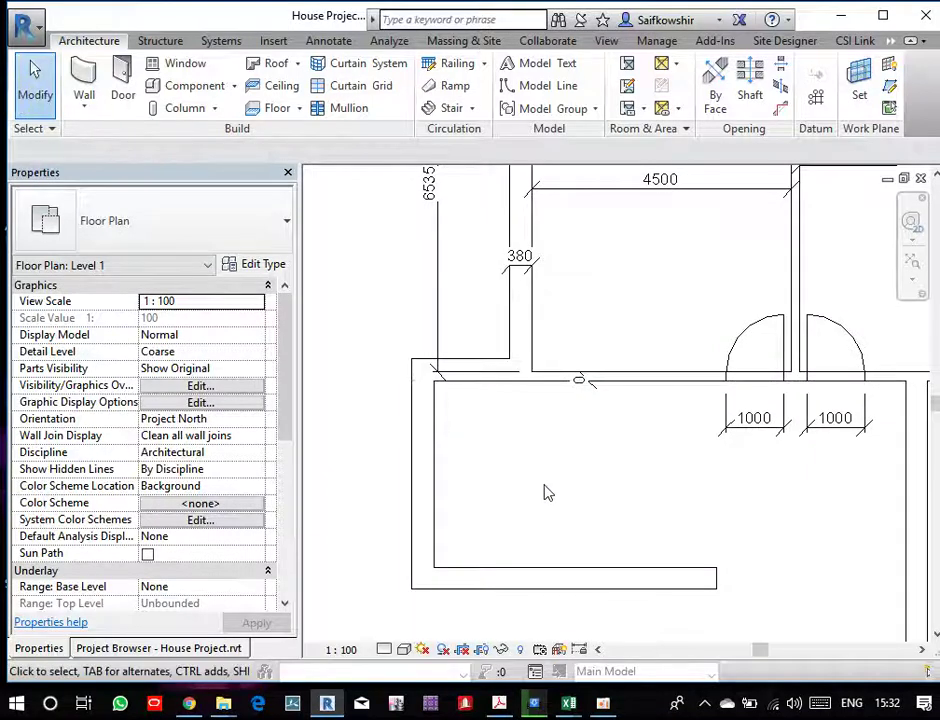
- Add a 1320 width dimension across the small corner room
{"action": "key", "text": "d"}
{"action": "key", "text": "i"}
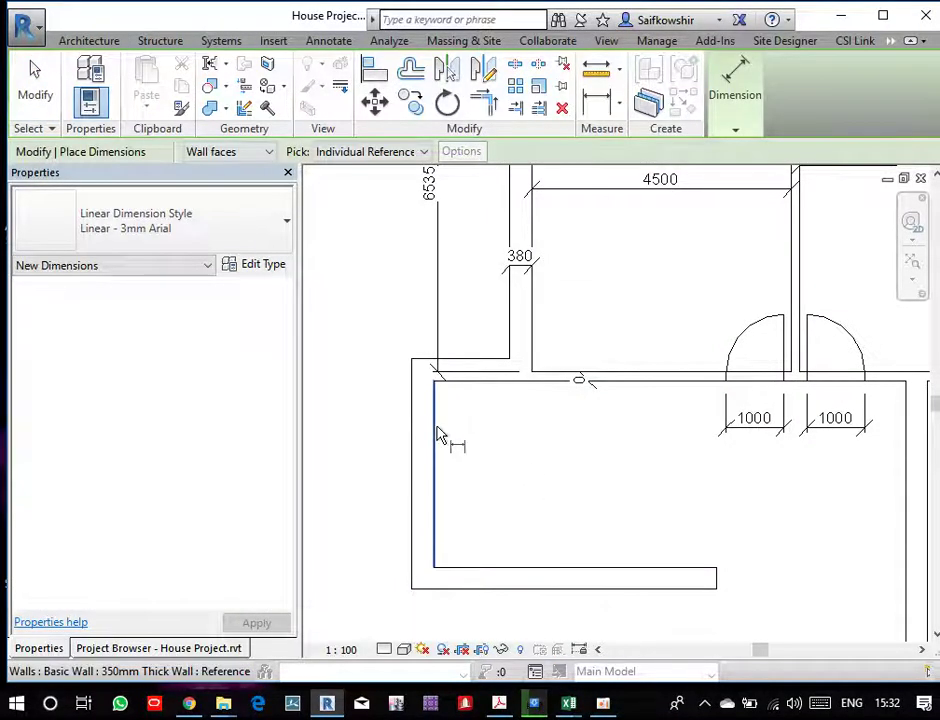
{"action": "left_click", "coordinate": [434, 430]}
{"action": "left_click", "coordinate": [512, 324]}
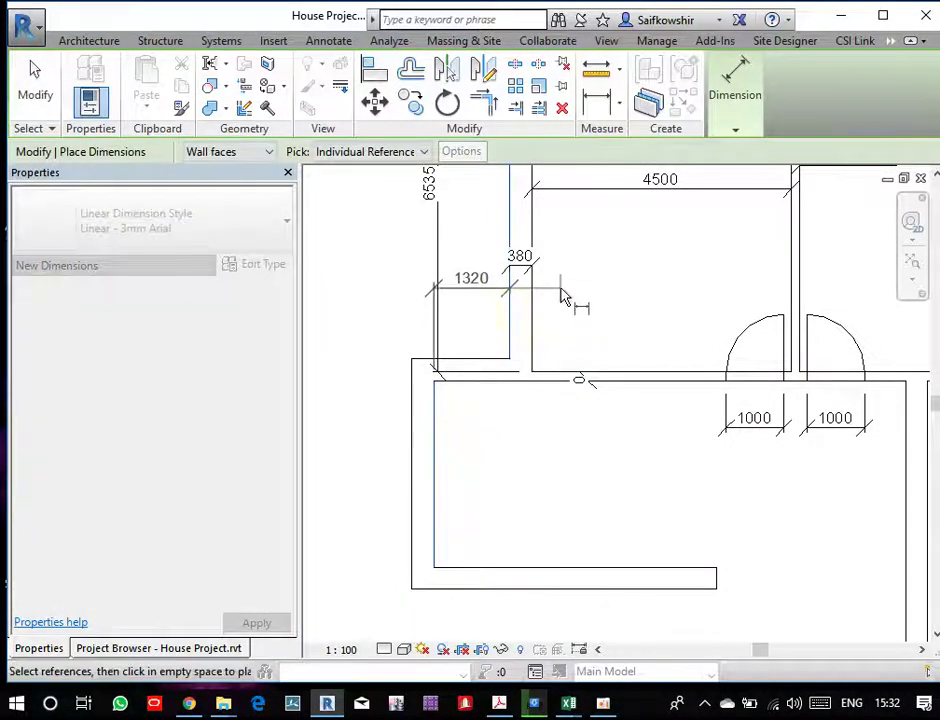
{"action": "left_click", "coordinate": [580, 296]}
{"action": "key", "text": "Escape"}
{"action": "key", "text": "Escape"}
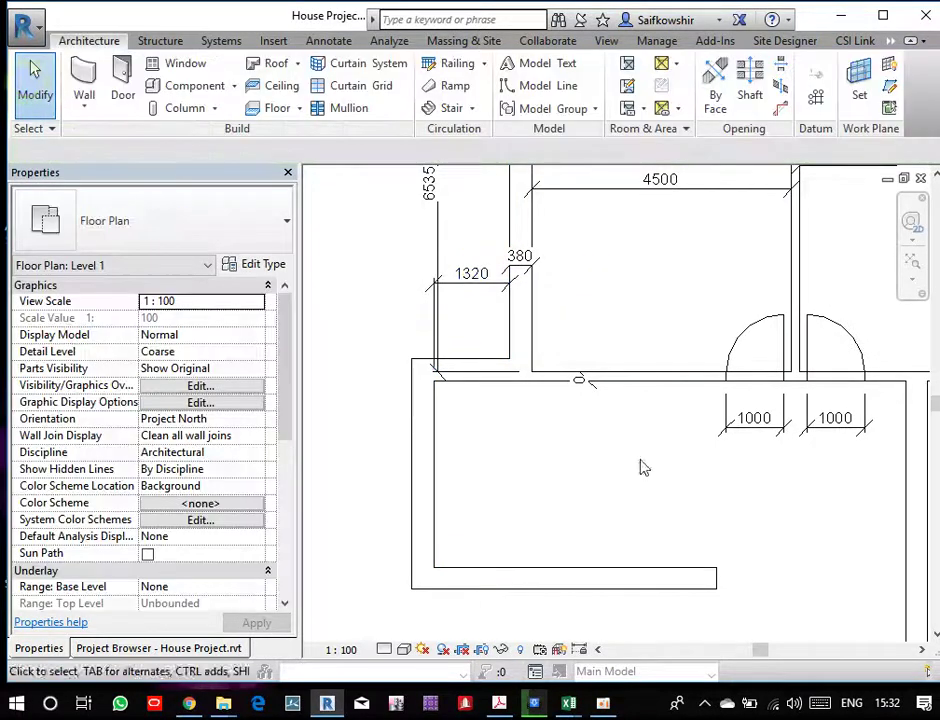
- Move the small room's left wall so its width becomes 1400
{"action": "left_click", "coordinate": [421, 456]}
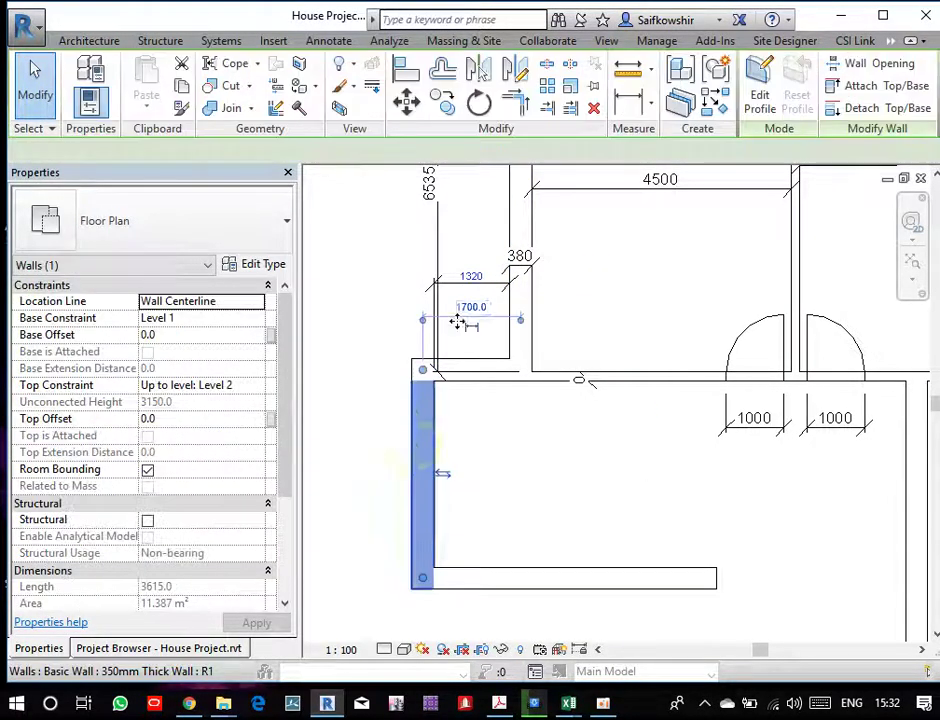
{"action": "left_click", "coordinate": [472, 272]}
{"action": "type", "text": "1400"}
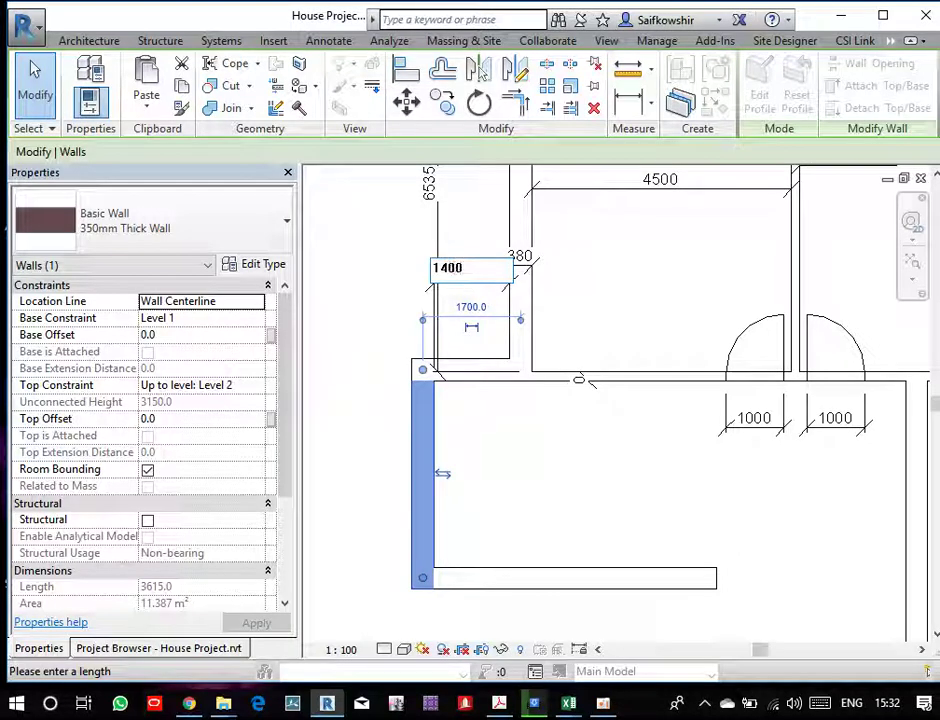
{"action": "key", "text": "Return"}
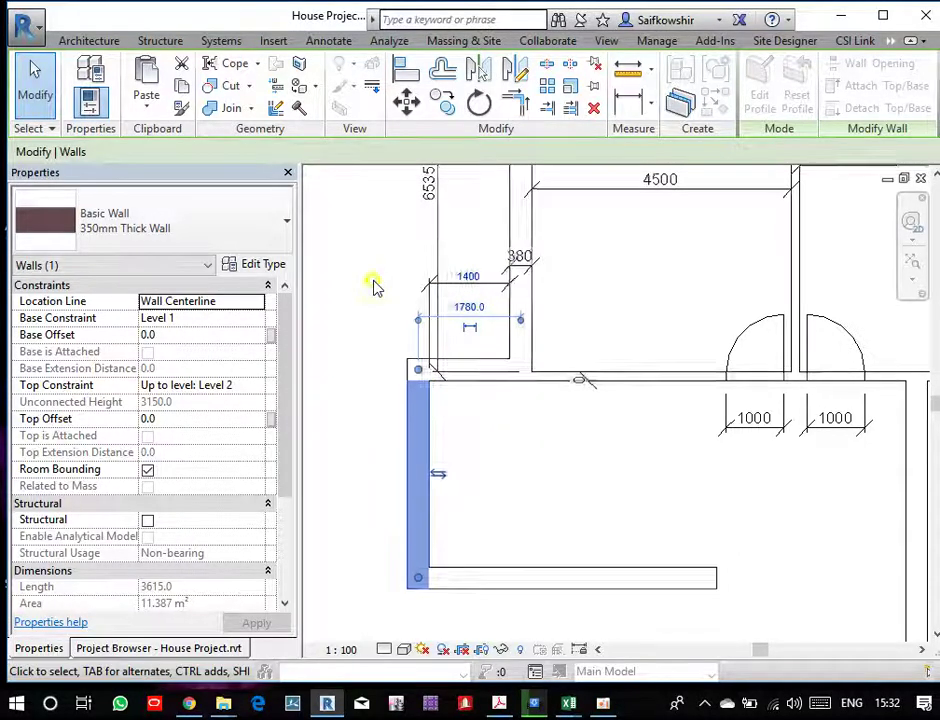
{"action": "left_click", "coordinate": [508, 430]}
{"action": "scroll", "coordinate": [508, 430], "scroll_direction": "down", "scroll_amount": 1}
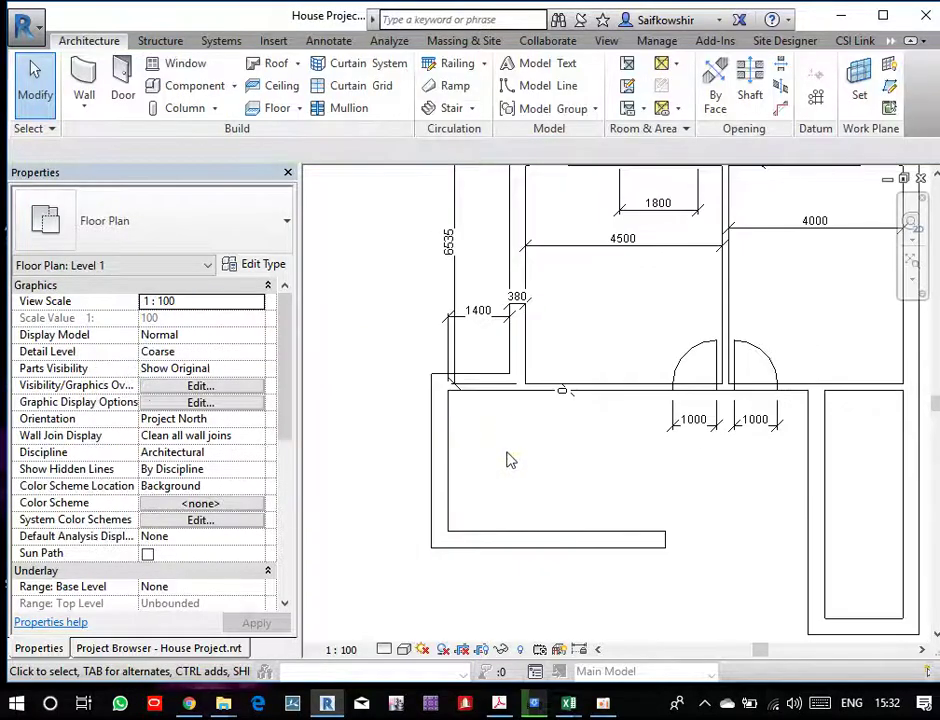
{"action": "scroll", "coordinate": [505, 450], "scroll_direction": "up", "scroll_amount": 1}
- Add a 3235 depth dimension between the lower room's top and bottom walls
{"action": "key", "text": "d"}
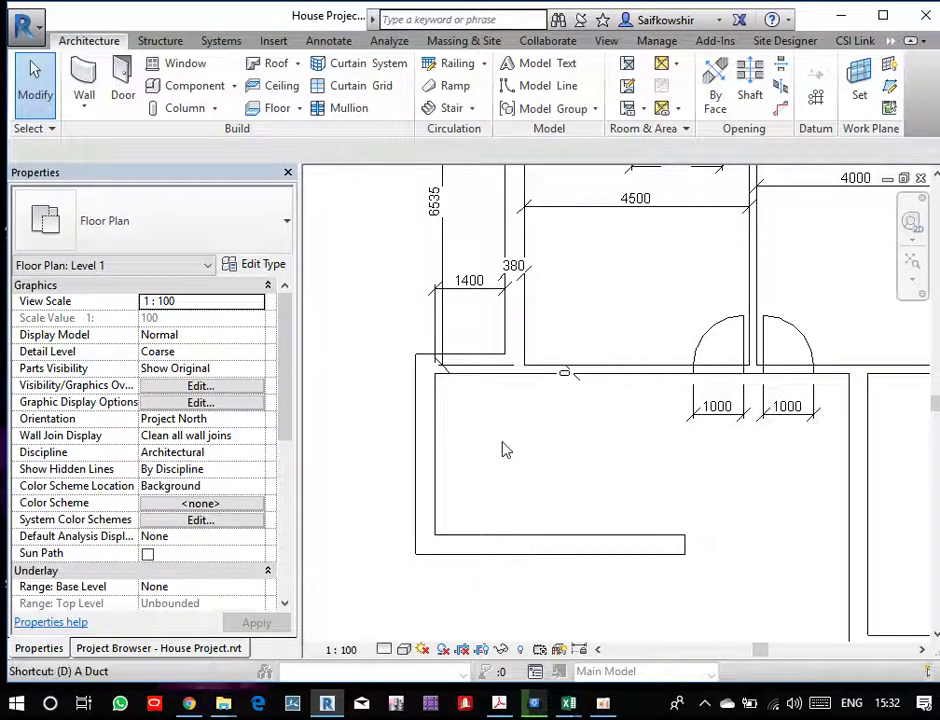
{"action": "key", "text": "i"}
{"action": "left_click", "coordinate": [489, 379]}
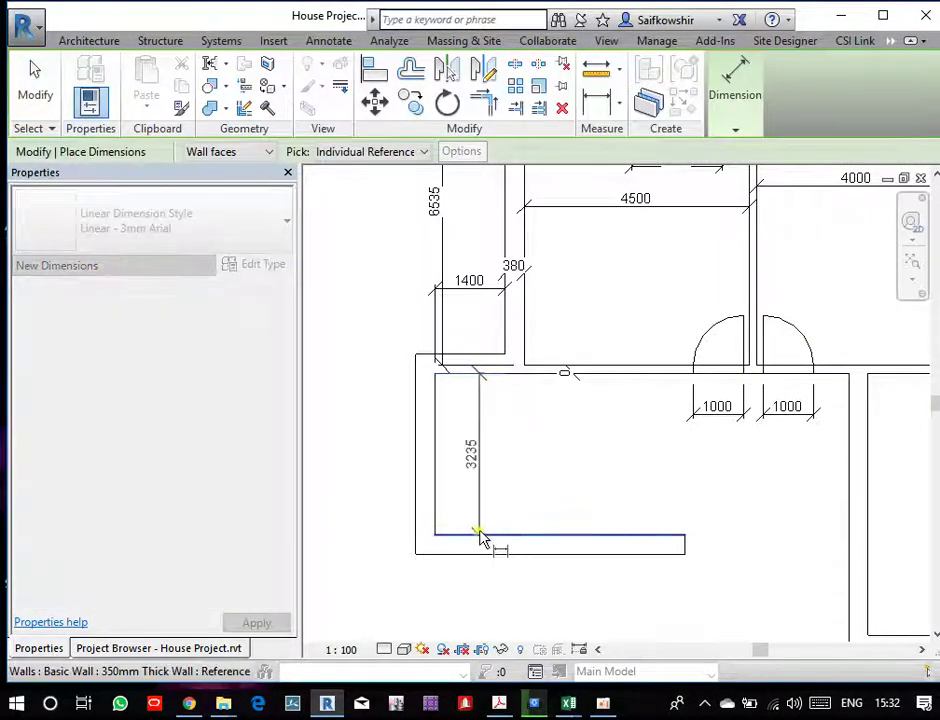
{"action": "left_click", "coordinate": [480, 538]}
{"action": "left_click", "coordinate": [479, 585]}
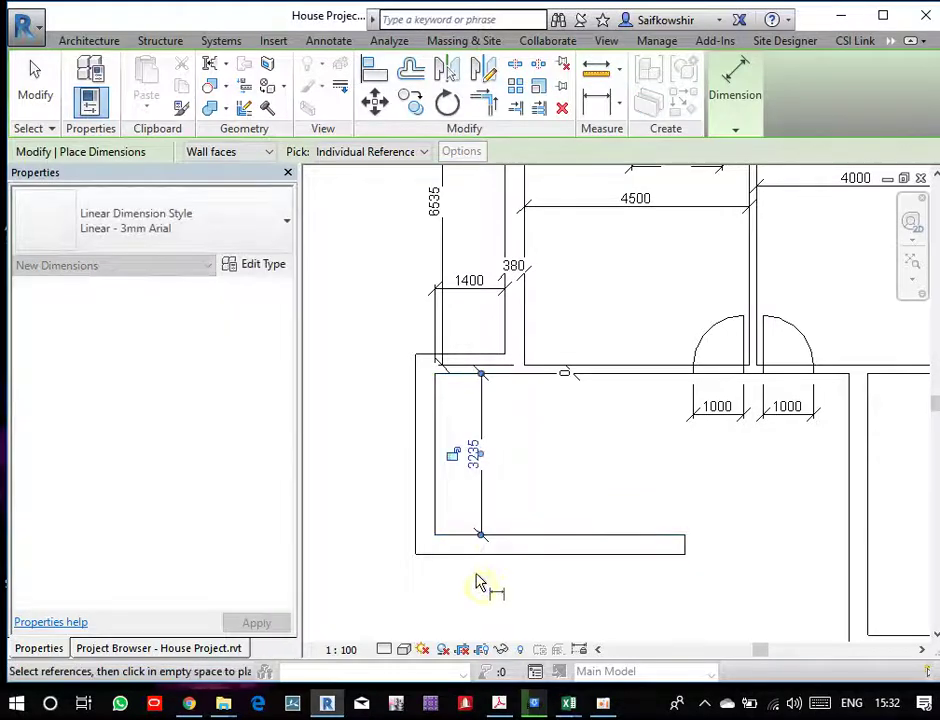
{"action": "left_click", "coordinate": [48, 97]}
- Move the lower room's bottom wall down so the depth reads 3500
{"action": "left_click", "coordinate": [535, 540]}
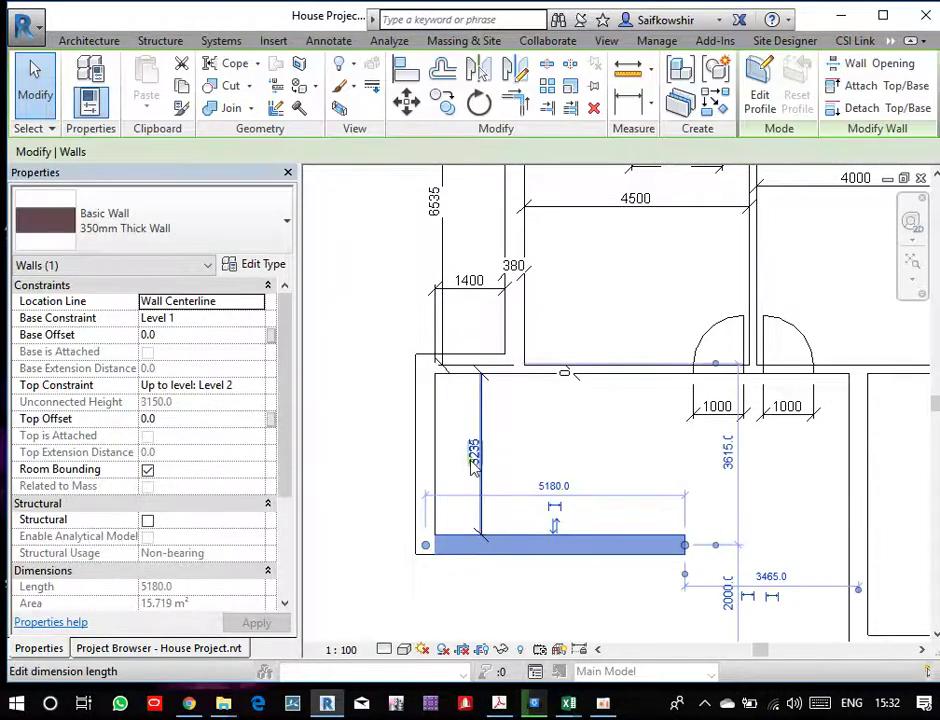
{"action": "left_click", "coordinate": [470, 460]}
{"action": "type", "text": "3500"}
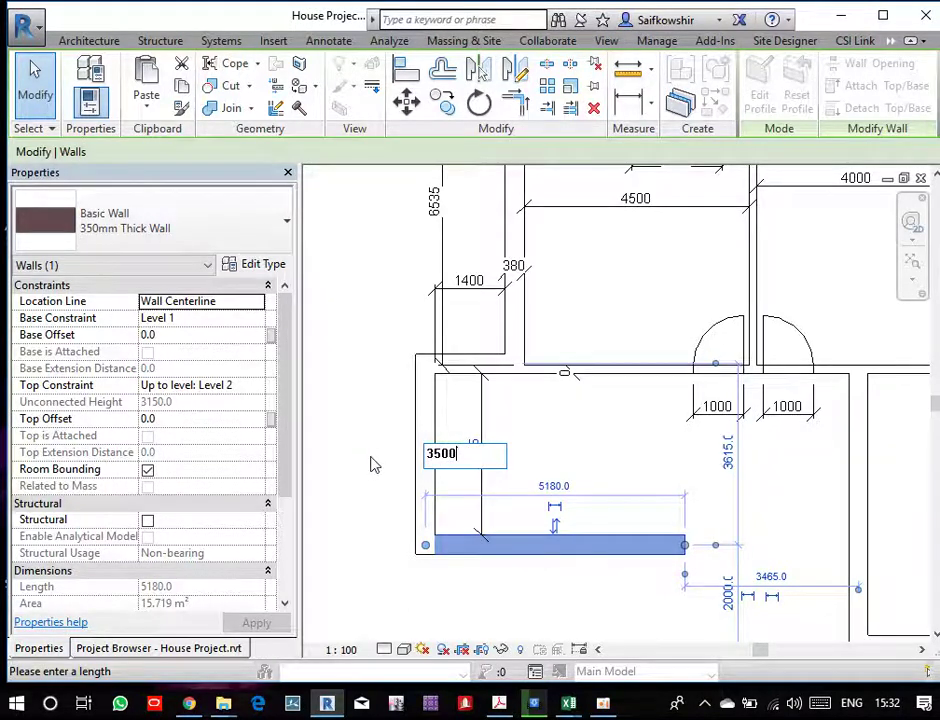
{"action": "key", "text": "Return"}
{"action": "scroll", "coordinate": [604, 457], "scroll_direction": "down", "scroll_amount": 2}
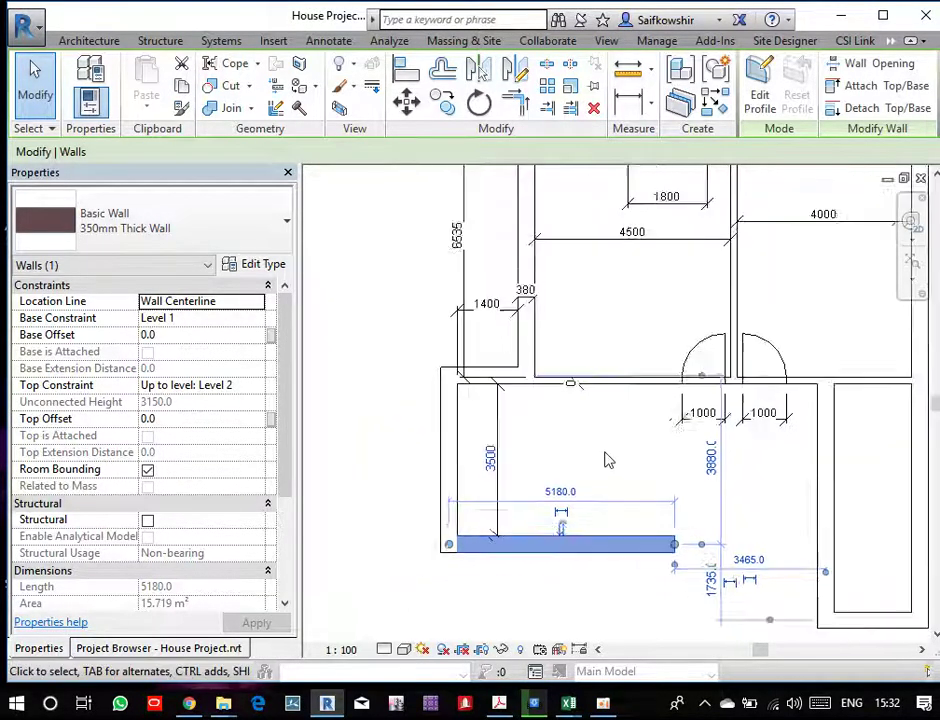
{"action": "scroll", "coordinate": [630, 562], "scroll_direction": "down", "scroll_amount": 2}
{"action": "left_click", "coordinate": [638, 578]}
{"action": "middle_click_drag", "start_coordinate": [710, 497], "coordinate": [602, 459]}
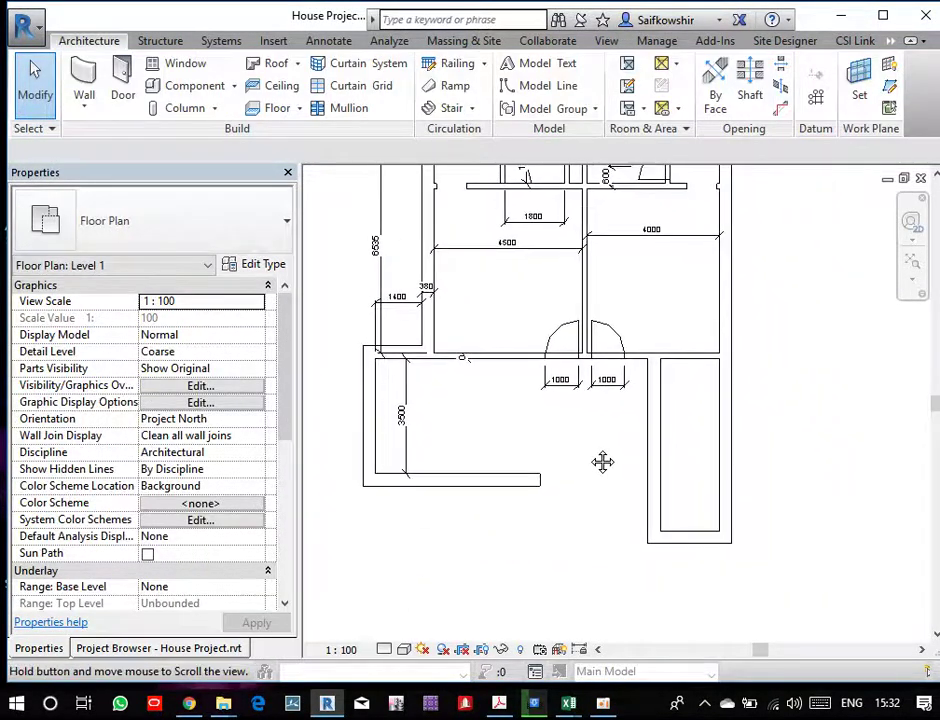
{"action": "scroll", "coordinate": [710, 447], "scroll_direction": "up", "scroll_amount": 2}
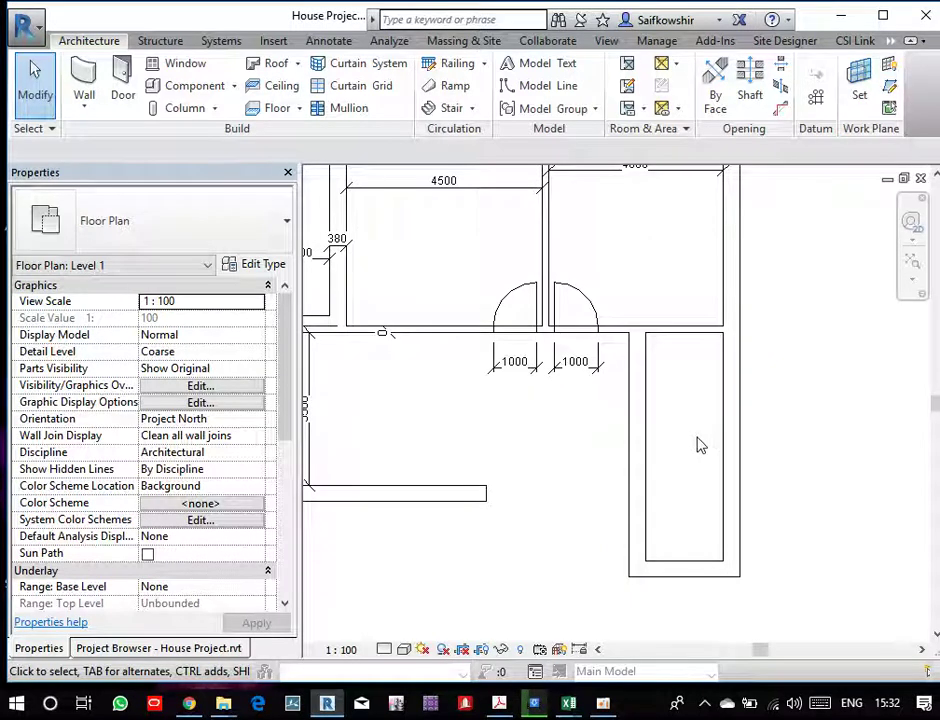
- Add a 1785 width dimension across the right-hand corridor
{"action": "key", "text": "d"}
{"action": "key", "text": "i"}
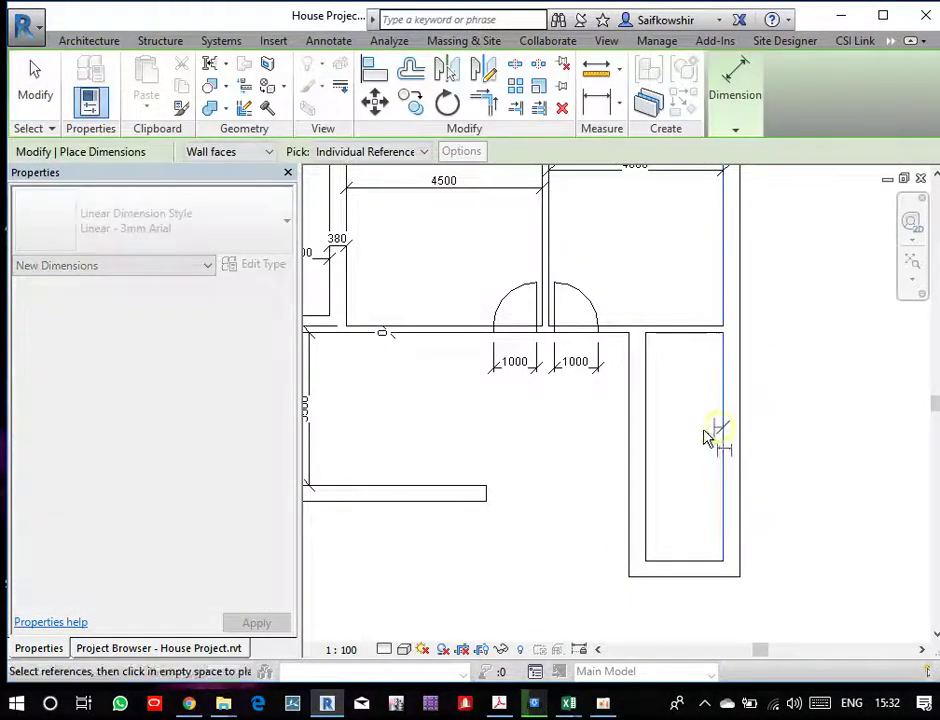
{"action": "left_click", "coordinate": [706, 437]}
{"action": "left_click", "coordinate": [650, 447]}
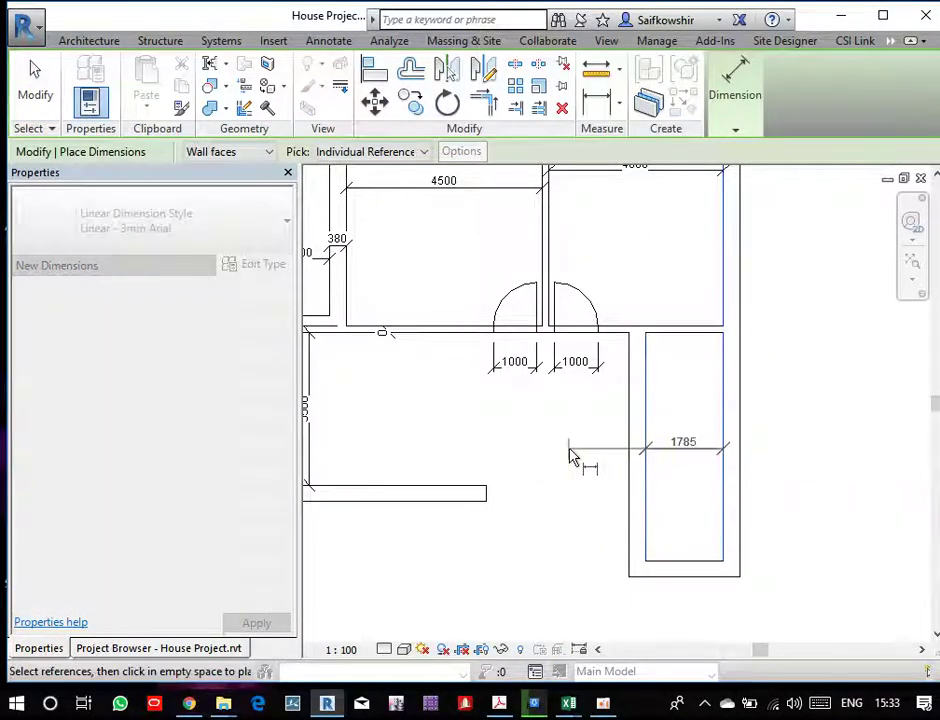
{"action": "left_click", "coordinate": [570, 455]}
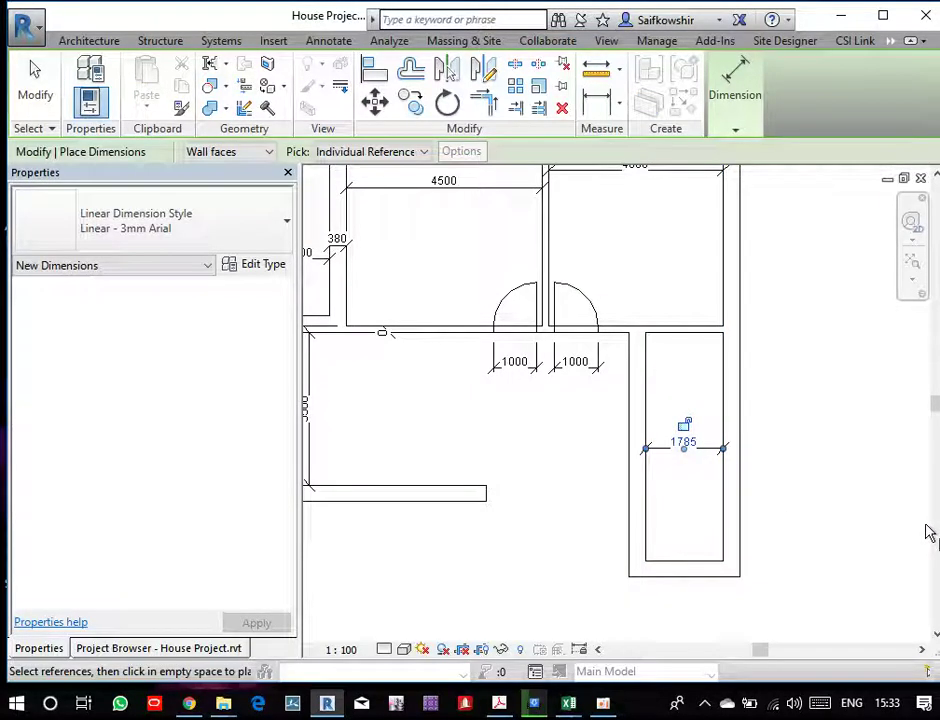
{"action": "scroll", "coordinate": [703, 465], "scroll_direction": "up", "scroll_amount": 1}
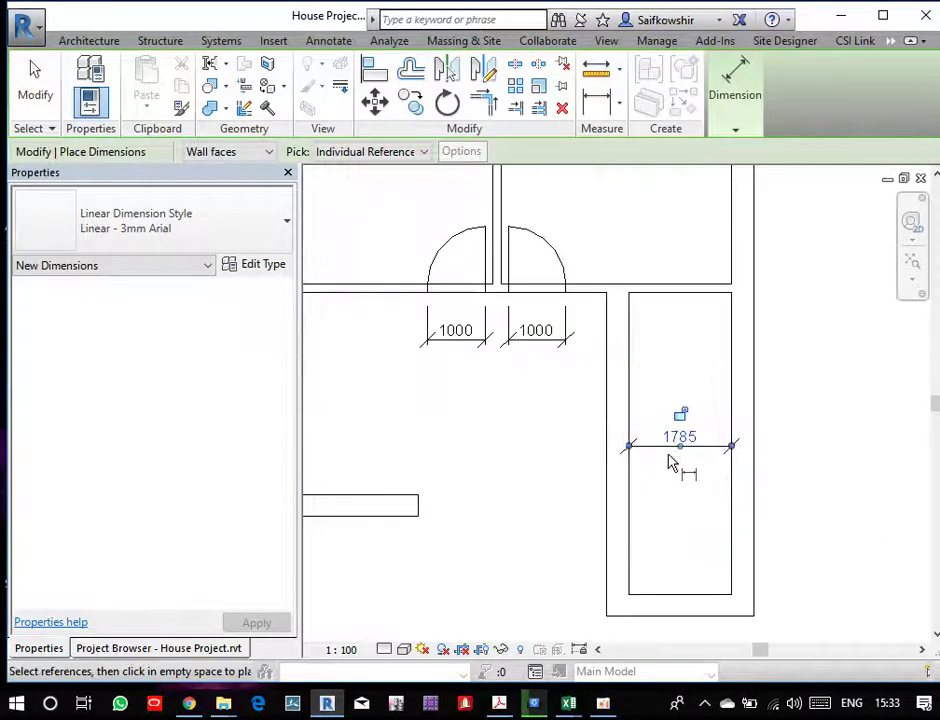
{"action": "left_click", "coordinate": [35, 90]}
- Change the corridor's left wall to a 150mm Thick Interior Wall
{"action": "left_click", "coordinate": [629, 511]}
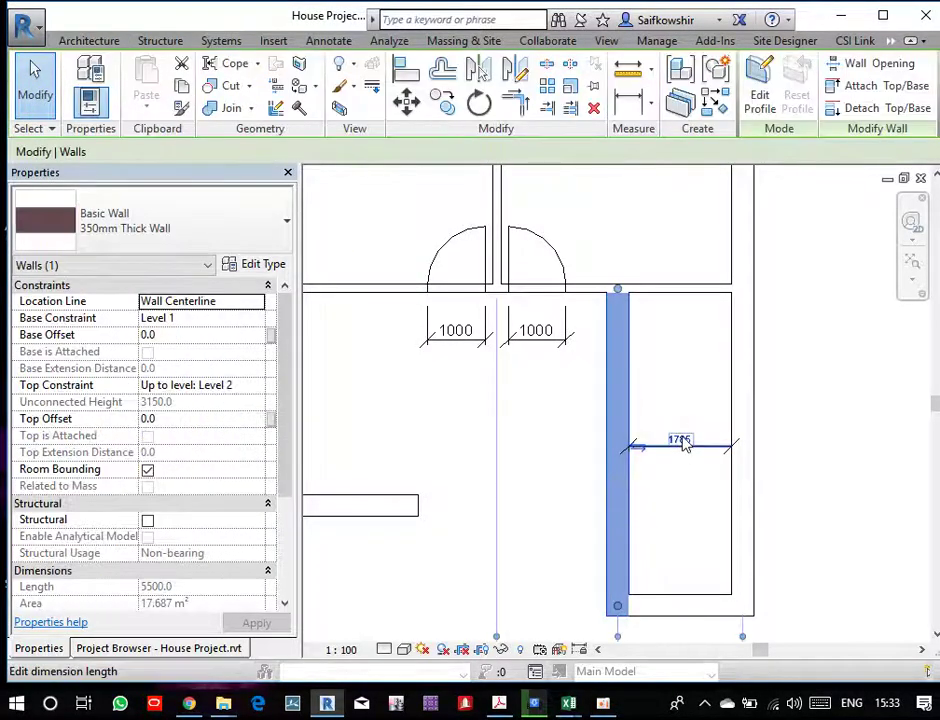
{"action": "left_click", "coordinate": [640, 506]}
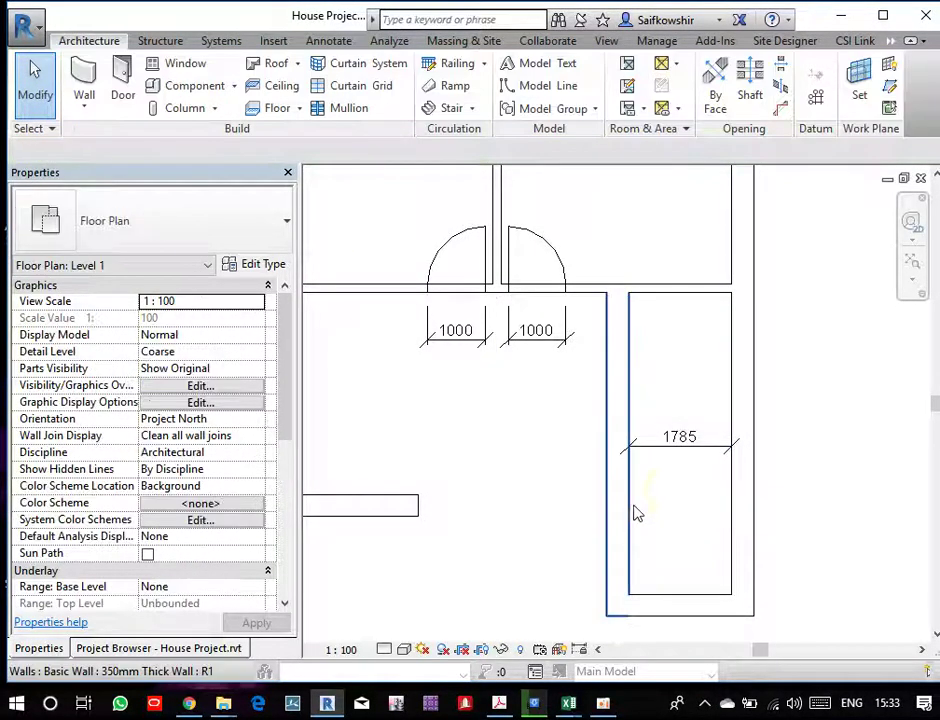
{"action": "left_click", "coordinate": [625, 510]}
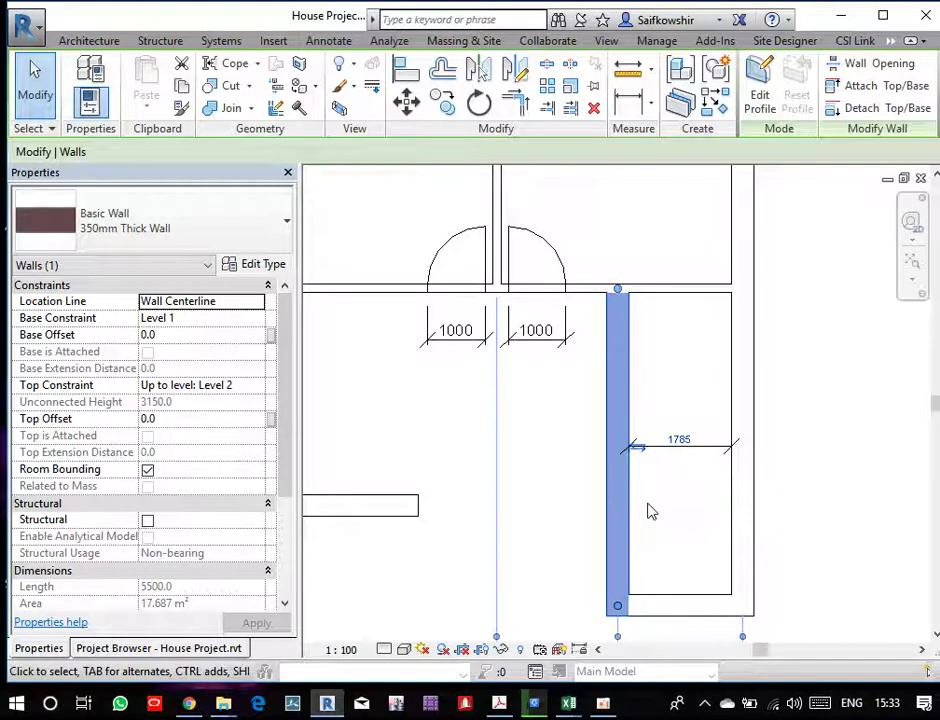
{"action": "left_click", "coordinate": [115, 226]}
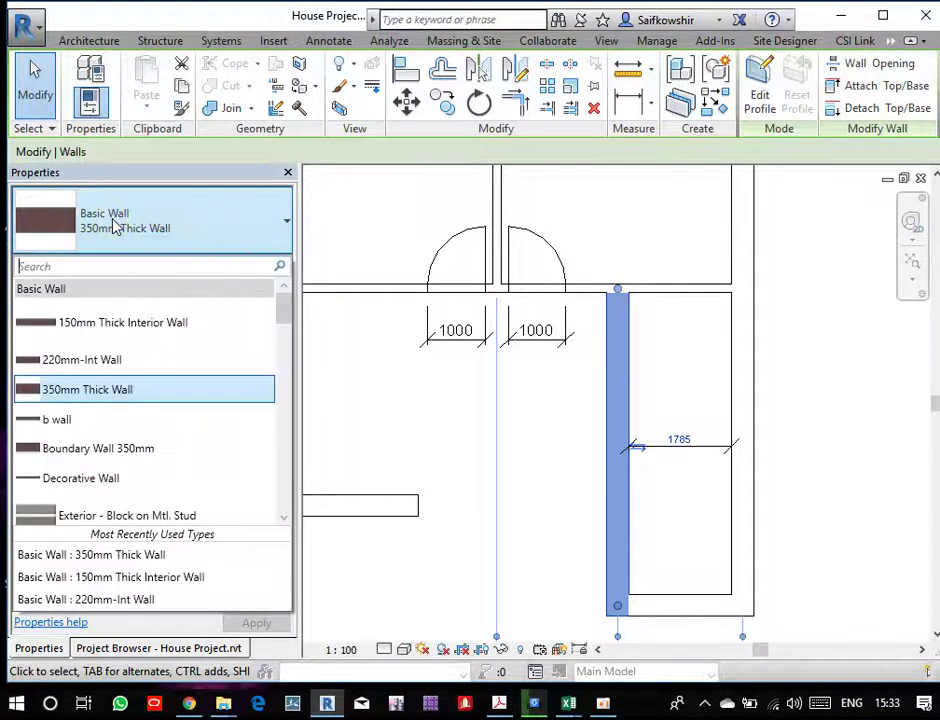
{"action": "left_click", "coordinate": [118, 332]}
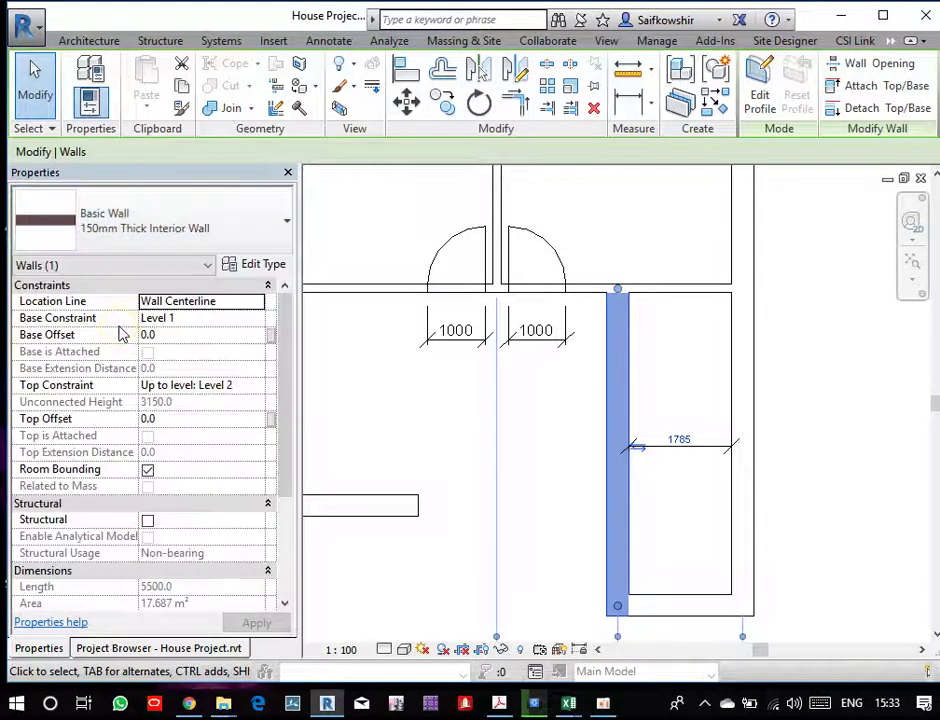
{"action": "left_click", "coordinate": [702, 548]}
- Move the corridor's left wall so the corridor width becomes 2500
{"action": "left_click", "coordinate": [617, 515]}
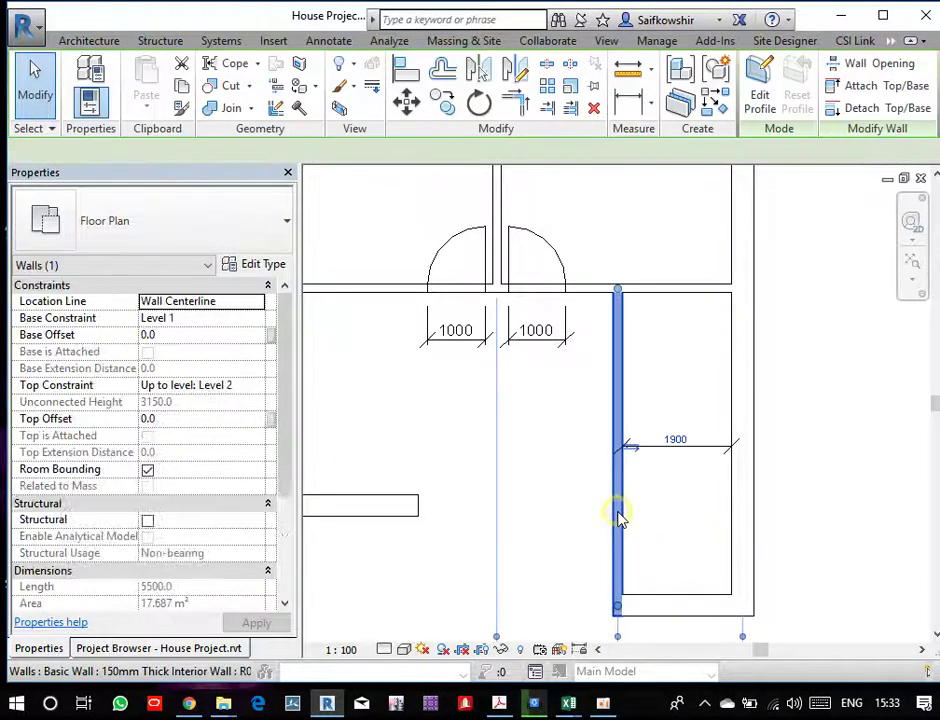
{"action": "left_click", "coordinate": [675, 439]}
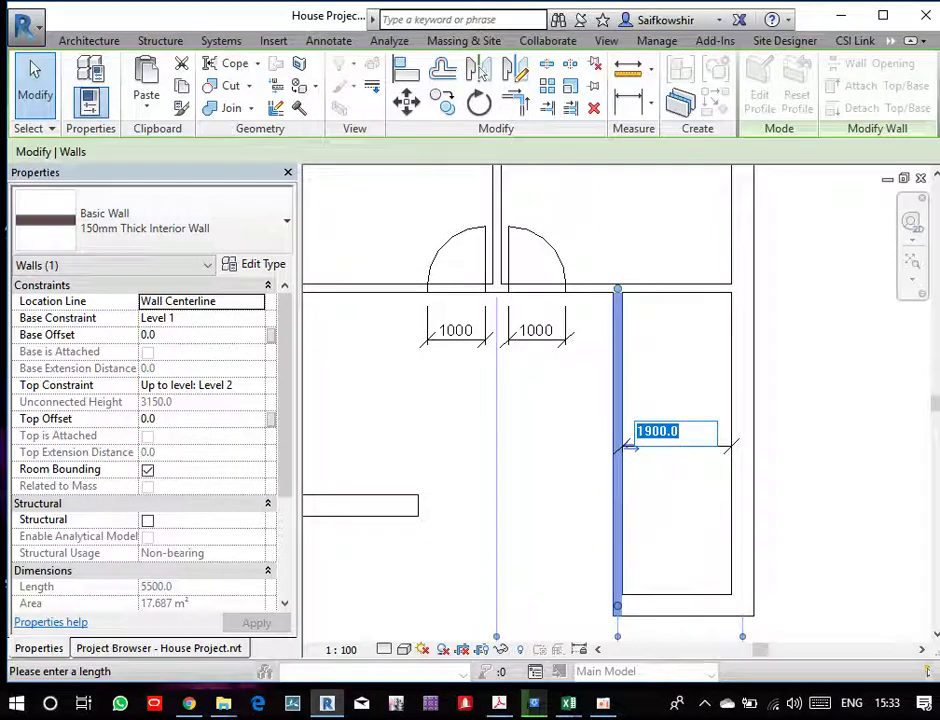
{"action": "type", "text": "00"}
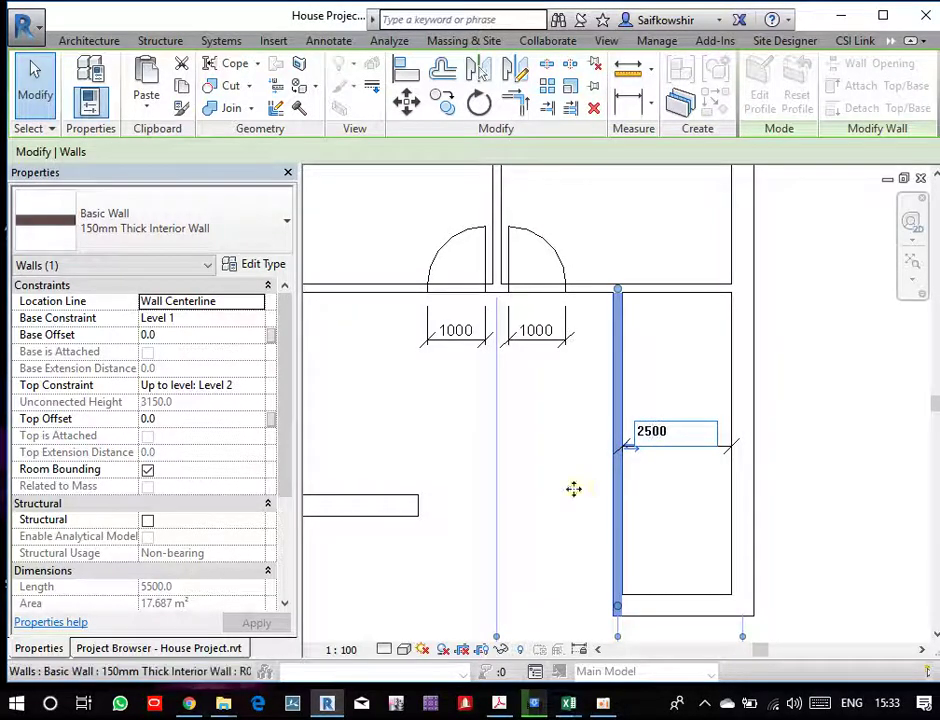
{"action": "key", "text": "Return"}
{"action": "key", "text": "Escape"}
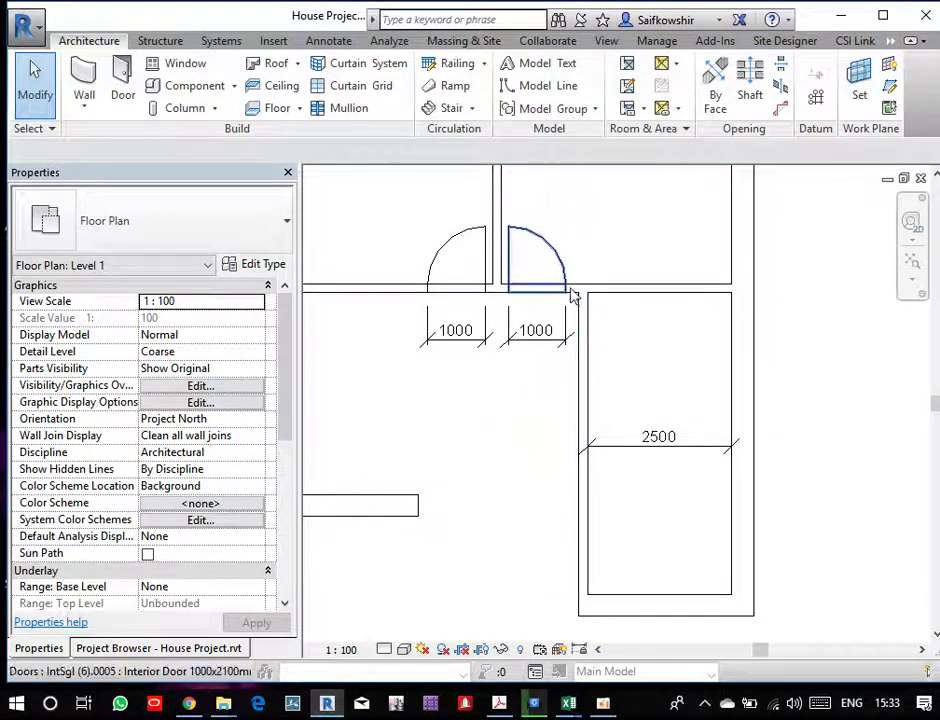
{"action": "scroll", "coordinate": [566, 300], "scroll_direction": "up", "scroll_amount": 2}
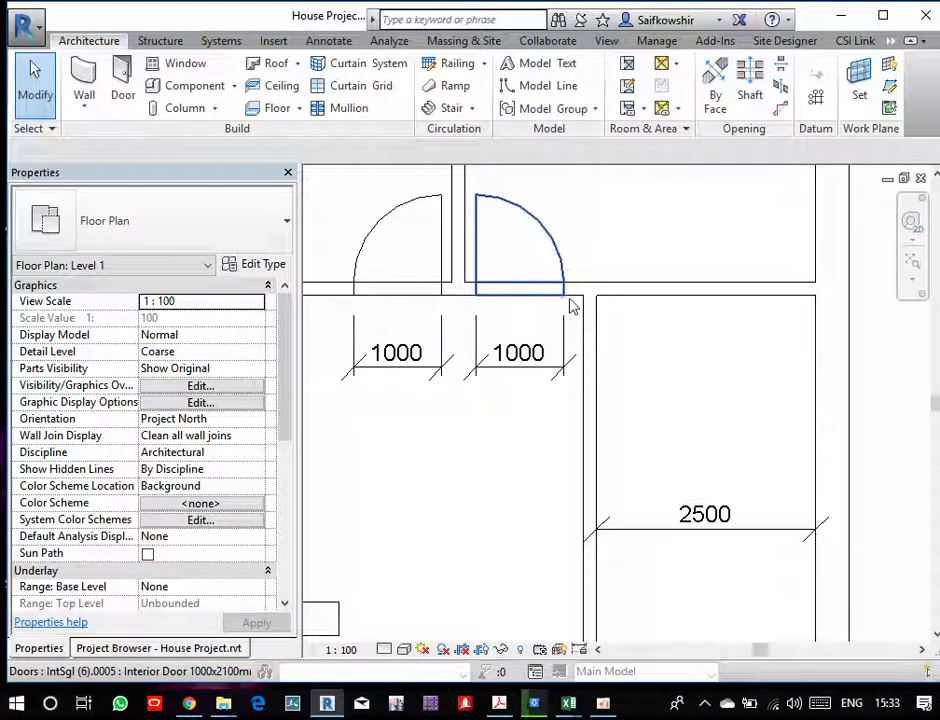
{"action": "scroll", "coordinate": [655, 386], "scroll_direction": "down", "scroll_amount": 2}
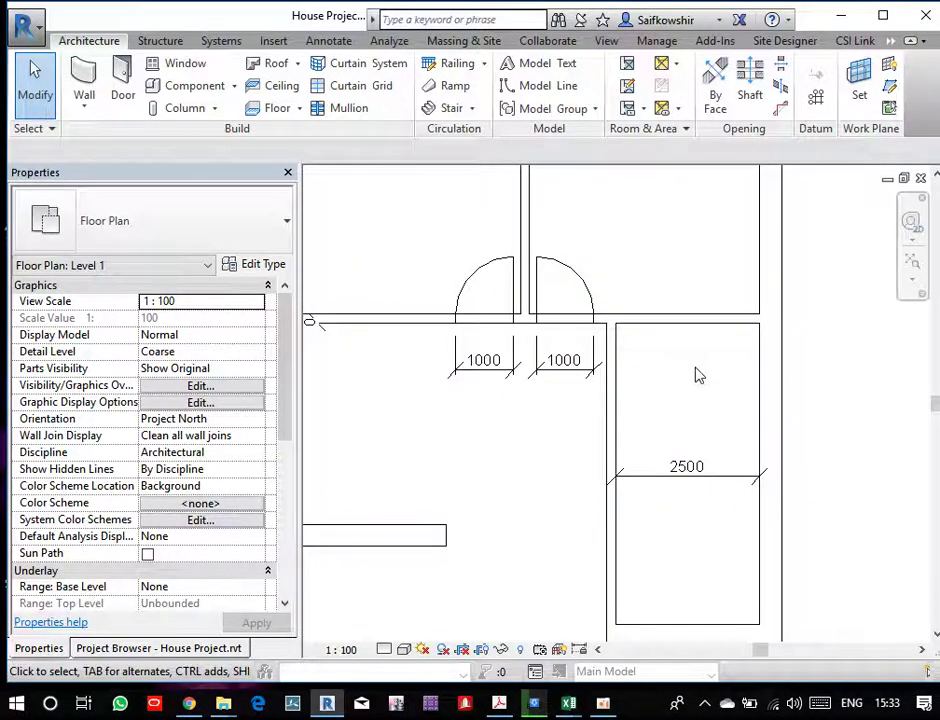
- Add a 5235 height dimension from the right room's top wall to its bottom wall
{"action": "key", "text": "d"}
{"action": "key", "text": "i"}
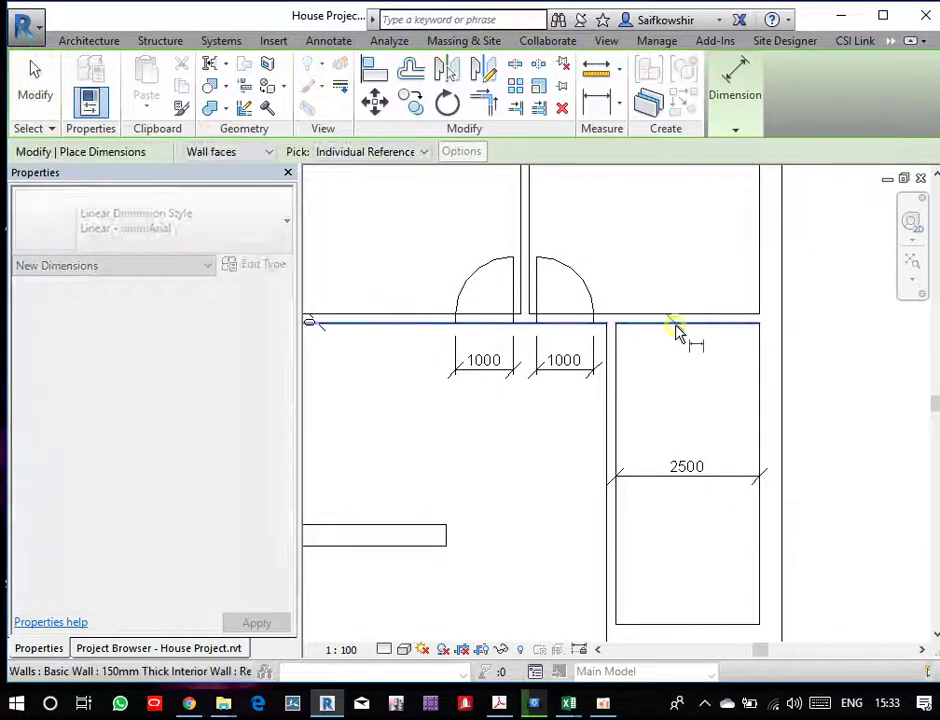
{"action": "left_click", "coordinate": [676, 330]}
{"action": "left_click", "coordinate": [684, 622]}
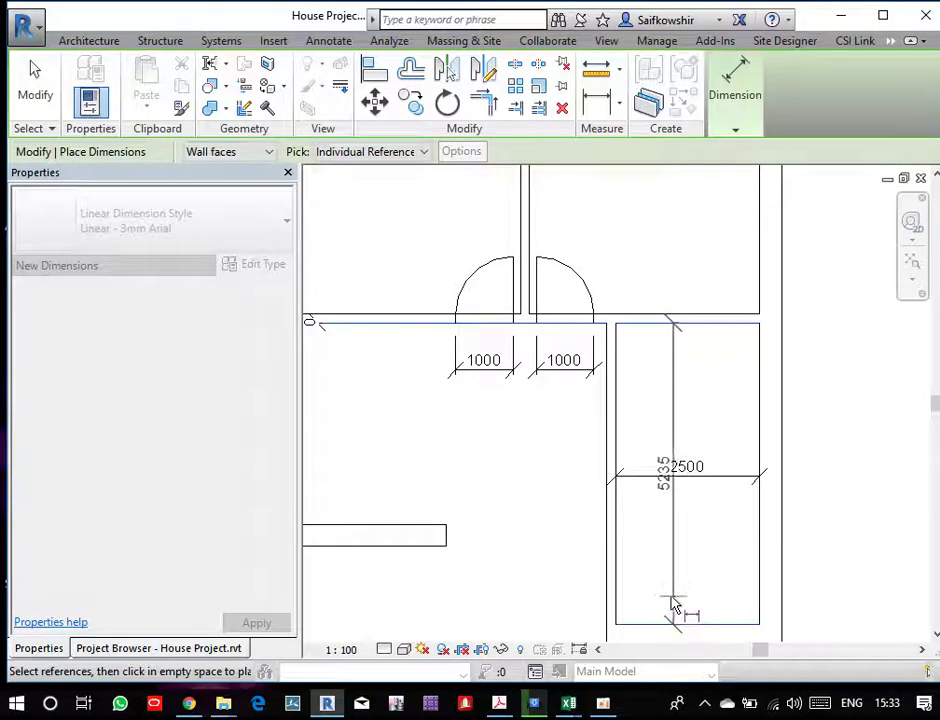
{"action": "middle_click_drag", "start_coordinate": [672, 604], "coordinate": [682, 457]}
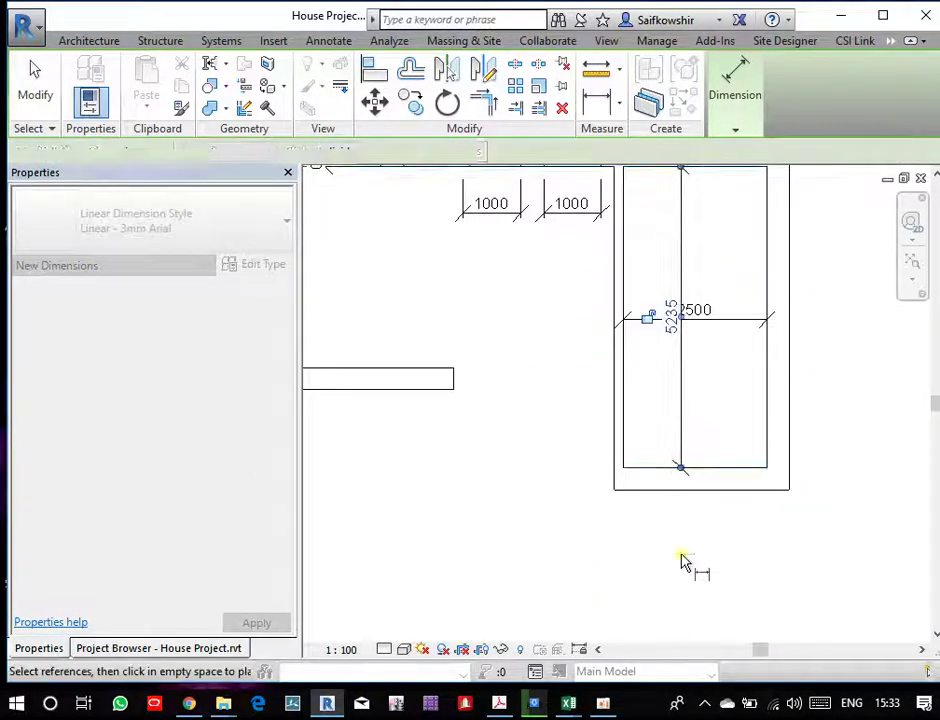
{"action": "left_click", "coordinate": [35, 80]}
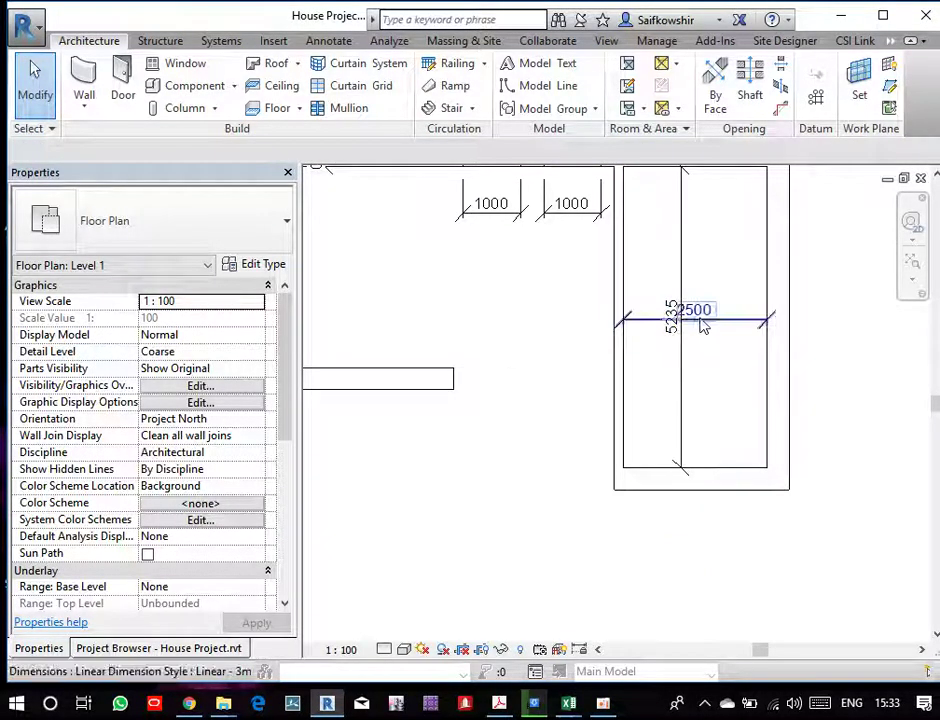
- Move the right room's bottom wall up so the height reads 4600
{"action": "middle_click_drag", "start_coordinate": [715, 216], "coordinate": [732, 336]}
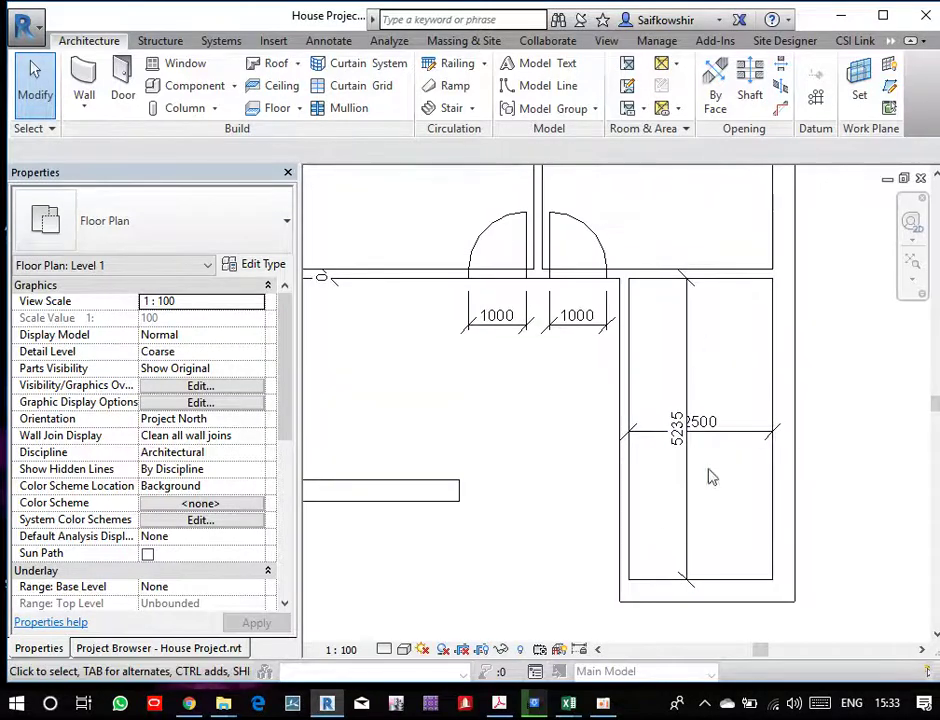
{"action": "scroll", "coordinate": [667, 499], "scroll_direction": "up", "scroll_amount": 1}
{"action": "scroll", "coordinate": [682, 461], "scroll_direction": "up", "scroll_amount": 2}
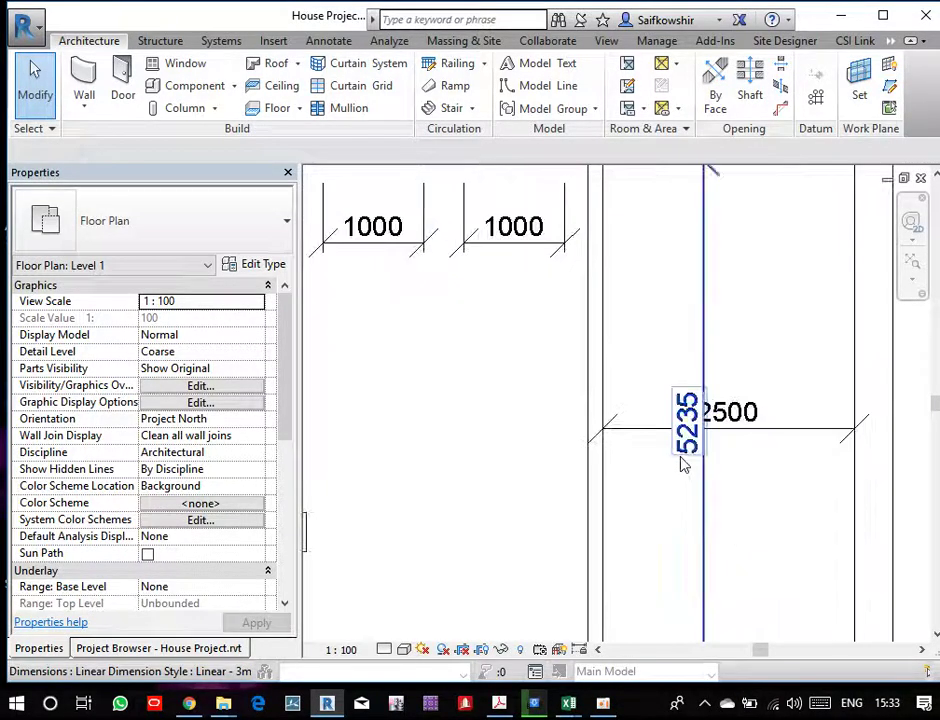
{"action": "scroll", "coordinate": [705, 380], "scroll_direction": "down", "scroll_amount": 2}
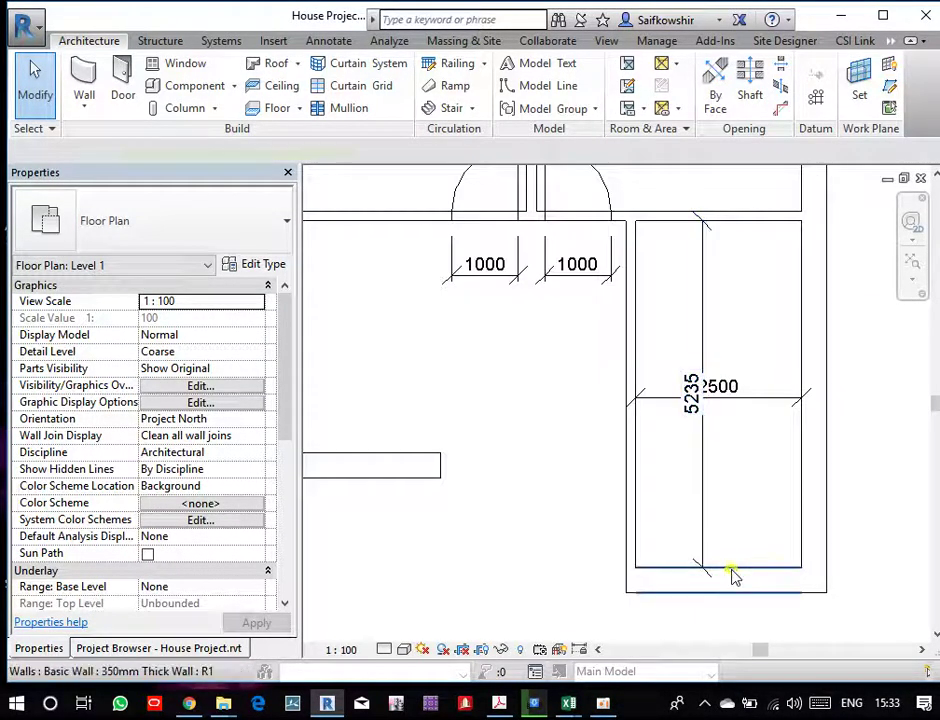
{"action": "left_click", "coordinate": [732, 574]}
{"action": "left_click", "coordinate": [697, 394]}
{"action": "type", "text": "4600"}
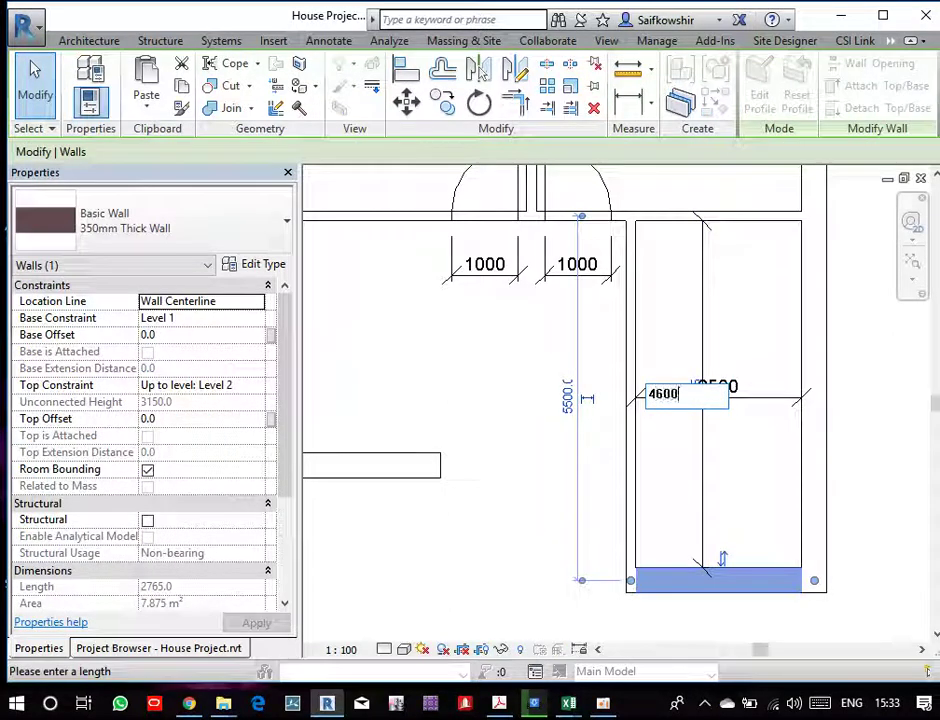
{"action": "key", "text": "Return"}
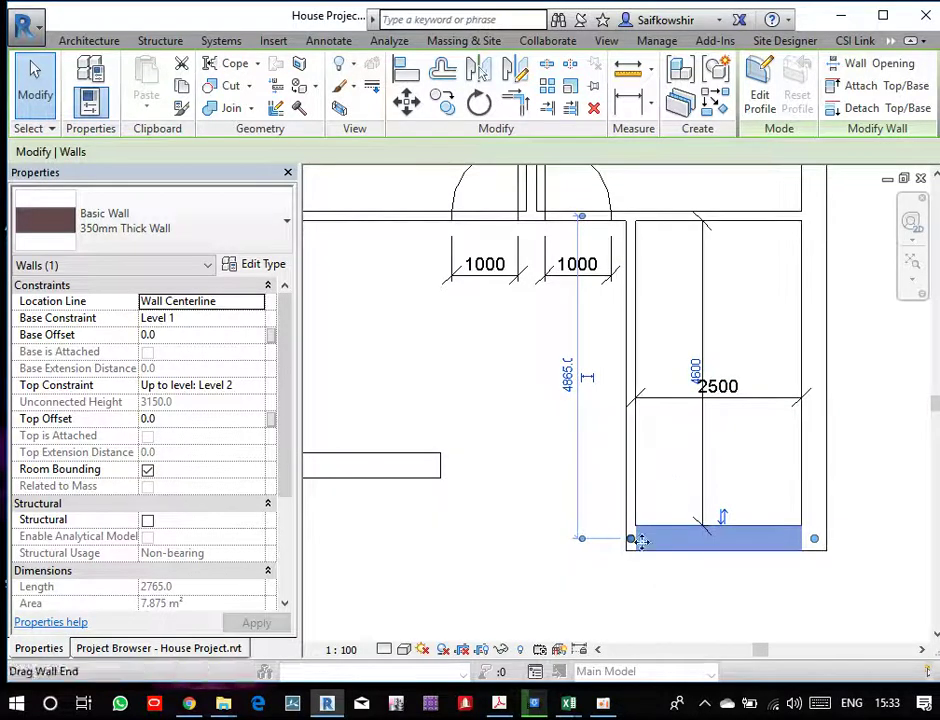
{"action": "left_click", "coordinate": [548, 556]}
{"action": "scroll", "coordinate": [784, 471], "scroll_direction": "down", "scroll_amount": 1}
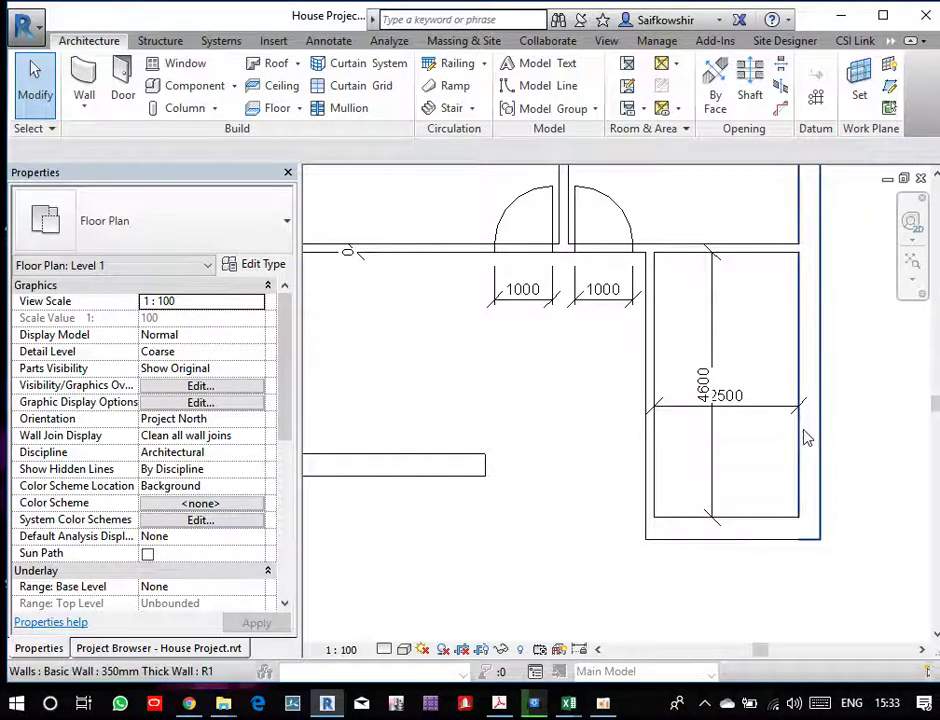
- Using Create Similar on the bottom wall, draw 350mm walls 1800 down, 3400 across and back up
{"action": "scroll", "coordinate": [760, 462], "scroll_direction": "down", "scroll_amount": 1}
{"action": "middle_click_drag", "start_coordinate": [620, 470], "coordinate": [688, 403]}
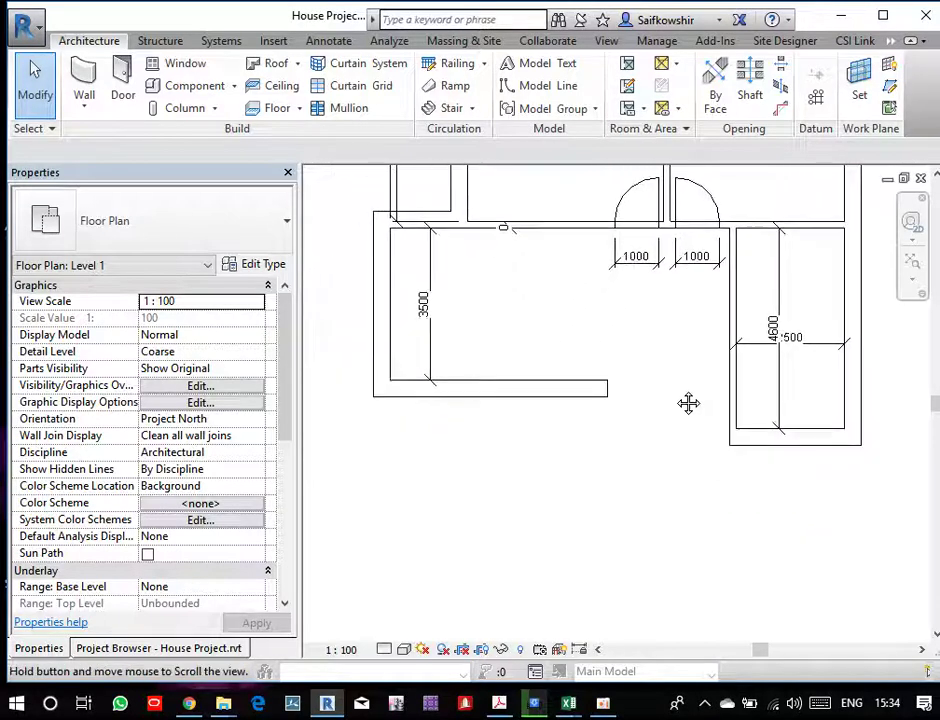
{"action": "scroll", "coordinate": [688, 446], "scroll_direction": "down", "scroll_amount": 1}
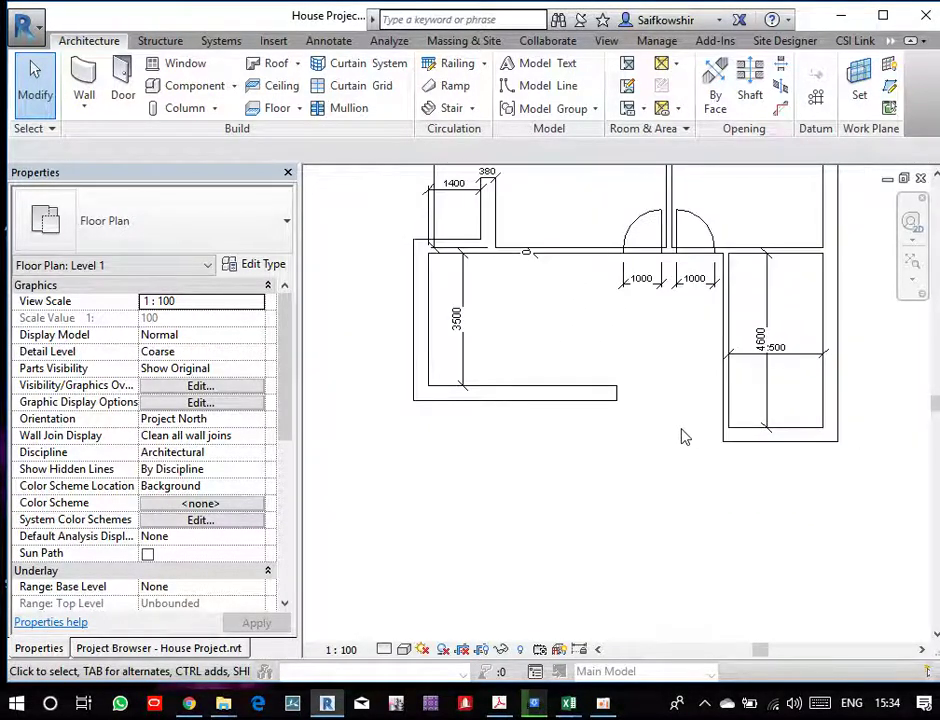
{"action": "middle_click_drag", "start_coordinate": [533, 432], "coordinate": [522, 405]}
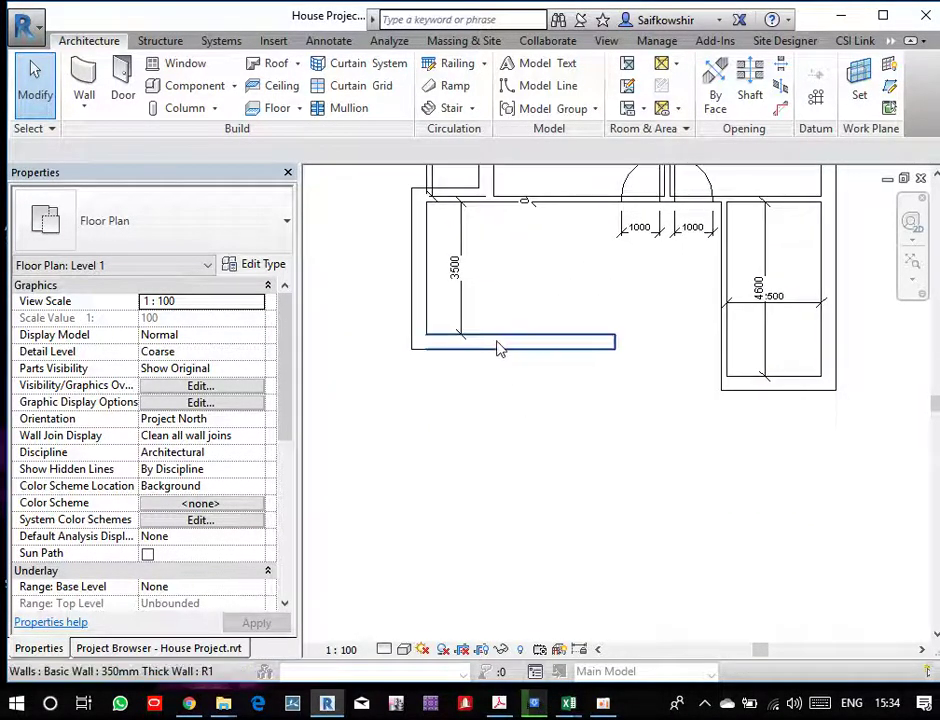
{"action": "left_click", "coordinate": [558, 345]}
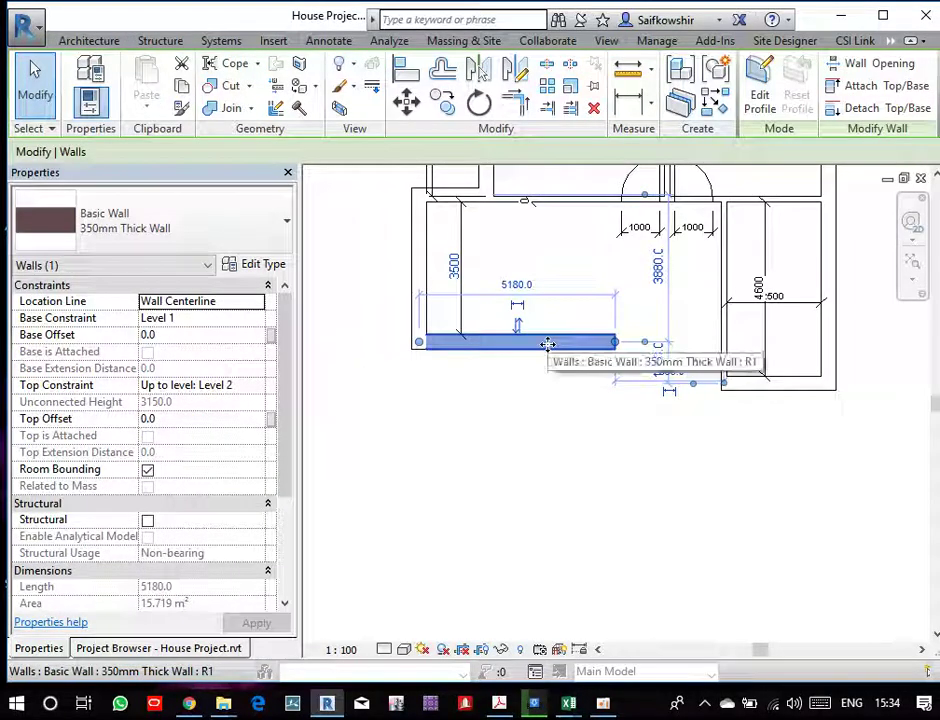
{"action": "right_click", "coordinate": [548, 344]}
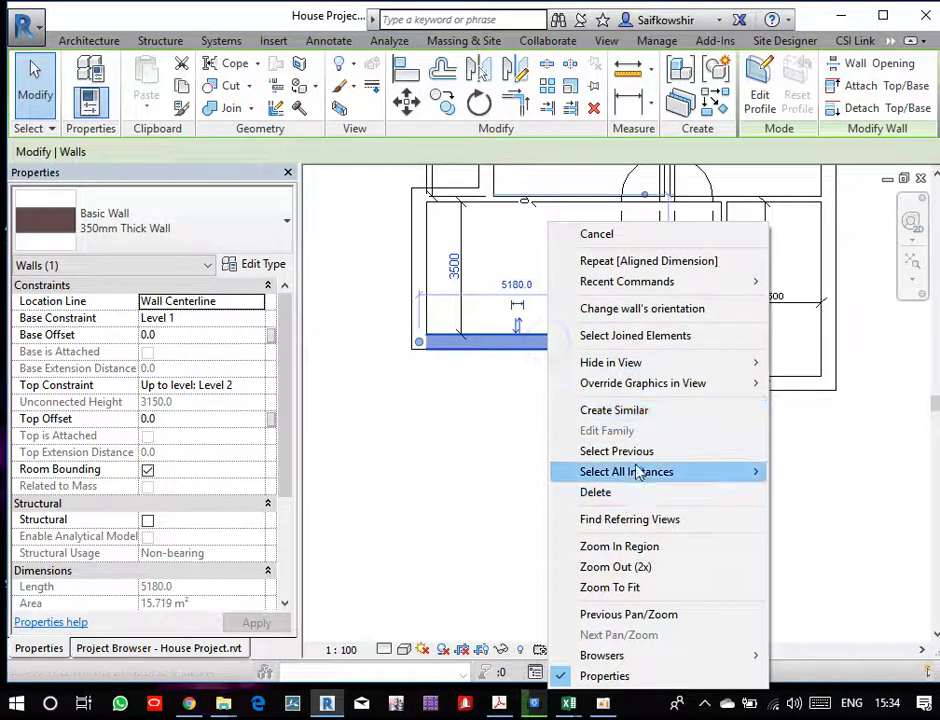
{"action": "left_click", "coordinate": [620, 410]}
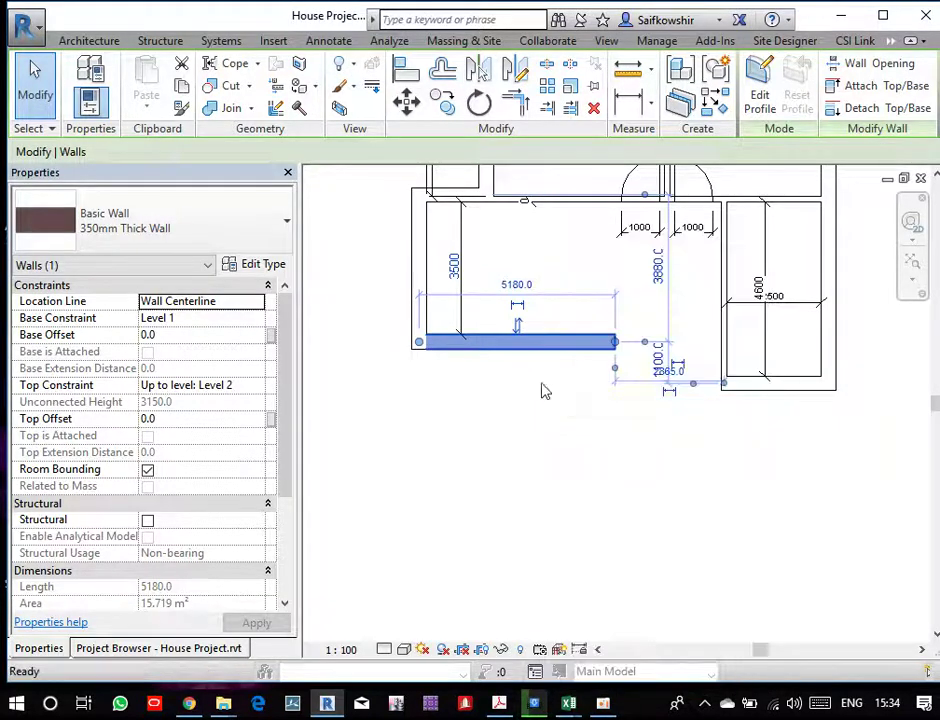
{"action": "left_click", "coordinate": [488, 348]}
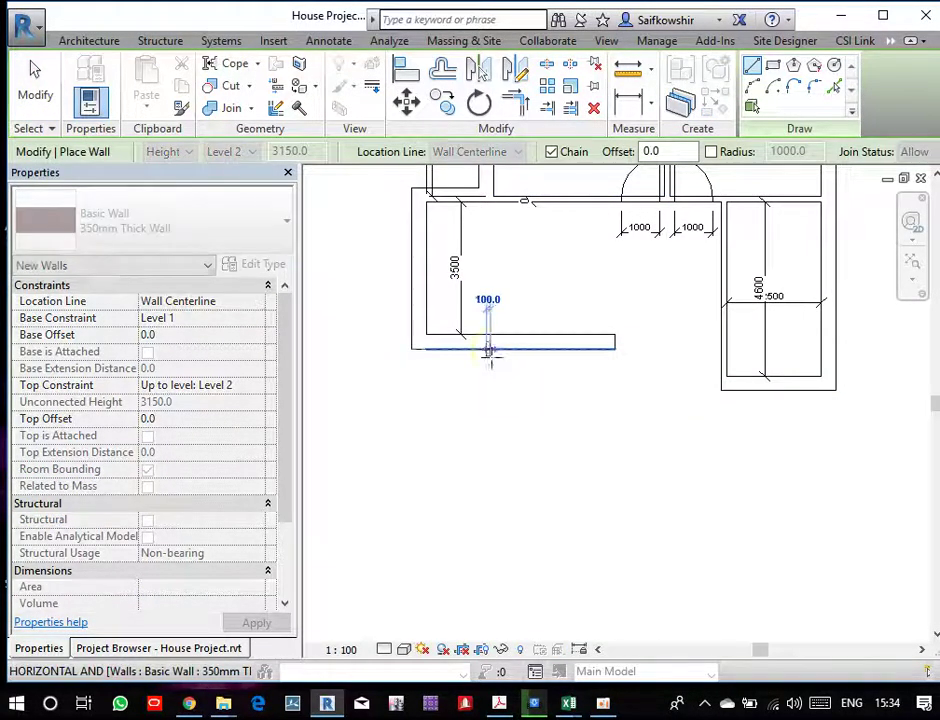
{"action": "left_click", "coordinate": [488, 418]}
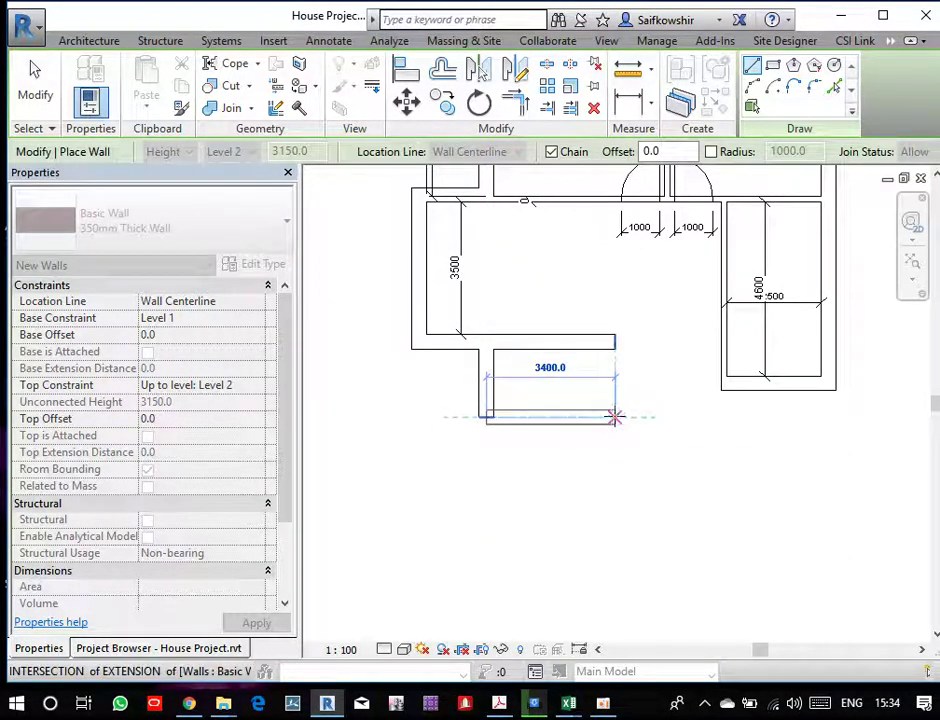
{"action": "left_click", "coordinate": [614, 418]}
{"action": "left_click", "coordinate": [614, 349]}
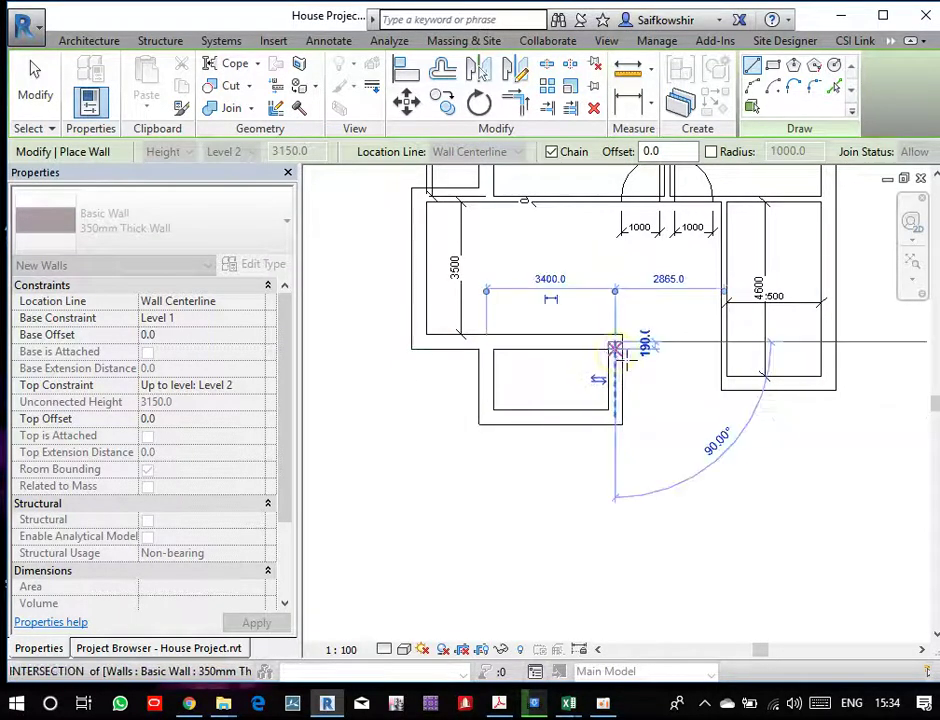
{"action": "right_click", "coordinate": [640, 366]}
{"action": "left_click", "coordinate": [668, 381]}
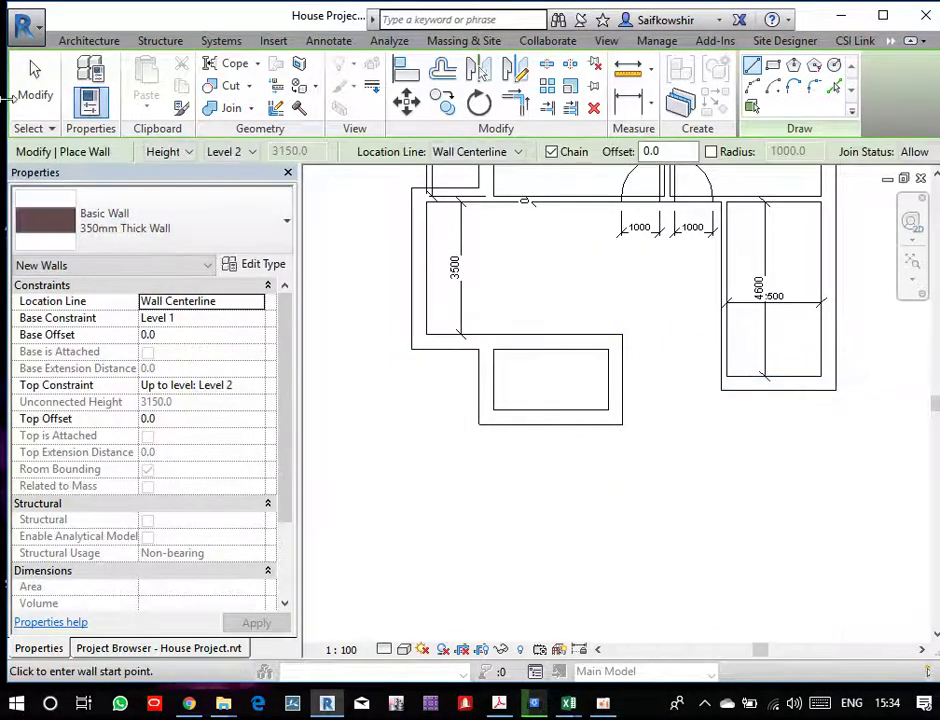
- Dimension the small room's inner faces: 1610 deep and 3020 wide
{"action": "left_click", "coordinate": [33, 88]}
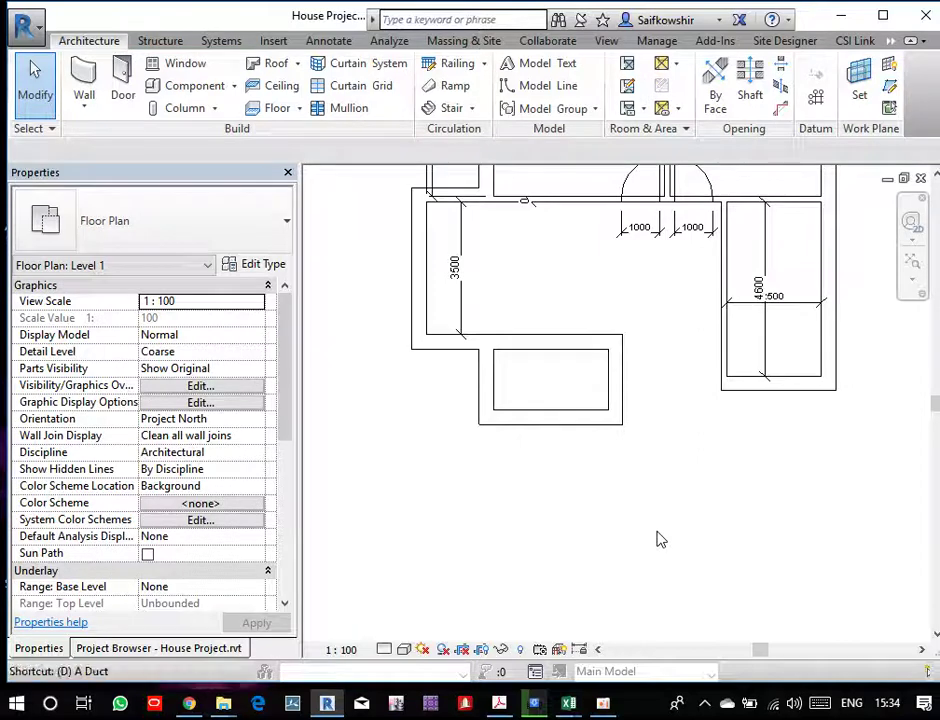
{"action": "key", "text": "d"}
{"action": "key", "text": "i"}
{"action": "left_click", "coordinate": [540, 350]}
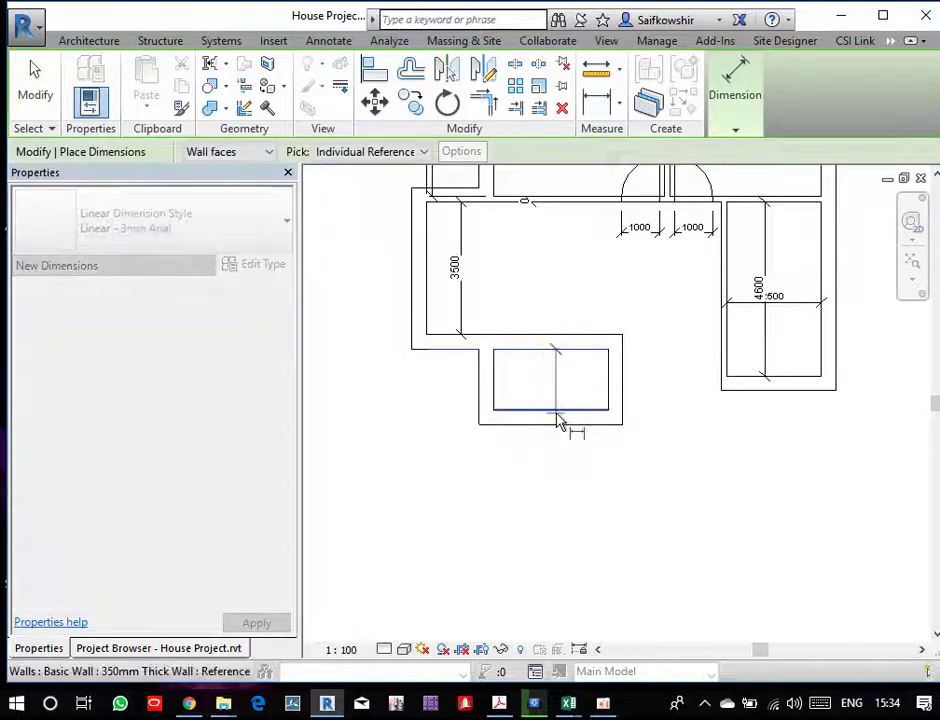
{"action": "left_click", "coordinate": [562, 410]}
{"action": "left_click", "coordinate": [567, 481]}
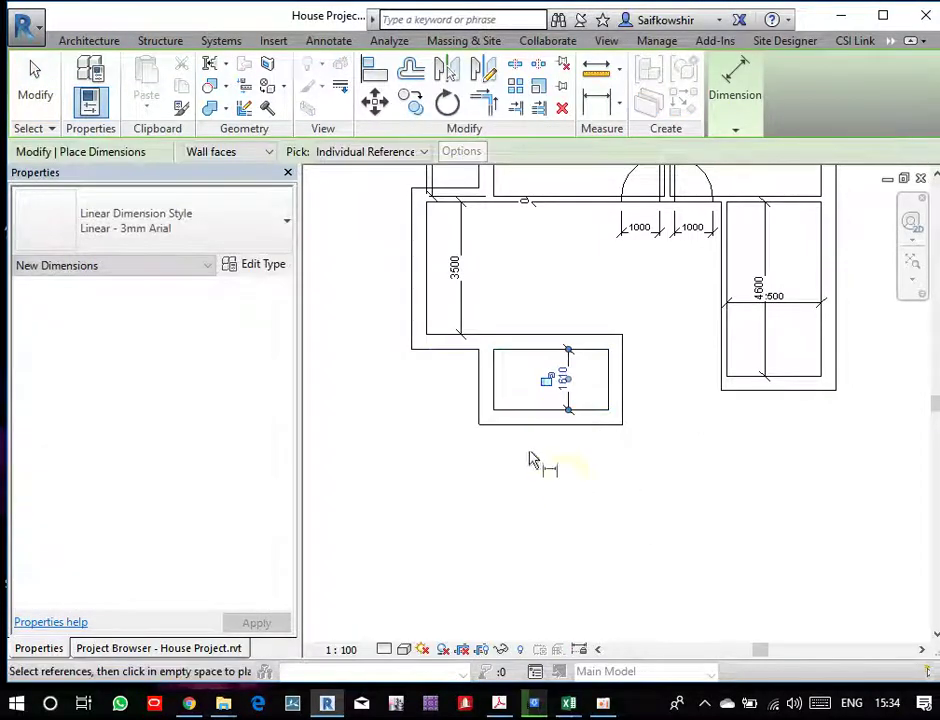
{"action": "left_click", "coordinate": [495, 390]}
{"action": "left_click", "coordinate": [606, 385]}
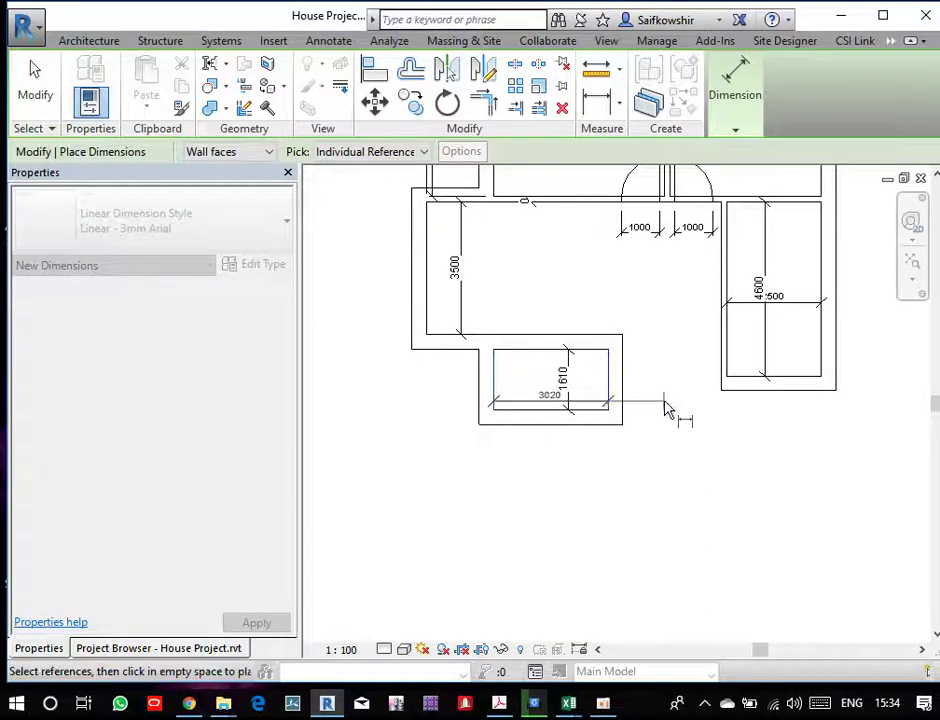
{"action": "left_click", "coordinate": [666, 406]}
{"action": "left_click", "coordinate": [15, 88]}
- Bring the whole floor plan into view, starting and then cancelling the Align command
{"action": "scroll", "coordinate": [460, 395], "scroll_direction": "down", "scroll_amount": 3}
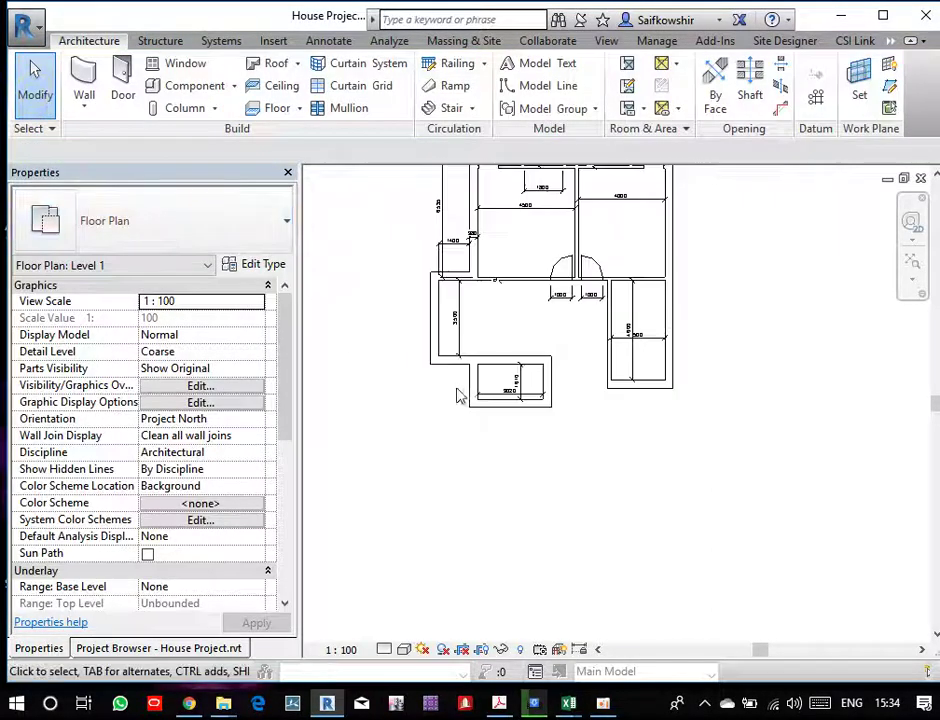
{"action": "middle_click_drag", "start_coordinate": [512, 319], "coordinate": [497, 407]}
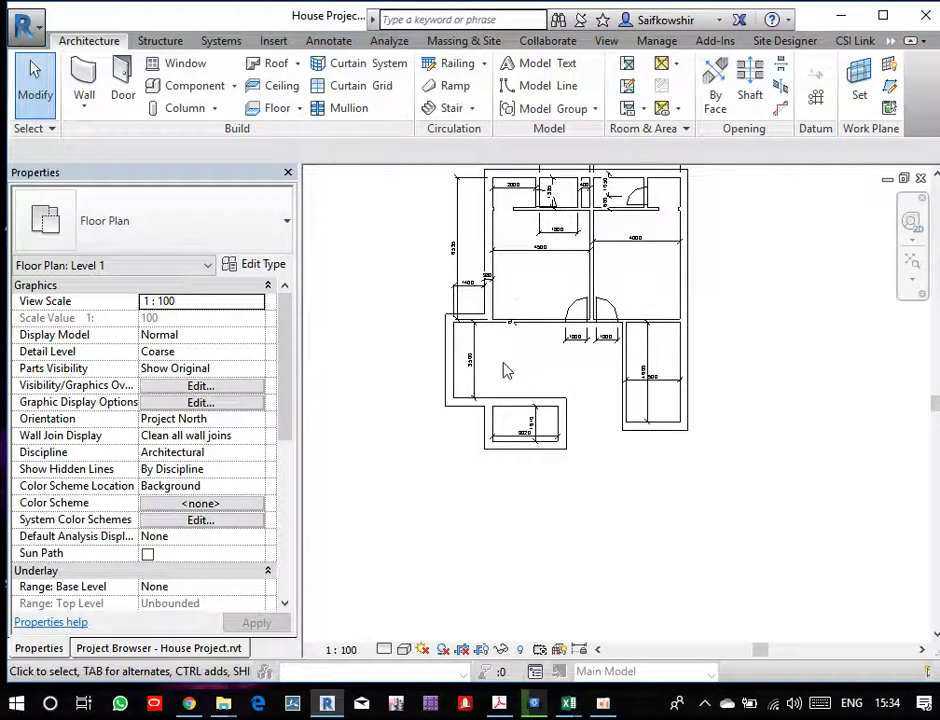
{"action": "key", "text": "l"}
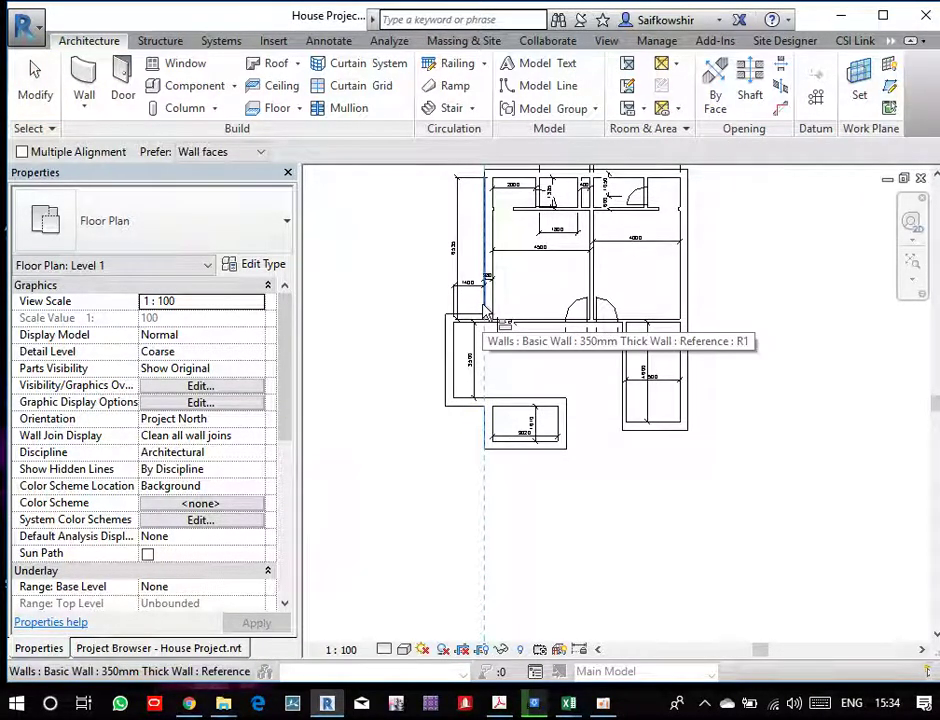
{"action": "scroll", "coordinate": [645, 432], "scroll_direction": "up", "scroll_amount": 2}
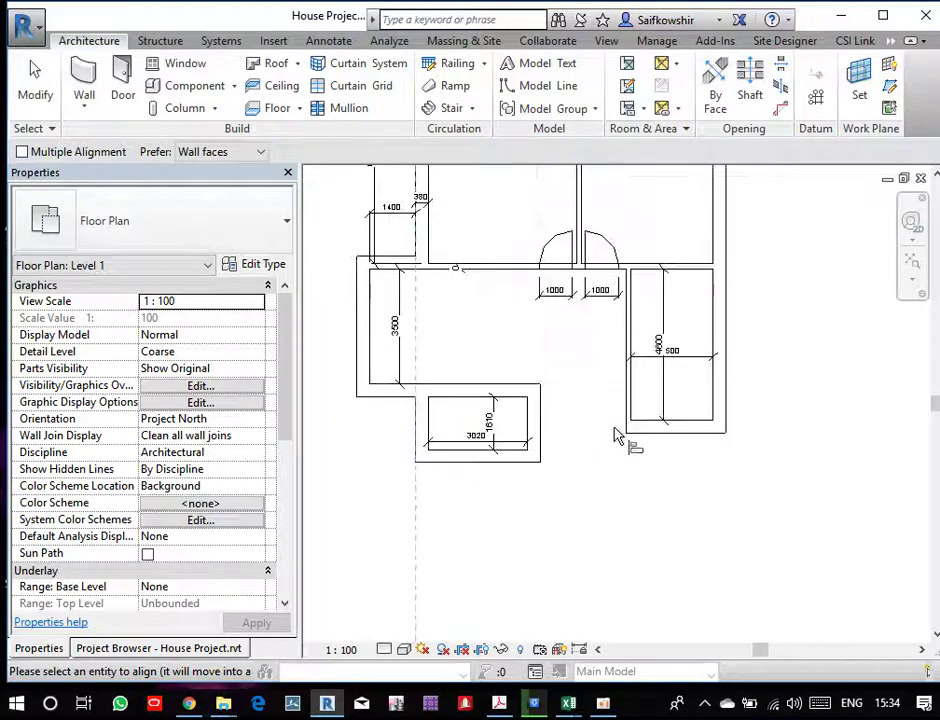
{"action": "key", "text": "Escape"}
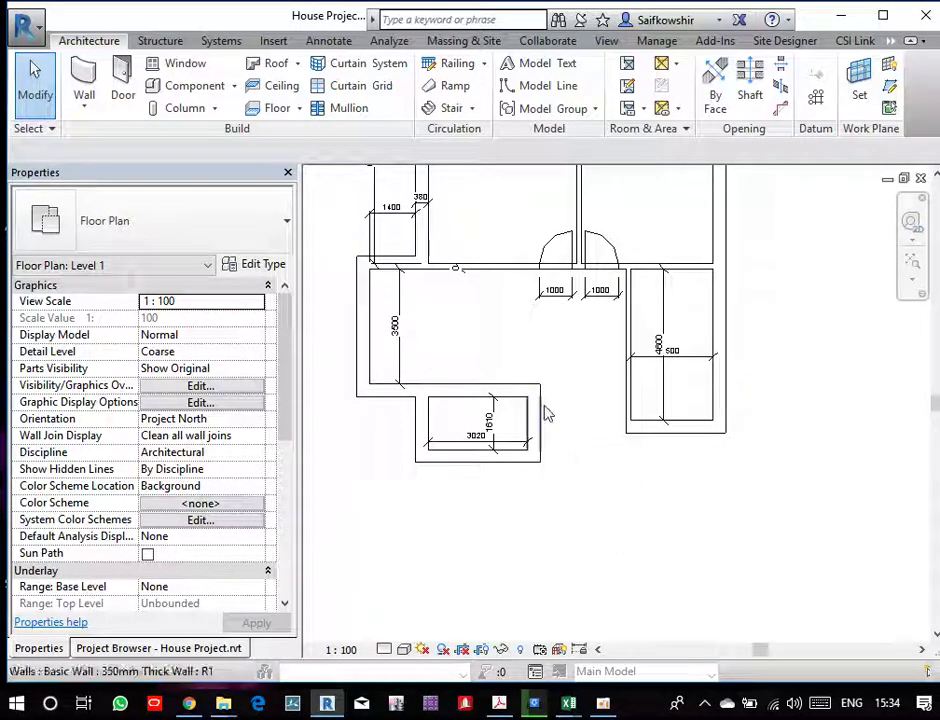
{"action": "scroll", "coordinate": [520, 405], "scroll_direction": "up", "scroll_amount": 2}
- Set the small lower room's depth to 1800 via its bottom wall's temporary dimension
{"action": "scroll", "coordinate": [515, 400], "scroll_direction": "up", "scroll_amount": 2}
{"action": "left_click", "coordinate": [470, 502]}
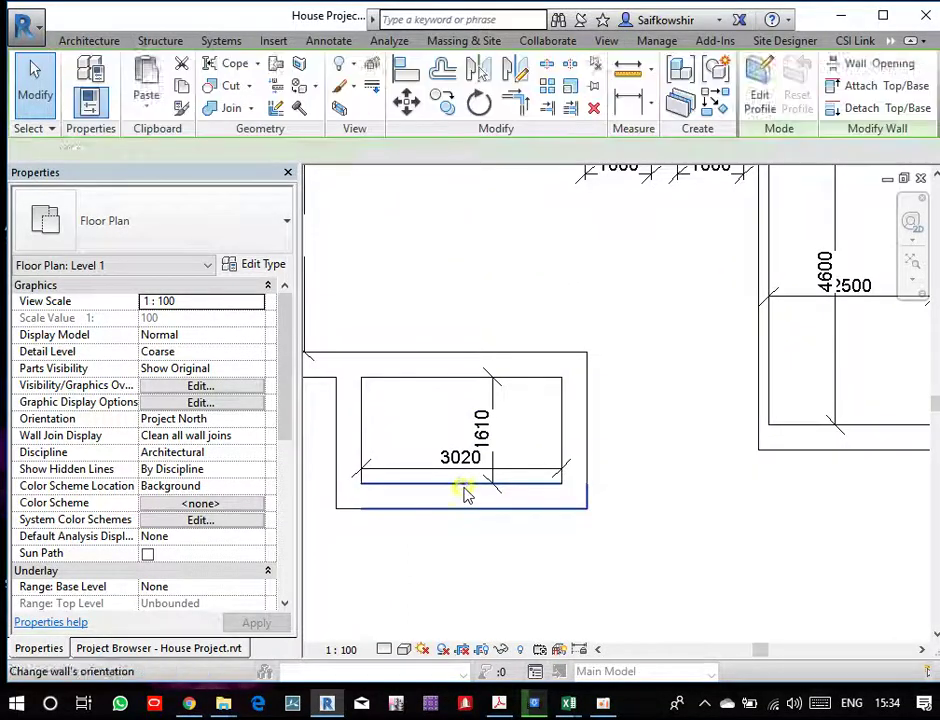
{"action": "left_click", "coordinate": [482, 428]}
{"action": "type", "text": "1"}
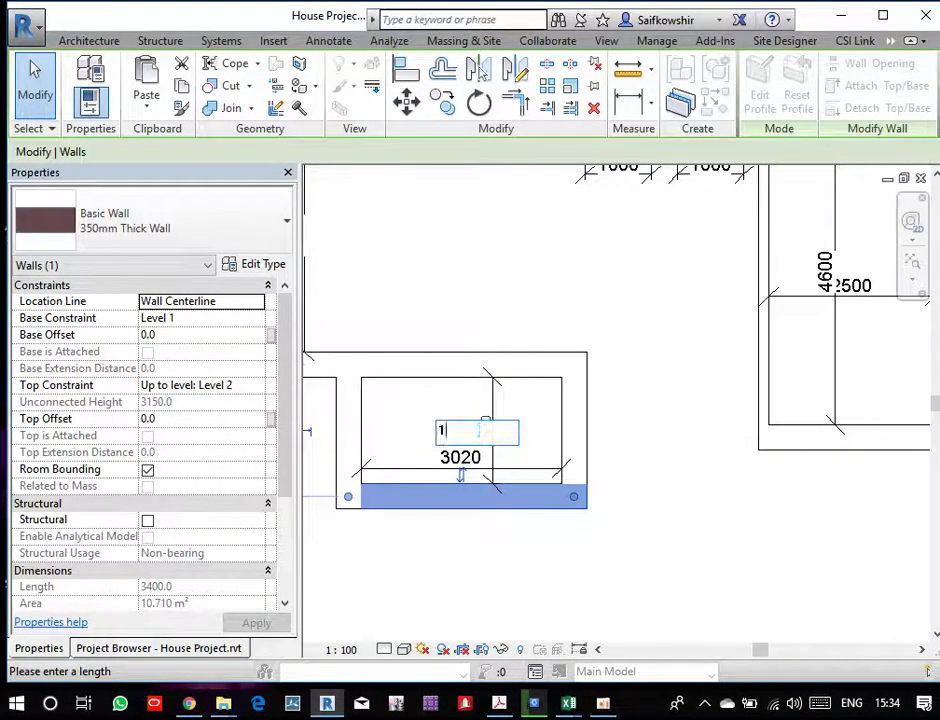
{"action": "type", "text": "800"}
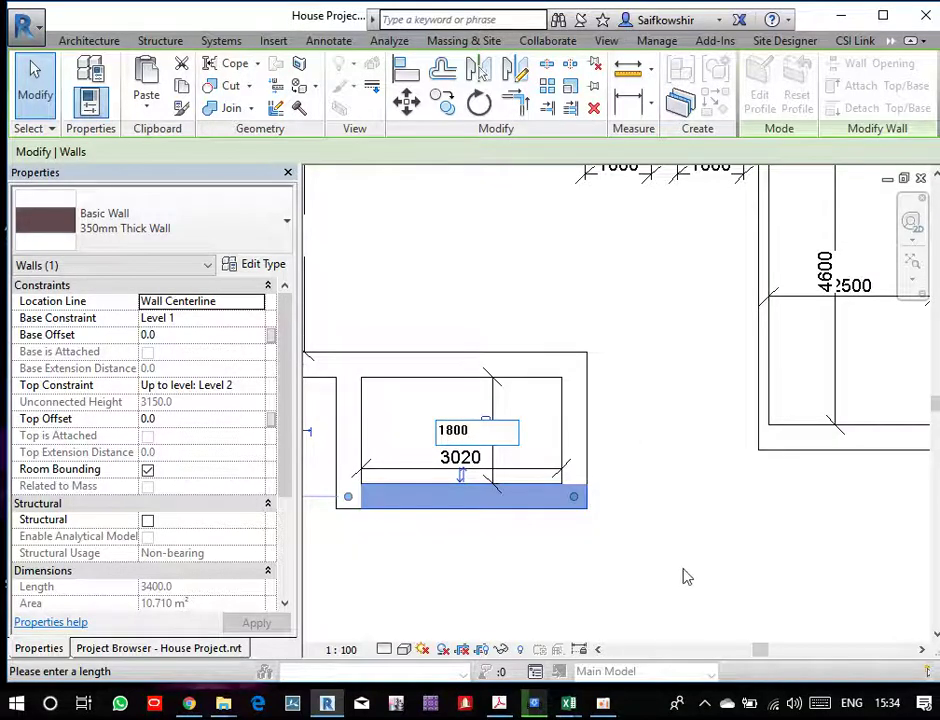
{"action": "key", "text": "Return"}
{"action": "scroll", "coordinate": [680, 480], "scroll_direction": "down", "scroll_amount": 1}
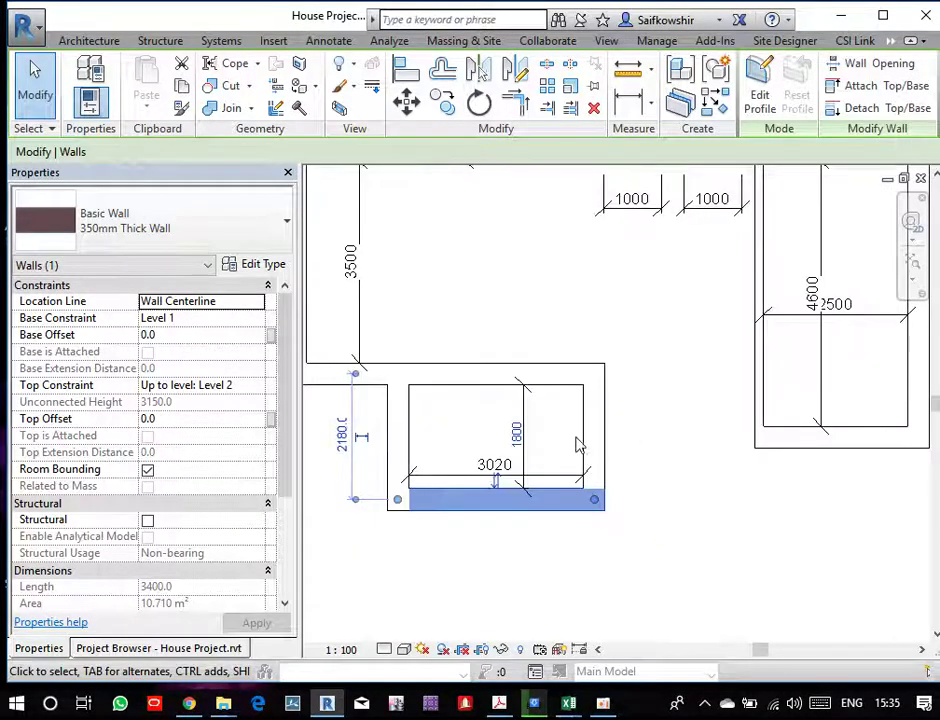
{"action": "left_click", "coordinate": [644, 442]}
- Lengthen the wall above the lower room rightwards and dimension its 1970 gap to the right-hand room
{"action": "scroll", "coordinate": [635, 415], "scroll_direction": "down", "scroll_amount": 2}
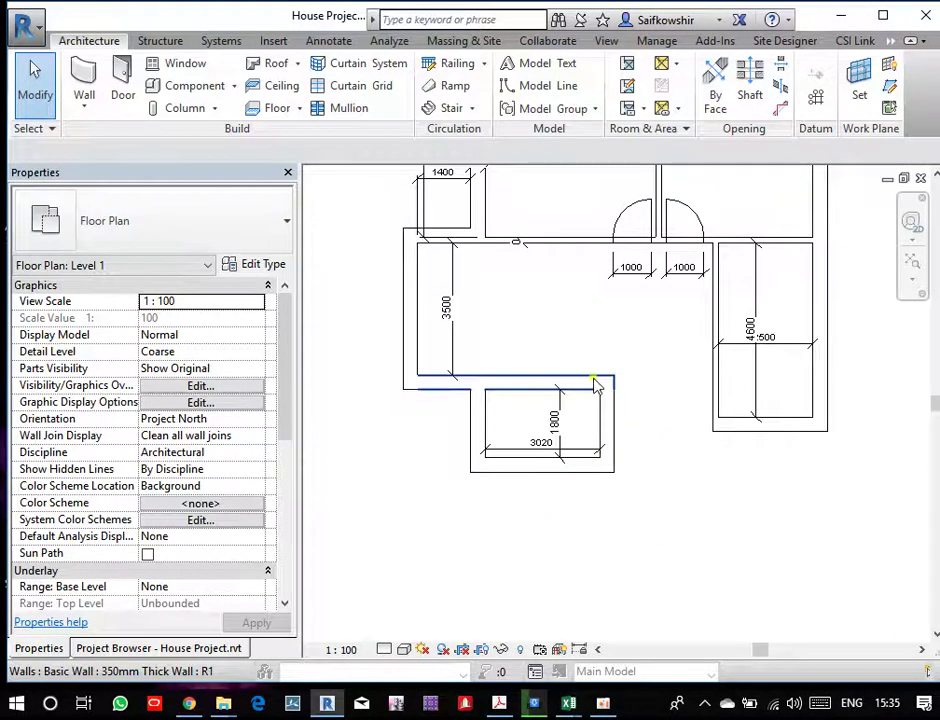
{"action": "left_click", "coordinate": [595, 383]}
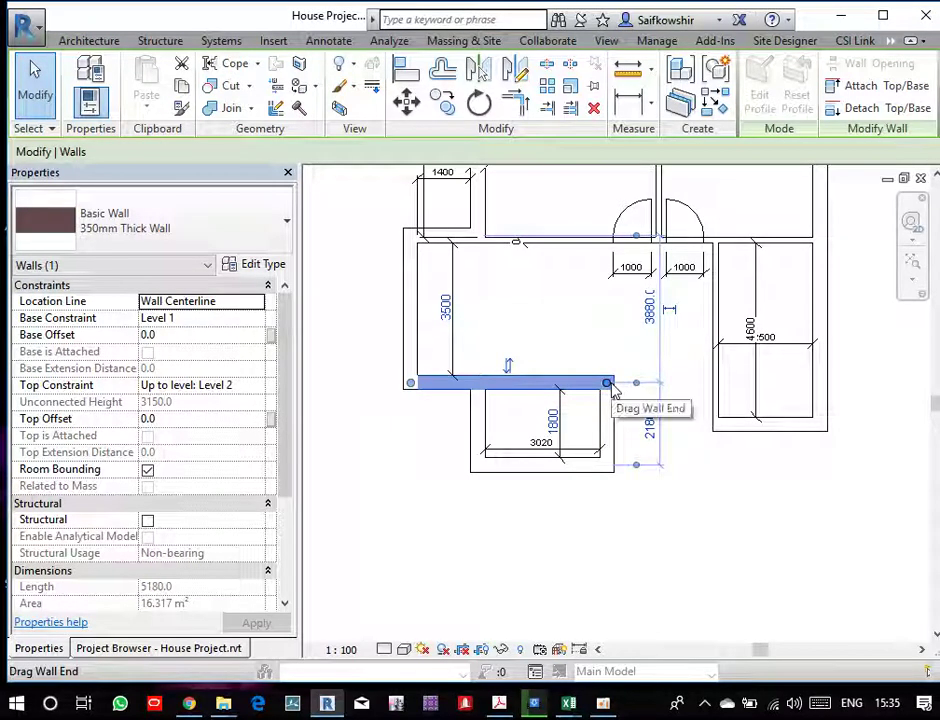
{"action": "left_click_drag", "start_coordinate": [609, 383], "coordinate": [638, 383]}
{"action": "left_click", "coordinate": [708, 387]}
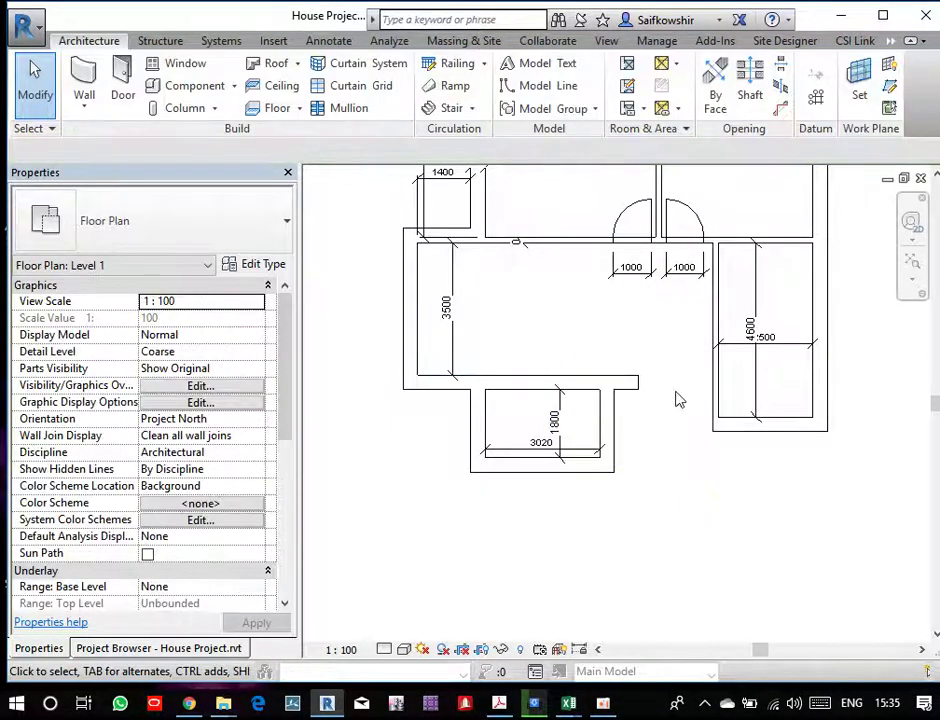
{"action": "scroll", "coordinate": [678, 400], "scroll_direction": "up", "scroll_amount": 2}
{"action": "key", "text": "d"}
{"action": "key", "text": "i"}
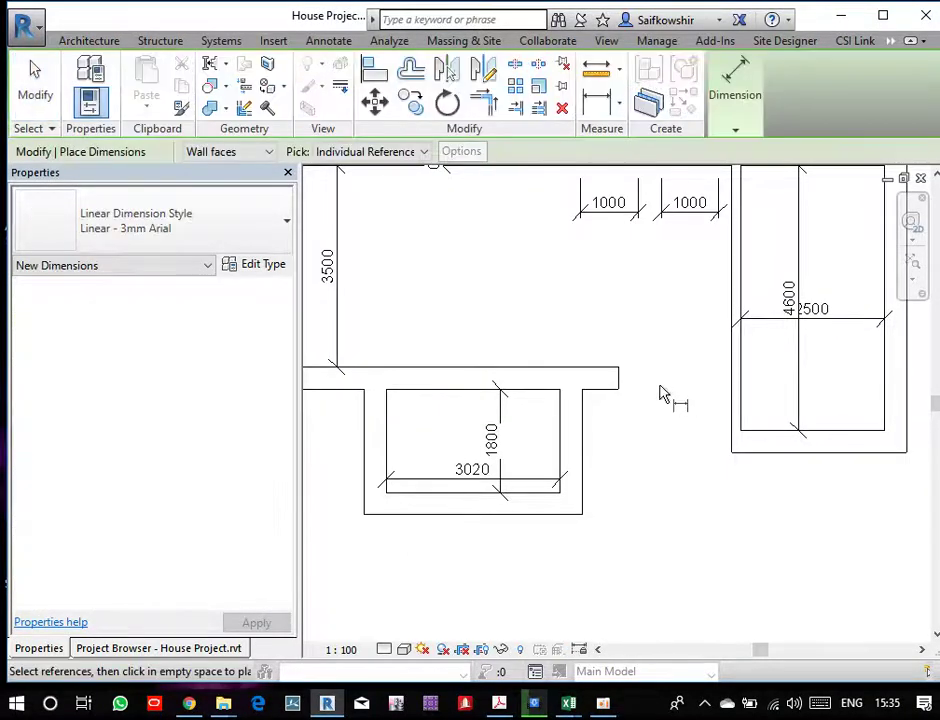
{"action": "left_click", "coordinate": [623, 383]}
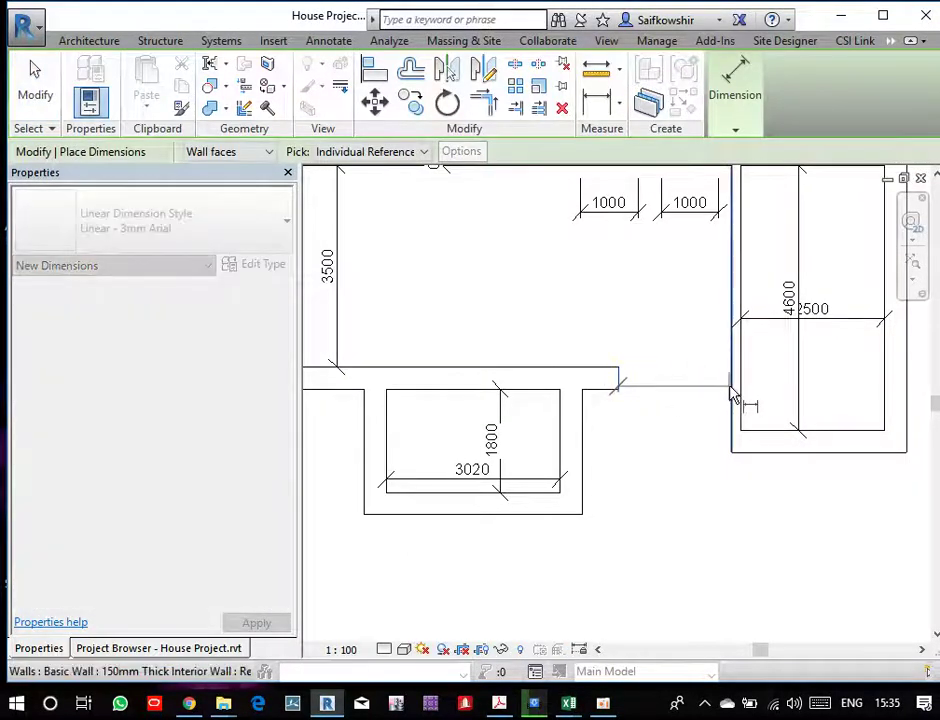
{"action": "left_click", "coordinate": [762, 388]}
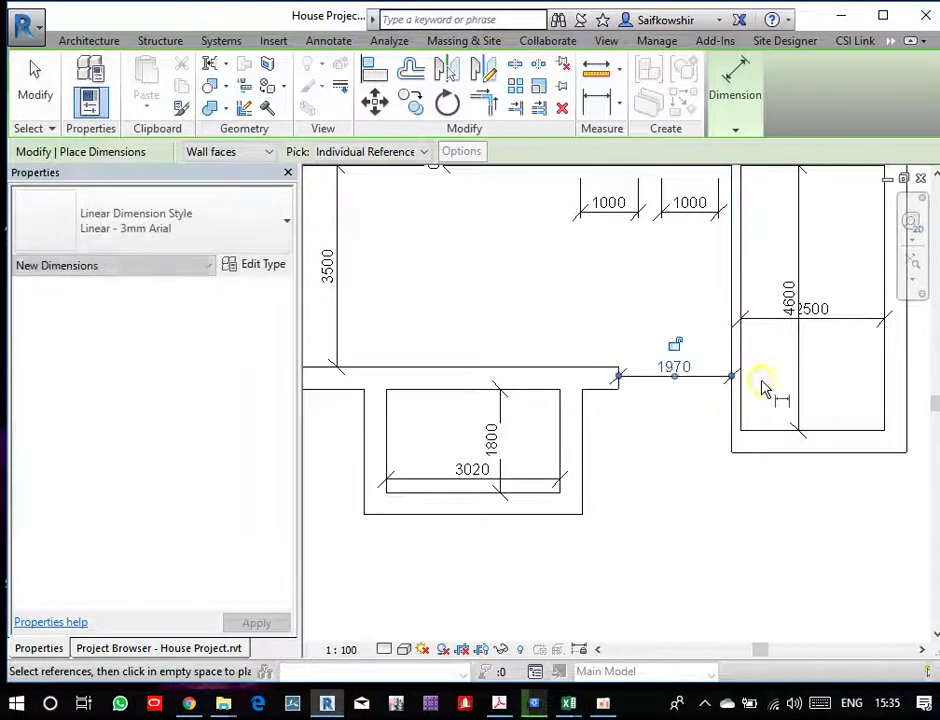
{"action": "left_click", "coordinate": [38, 90]}
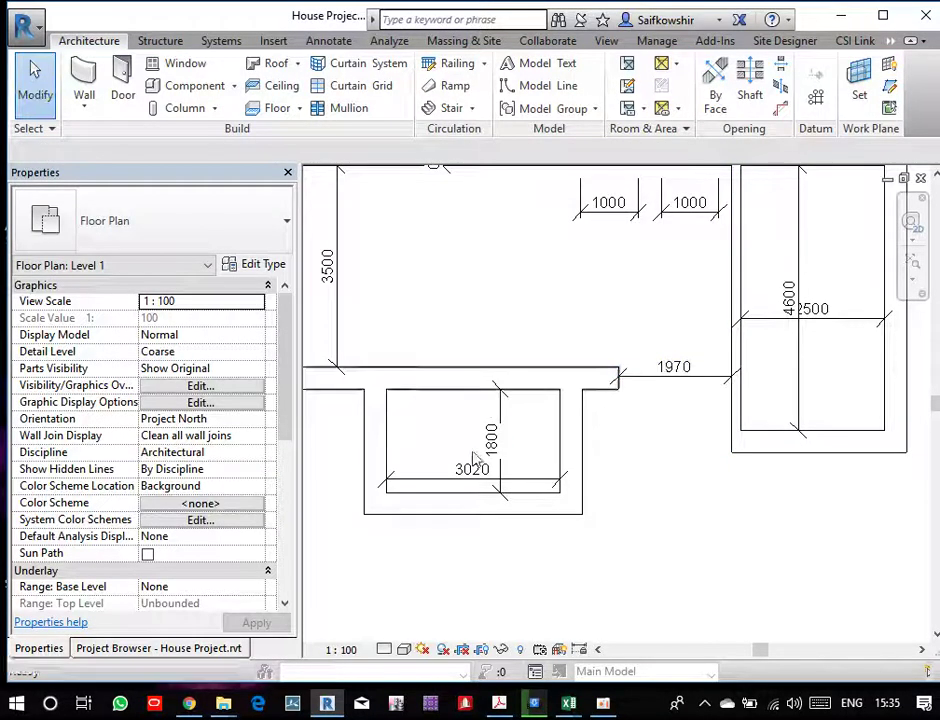
- Change the extended wall's gap to the right-hand room from 1970 to 1700
{"action": "left_click", "coordinate": [592, 390]}
{"action": "left_click", "coordinate": [660, 366]}
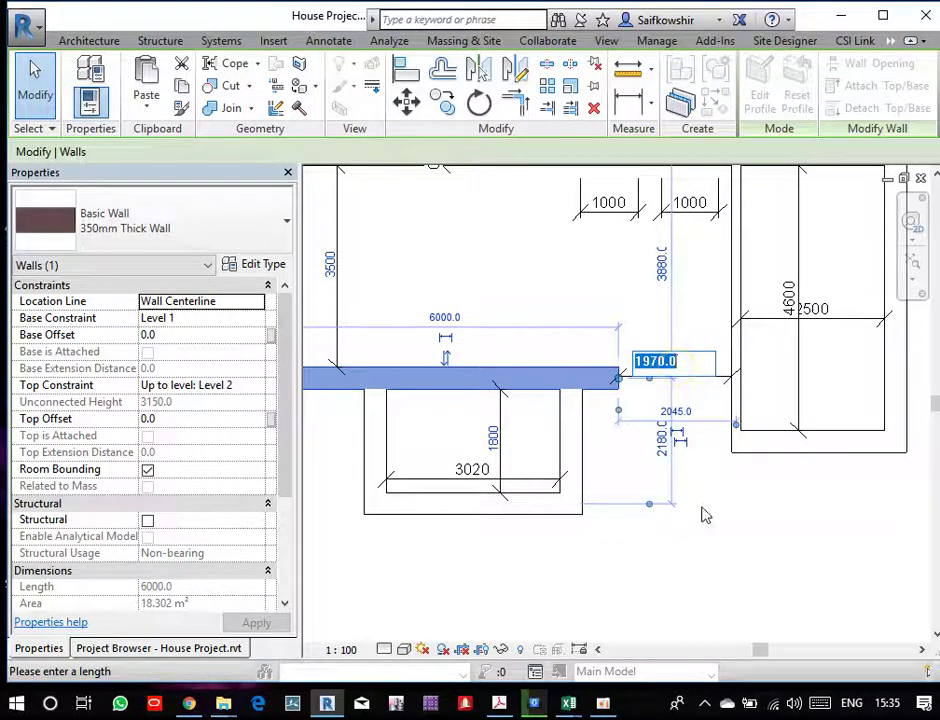
{"action": "type", "text": "17"}
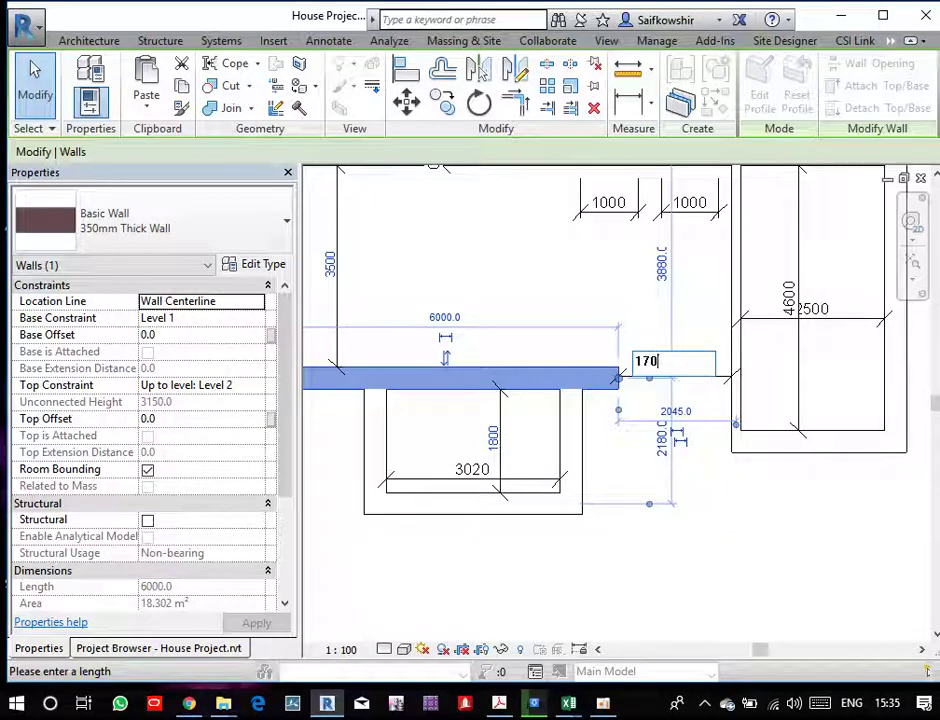
{"action": "type", "text": "0"}
{"action": "key", "text": "Return"}
{"action": "left_click", "coordinate": [726, 549]}
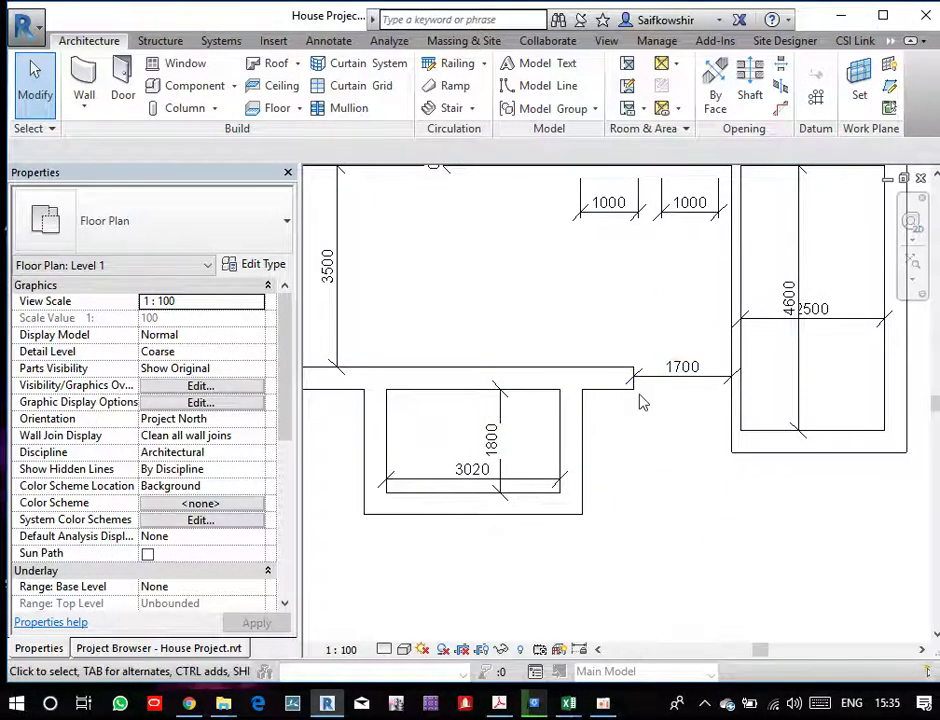
{"action": "scroll", "coordinate": [654, 418], "scroll_direction": "down", "scroll_amount": 2}
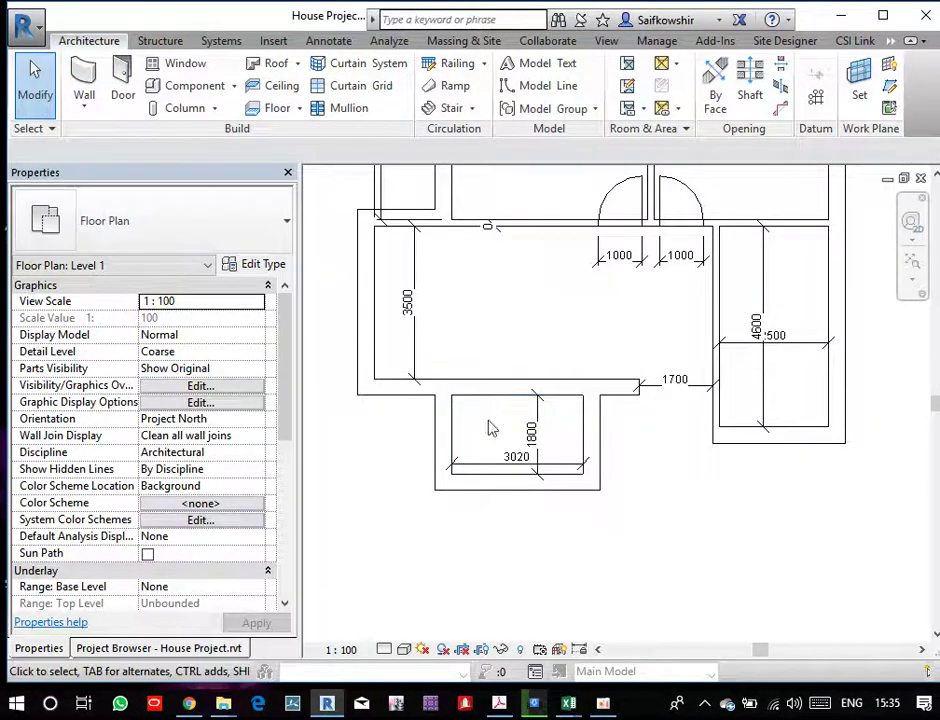
{"action": "scroll", "coordinate": [485, 418], "scroll_direction": "up", "scroll_amount": 1}
{"action": "scroll", "coordinate": [448, 407], "scroll_direction": "up", "scroll_amount": 1}
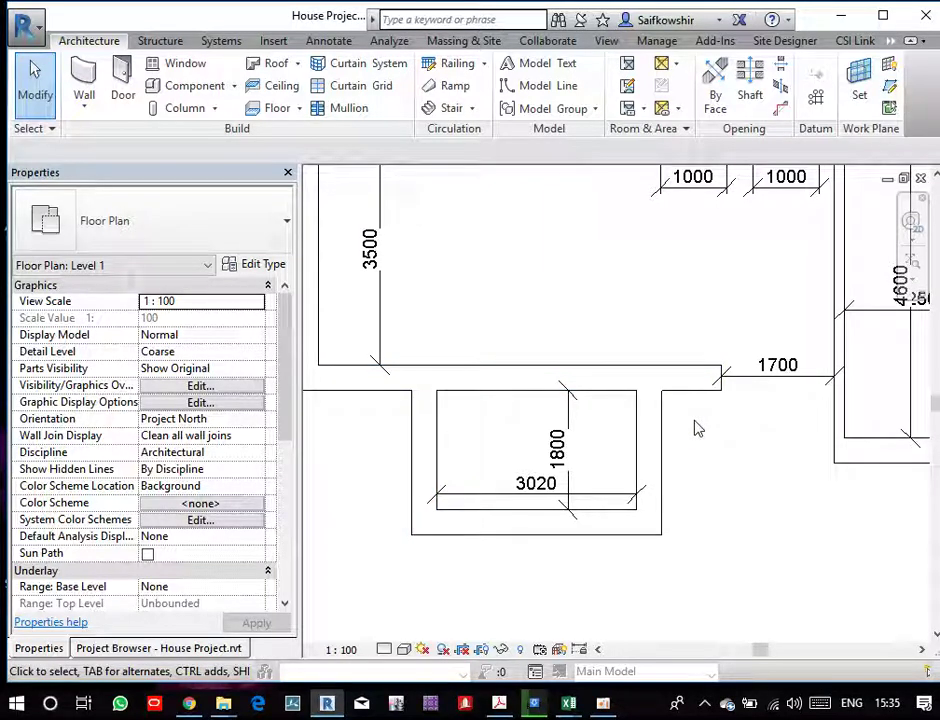
- Split the long wall above the lower room at the room's corner
{"action": "left_click", "coordinate": [645, 377]}
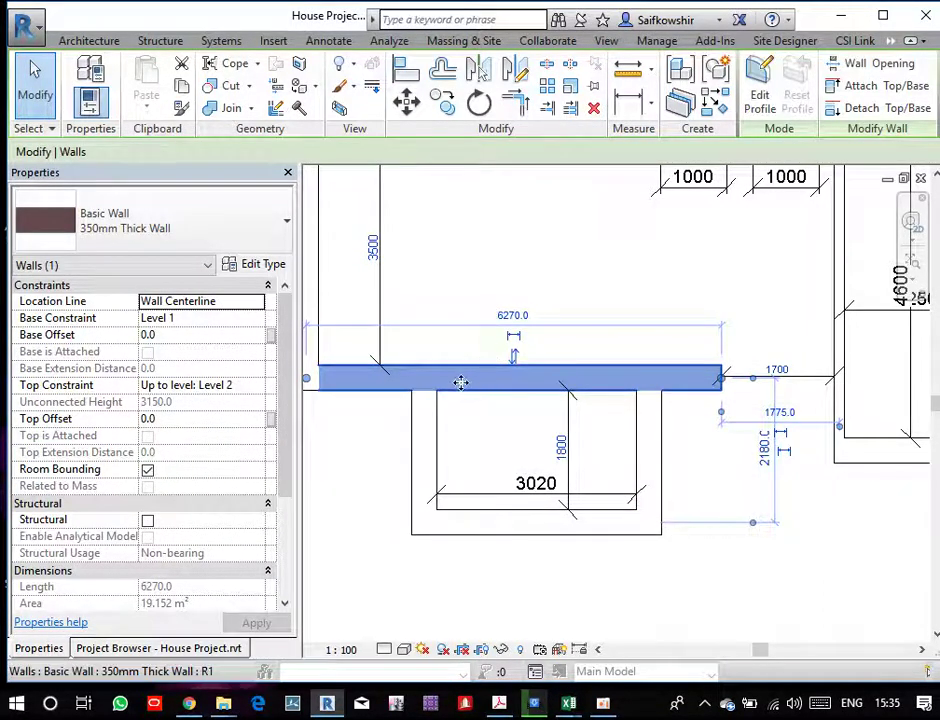
{"action": "left_click", "coordinate": [546, 66]}
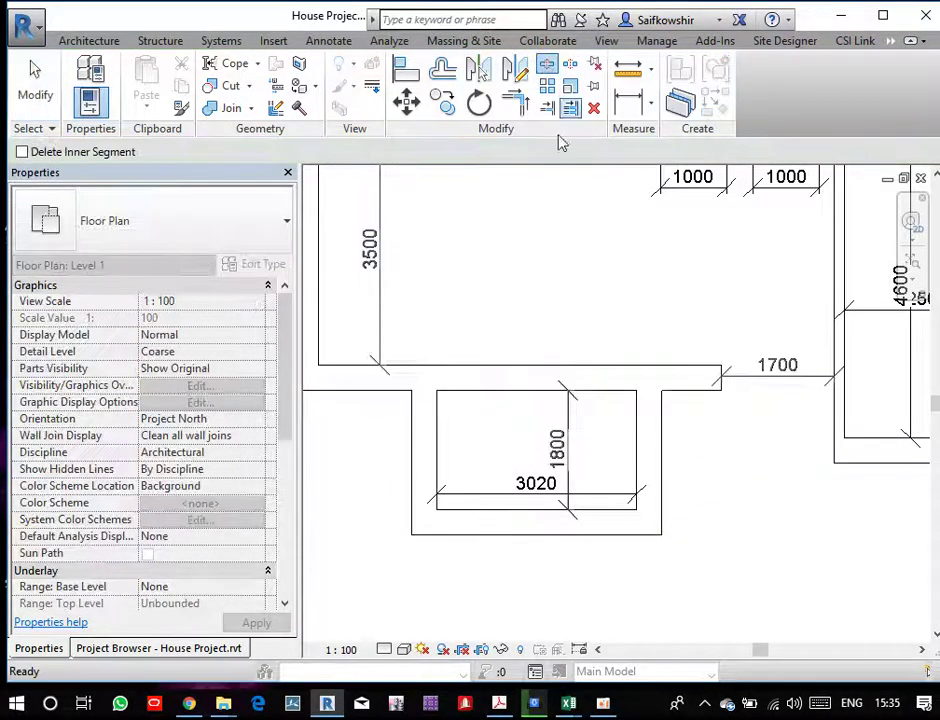
{"action": "scroll", "coordinate": [442, 389], "scroll_direction": "up", "scroll_amount": 3}
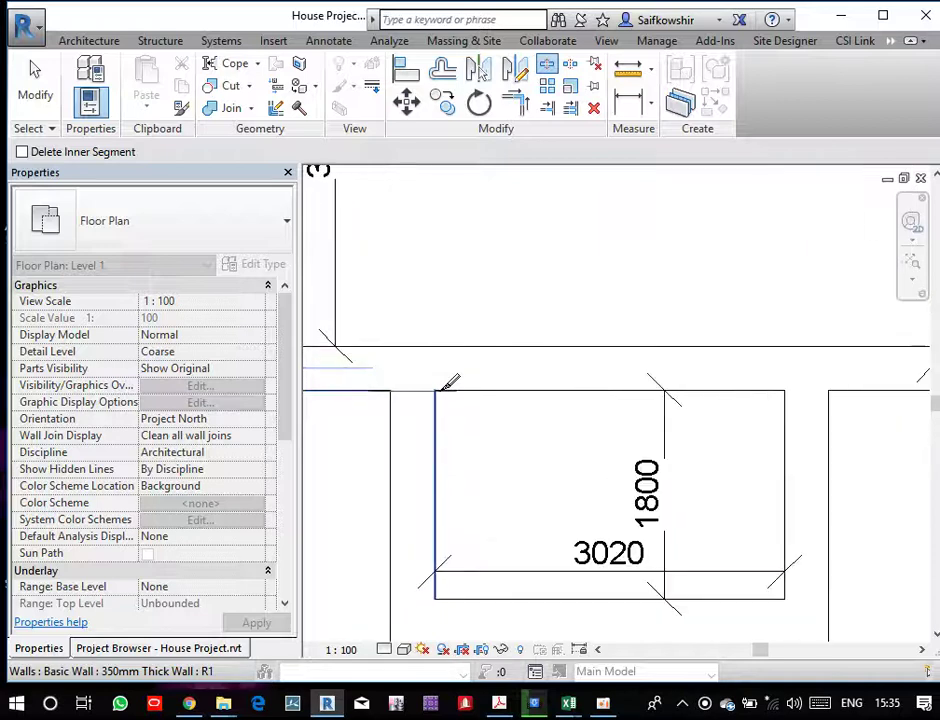
{"action": "left_click", "coordinate": [442, 346]}
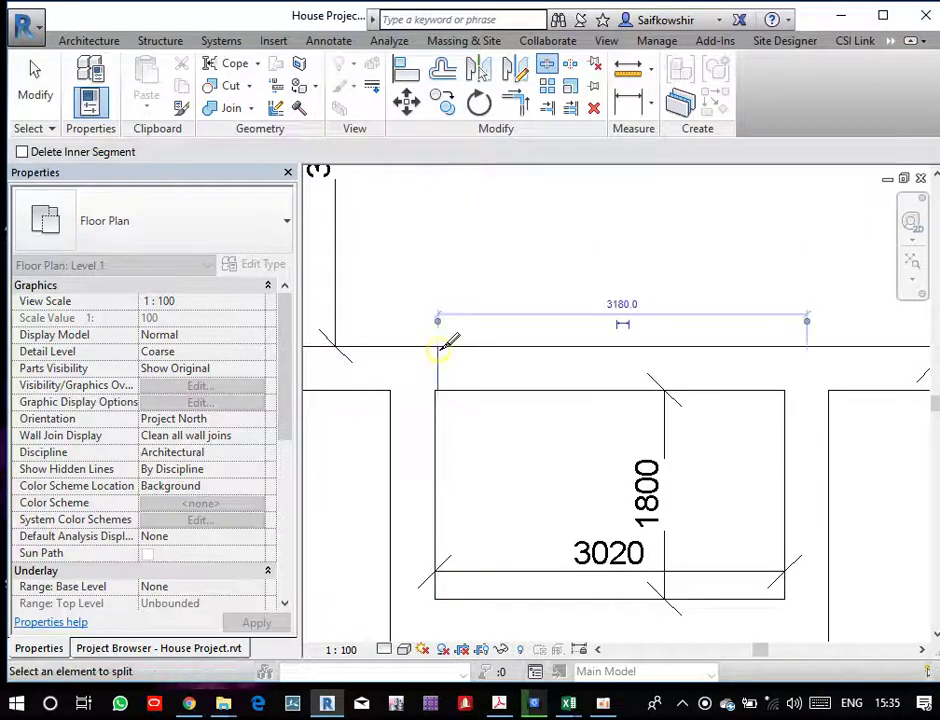
{"action": "key", "text": "Escape"}
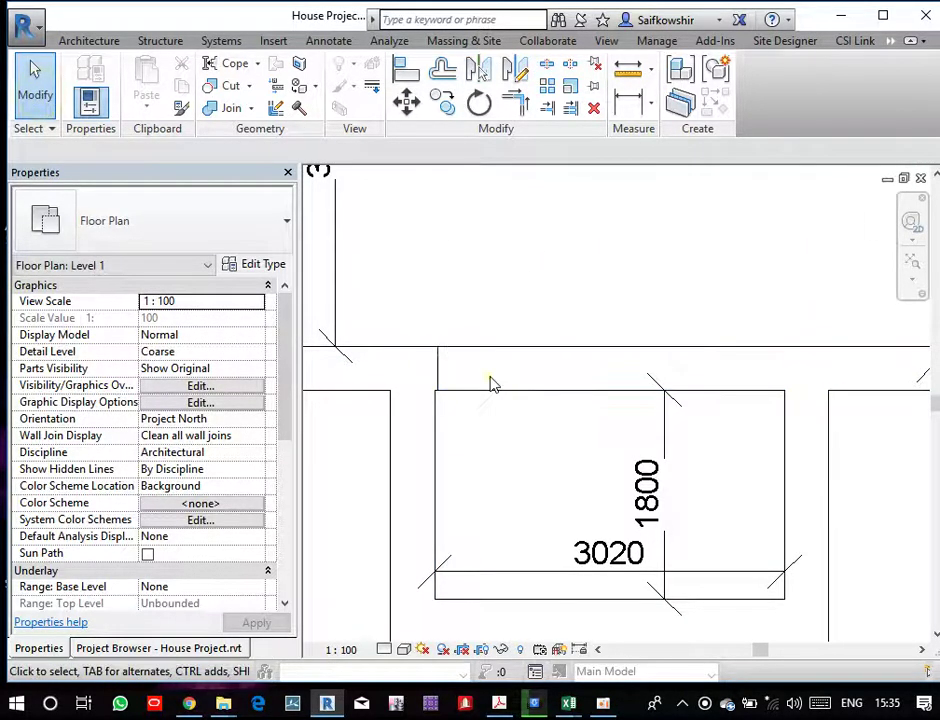
- Change the wall segment over the lower room to a 150mm Thick Interior Wall
{"action": "left_click", "coordinate": [505, 350]}
{"action": "scroll", "coordinate": [558, 325], "scroll_direction": "down", "scroll_amount": 1}
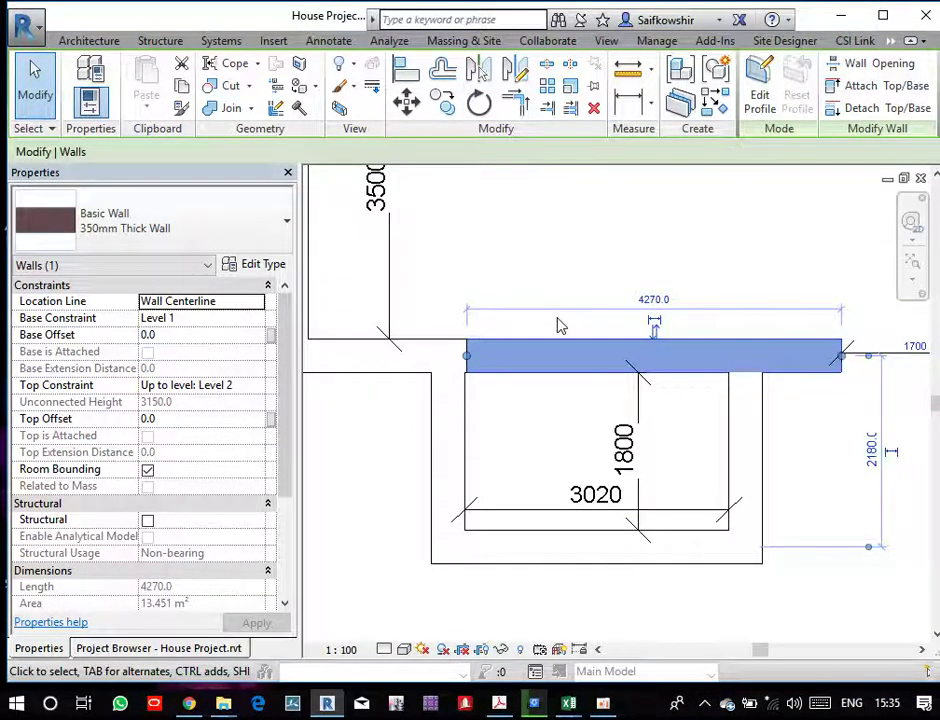
{"action": "left_click", "coordinate": [163, 230]}
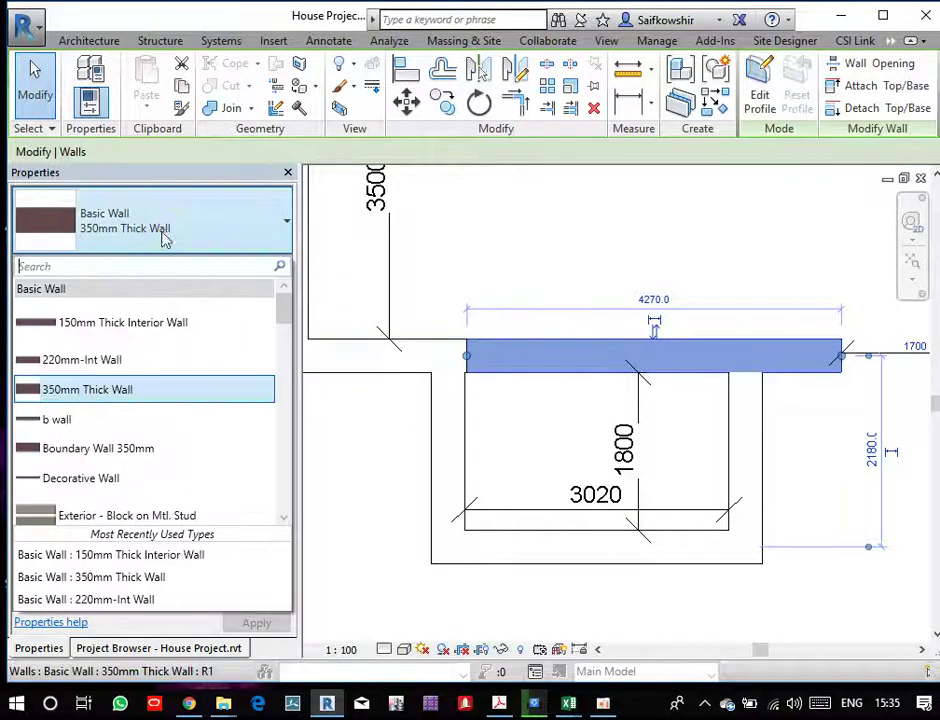
{"action": "left_click", "coordinate": [128, 326]}
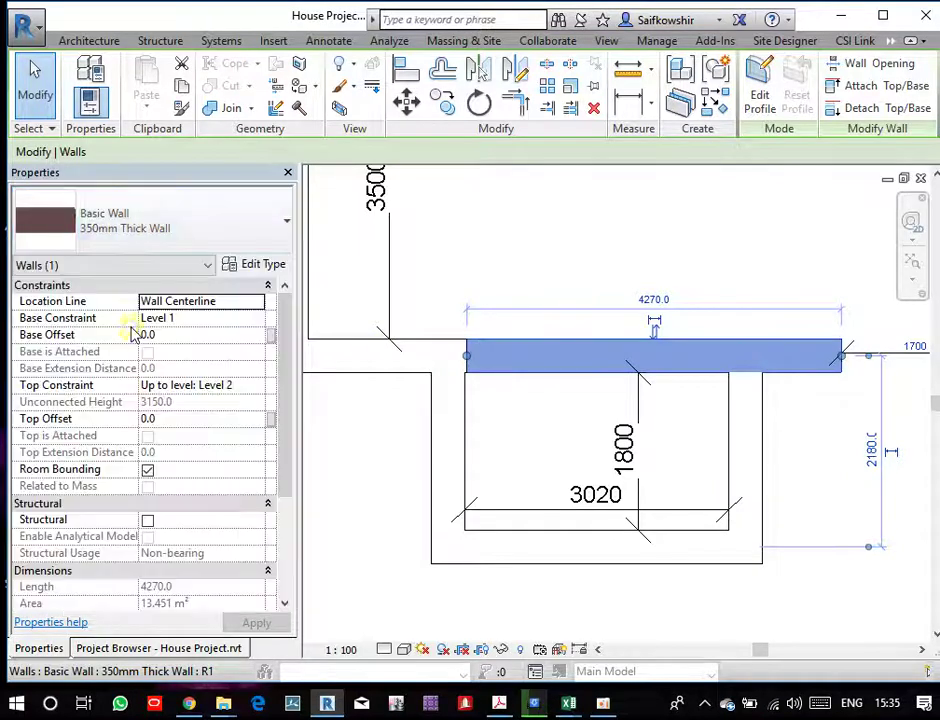
{"action": "left_click", "coordinate": [542, 408]}
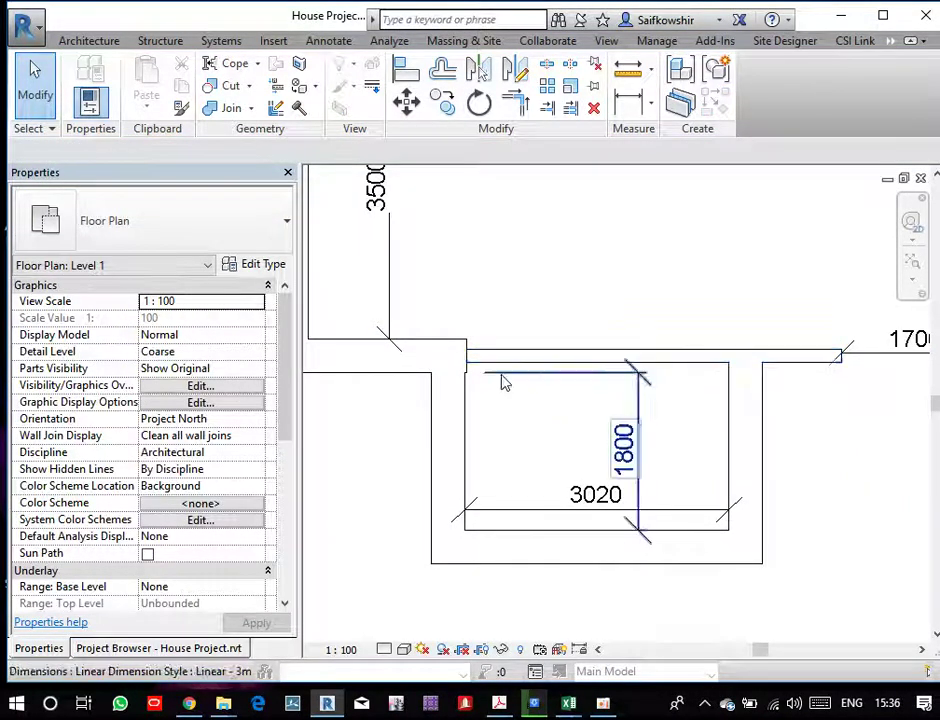
{"action": "scroll", "coordinate": [478, 362], "scroll_direction": "up", "scroll_amount": 2}
{"action": "scroll", "coordinate": [500, 351], "scroll_direction": "down", "scroll_amount": 2}
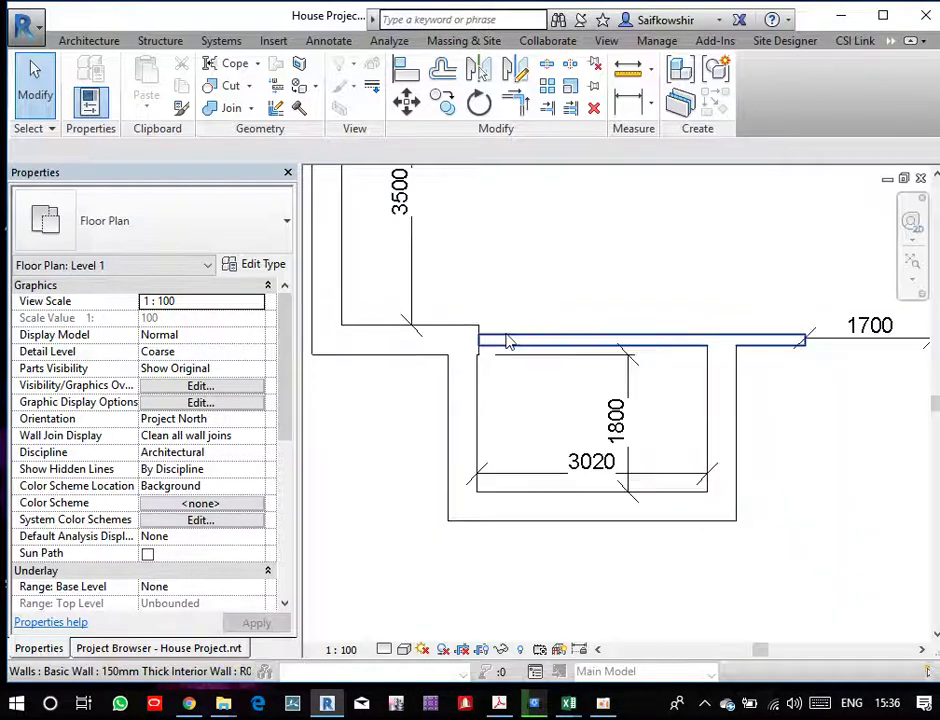
{"action": "middle_click_drag", "start_coordinate": [539, 306], "coordinate": [562, 329]}
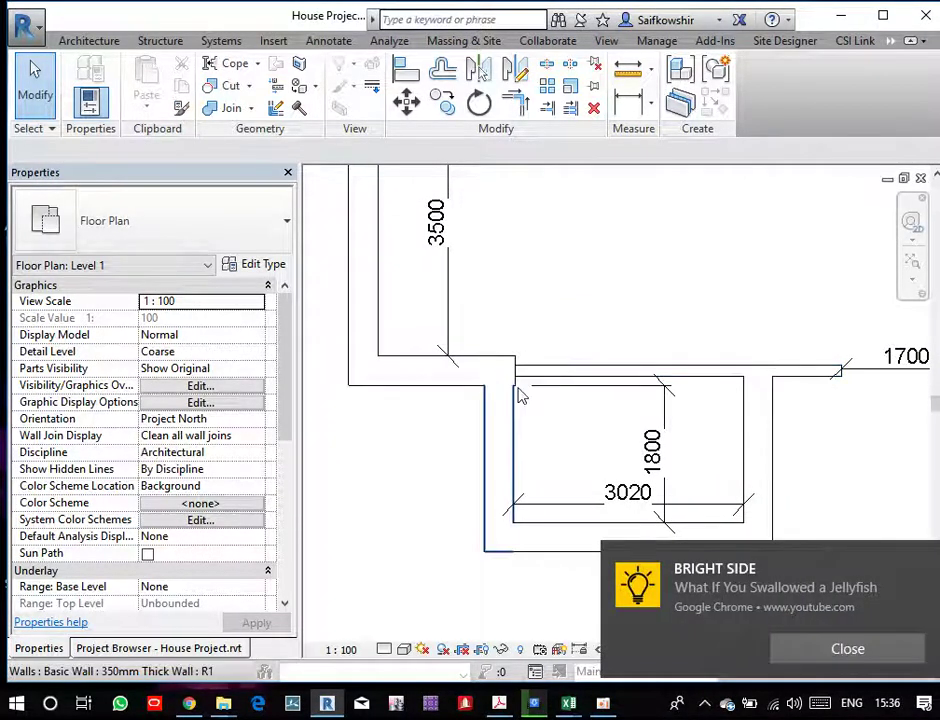
{"action": "left_click", "coordinate": [812, 651]}
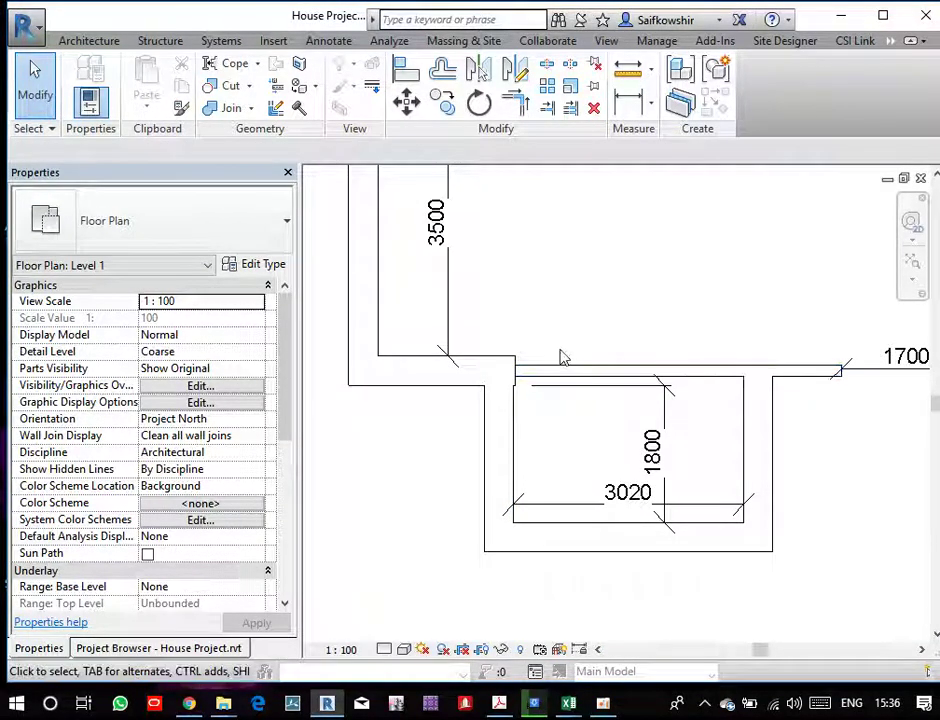
{"action": "key", "text": "d"}
{"action": "key", "text": "i"}
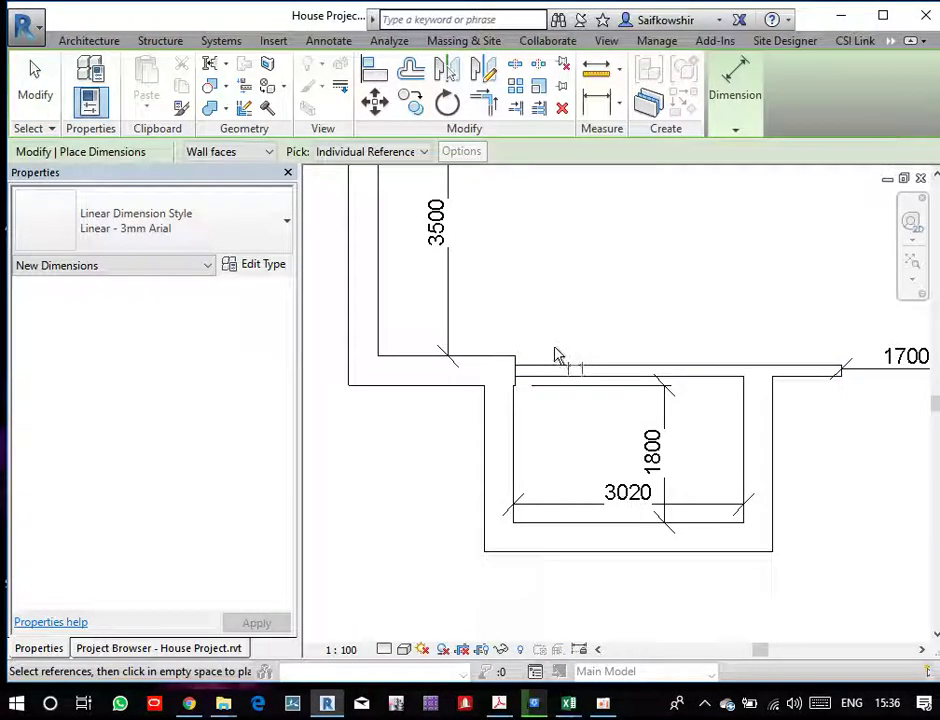
- Align the interior wall's face to the upper wall face using Align (AL)
{"action": "key", "text": "Escape"}
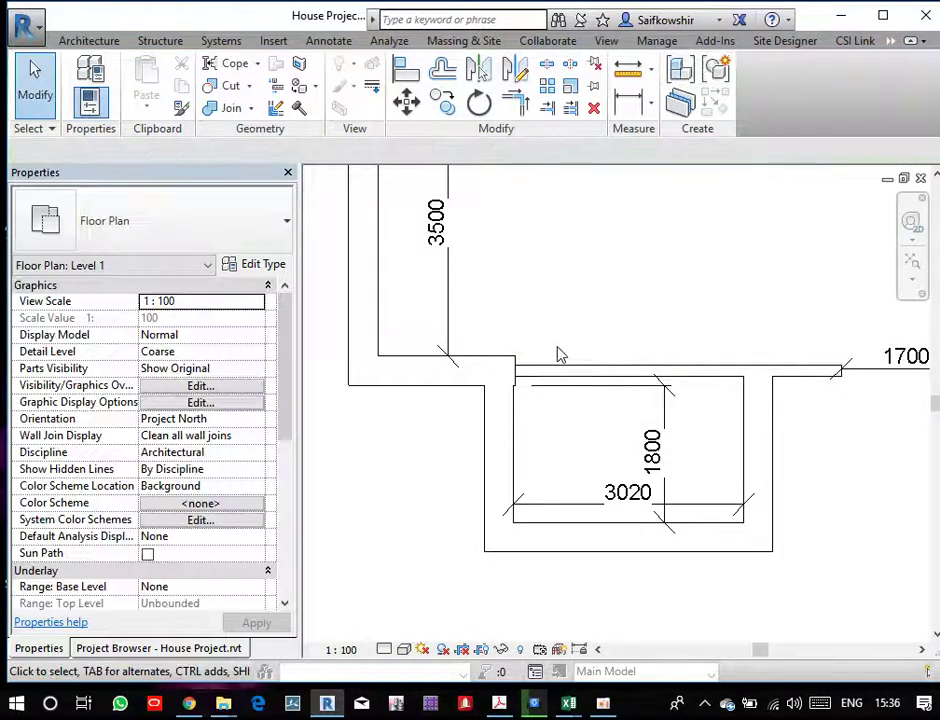
{"action": "key", "text": "a"}
{"action": "key", "text": "l"}
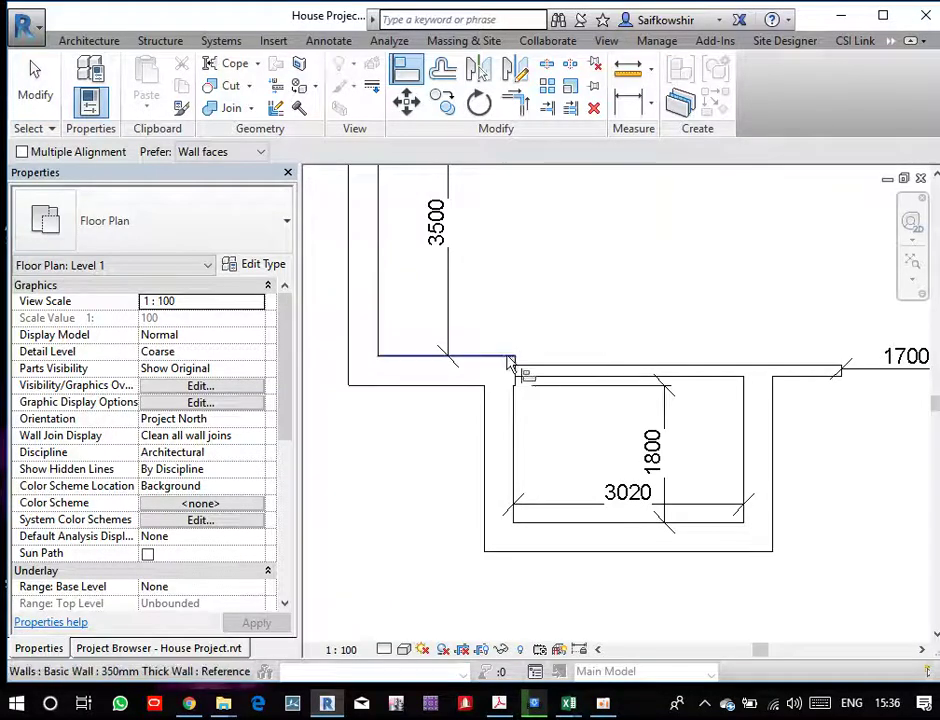
{"action": "left_click", "coordinate": [510, 357]}
{"action": "left_click", "coordinate": [543, 368]}
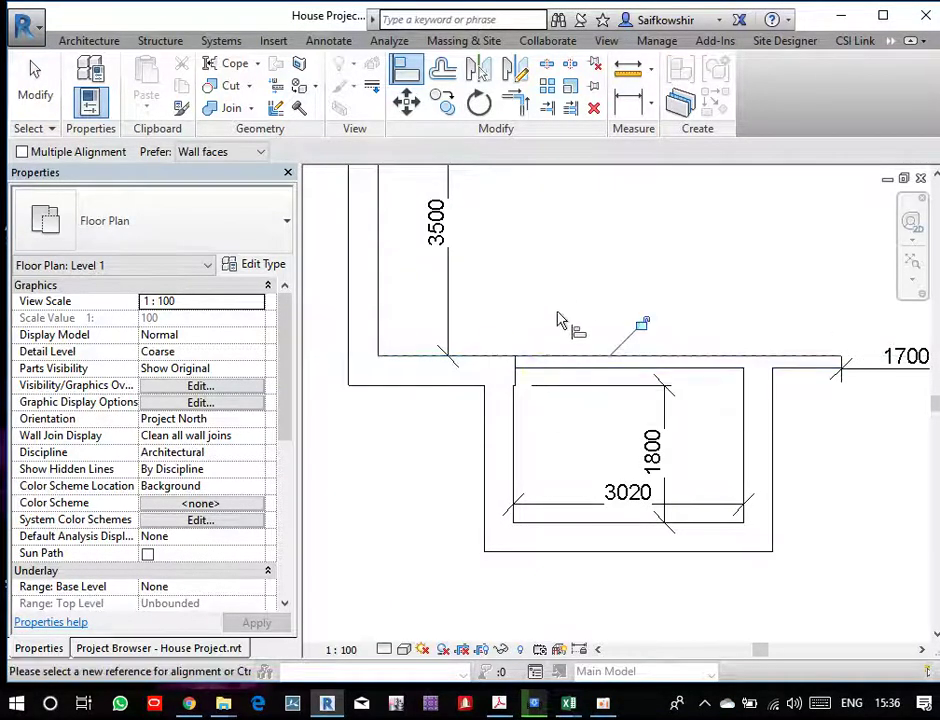
- Line up the upper wall segment with the lower wall's edge
{"action": "scroll", "coordinate": [518, 350], "scroll_direction": "up", "scroll_amount": 2}
{"action": "scroll", "coordinate": [489, 380], "scroll_direction": "up", "scroll_amount": 3}
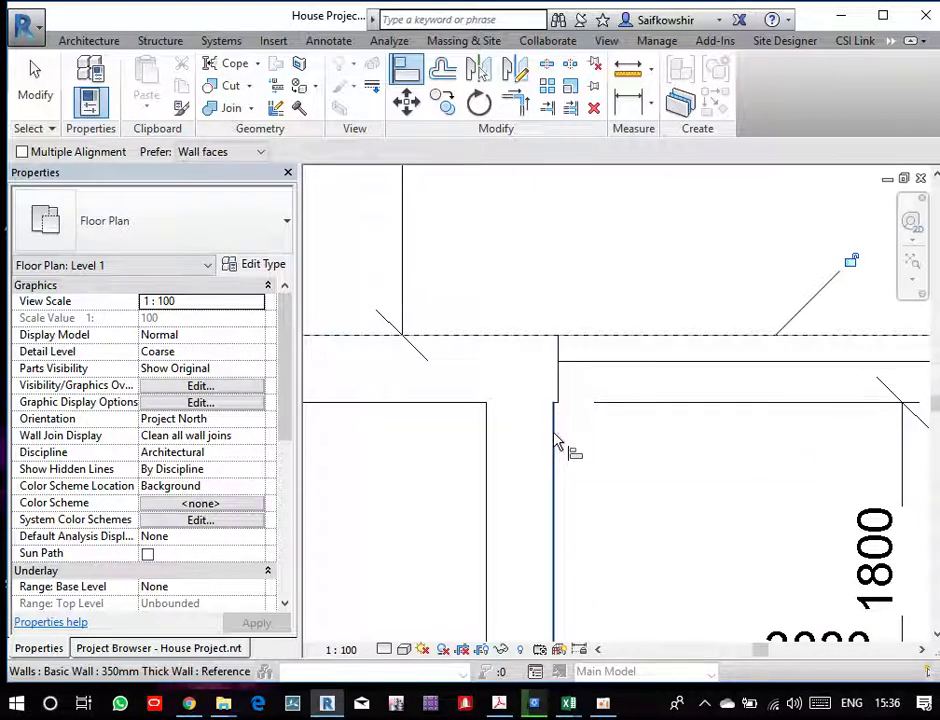
{"action": "left_click", "coordinate": [556, 440]}
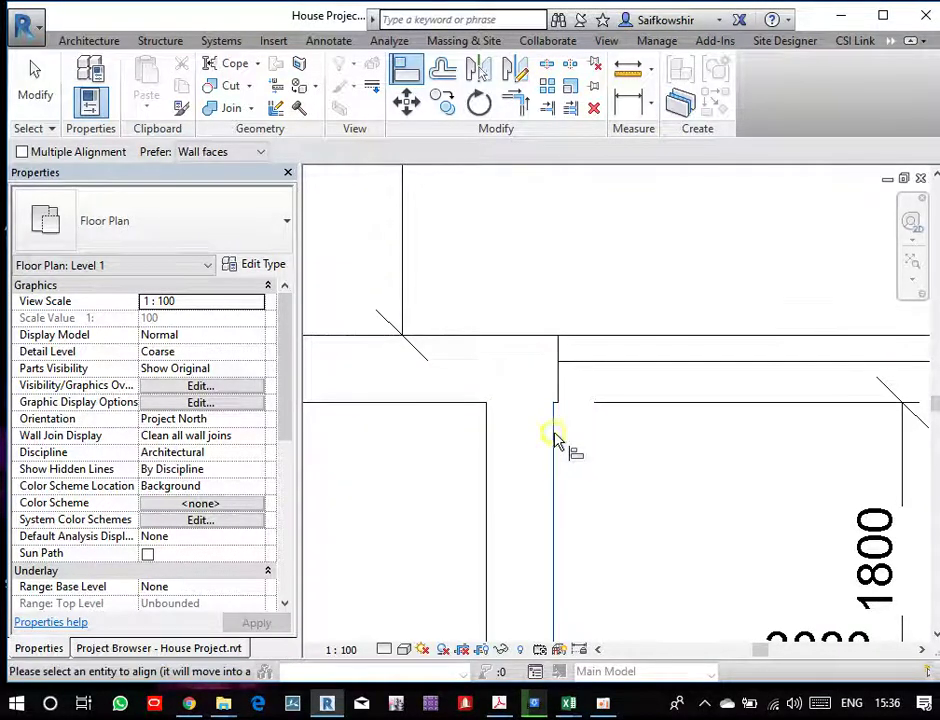
{"action": "left_click", "coordinate": [563, 403]}
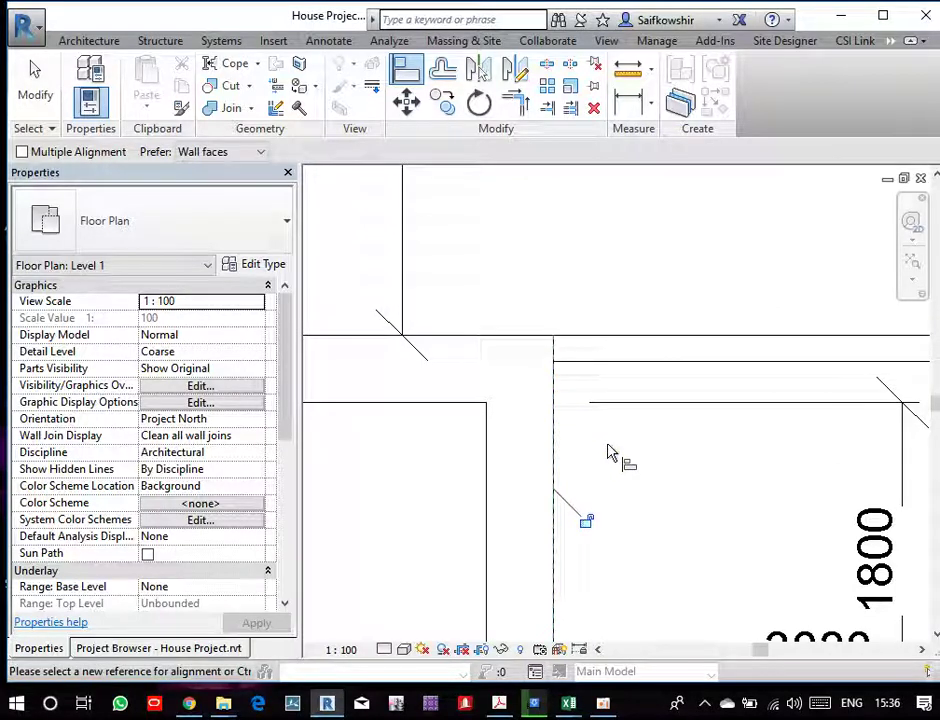
{"action": "left_click", "coordinate": [35, 80]}
{"action": "left_click", "coordinate": [595, 414]}
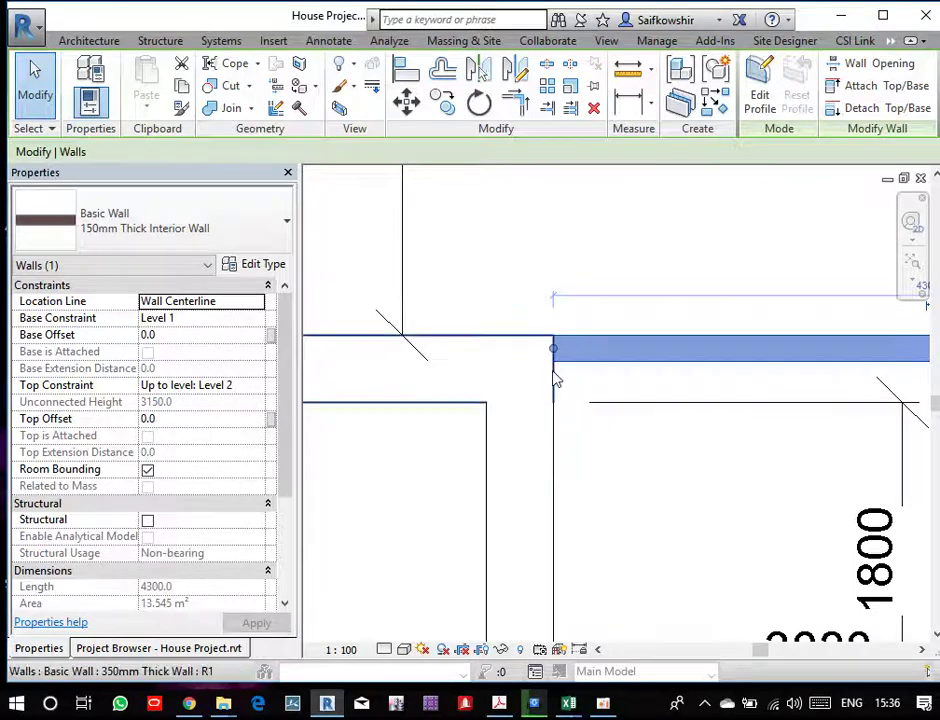
- Join the geometry of the interior wall and the adjoining wall
{"action": "left_click", "coordinate": [232, 108]}
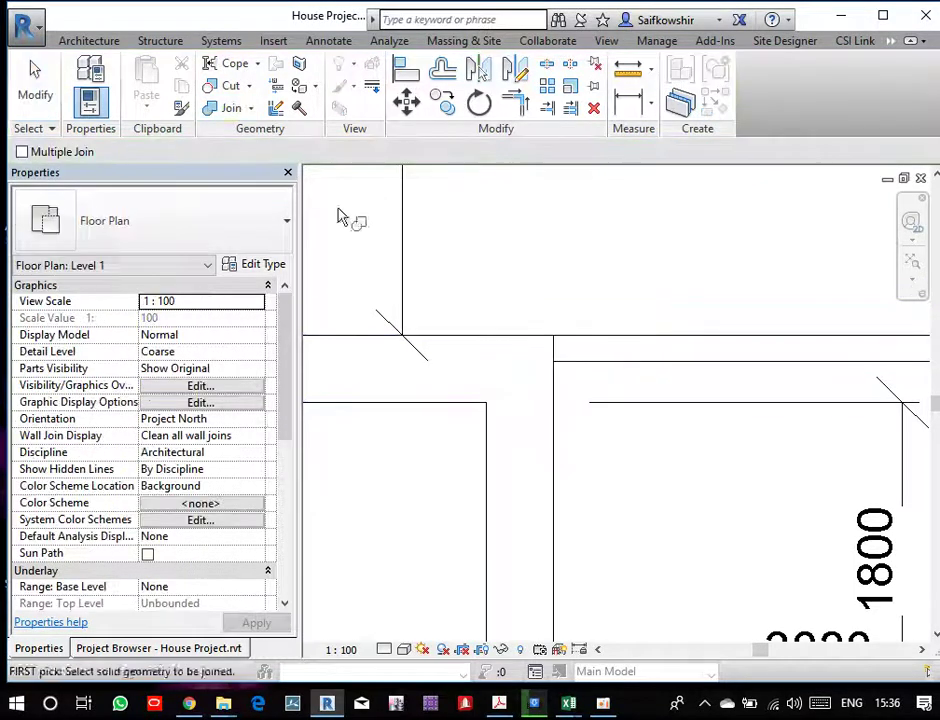
{"action": "left_click", "coordinate": [566, 368]}
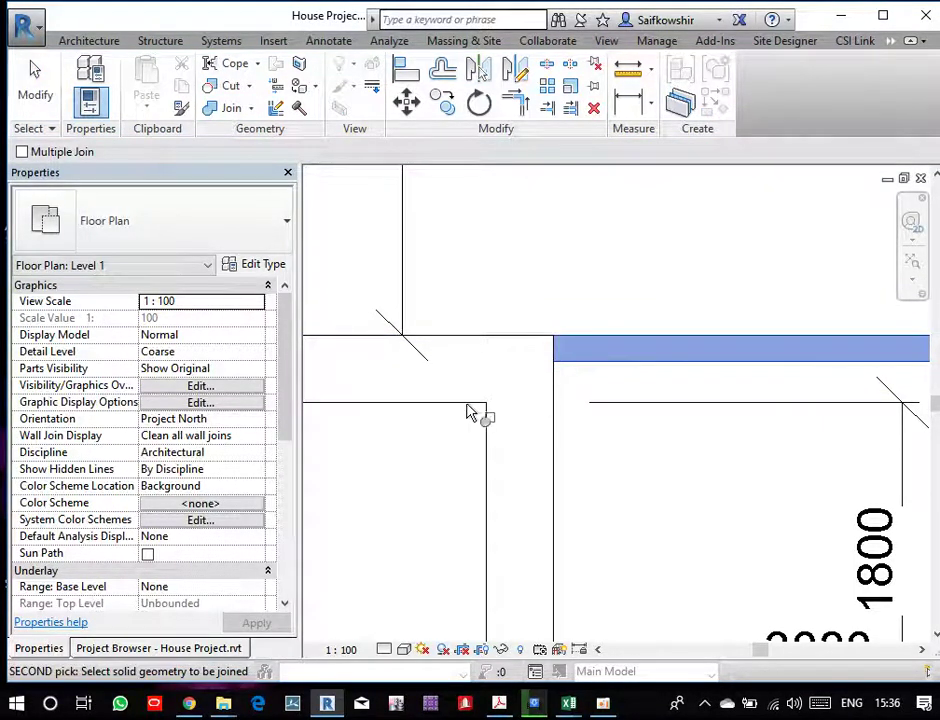
{"action": "left_click", "coordinate": [503, 342]}
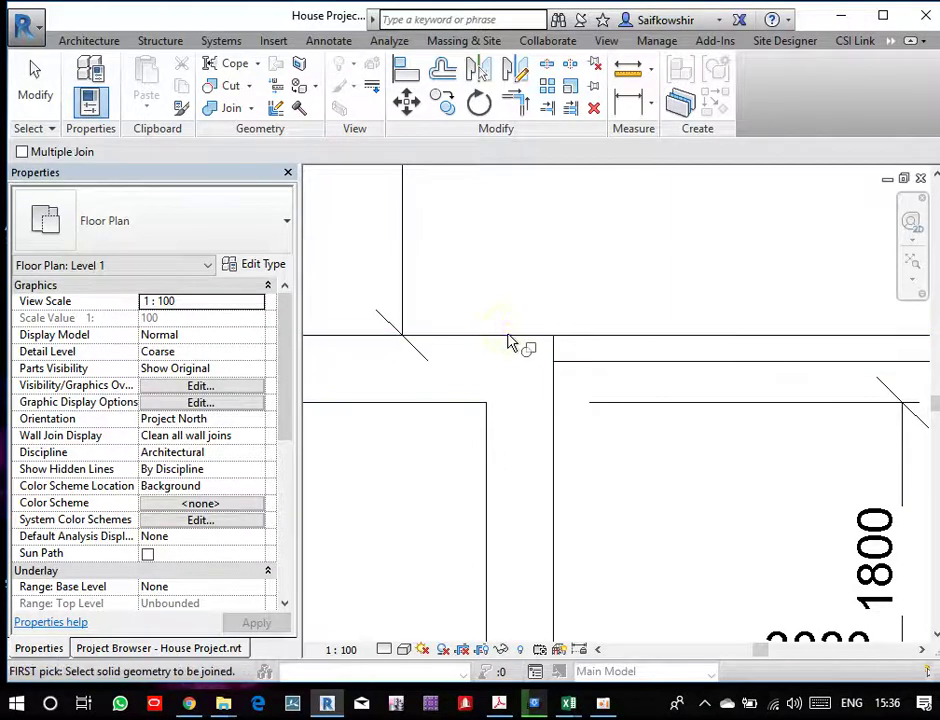
{"action": "left_click", "coordinate": [510, 342]}
{"action": "key", "text": "Escape"}
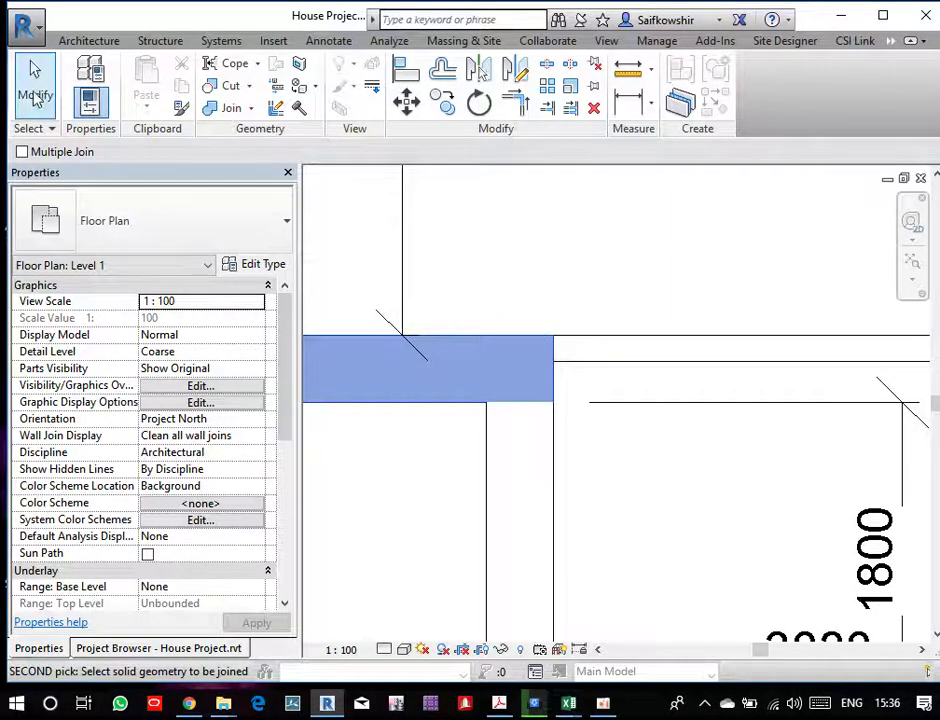
{"action": "left_click", "coordinate": [600, 432]}
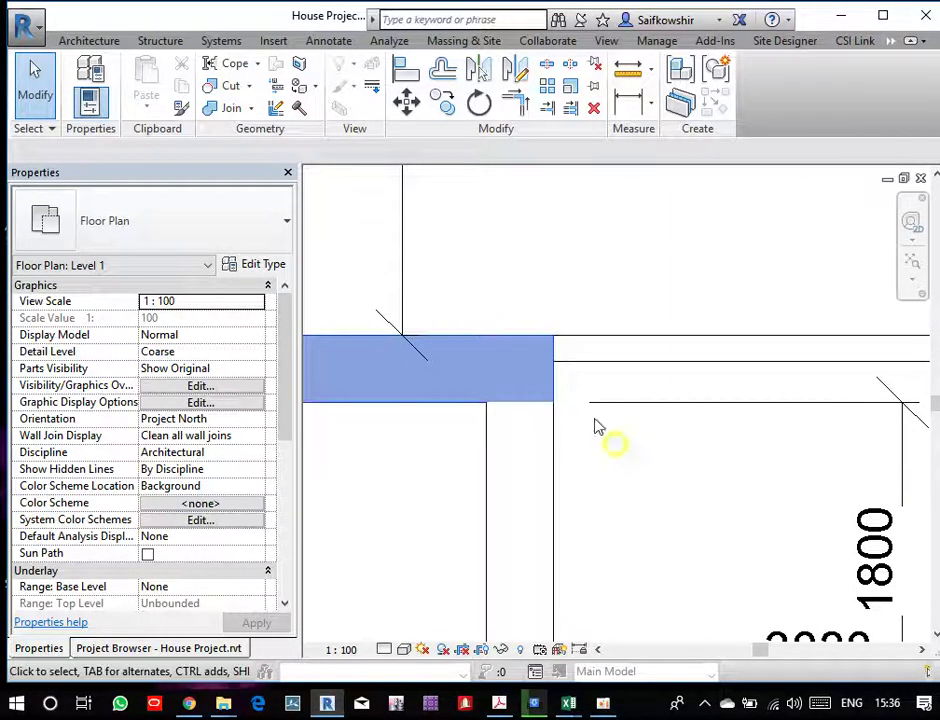
- Stretch the horizontal interior wall's end left to meet the other wall
{"action": "left_click", "coordinate": [558, 355]}
{"action": "left_click_drag", "start_coordinate": [552, 350], "coordinate": [522, 352]}
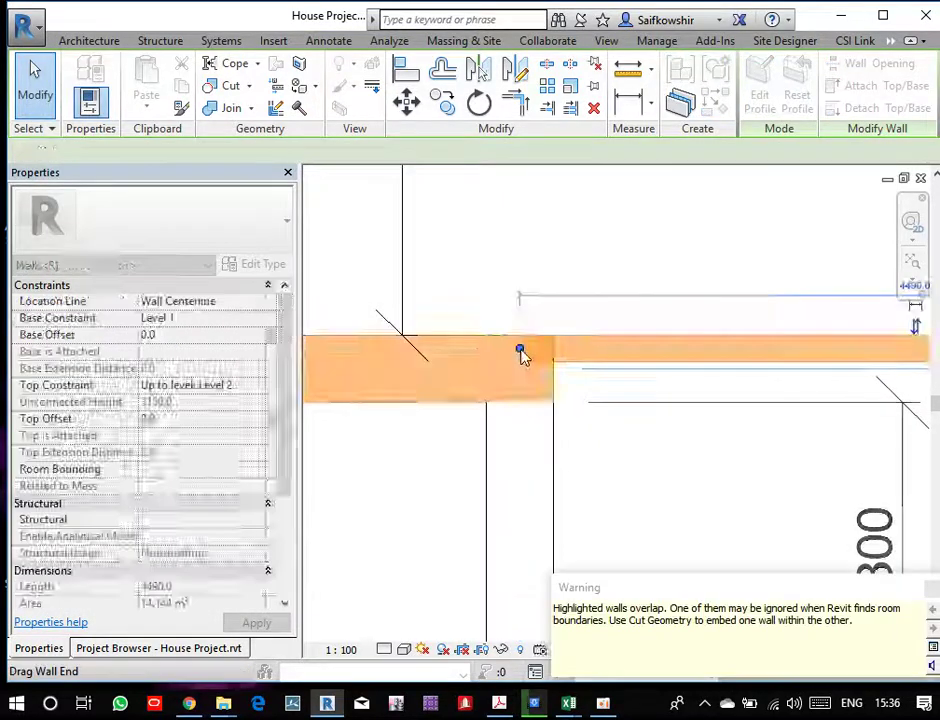
{"action": "left_click", "coordinate": [539, 378]}
{"action": "left_click", "coordinate": [585, 369]}
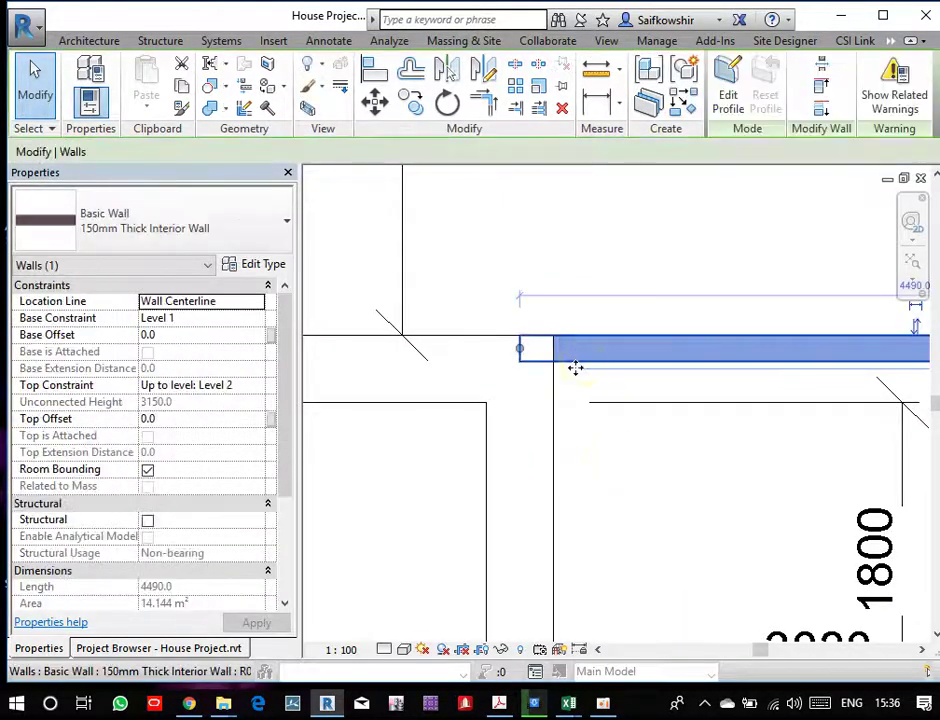
- Join the left wall with the lengthened horizontal wall
{"action": "left_click", "coordinate": [212, 108]}
{"action": "left_click", "coordinate": [473, 341]}
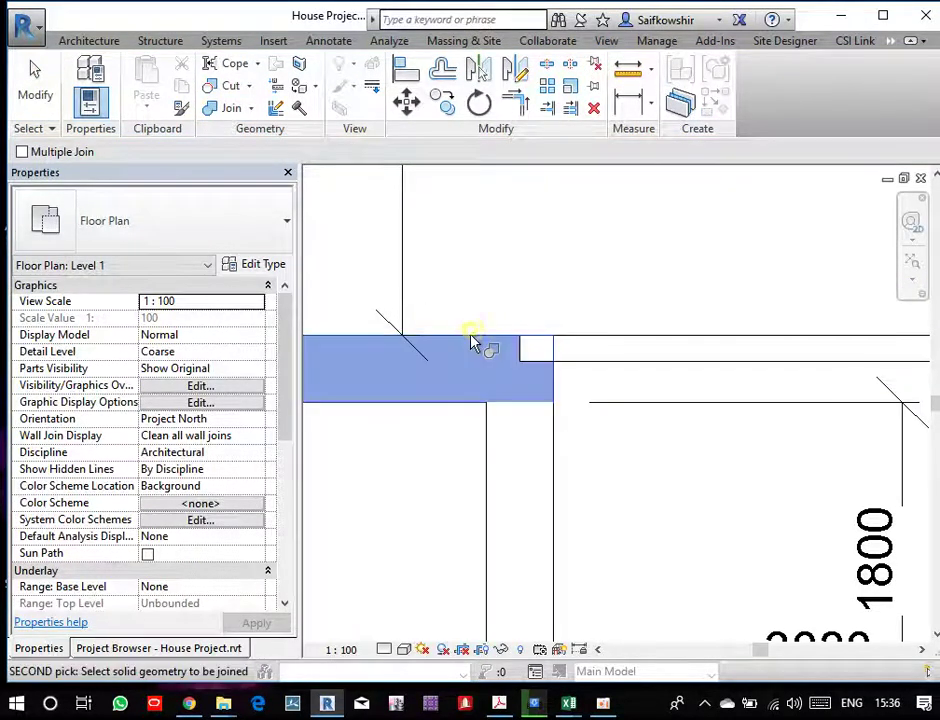
{"action": "left_click", "coordinate": [600, 368]}
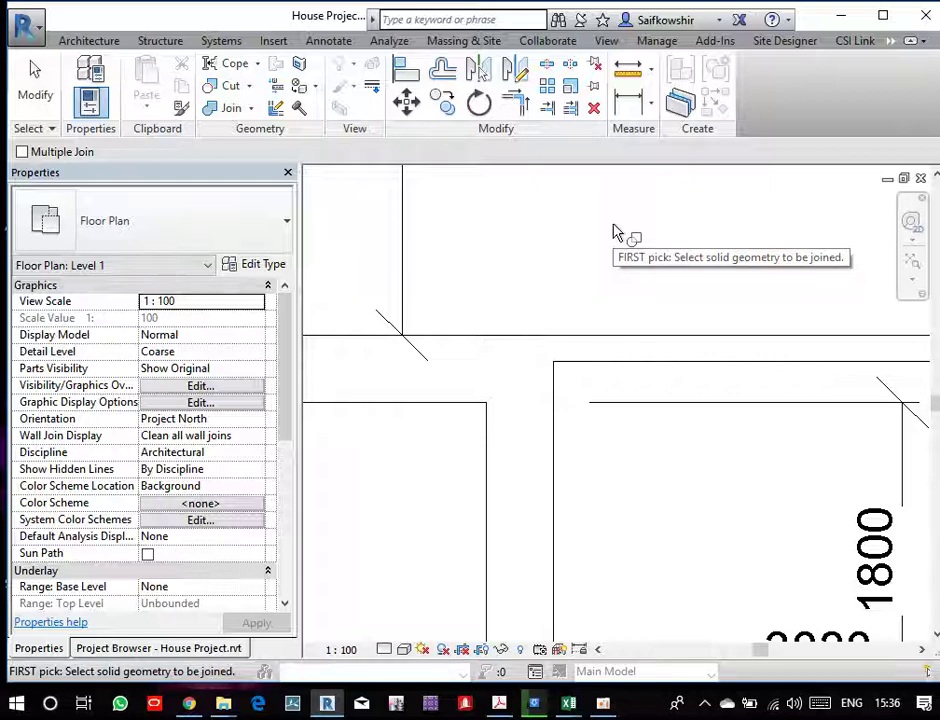
{"action": "scroll", "coordinate": [588, 382], "scroll_direction": "down", "scroll_amount": 2}
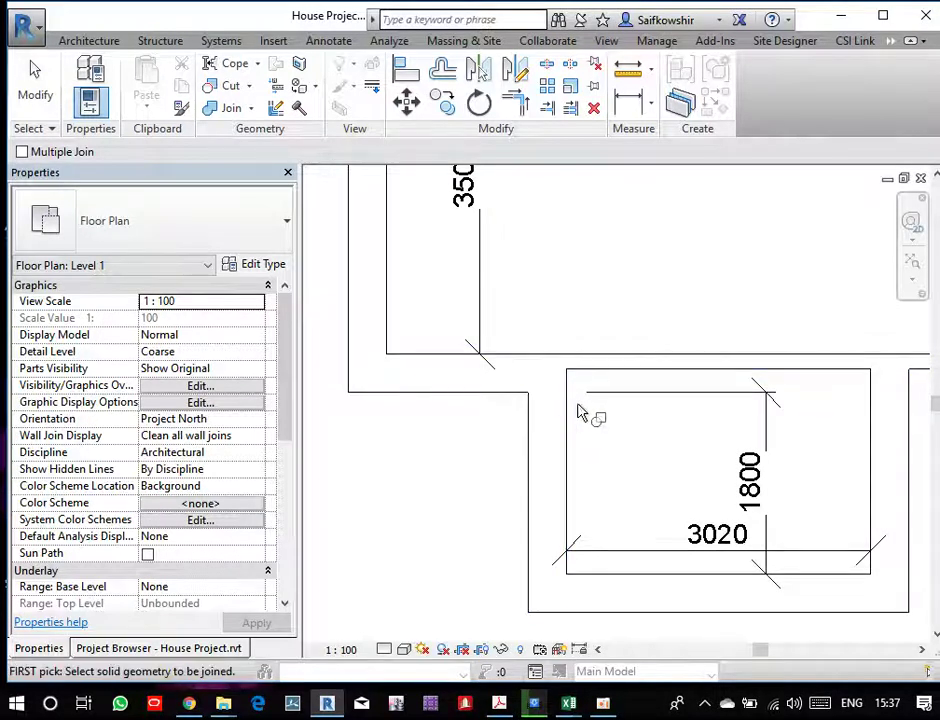
{"action": "key", "text": "Escape"}
- Remove the room's old depth dimension after shifting its reference to the wall's outer face
{"action": "scroll", "coordinate": [645, 423], "scroll_direction": "down", "scroll_amount": 2}
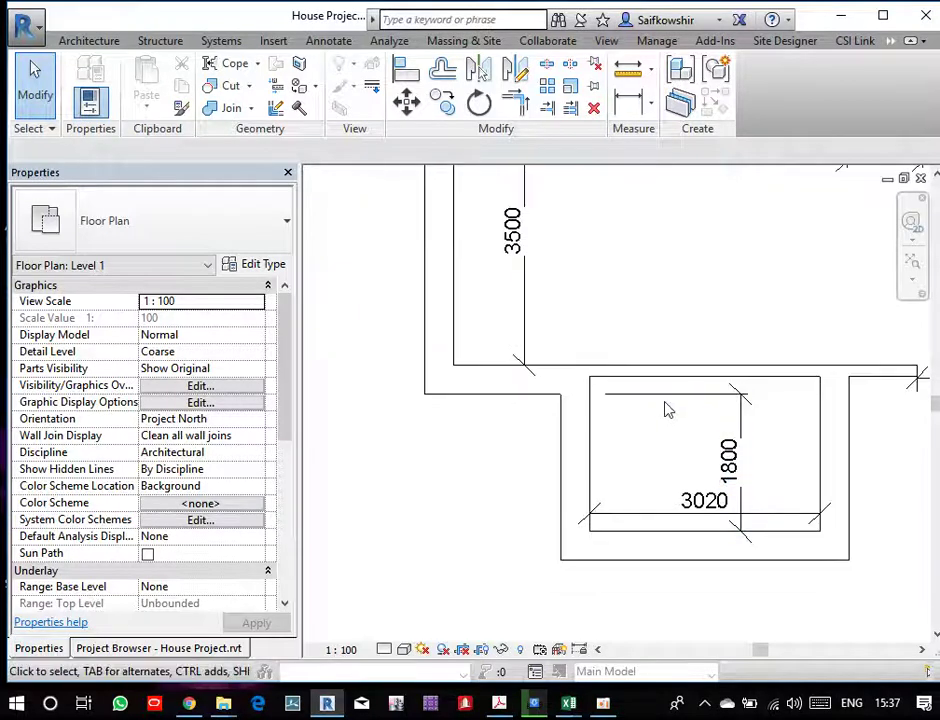
{"action": "middle_click_drag", "start_coordinate": [665, 409], "coordinate": [619, 447]}
{"action": "scroll", "coordinate": [619, 447], "scroll_direction": "up", "scroll_amount": 2}
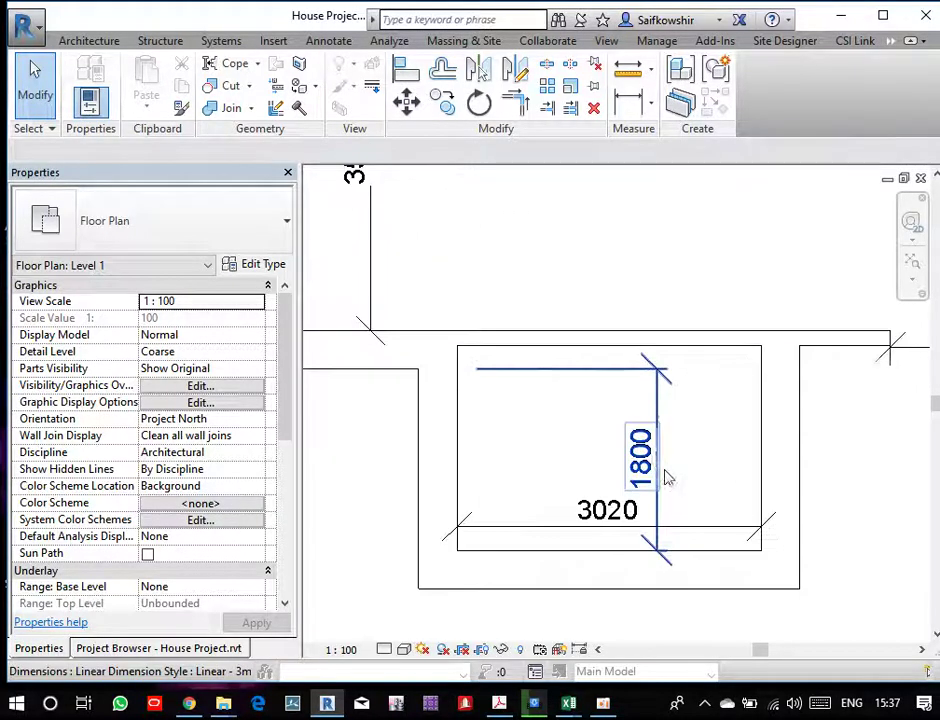
{"action": "left_click", "coordinate": [658, 405]}
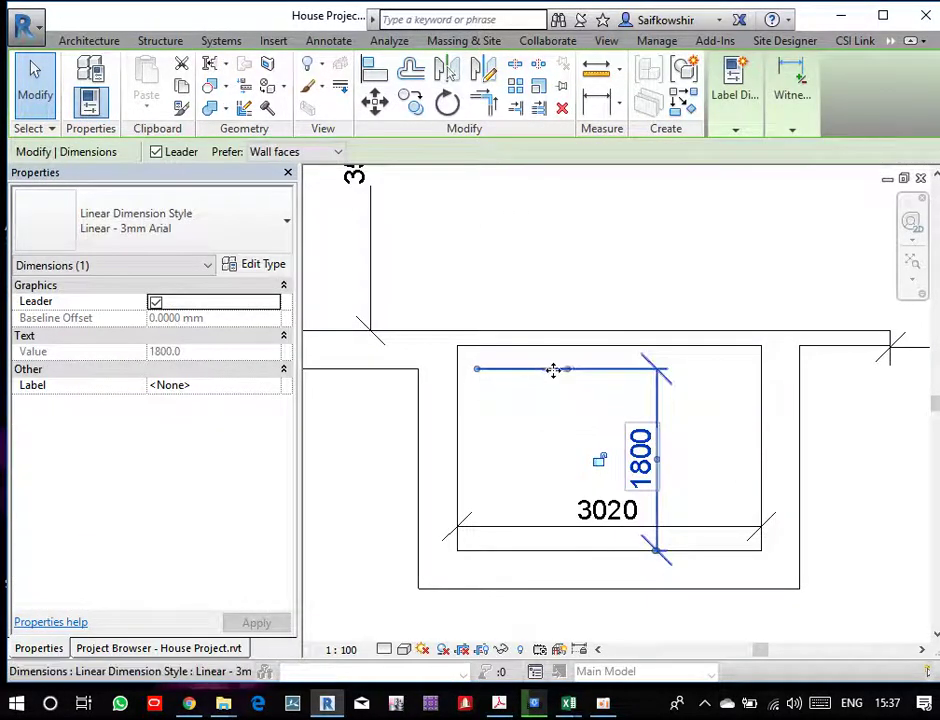
{"action": "mouse_move", "coordinate": [566, 370]}
{"action": "left_mouse_down"}
{"action": "mouse_move", "coordinate": [566, 331]}
{"action": "mouse_move", "coordinate": [566, 349]}
{"action": "left_mouse_up"}
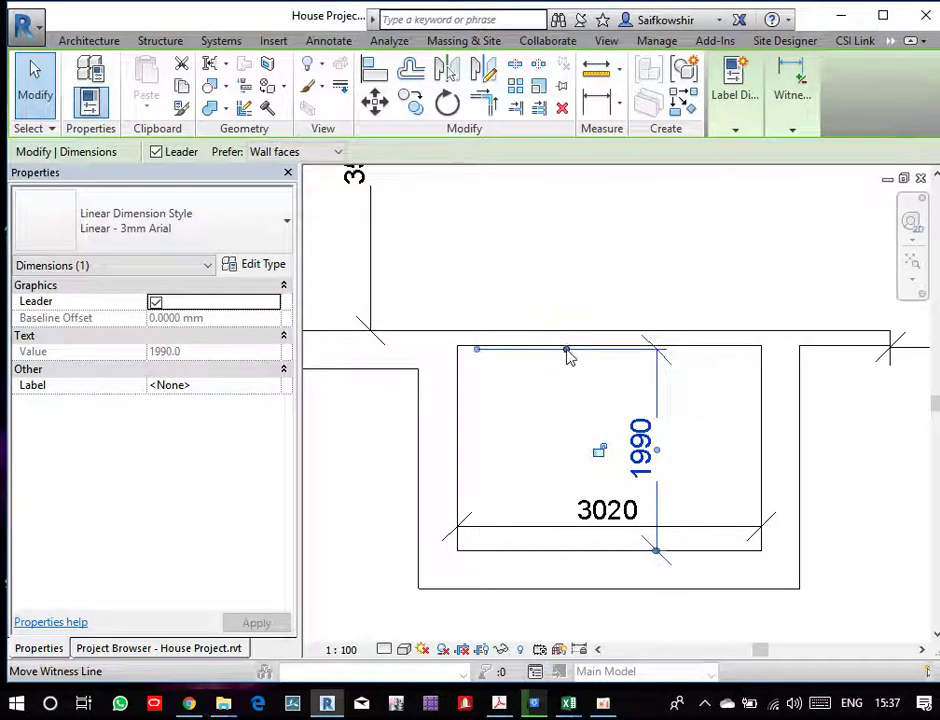
{"action": "scroll", "coordinate": [483, 356], "scroll_direction": "up", "scroll_amount": 3}
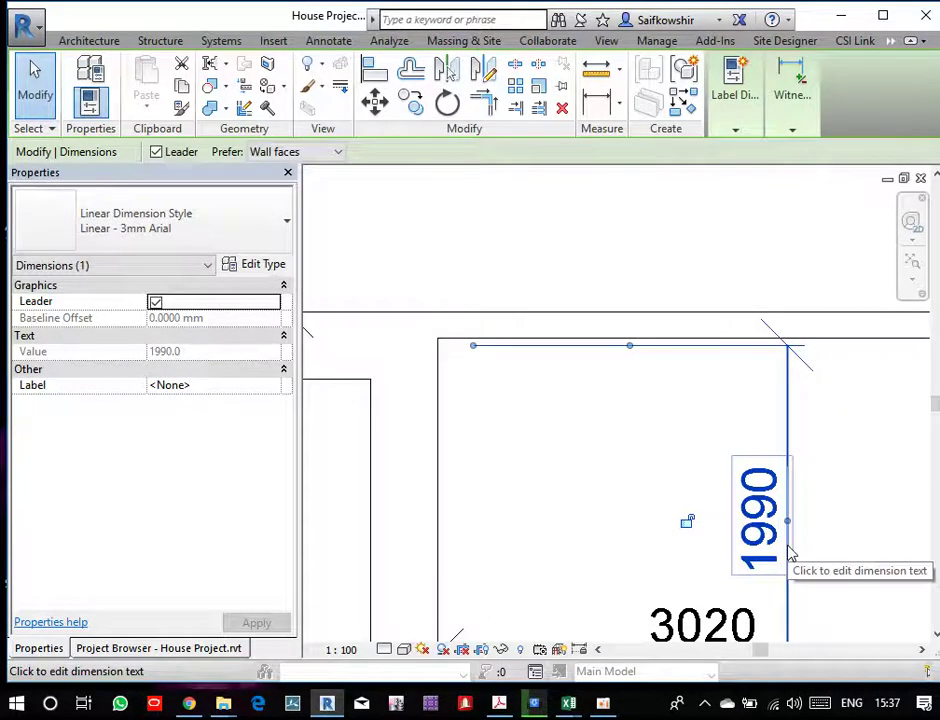
{"action": "key", "text": "Delete"}
{"action": "scroll", "coordinate": [718, 495], "scroll_direction": "down", "scroll_amount": 2}
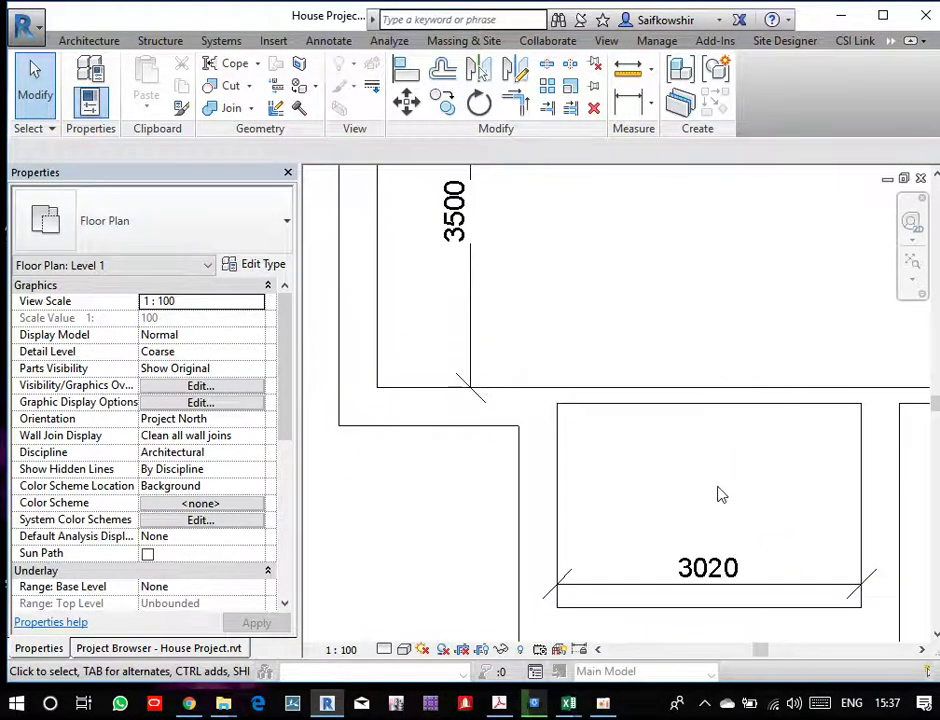
- Place an aligned dimension (DI) between the room's bottom and upper walls, reading 2030
{"action": "key", "text": "d"}
{"action": "key", "text": "i"}
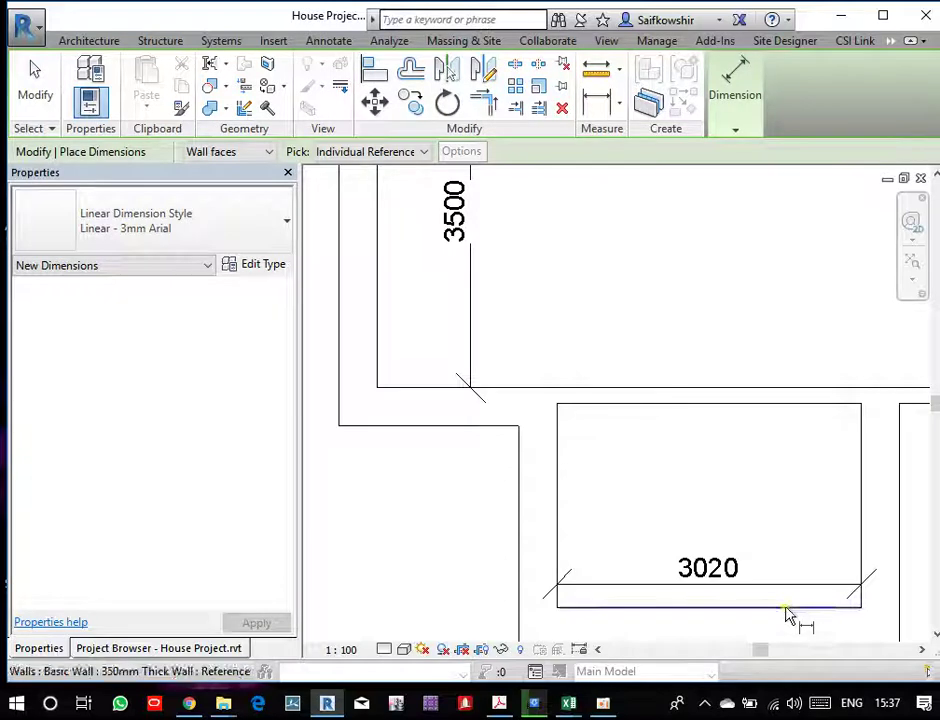
{"action": "left_click", "coordinate": [788, 609]}
{"action": "left_click", "coordinate": [782, 405]}
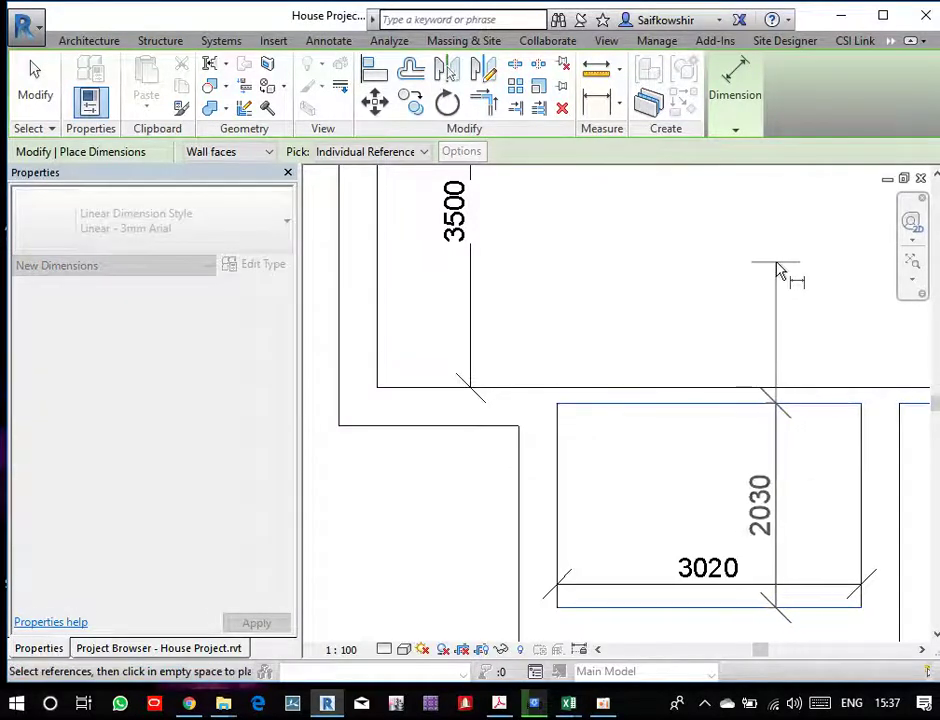
{"action": "left_click", "coordinate": [778, 268]}
{"action": "scroll", "coordinate": [686, 294], "scroll_direction": "down", "scroll_amount": 3}
{"action": "scroll", "coordinate": [684, 294], "scroll_direction": "up", "scroll_amount": 2}
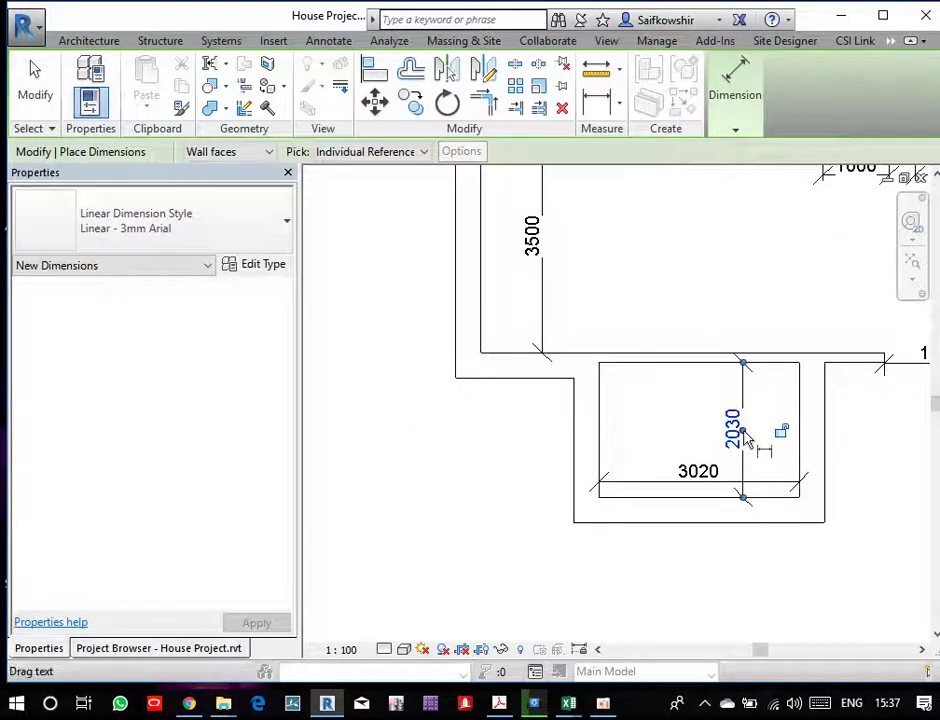
{"action": "left_click", "coordinate": [38, 88]}
{"action": "scroll", "coordinate": [609, 350], "scroll_direction": "down", "scroll_amount": 2}
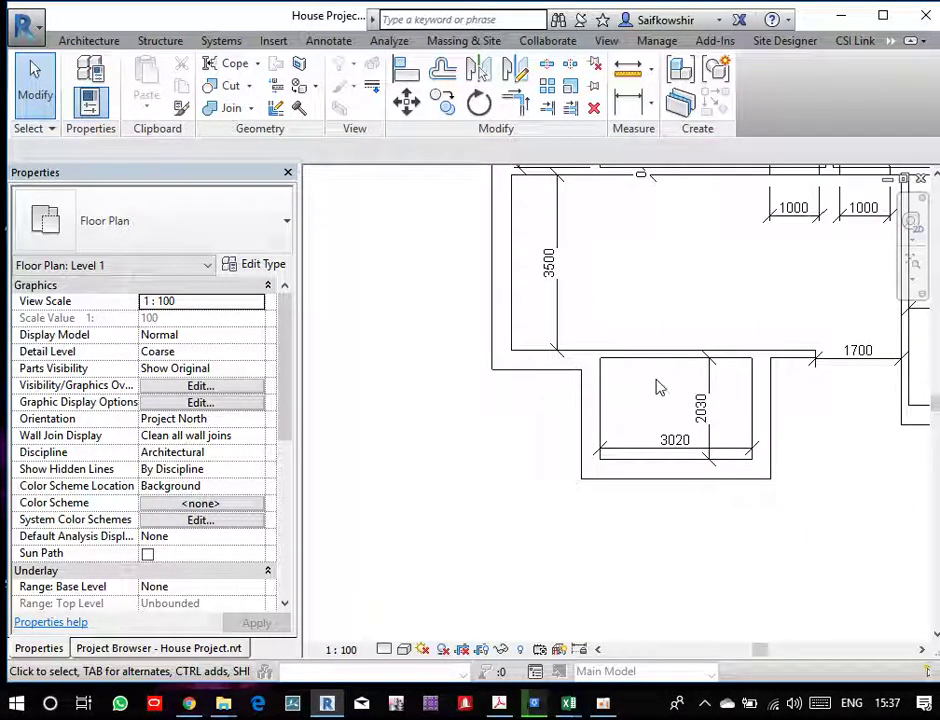
- Move the room's bottom wall so its depth reads 2000
{"action": "left_click", "coordinate": [684, 478]}
{"action": "left_click", "coordinate": [701, 405]}
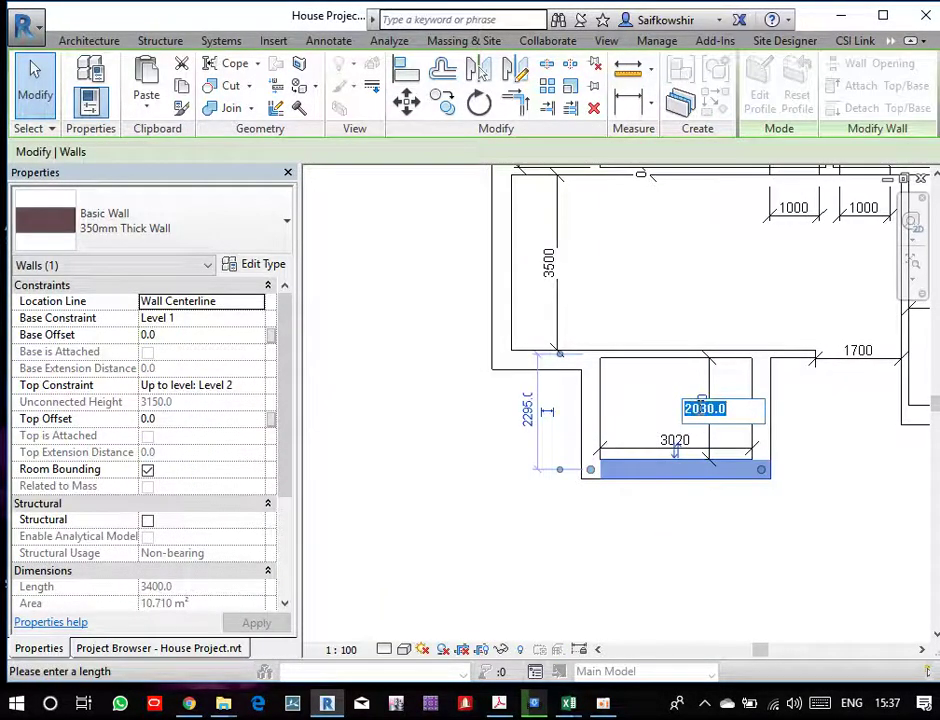
{"action": "type", "text": "2"}
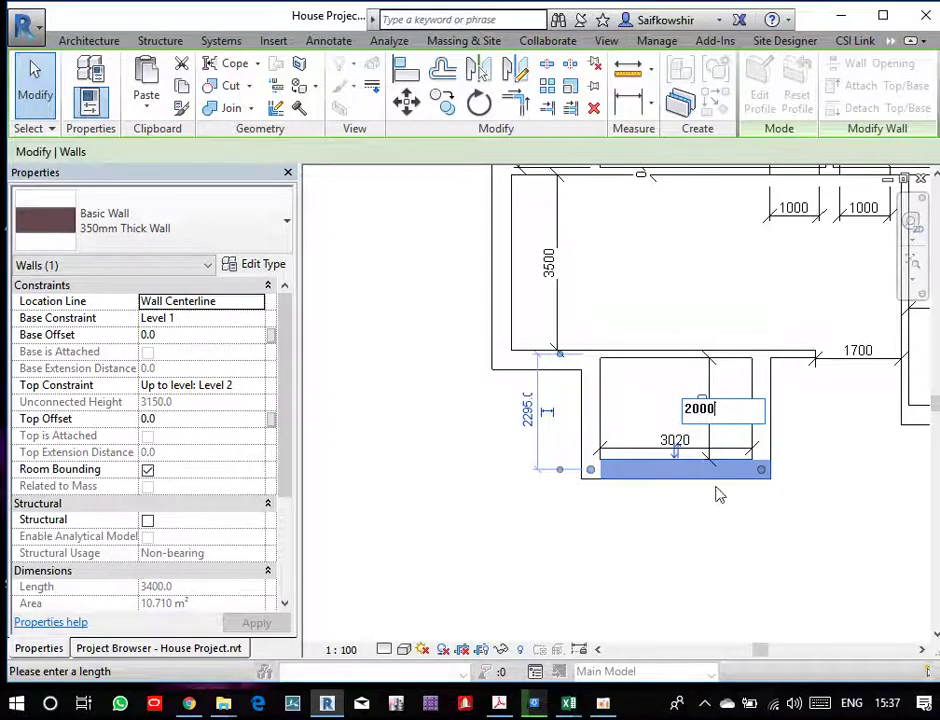
{"action": "key", "text": "Return"}
{"action": "key", "text": "Escape"}
{"action": "scroll", "coordinate": [775, 497], "scroll_direction": "down", "scroll_amount": 2}
{"action": "middle_click_drag", "start_coordinate": [775, 497], "coordinate": [717, 411]}
{"action": "scroll", "coordinate": [717, 411], "scroll_direction": "down", "scroll_amount": 1}
- Extend the lower left exterior wall downward to 8100 long
{"action": "left_click", "coordinate": [588, 350]}
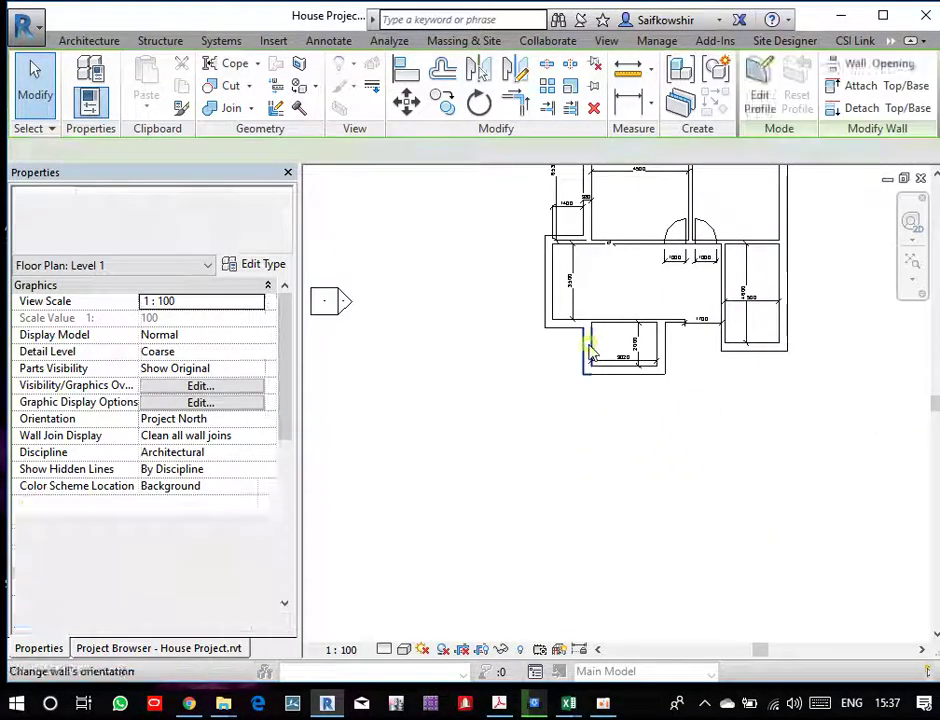
{"action": "left_click_drag", "start_coordinate": [588, 380], "coordinate": [592, 500]}
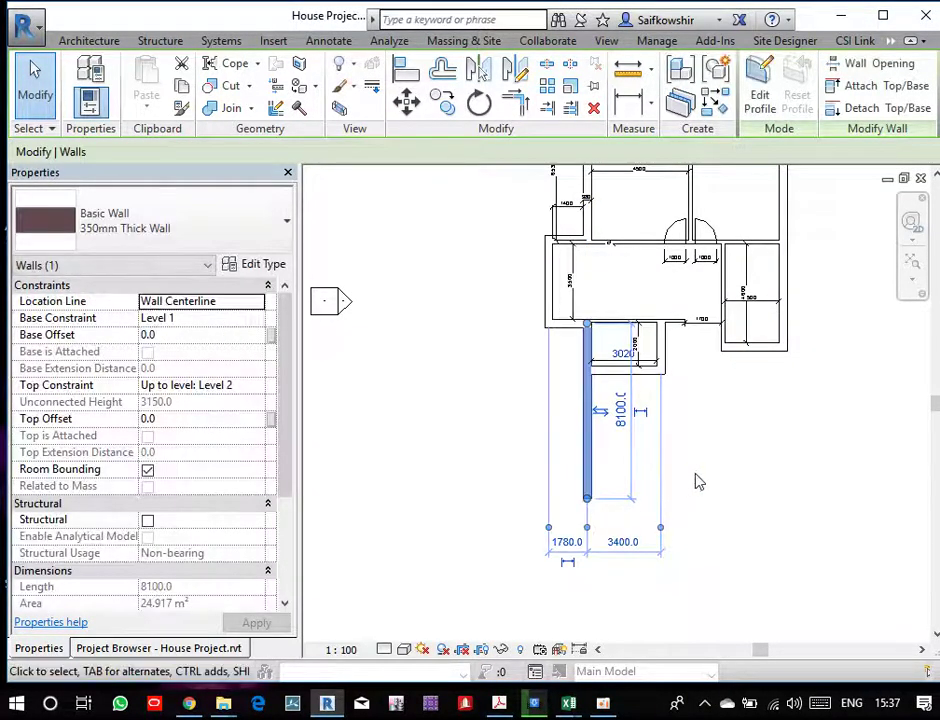
{"action": "left_click", "coordinate": [693, 467]}
{"action": "scroll", "coordinate": [626, 441], "scroll_direction": "down", "scroll_amount": 2}
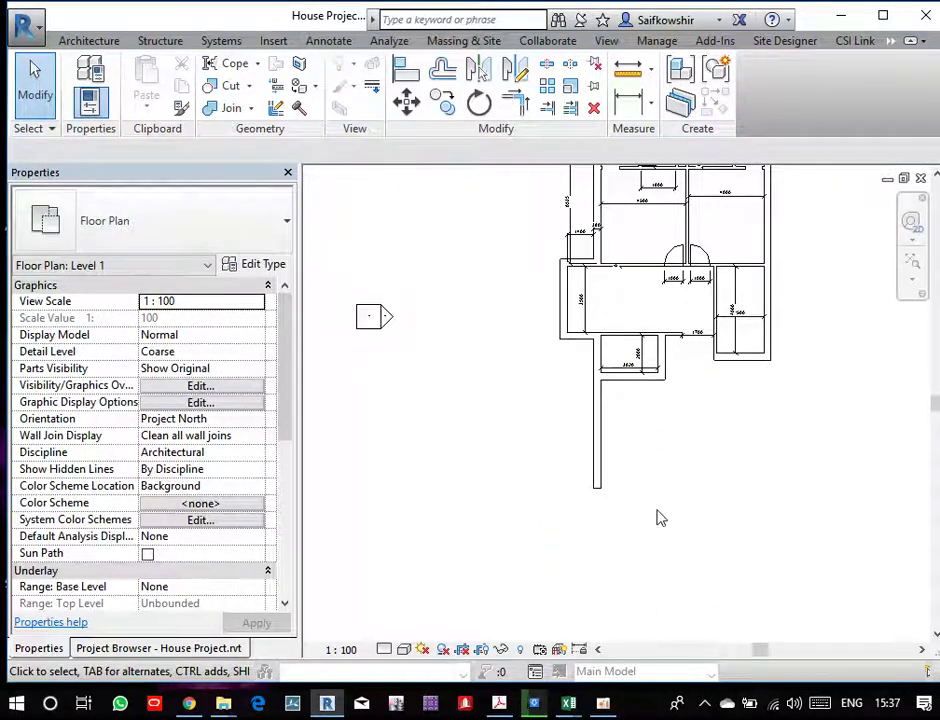
{"action": "scroll", "coordinate": [657, 517], "scroll_direction": "up", "scroll_amount": 1}
{"action": "mouse_move", "coordinate": [657, 517]}
{"action": "middle_mouse_down"}
{"action": "mouse_move", "coordinate": [797, 390]}
{"action": "mouse_move", "coordinate": [757, 380]}
{"action": "middle_mouse_up"}
- Extend the right exterior wall downward to 20400 long
{"action": "left_click", "coordinate": [747, 355]}
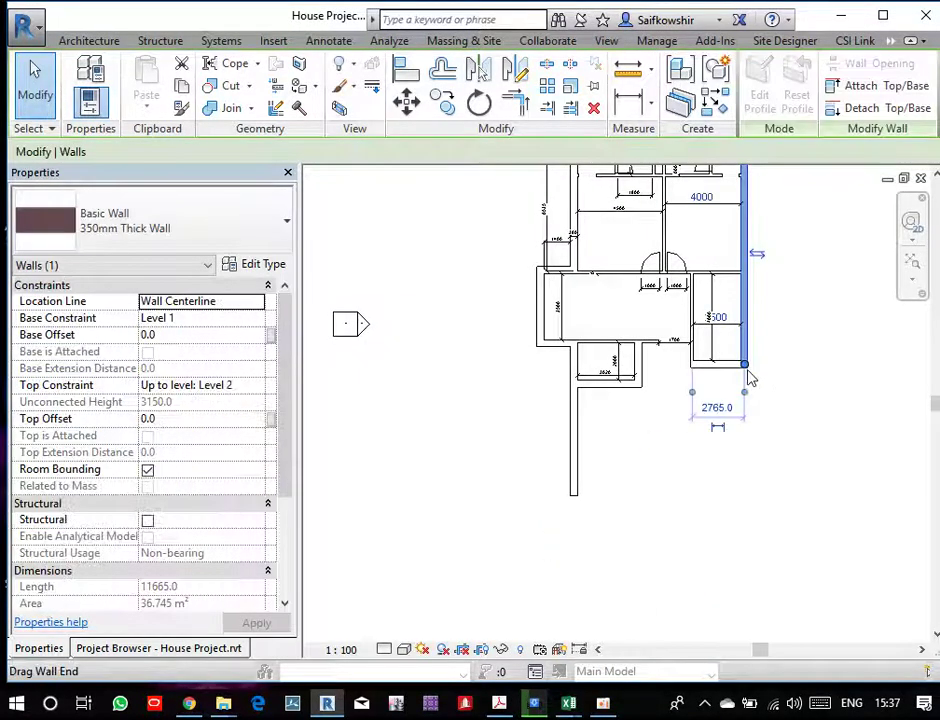
{"action": "left_click_drag", "start_coordinate": [747, 375], "coordinate": [741, 530]}
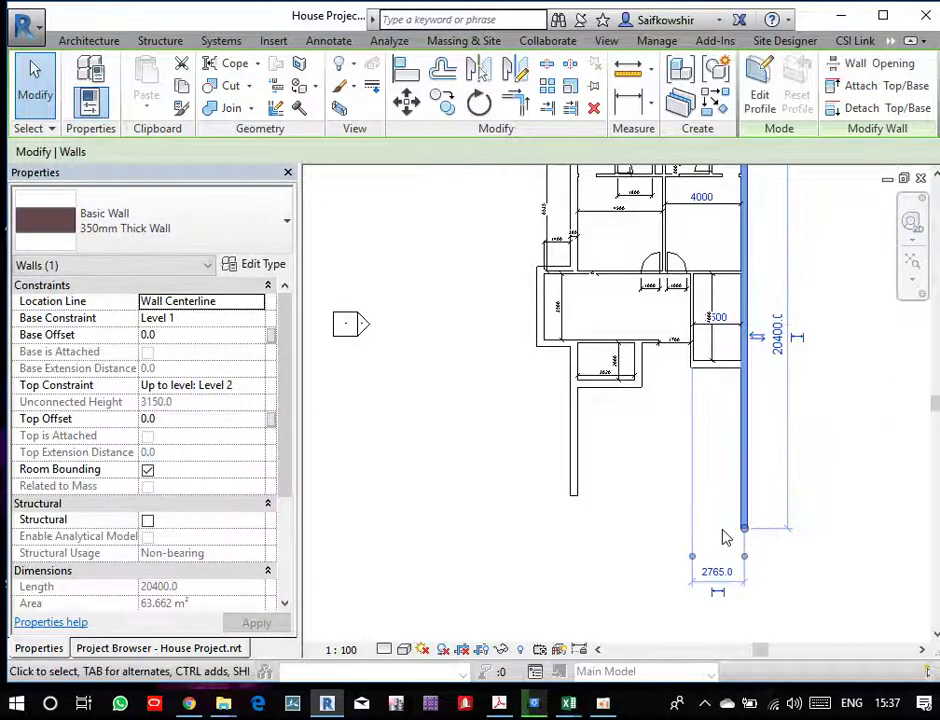
{"action": "right_click", "coordinate": [741, 494]}
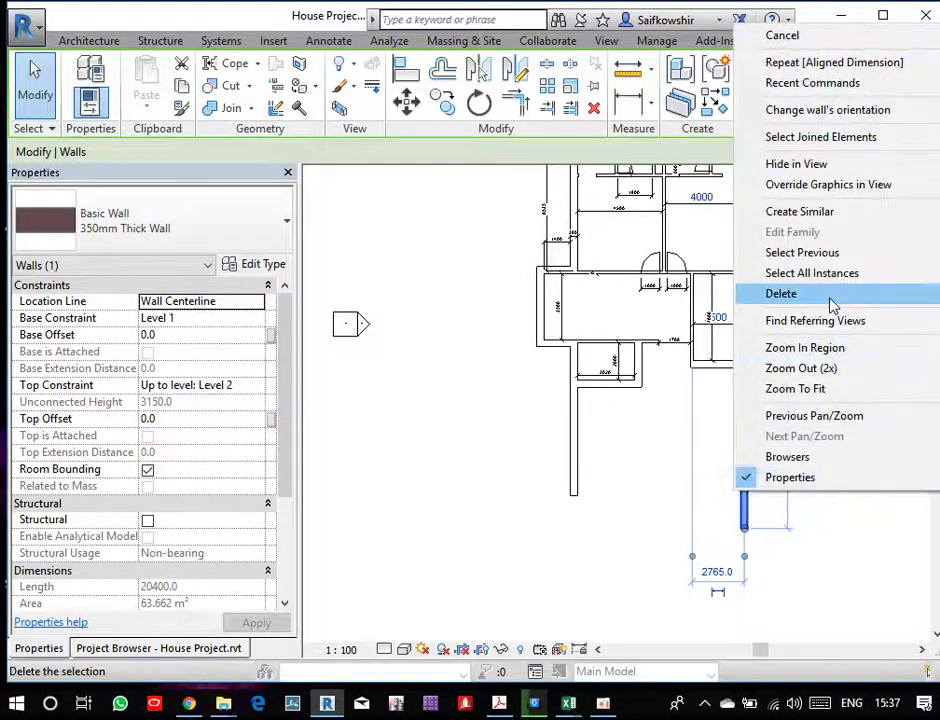
{"action": "left_click", "coordinate": [826, 217]}
- Draw a wall chain from the extended wall's end: a 4265 run, then up to the wall intersection
{"action": "left_click", "coordinate": [744, 527]}
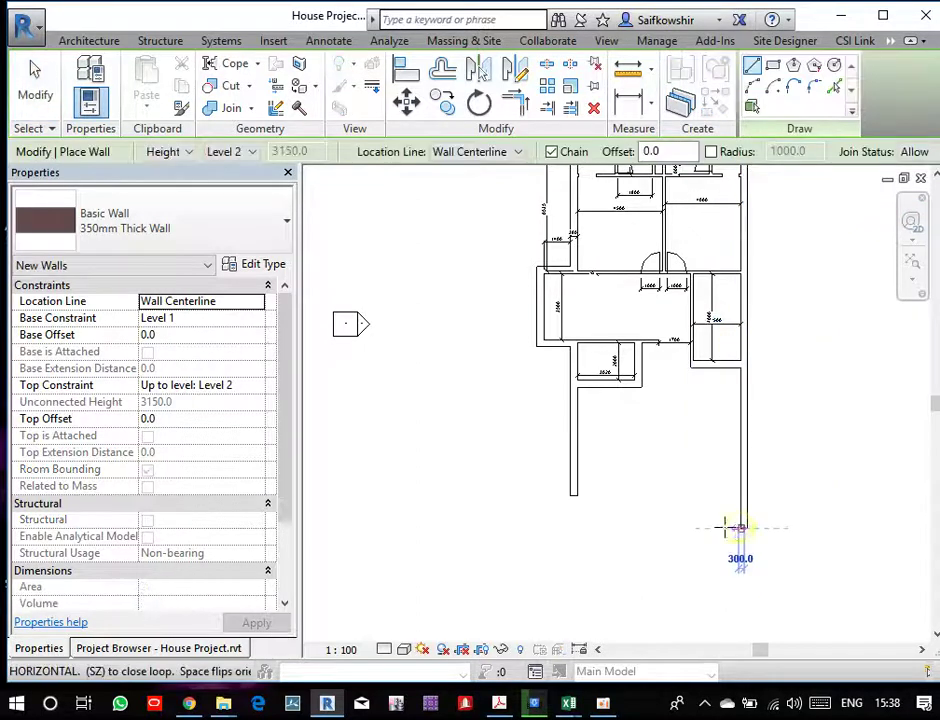
{"action": "left_click", "coordinate": [666, 527]}
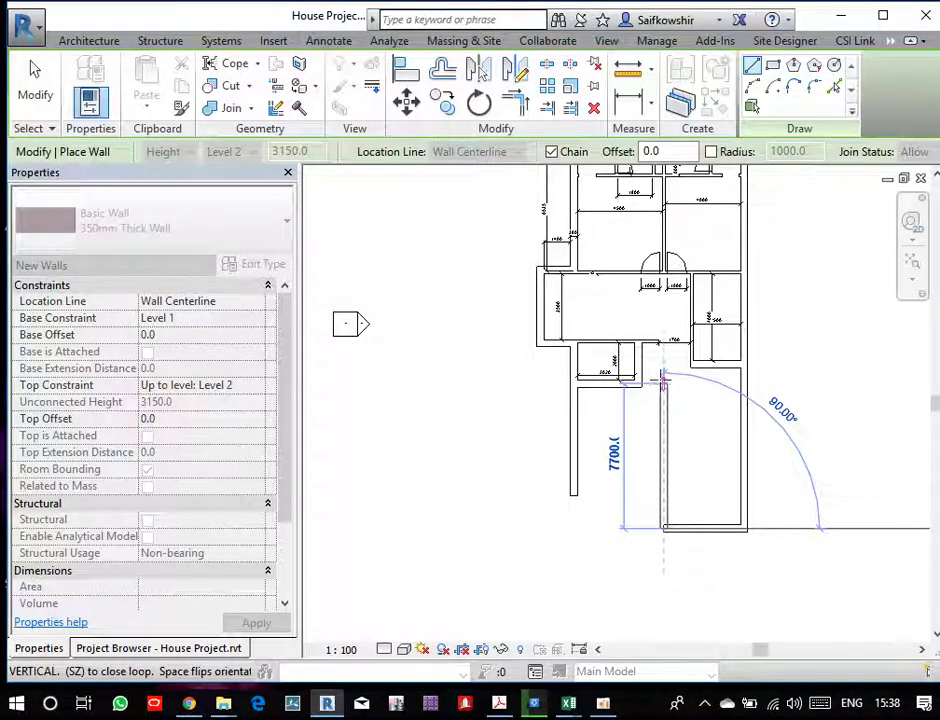
{"action": "scroll", "coordinate": [663, 378], "scroll_direction": "up", "scroll_amount": 1}
{"action": "scroll", "coordinate": [665, 372], "scroll_direction": "up", "scroll_amount": 2}
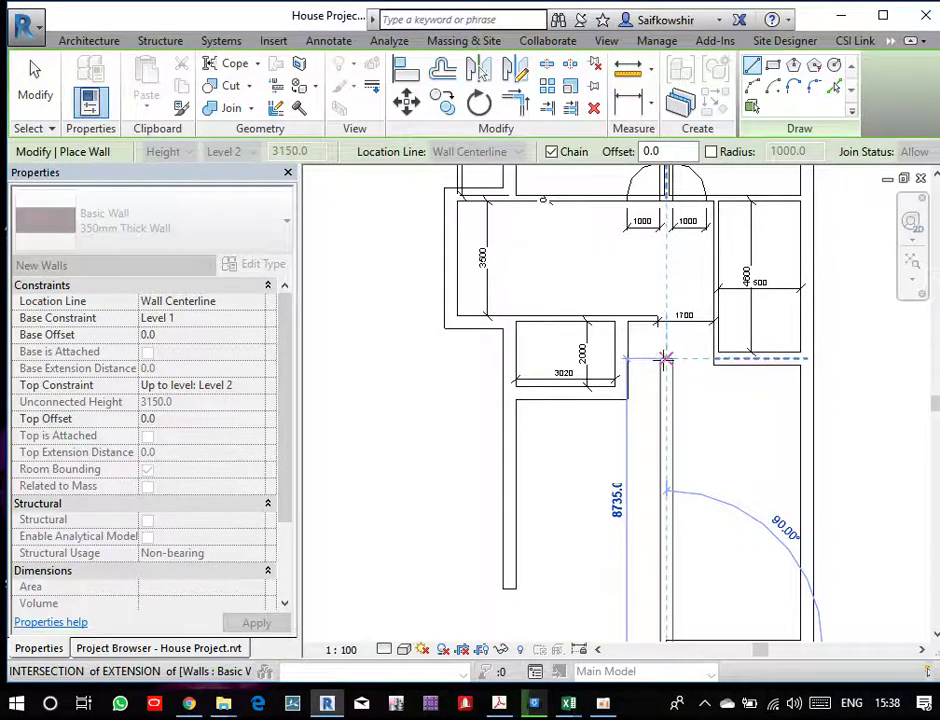
{"action": "left_click", "coordinate": [665, 357]}
{"action": "right_click", "coordinate": [688, 390]}
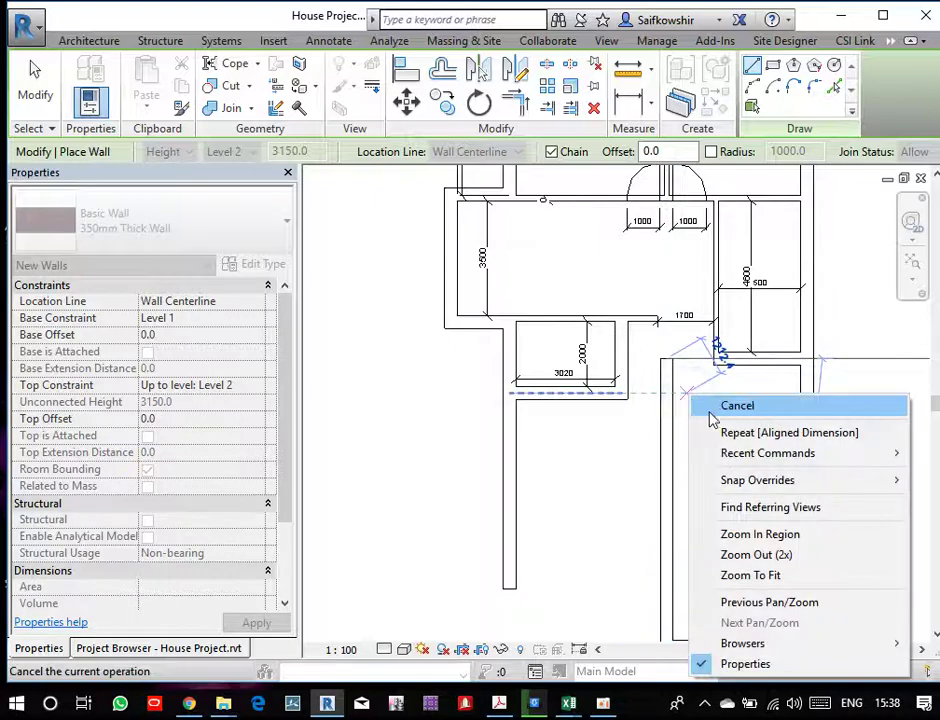
{"action": "left_click", "coordinate": [711, 406]}
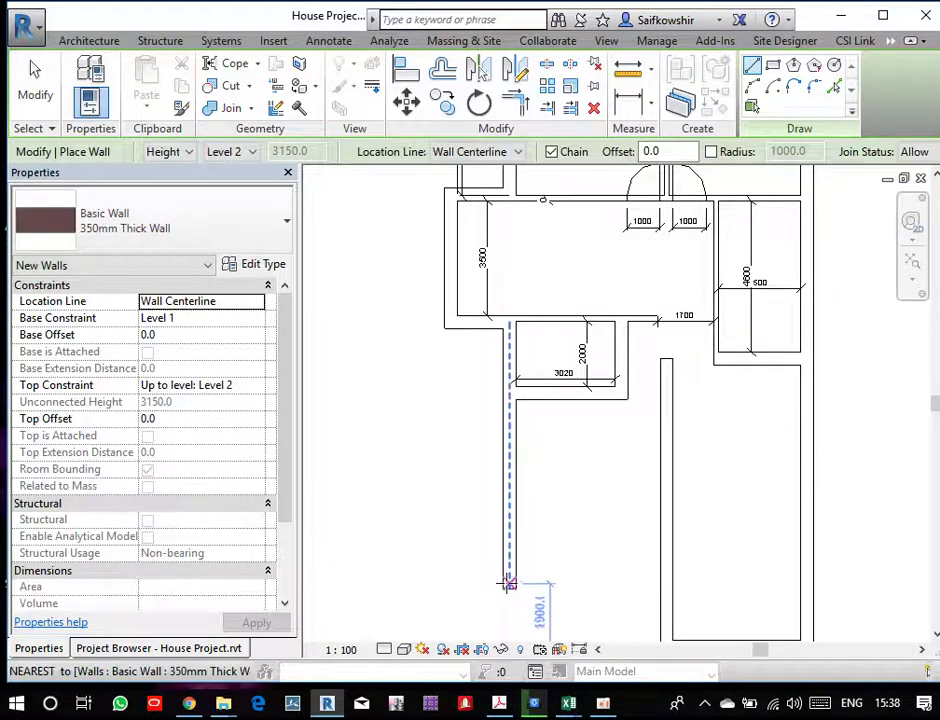
- Draw the bottom wall from the bottom-left corner to the right wall line
{"action": "left_click", "coordinate": [509, 586]}
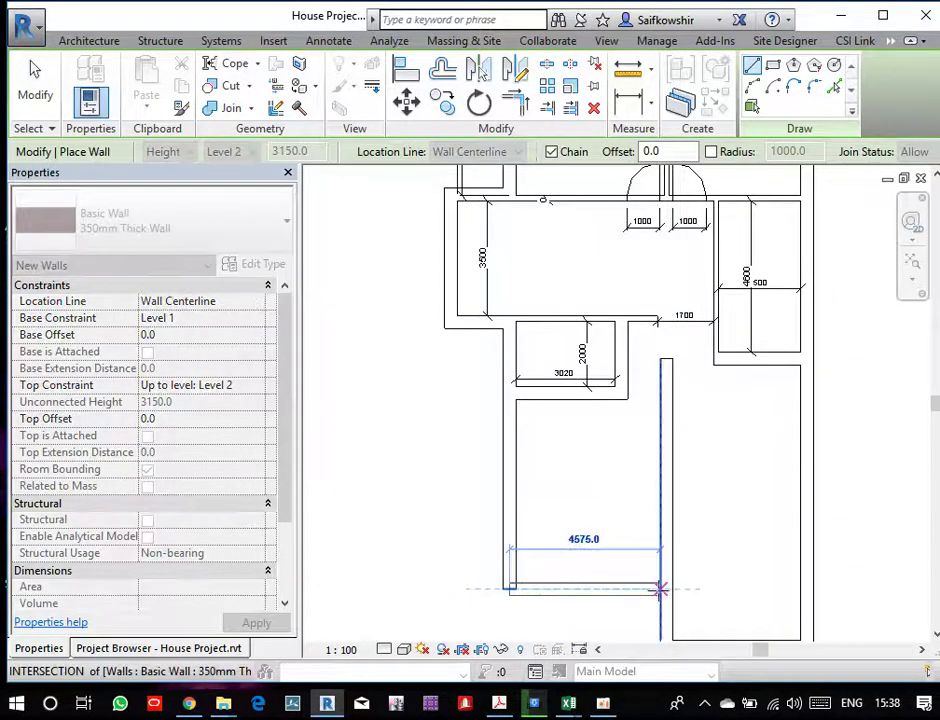
{"action": "left_click", "coordinate": [663, 589]}
{"action": "key", "text": "Escape"}
{"action": "right_click", "coordinate": [686, 562]}
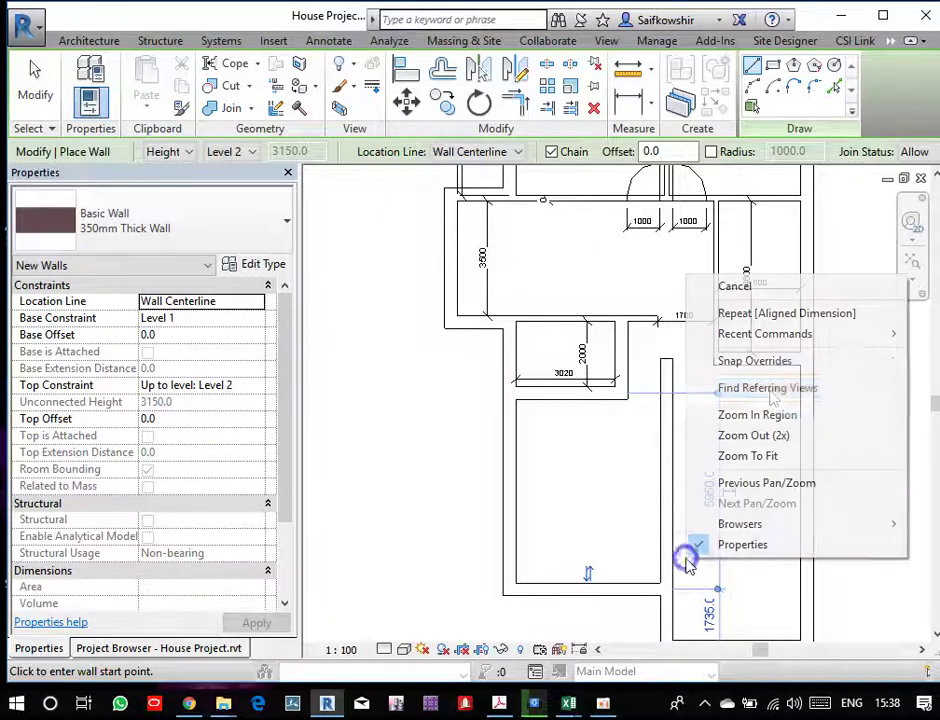
{"action": "left_click", "coordinate": [768, 287]}
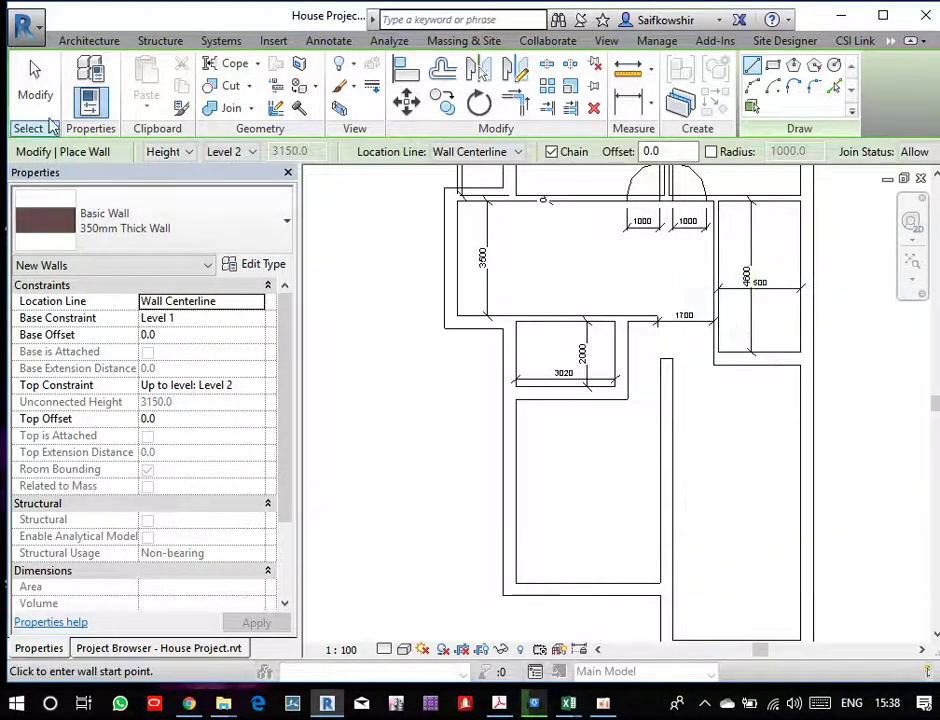
{"action": "left_click", "coordinate": [35, 80]}
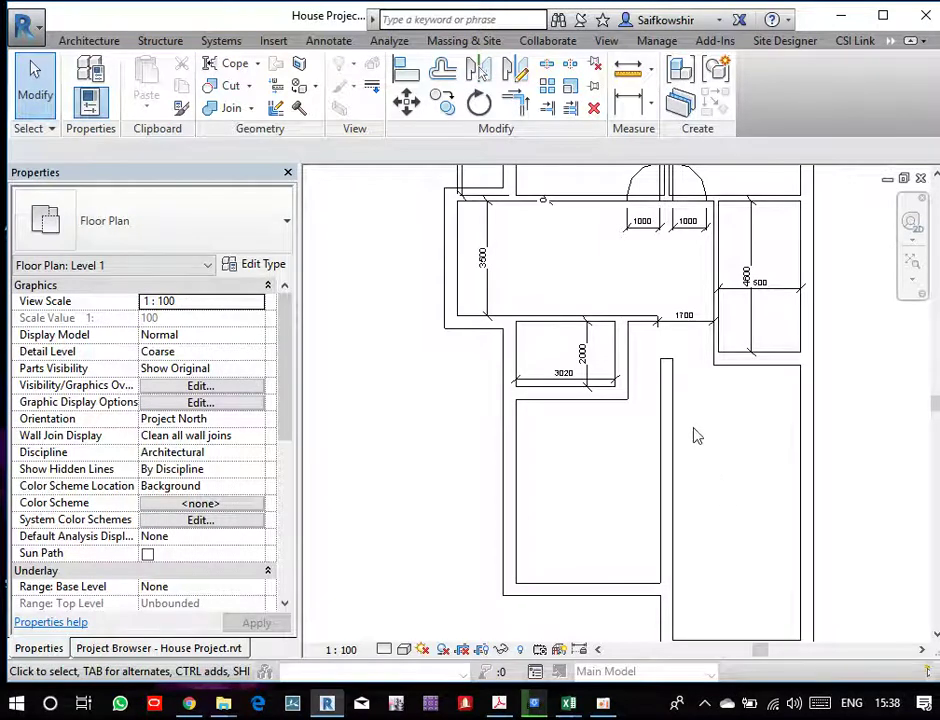
- Place an 8355 aligned dimension (DI) from the right-hand room's top wall to its bottom wall
{"action": "scroll", "coordinate": [697, 436], "scroll_direction": "up", "scroll_amount": 1}
{"action": "scroll", "coordinate": [697, 436], "scroll_direction": "down", "scroll_amount": 1}
{"action": "middle_click_drag", "start_coordinate": [709, 395], "coordinate": [693, 352]}
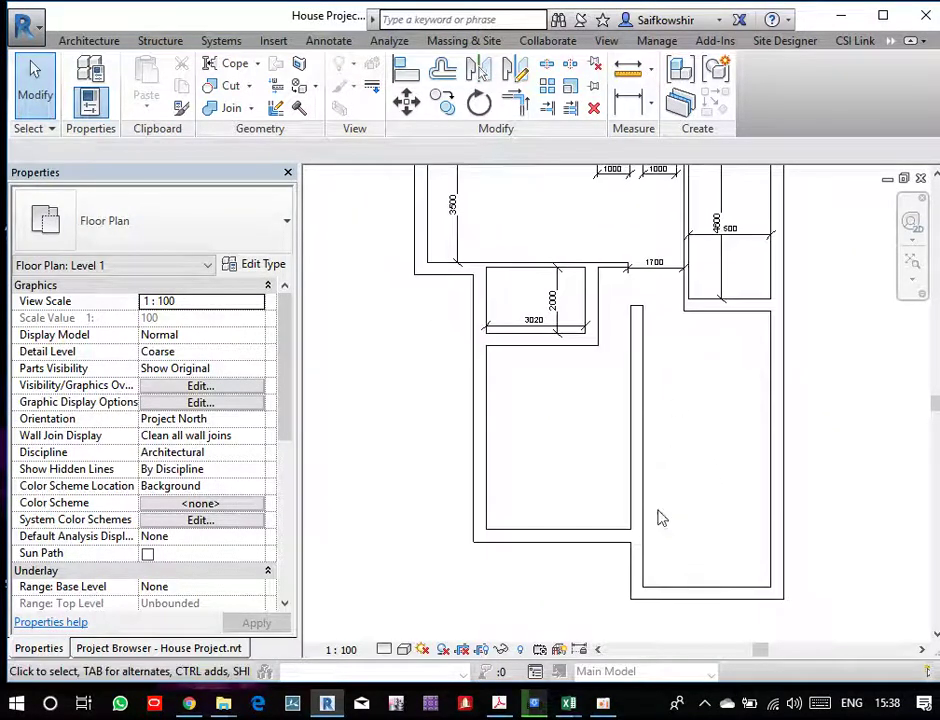
{"action": "scroll", "coordinate": [655, 530], "scroll_direction": "up", "scroll_amount": 1}
{"action": "scroll", "coordinate": [640, 540], "scroll_direction": "up", "scroll_amount": 1}
{"action": "scroll", "coordinate": [645, 528], "scroll_direction": "down", "scroll_amount": 2}
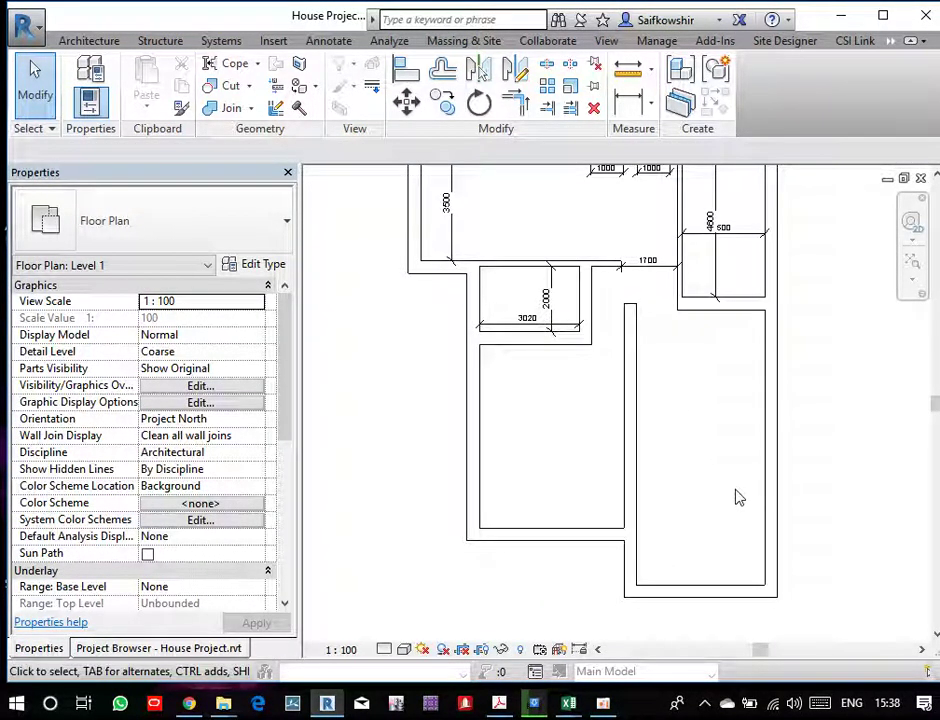
{"action": "key", "text": "d"}
{"action": "key", "text": "i"}
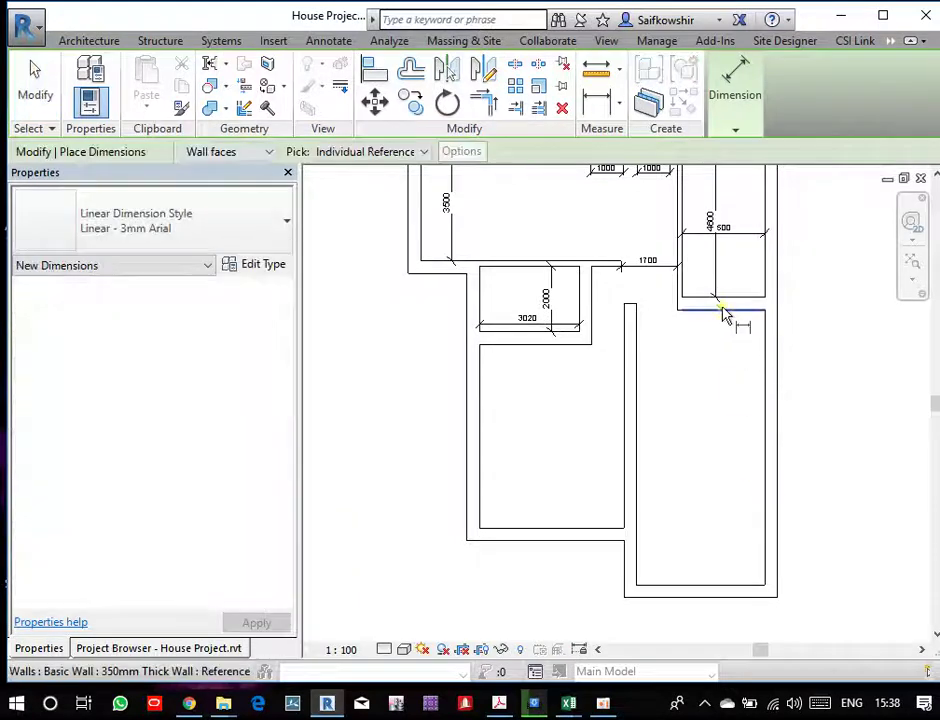
{"action": "left_click", "coordinate": [723, 311]}
{"action": "left_click", "coordinate": [712, 586]}
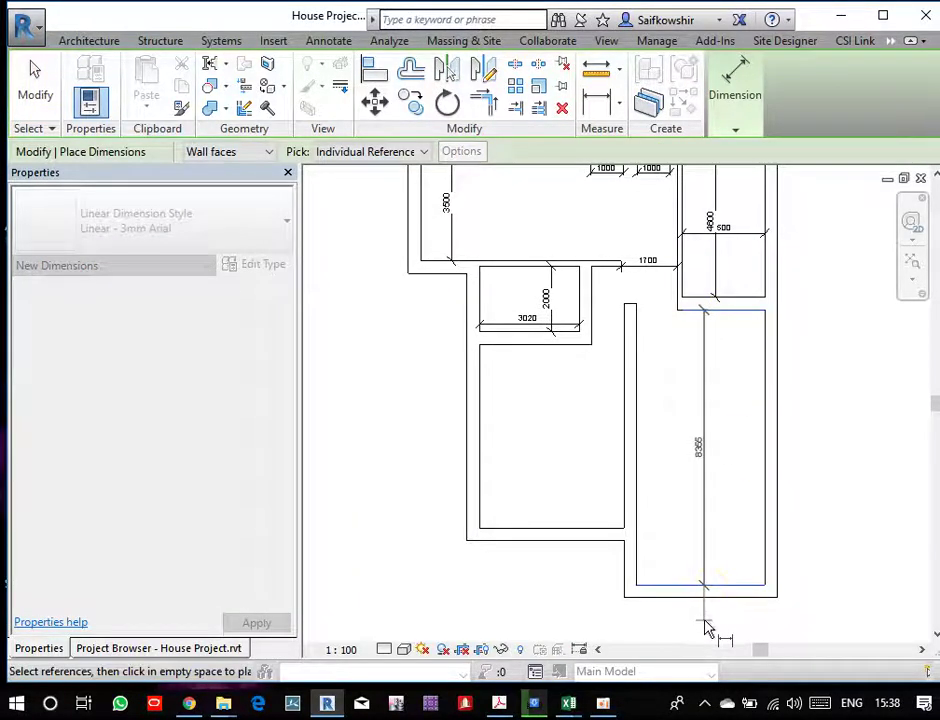
{"action": "left_click", "coordinate": [706, 627]}
{"action": "scroll", "coordinate": [712, 502], "scroll_direction": "up", "scroll_amount": 1}
{"action": "scroll", "coordinate": [720, 499], "scroll_direction": "up", "scroll_amount": 1}
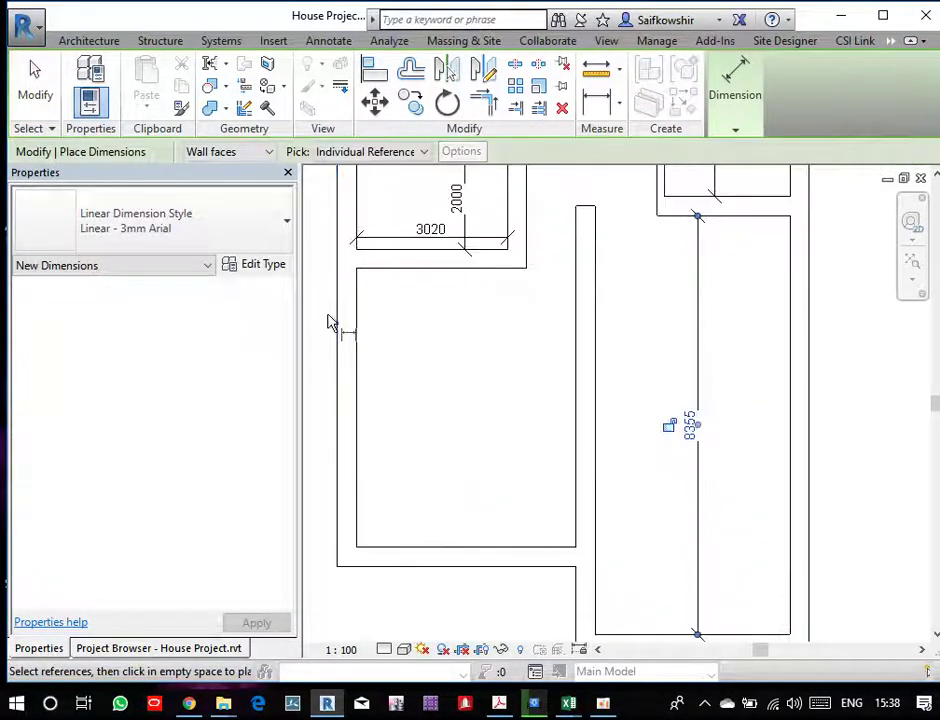
{"action": "left_click", "coordinate": [36, 86]}
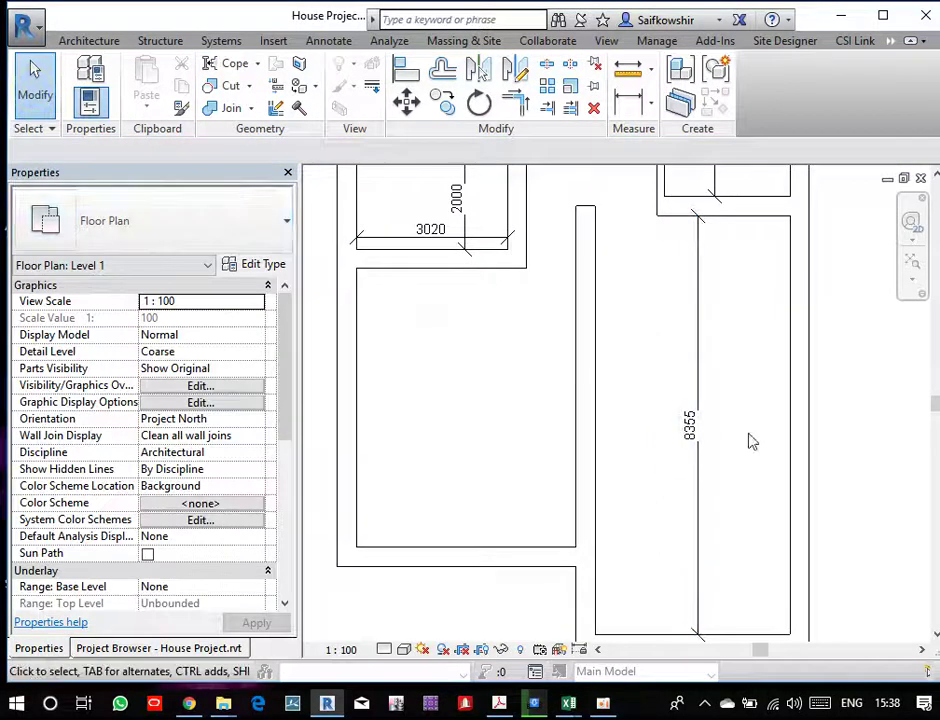
{"action": "left_click", "coordinate": [765, 637]}
- Change the right-hand room's length from 8355 to 6000, unjoining walls so the bottom wall moves
{"action": "left_click", "coordinate": [690, 425]}
{"action": "type", "text": "6"}
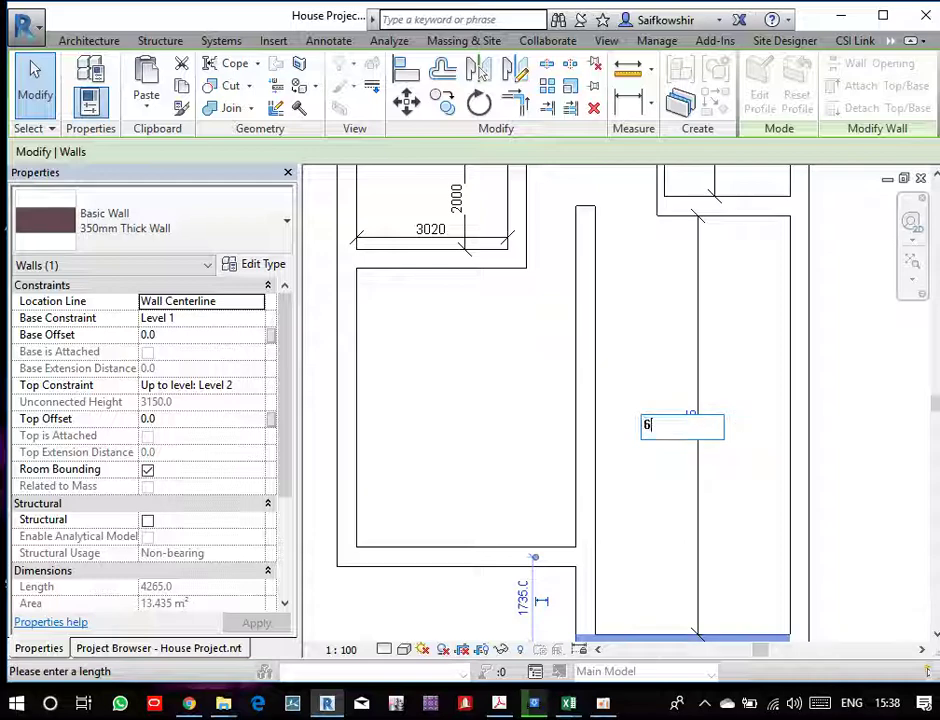
{"action": "type", "text": "000"}
{"action": "key", "text": "Return"}
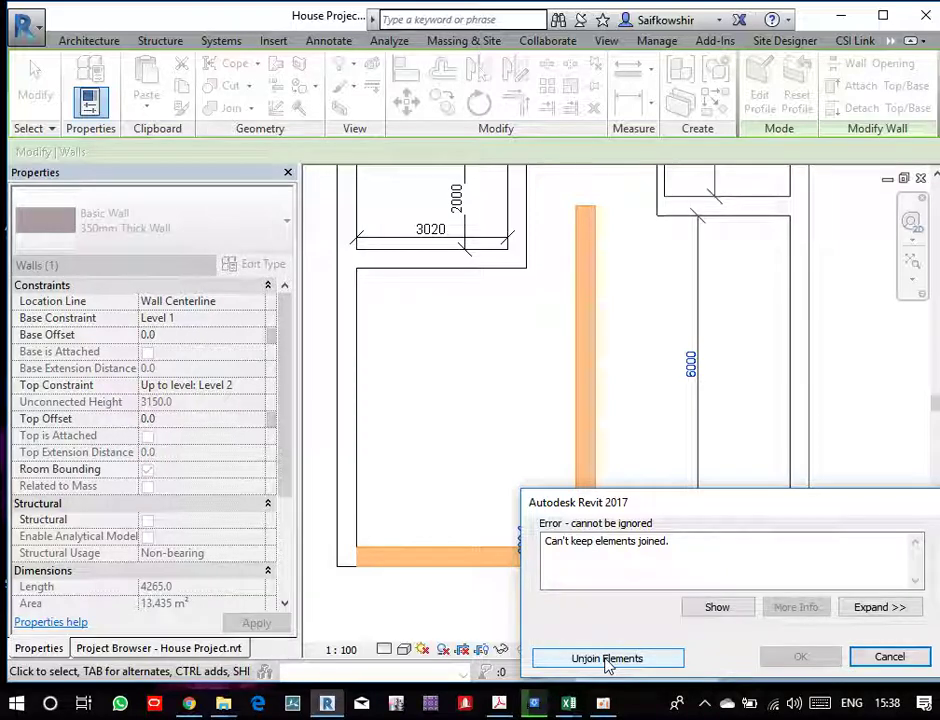
{"action": "left_click", "coordinate": [607, 659]}
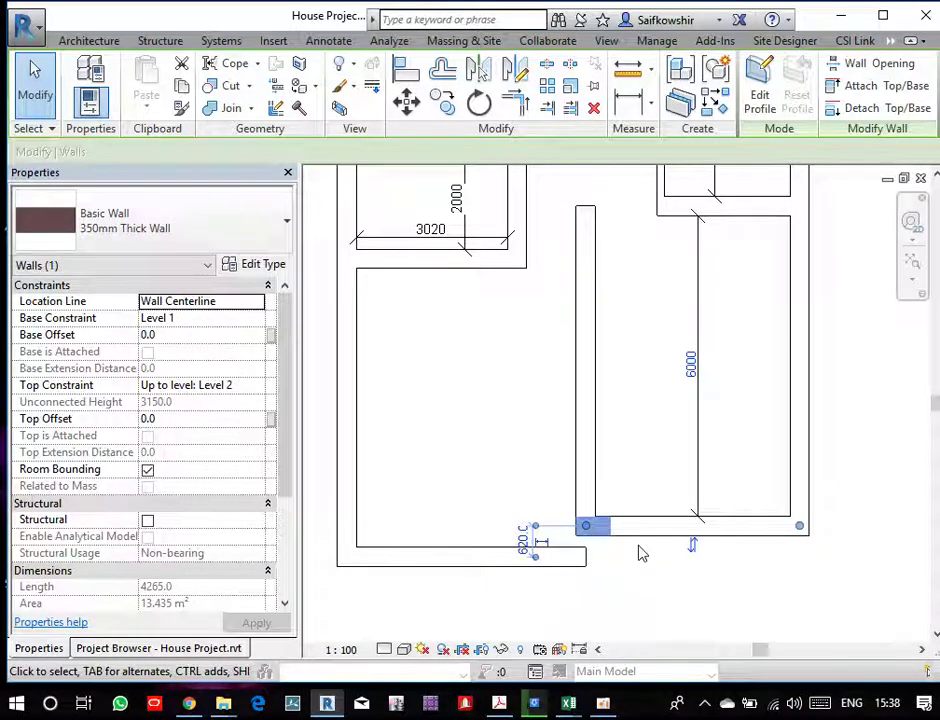
{"action": "left_click", "coordinate": [671, 357]}
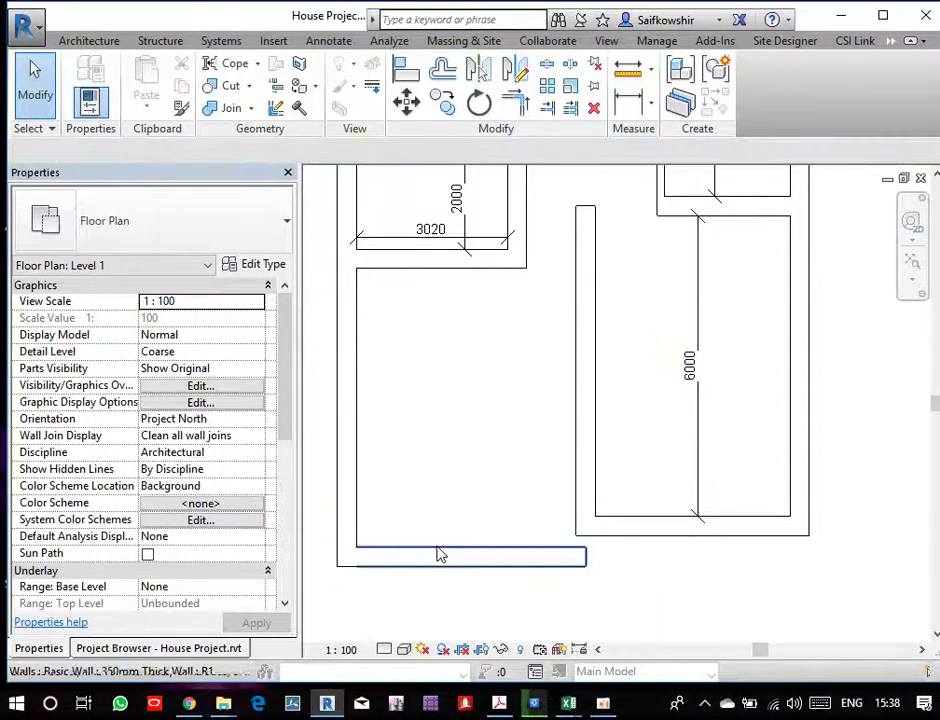
- Drag the lower-left room's long bottom wall upward in two moves to shorten the room
{"action": "left_click", "coordinate": [452, 550]}
{"action": "left_click_drag", "start_coordinate": [452, 549], "coordinate": [449, 475]}
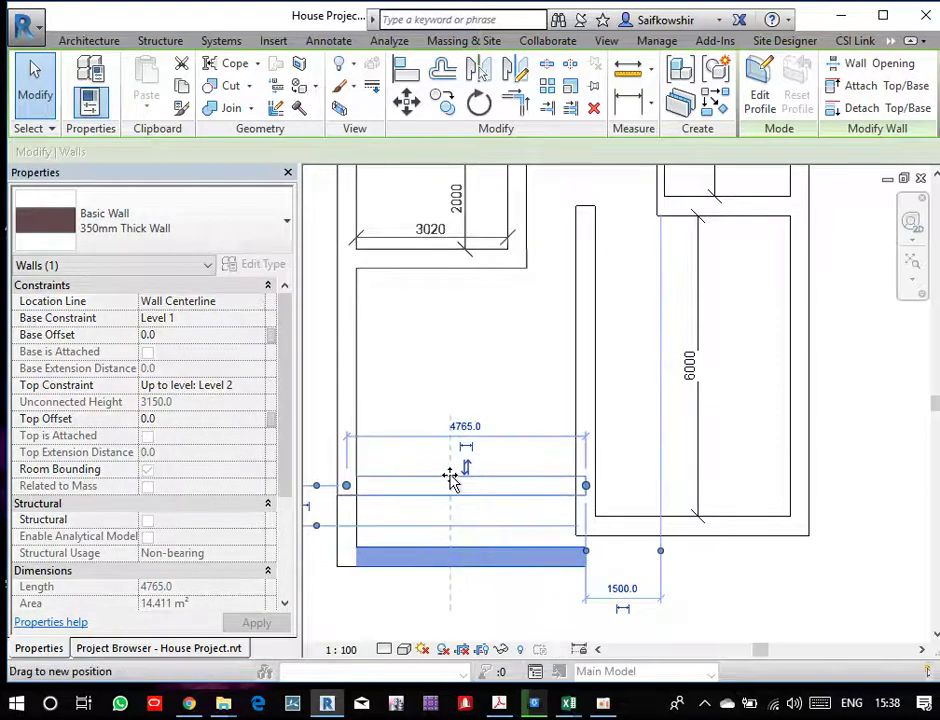
{"action": "left_click", "coordinate": [478, 405]}
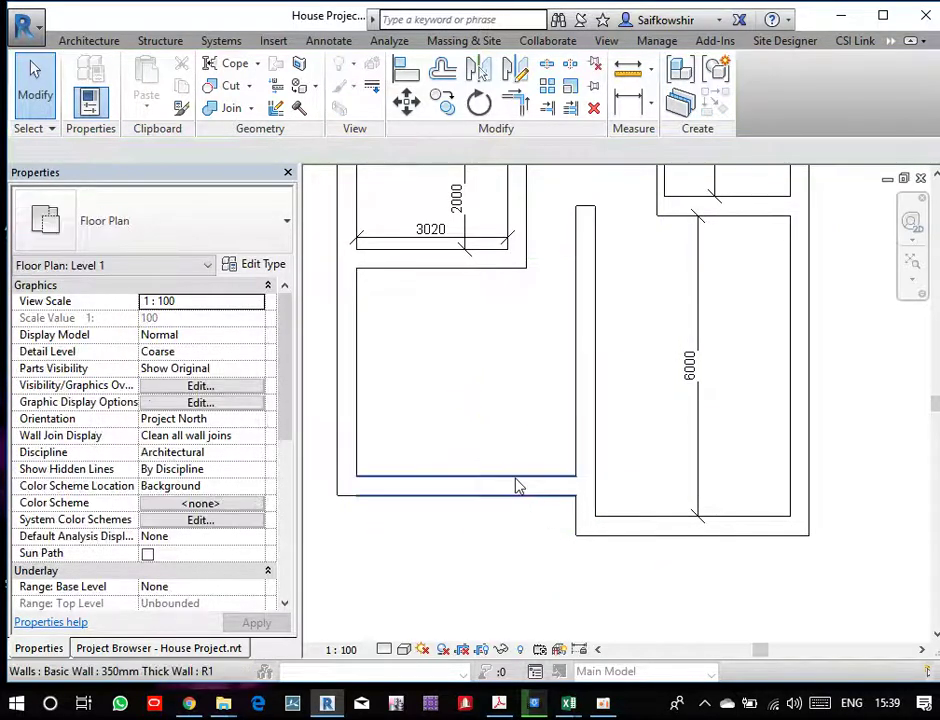
{"action": "left_click", "coordinate": [518, 484]}
{"action": "left_click_drag", "start_coordinate": [506, 476], "coordinate": [508, 449]}
{"action": "left_click", "coordinate": [514, 411]}
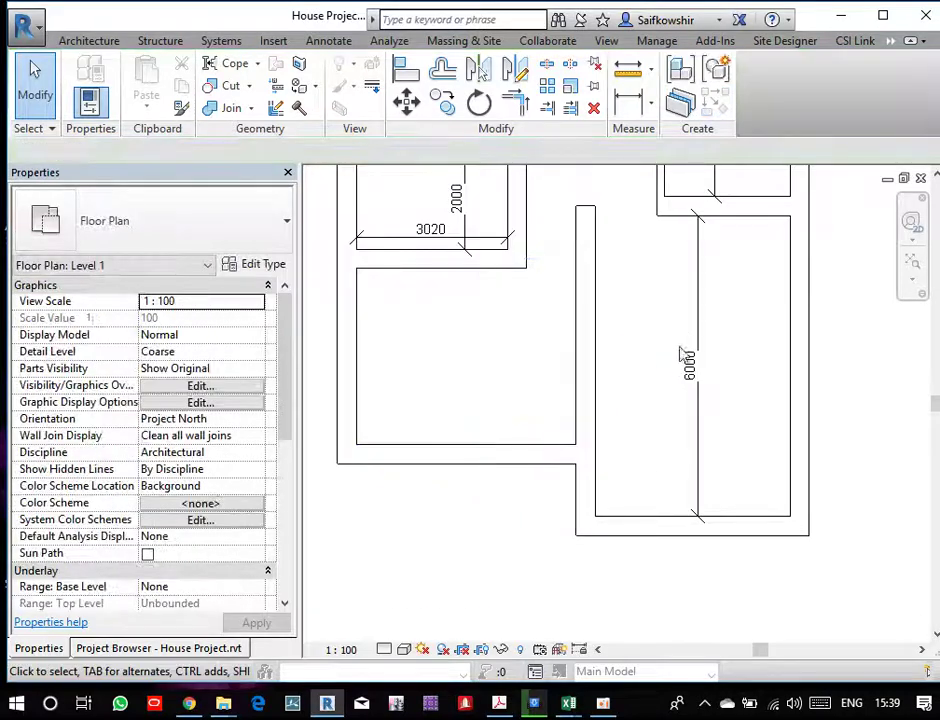
- Bring the rooms above into view and start Trim/Extend to Corner with TR
{"action": "scroll", "coordinate": [762, 385], "scroll_direction": "down", "scroll_amount": 2}
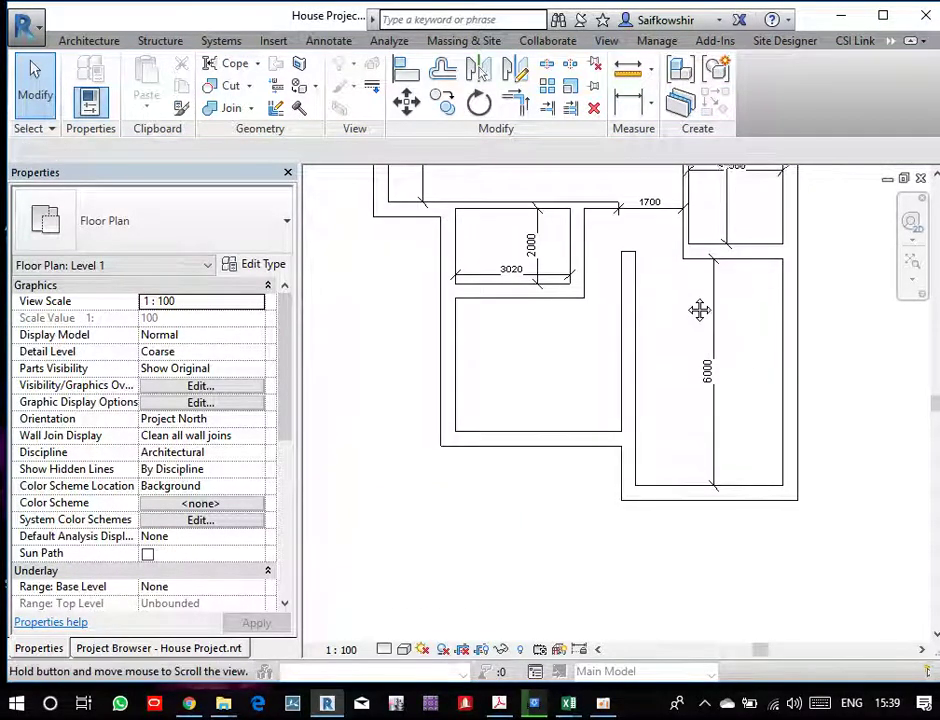
{"action": "middle_click_drag", "start_coordinate": [699, 308], "coordinate": [753, 333]}
{"action": "scroll", "coordinate": [730, 325], "scroll_direction": "up", "scroll_amount": 1}
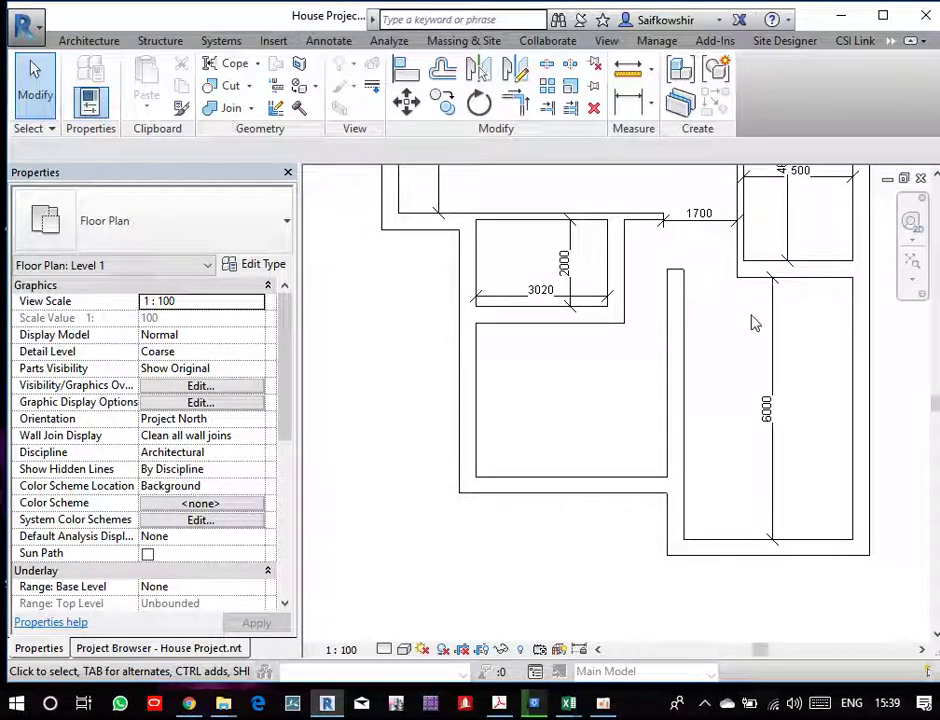
{"action": "key", "text": "t"}
{"action": "key", "text": "r"}
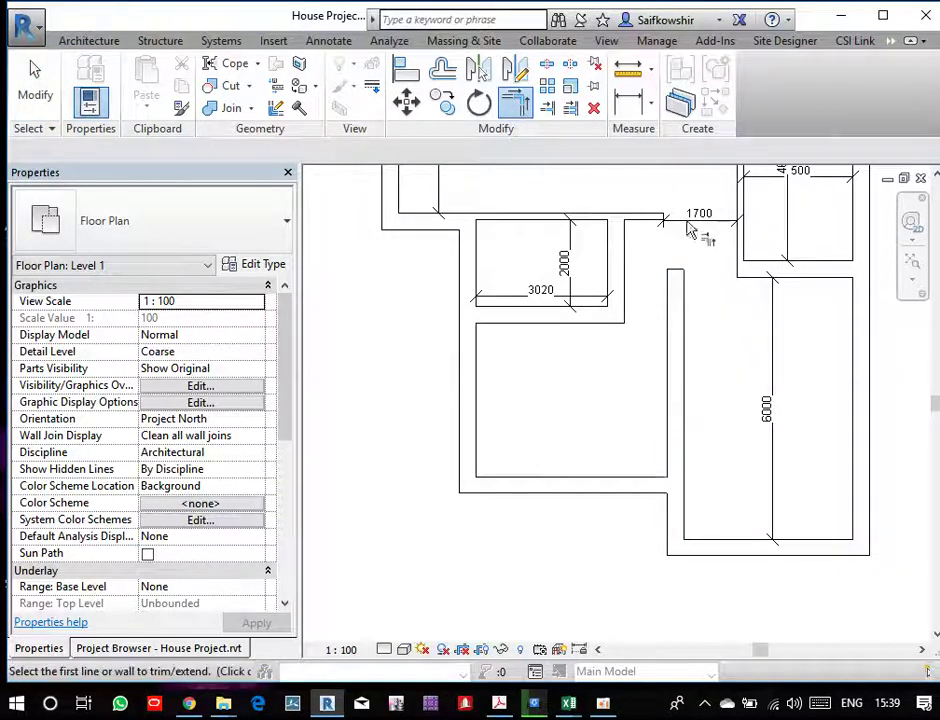
- Trim the horizontal wall and the room's left wall into a corner, then delete the leftover horizontal wall
{"action": "left_click", "coordinate": [750, 271]}
{"action": "left_click", "coordinate": [685, 302]}
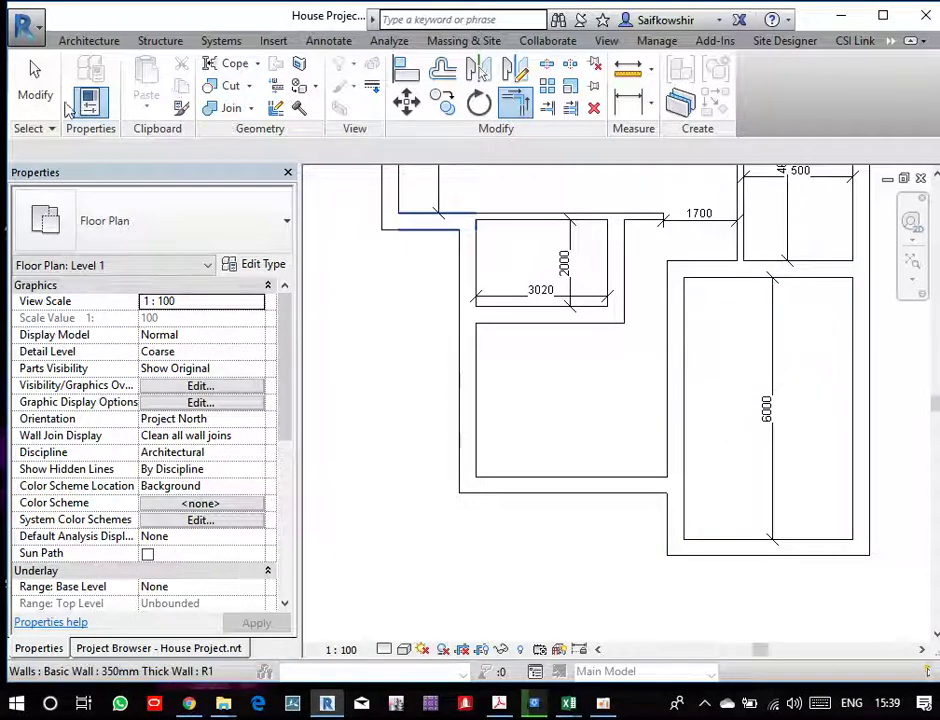
{"action": "left_click", "coordinate": [36, 85]}
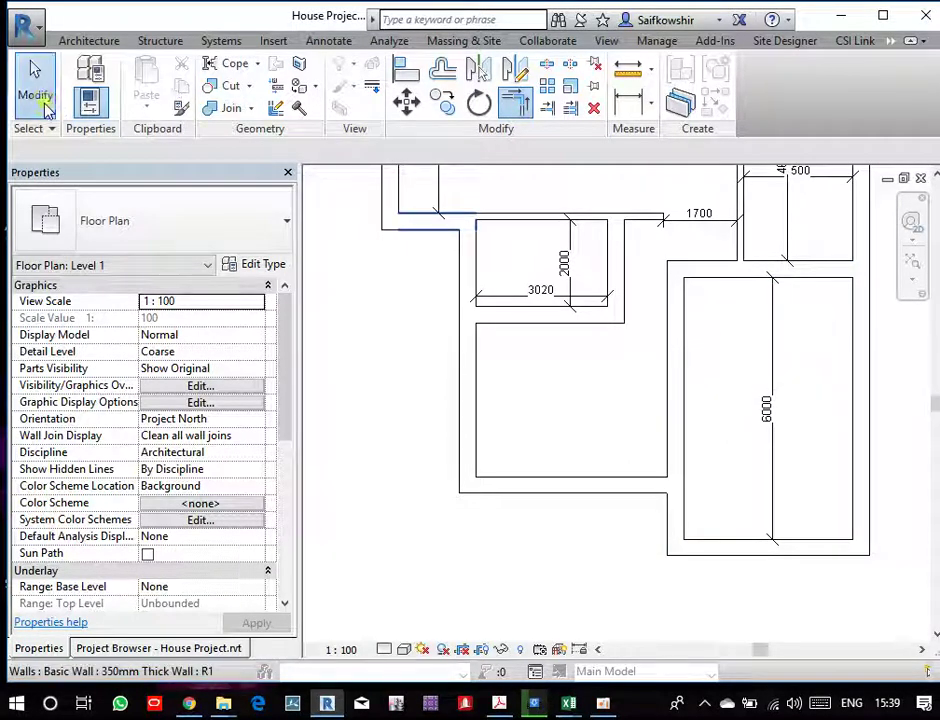
{"action": "left_click", "coordinate": [722, 270]}
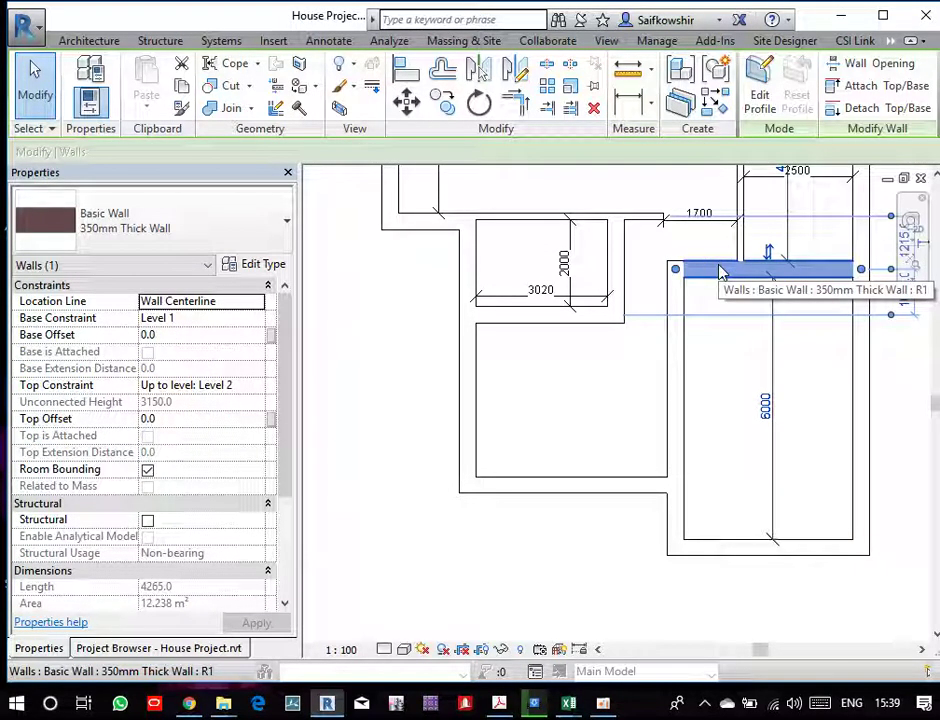
{"action": "key", "text": "Delete"}
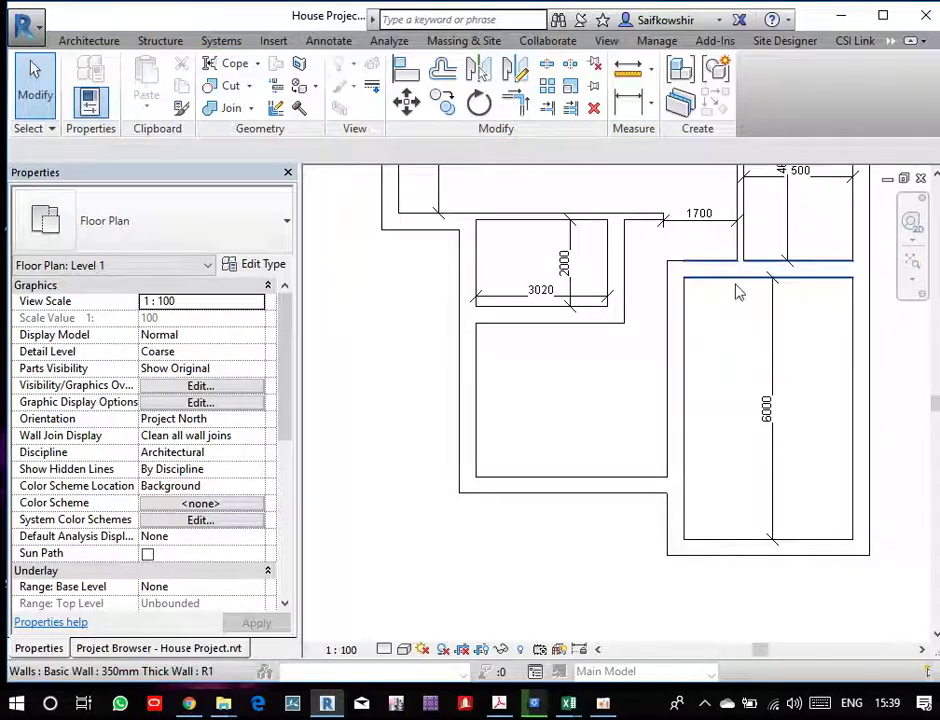
- Use Match Type (MA) to copy one wall's type onto the adjoining top wall, making the room 6115
{"action": "key", "text": "m"}
{"action": "key", "text": "a"}
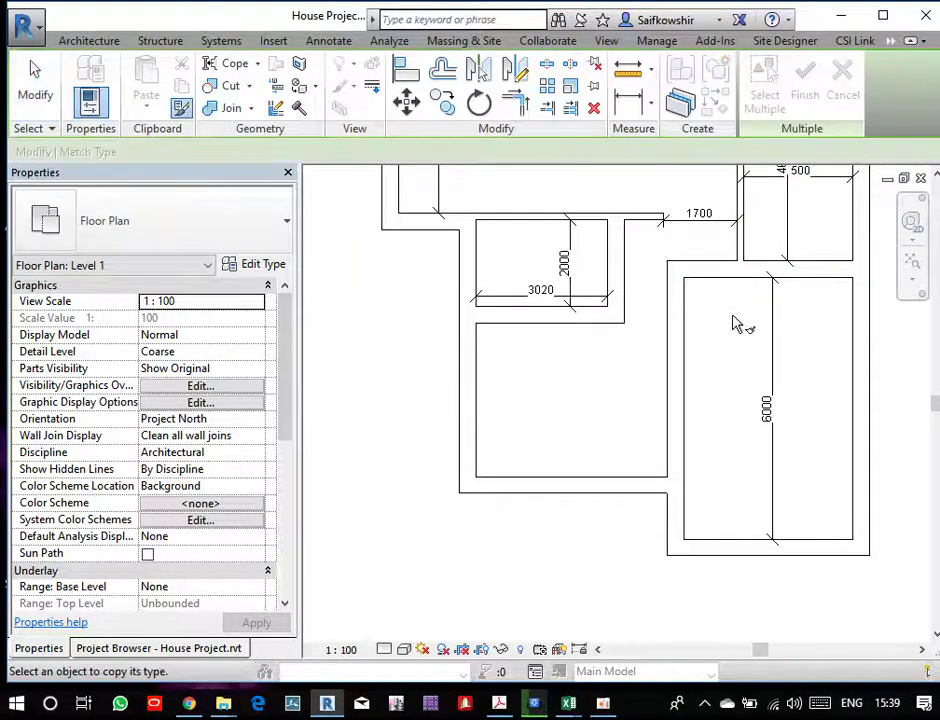
{"action": "left_click", "coordinate": [751, 256]}
{"action": "left_click", "coordinate": [767, 273]}
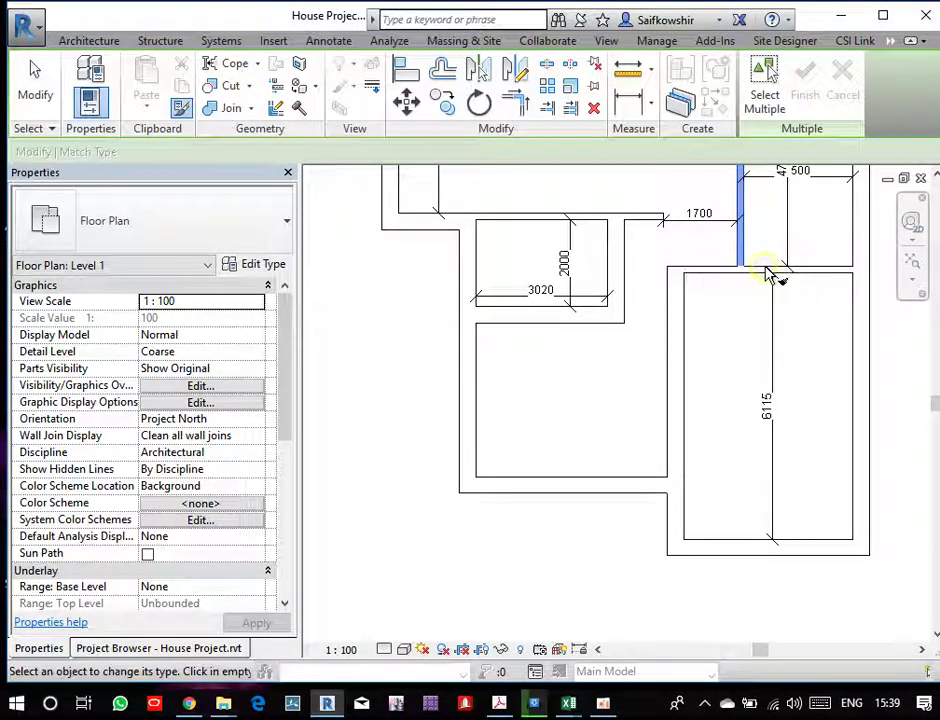
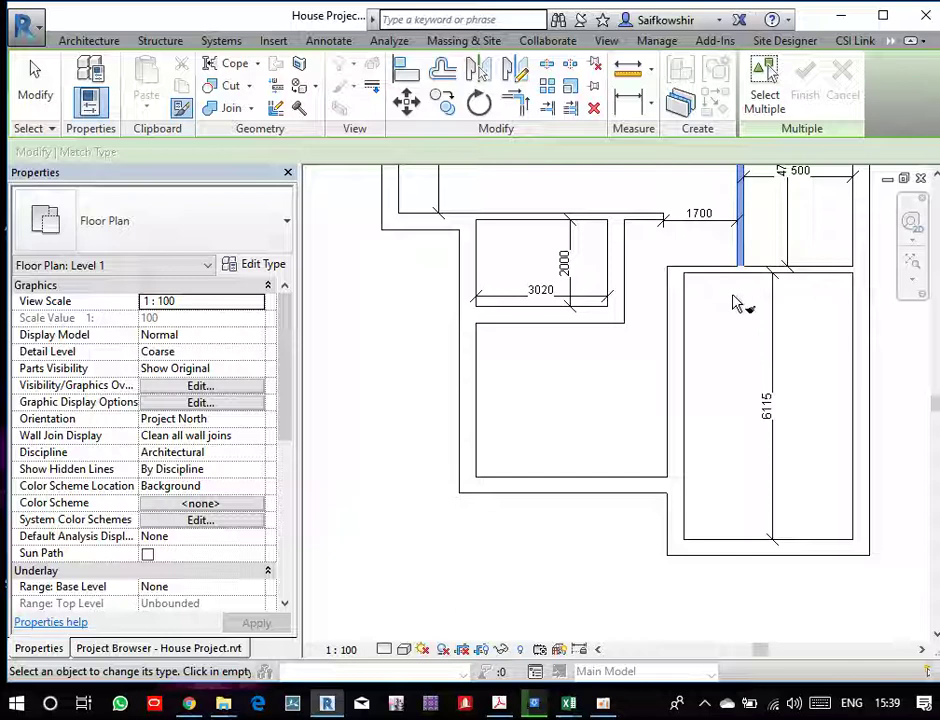
- Try Match Type to copy a nearby wall's type onto the wall beside the 6115 room
{"action": "left_click", "coordinate": [733, 297]}
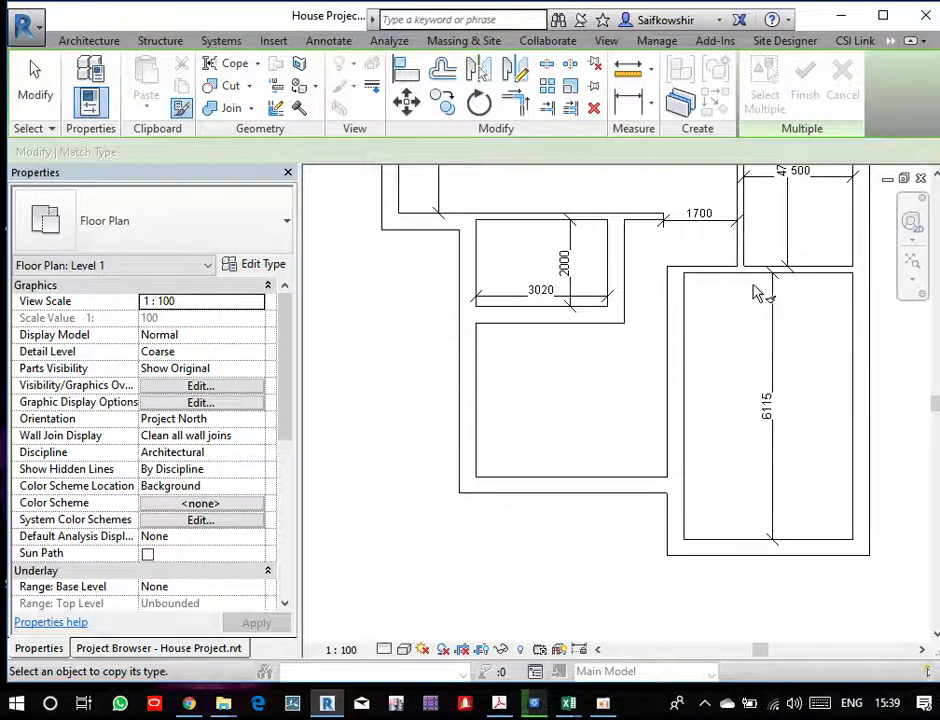
{"action": "left_click", "coordinate": [762, 273]}
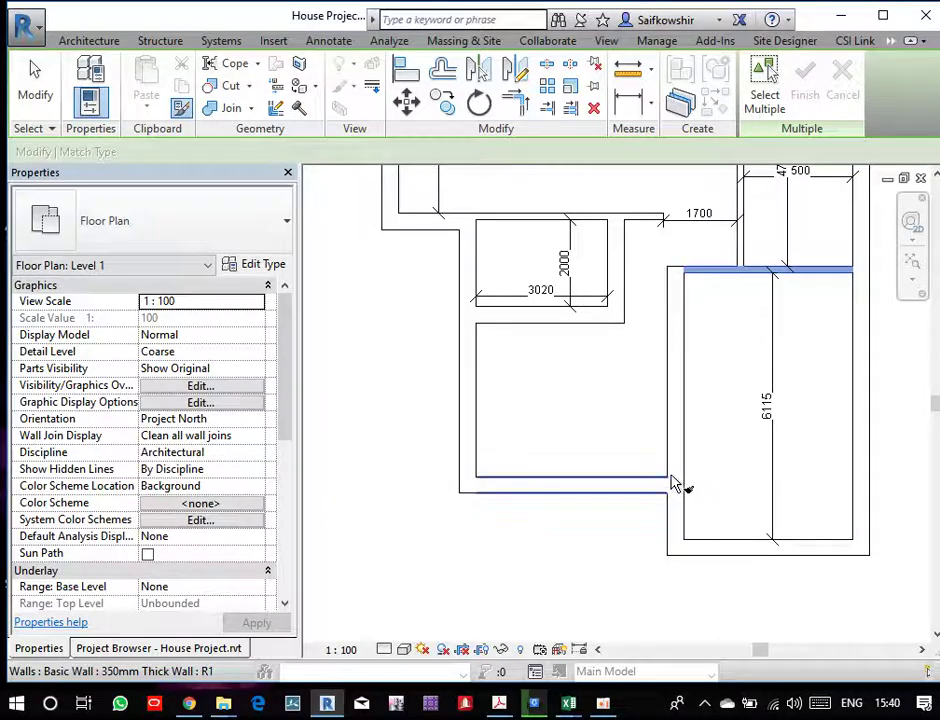
{"action": "left_click", "coordinate": [719, 452]}
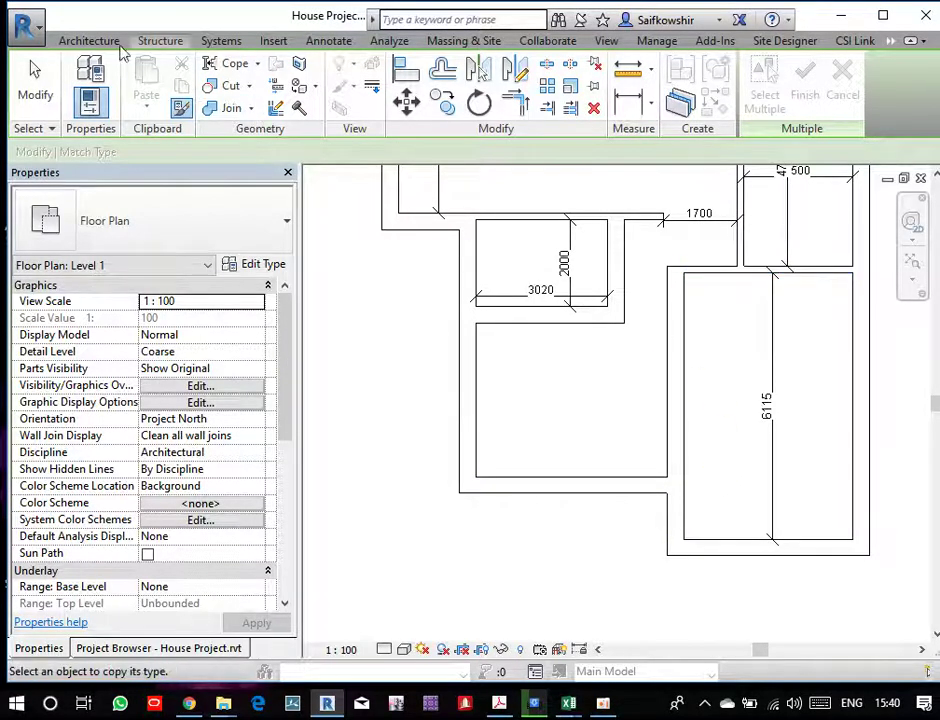
{"action": "left_click", "coordinate": [35, 80]}
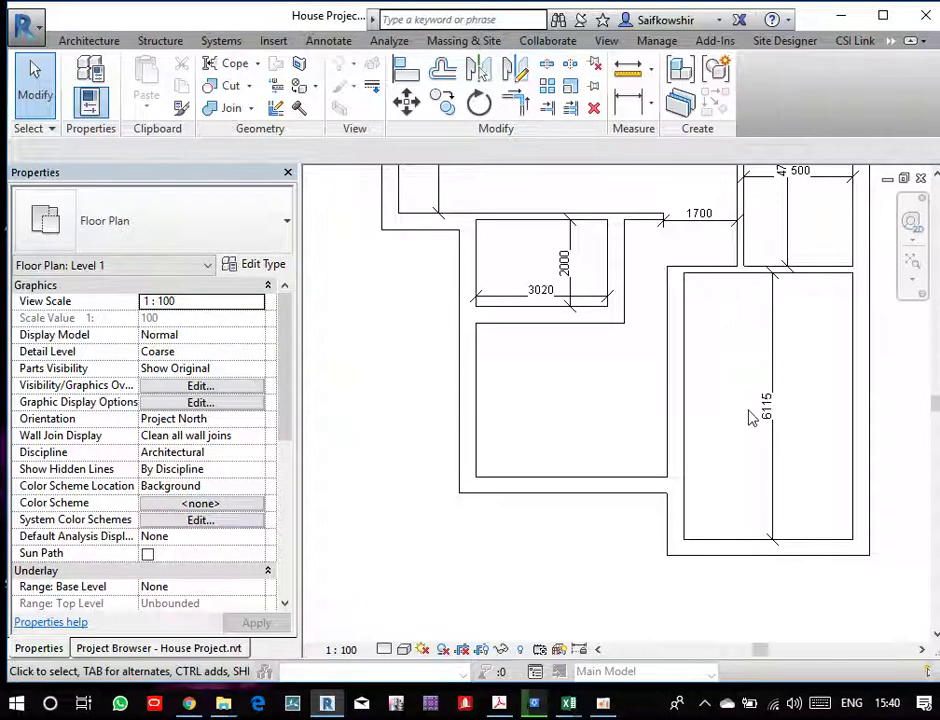
- Split the wall beside the 6115 room at the corner with Split Element (SL)
{"action": "key", "text": "s"}
{"action": "key", "text": "l"}
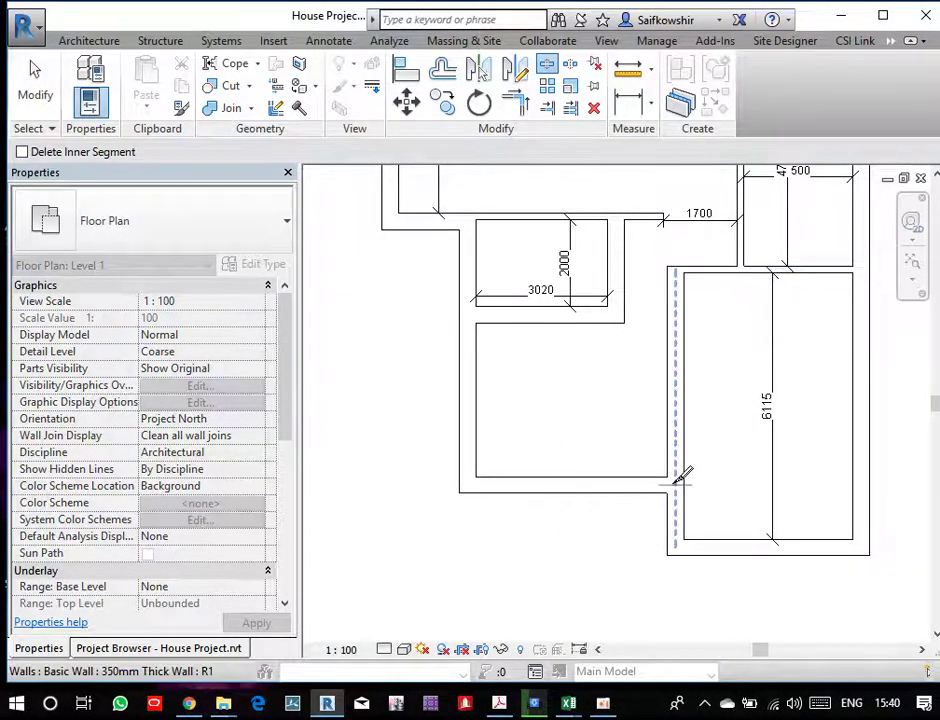
{"action": "scroll", "coordinate": [683, 480], "scroll_direction": "up", "scroll_amount": 3}
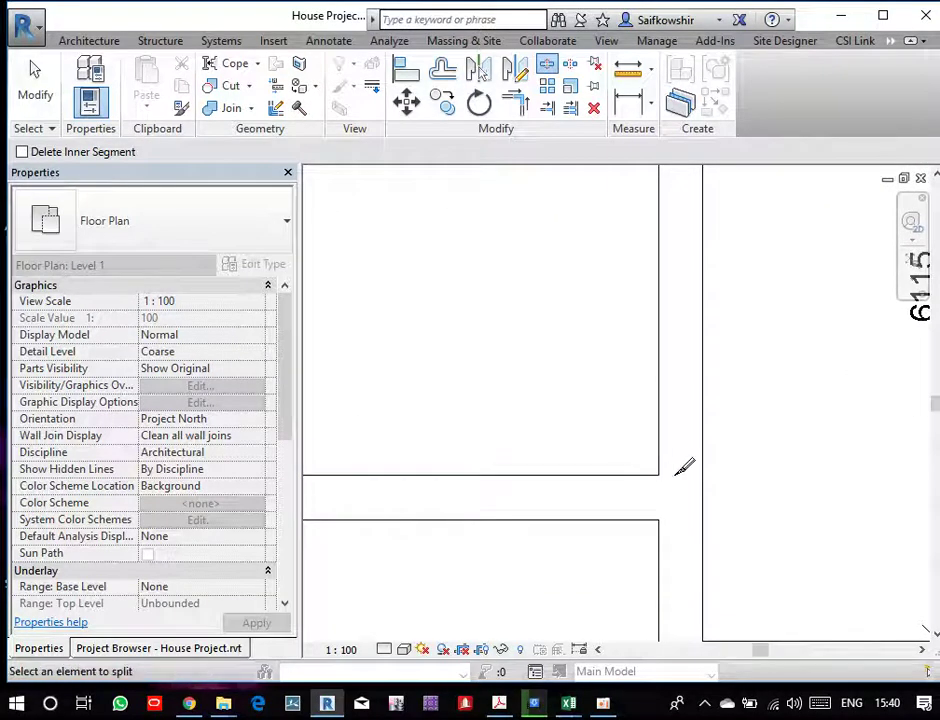
{"action": "left_click", "coordinate": [694, 464]}
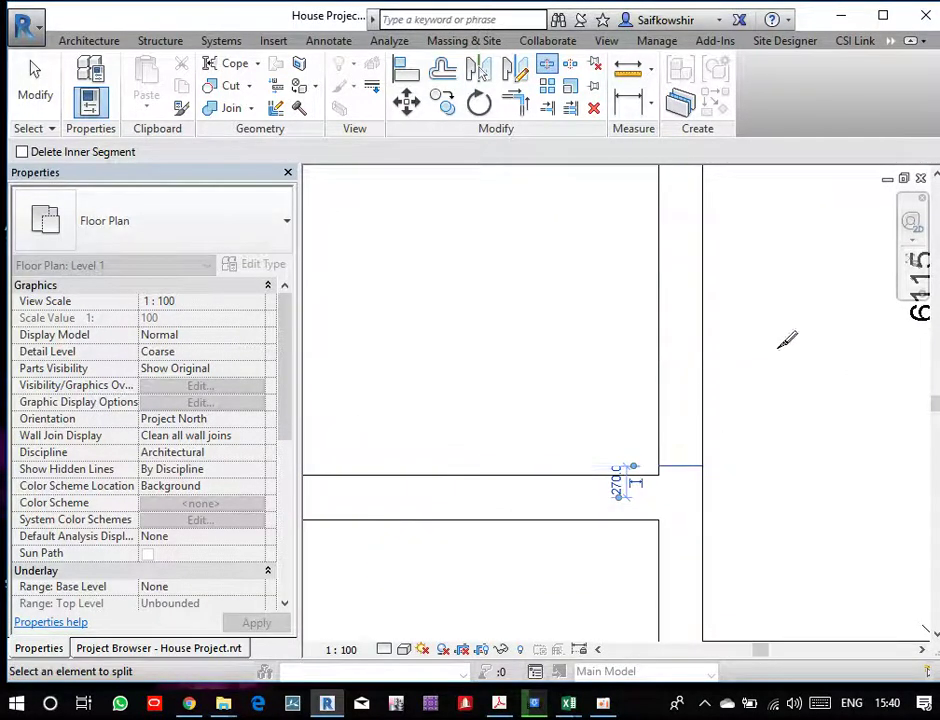
{"action": "left_click", "coordinate": [35, 94]}
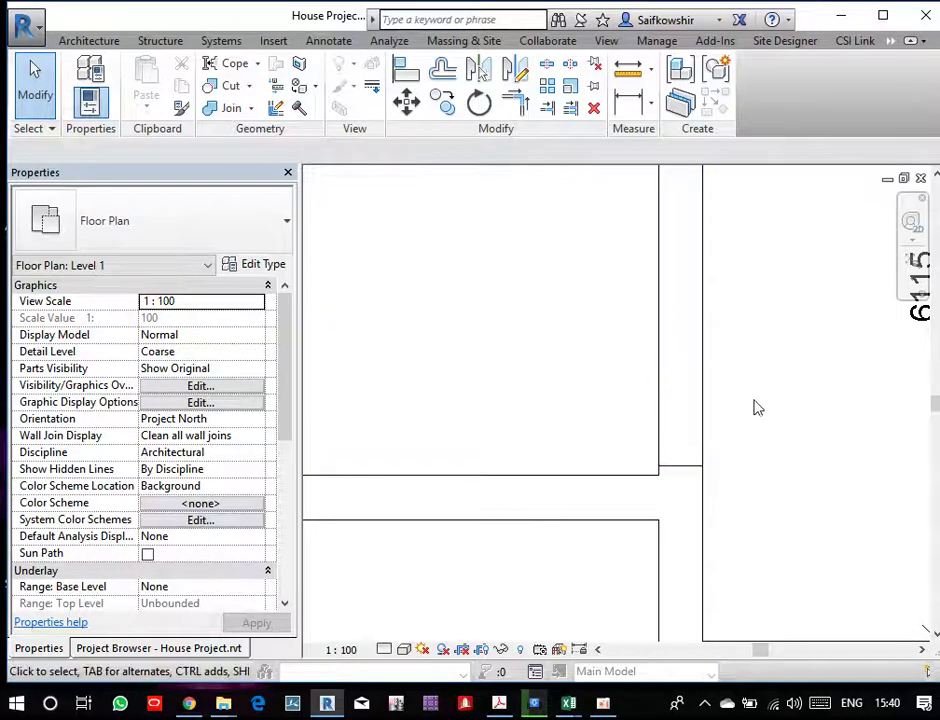
- Change the upper 4680-long split segment to 150mm Thick Interior Wall
{"action": "scroll", "coordinate": [757, 407], "scroll_direction": "down", "scroll_amount": 3}
{"action": "left_click", "coordinate": [713, 338]}
{"action": "mouse_move", "coordinate": [713, 338]}
{"action": "middle_mouse_down"}
{"action": "mouse_move", "coordinate": [753, 359]}
{"action": "mouse_move", "coordinate": [731, 416]}
{"action": "middle_mouse_up"}
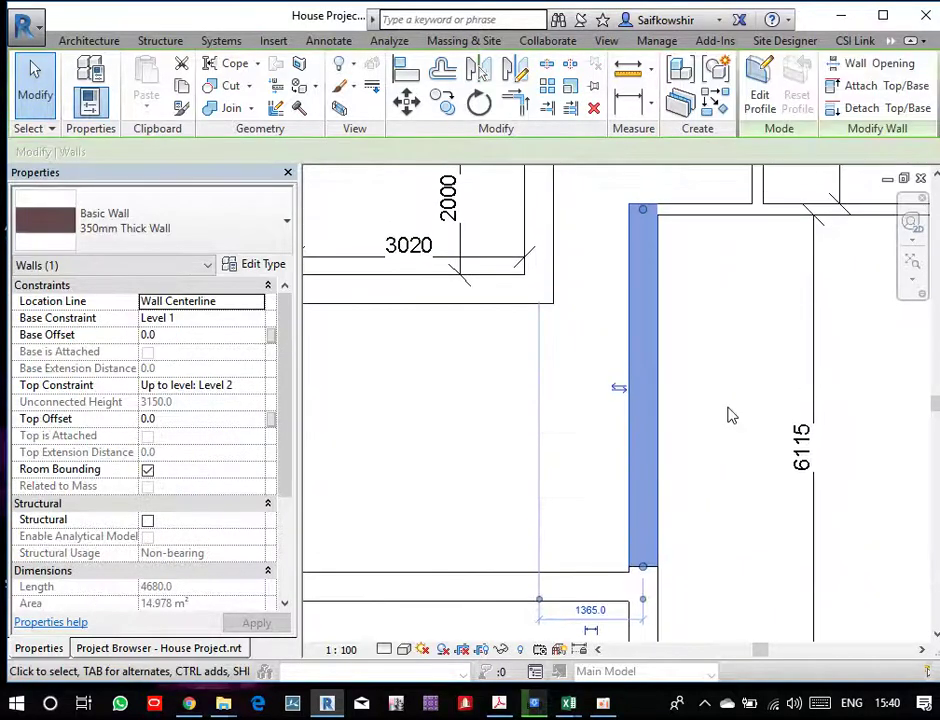
{"action": "left_click", "coordinate": [178, 231]}
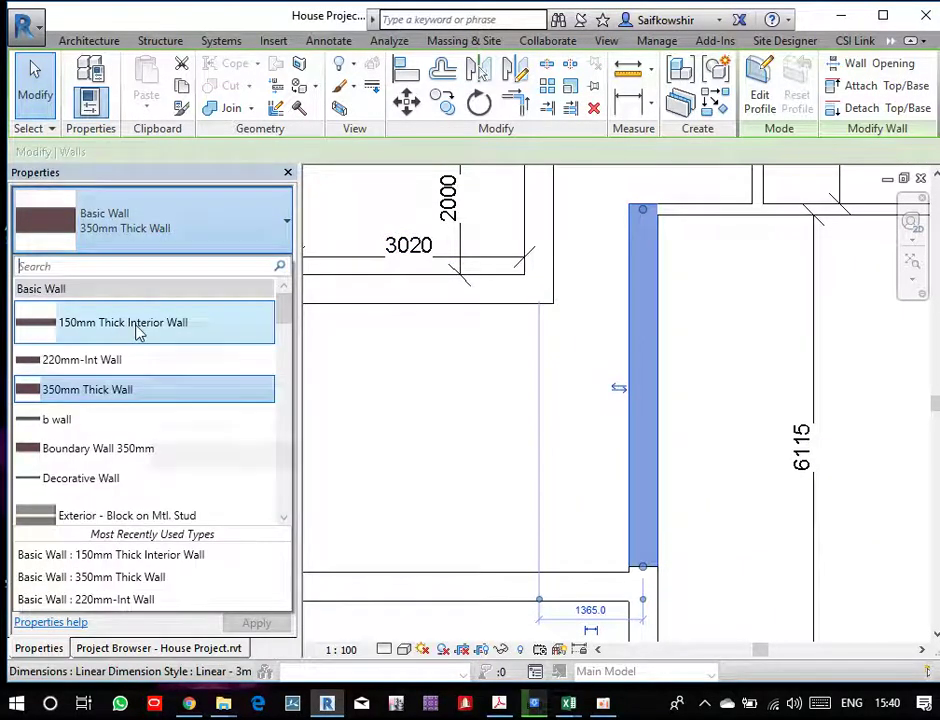
{"action": "left_click", "coordinate": [139, 332]}
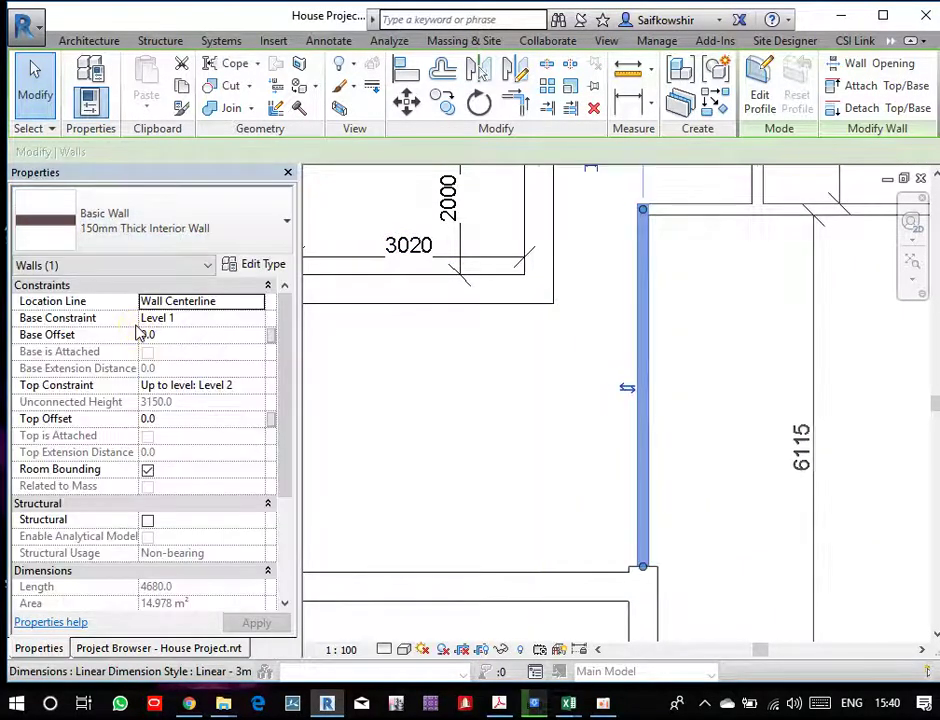
{"action": "left_click", "coordinate": [706, 386]}
{"action": "mouse_move", "coordinate": [629, 604]}
{"action": "middle_mouse_down"}
{"action": "mouse_move", "coordinate": [667, 556]}
{"action": "mouse_move", "coordinate": [694, 611]}
{"action": "mouse_move", "coordinate": [673, 483]}
{"action": "middle_mouse_up"}
{"action": "scroll", "coordinate": [673, 483], "scroll_direction": "up", "scroll_amount": 2}
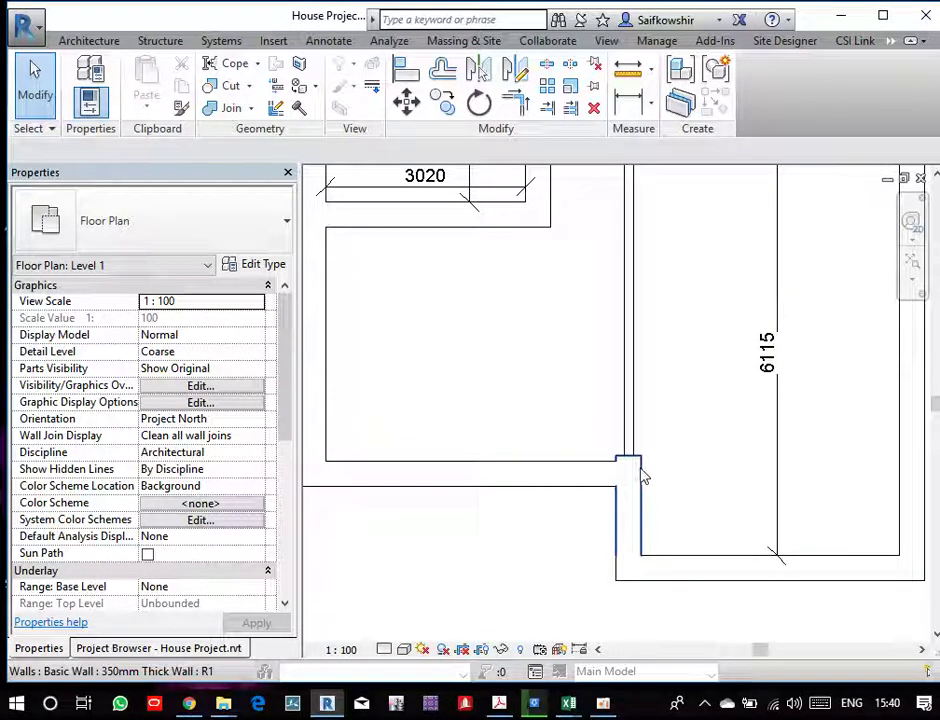
- Align the thin interior wall to the room's wall face using Align (AL)
{"action": "key", "text": "a"}
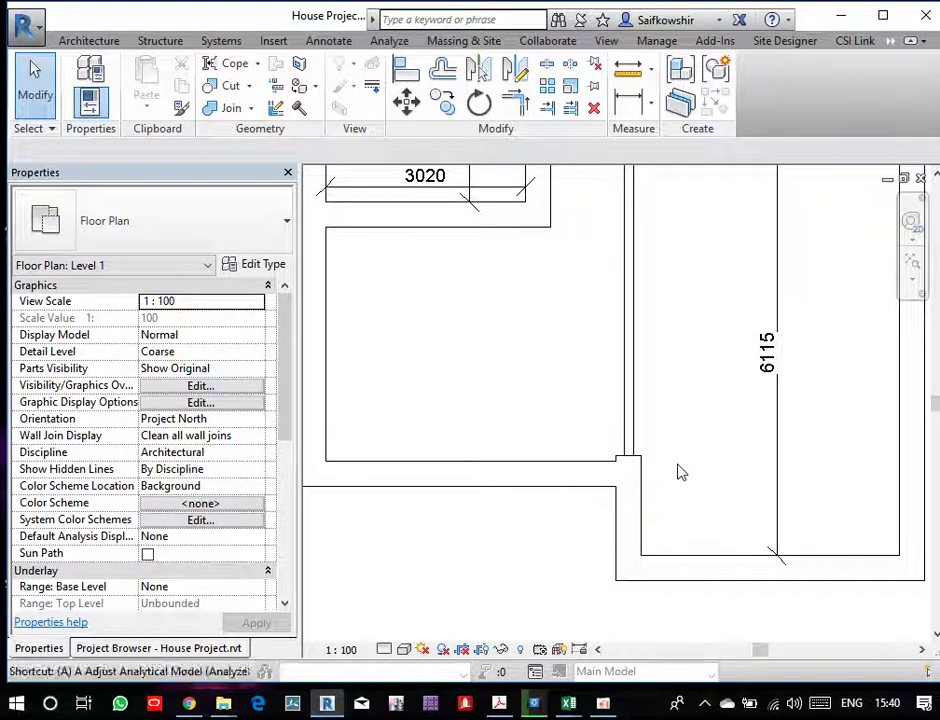
{"action": "key", "text": "l"}
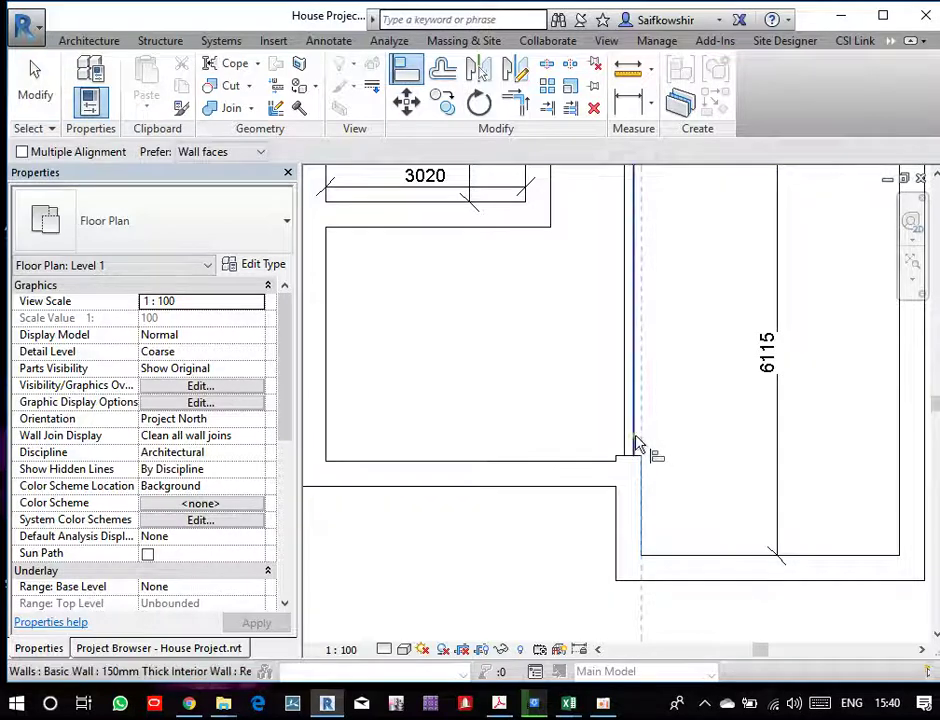
{"action": "left_click", "coordinate": [650, 452]}
{"action": "scroll", "coordinate": [686, 465], "scroll_direction": "down", "scroll_amount": 2}
{"action": "middle_click_drag", "start_coordinate": [688, 452], "coordinate": [706, 410]}
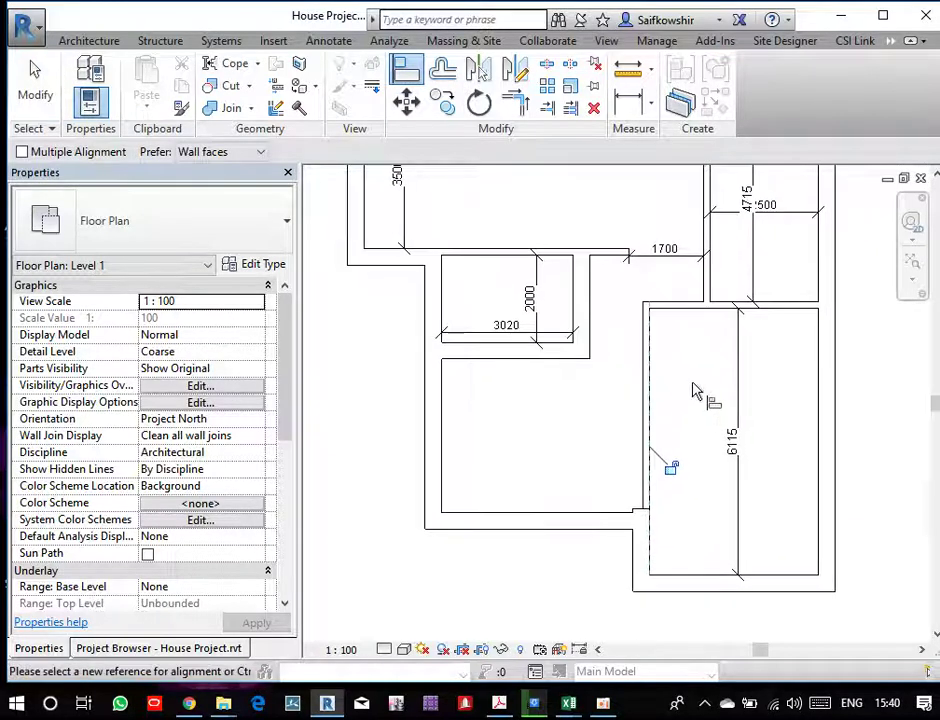
{"action": "scroll", "coordinate": [700, 320], "scroll_direction": "up", "scroll_amount": 2}
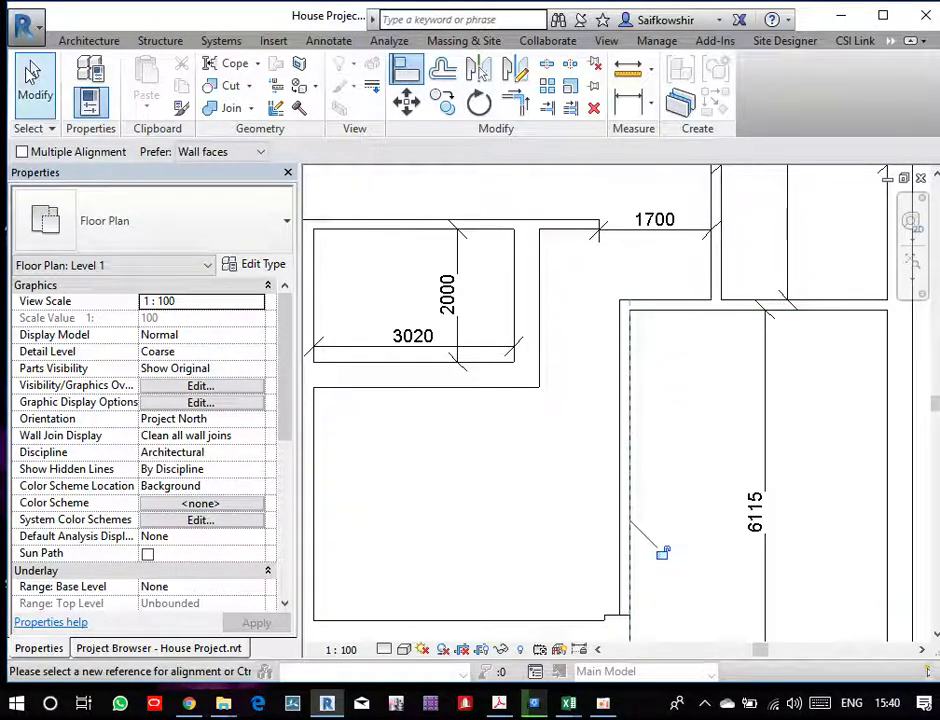
{"action": "left_click", "coordinate": [35, 80]}
{"action": "middle_click_drag", "start_coordinate": [638, 623], "coordinate": [629, 516]}
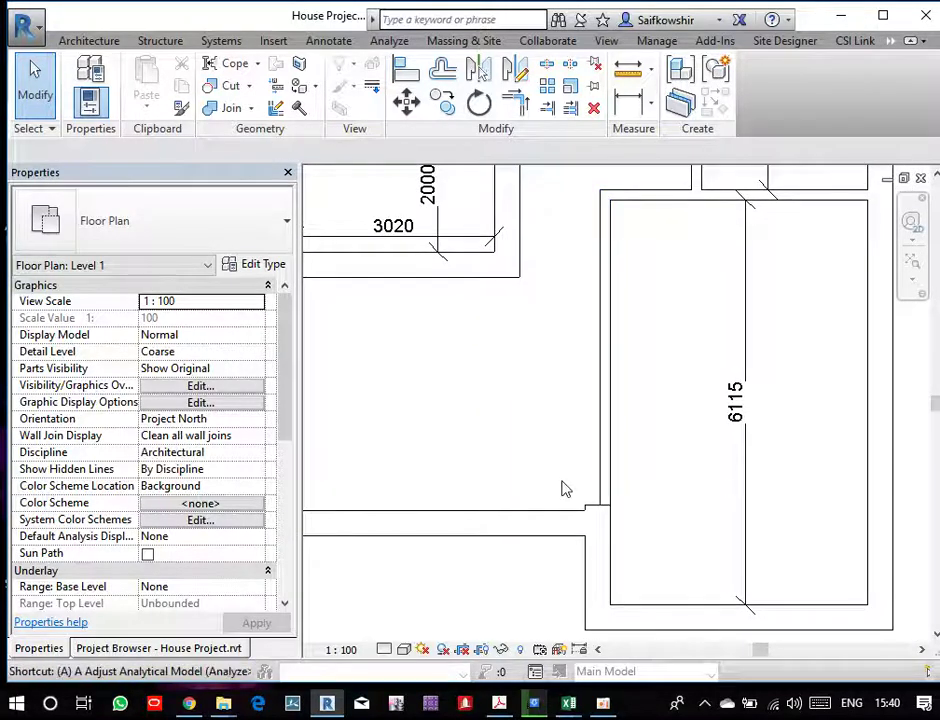
- Align the interior wall to the lower wall and drag its lower end, making it 4760 long
{"action": "key", "text": "l"}
{"action": "left_click", "coordinate": [556, 511]}
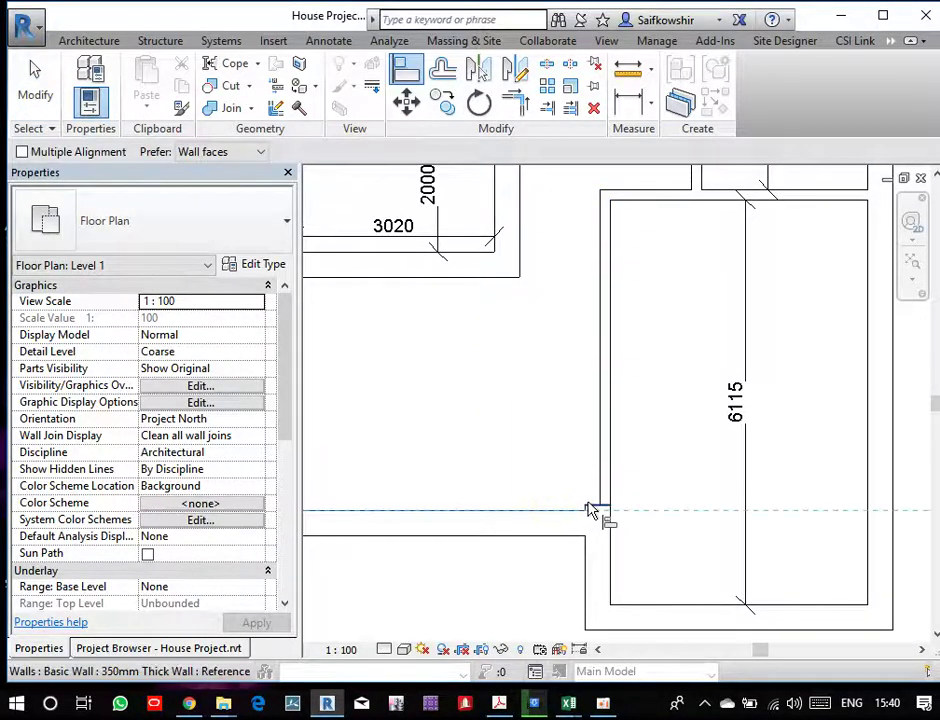
{"action": "left_click", "coordinate": [592, 510]}
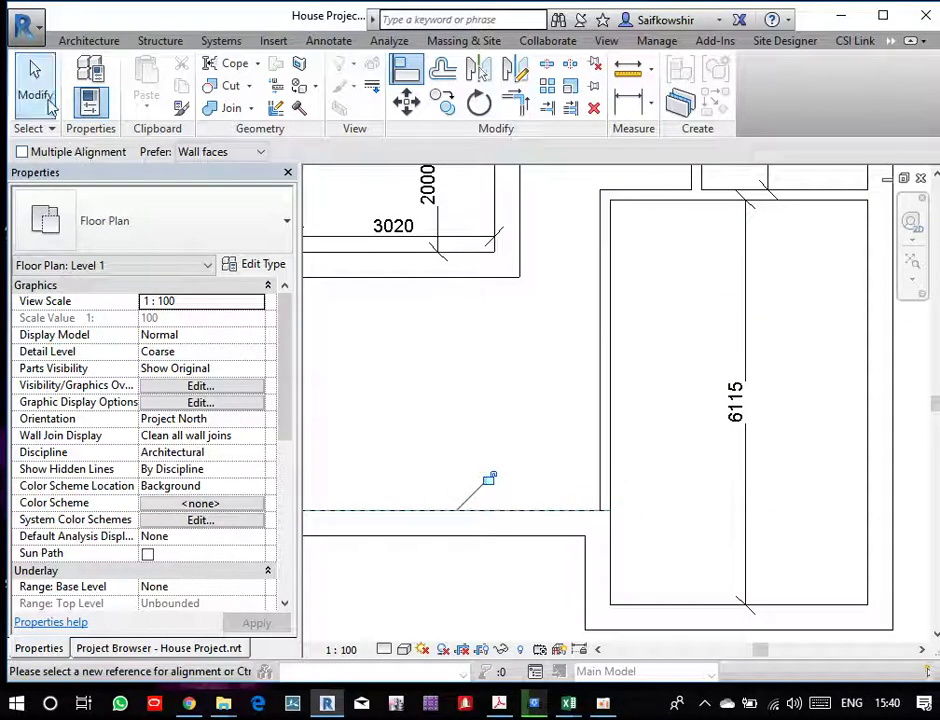
{"action": "left_click", "coordinate": [50, 100]}
{"action": "scroll", "coordinate": [613, 506], "scroll_direction": "up", "scroll_amount": 2}
{"action": "left_click", "coordinate": [610, 508]}
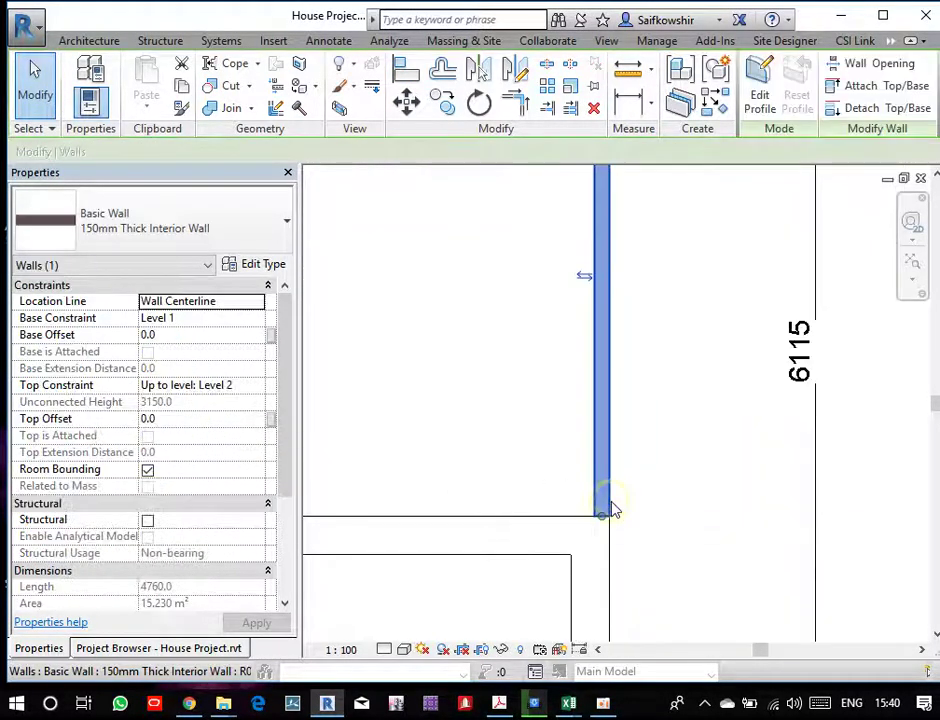
{"action": "left_click_drag", "start_coordinate": [602, 517], "coordinate": [601, 535]}
{"action": "left_click", "coordinate": [624, 532]}
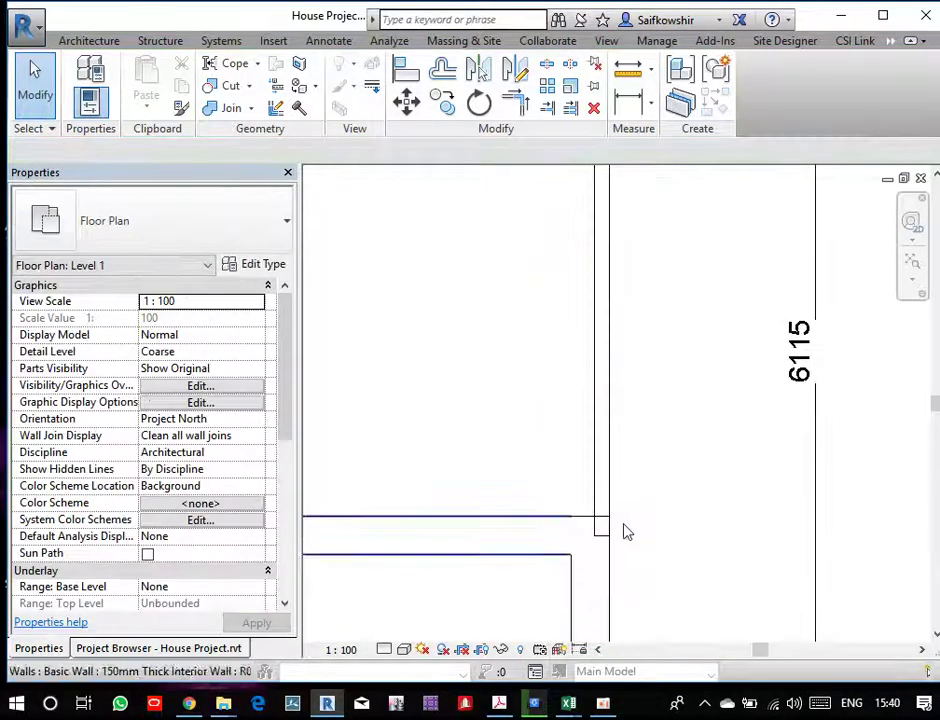
- Join the interior wall's geometry with the short wall at the lower corner
{"action": "left_click", "coordinate": [587, 526]}
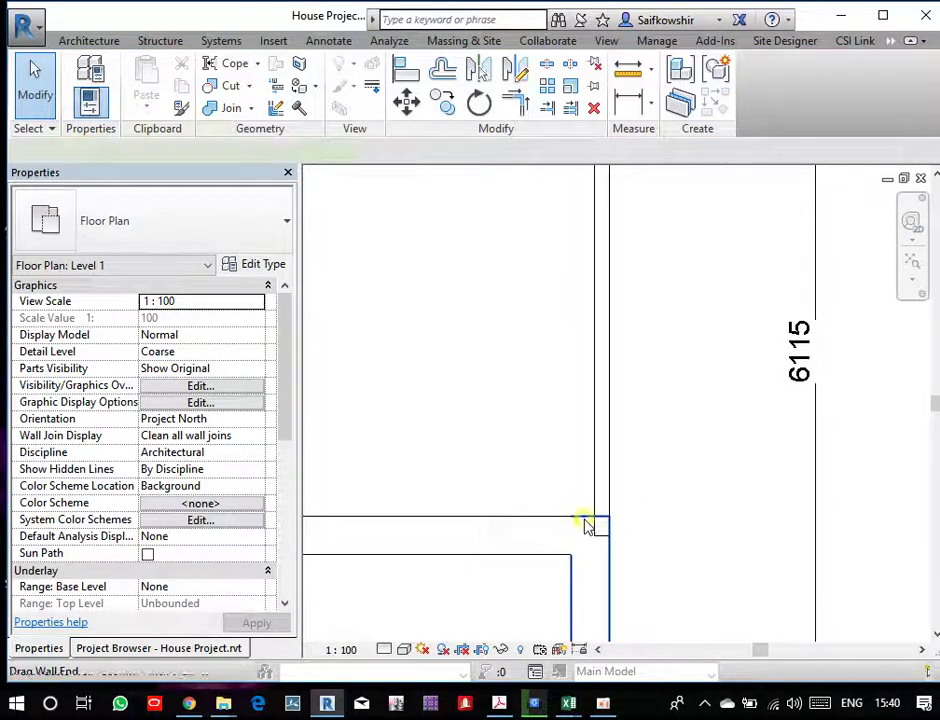
{"action": "left_click", "coordinate": [587, 526]}
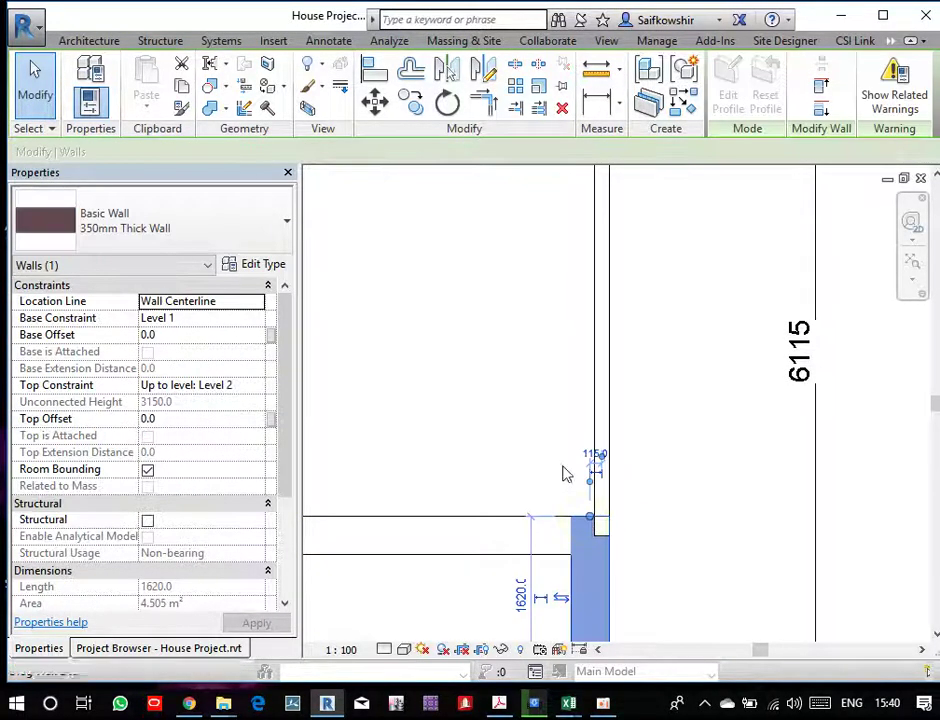
{"action": "left_click", "coordinate": [219, 110]}
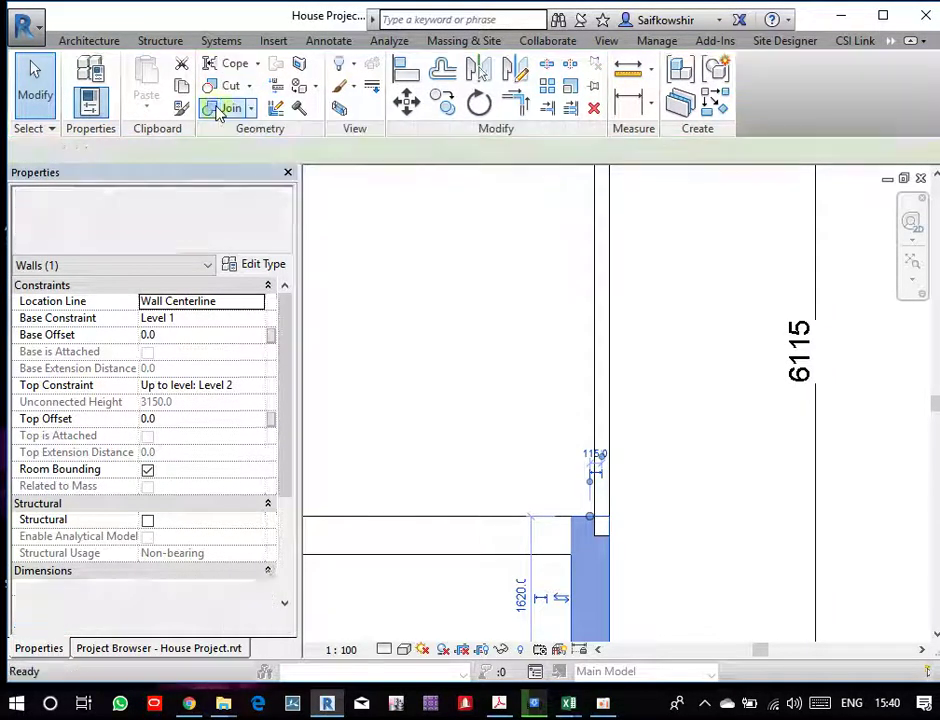
{"action": "left_click", "coordinate": [592, 500]}
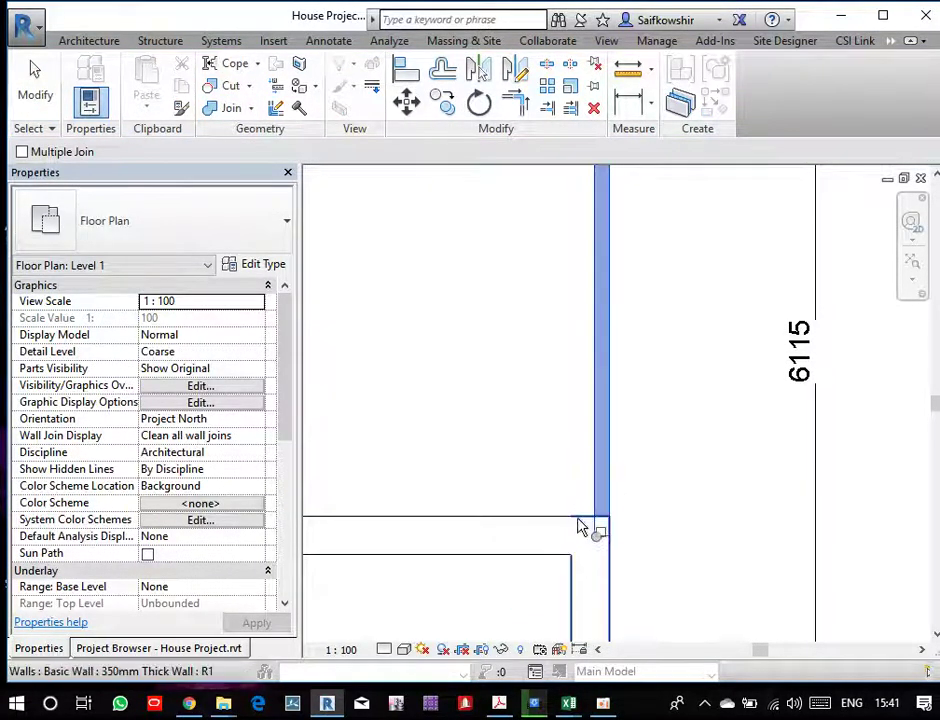
{"action": "left_click", "coordinate": [580, 525]}
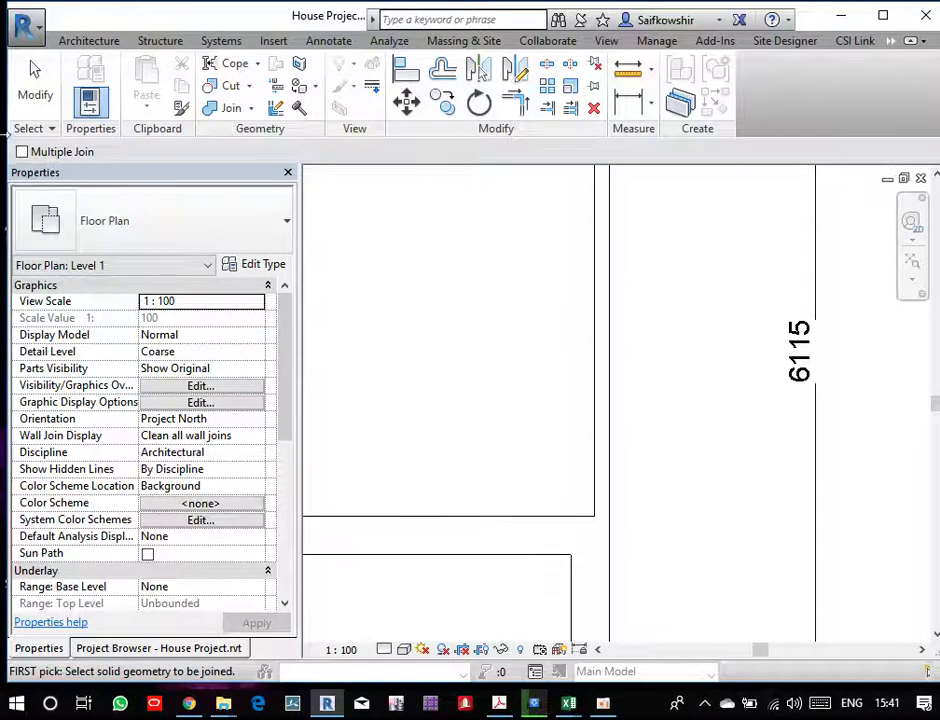
{"action": "left_click", "coordinate": [35, 85]}
- Dimension the lower room's height between its bottom and top walls (3520)
{"action": "scroll", "coordinate": [668, 465], "scroll_direction": "down", "scroll_amount": 3}
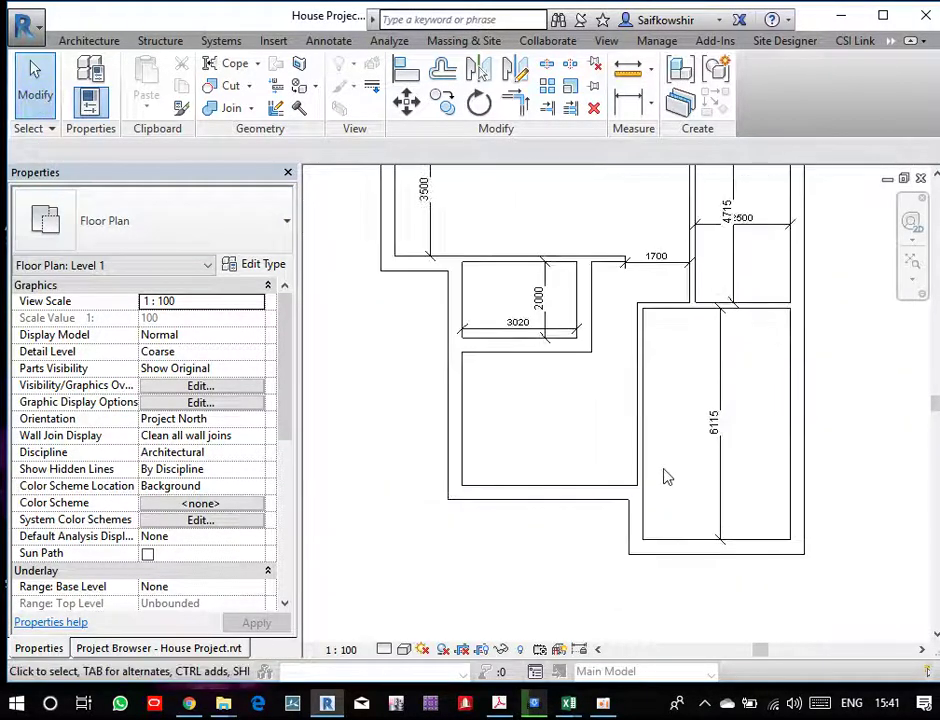
{"action": "scroll", "coordinate": [690, 459], "scroll_direction": "up", "scroll_amount": 1}
{"action": "scroll", "coordinate": [690, 459], "scroll_direction": "down", "scroll_amount": 2}
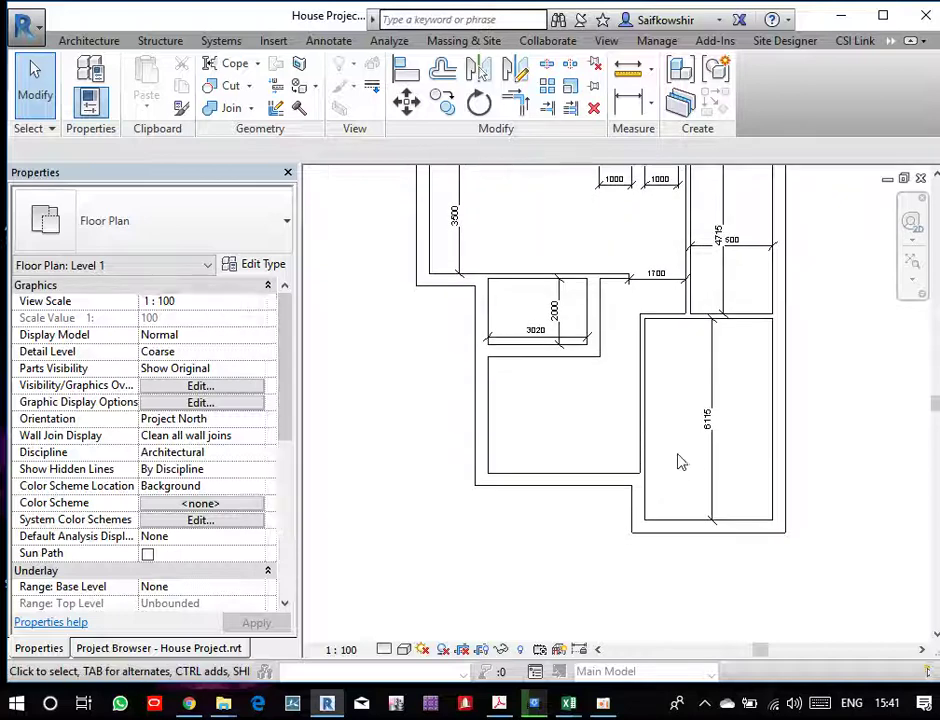
{"action": "scroll", "coordinate": [679, 469], "scroll_direction": "up", "scroll_amount": 1}
{"action": "key", "text": "d"}
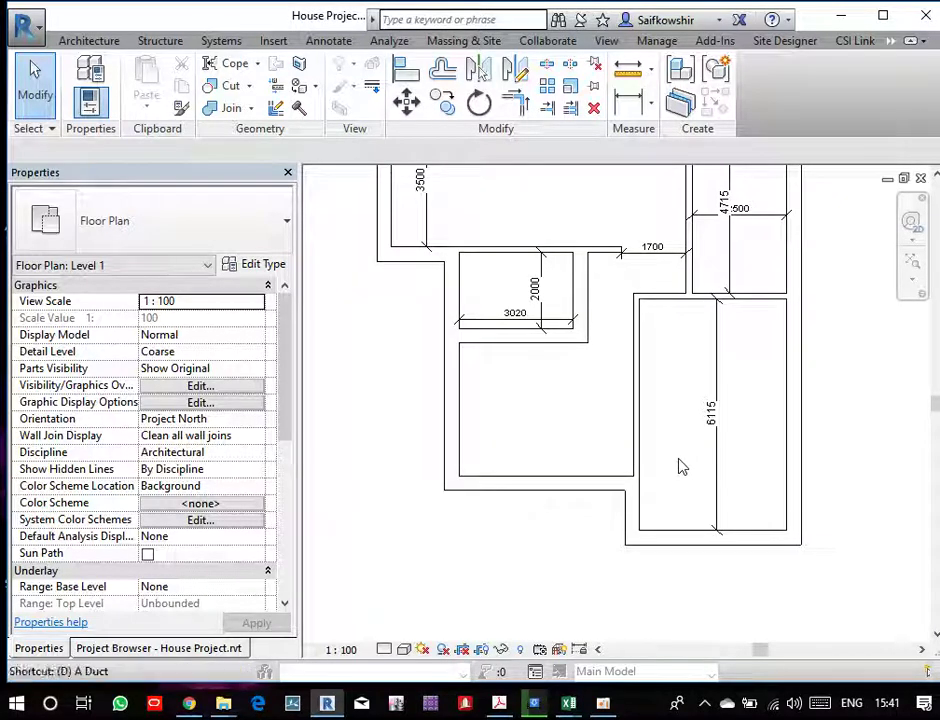
{"action": "key", "text": "i"}
{"action": "left_click", "coordinate": [535, 476]}
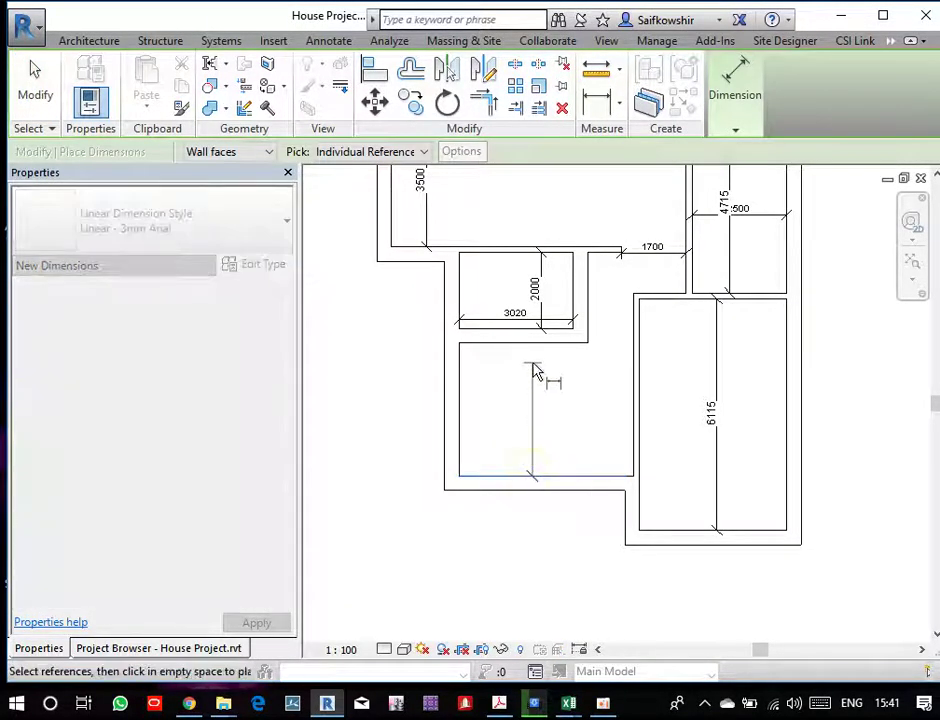
{"action": "left_click", "coordinate": [535, 355]}
{"action": "left_click", "coordinate": [518, 290]}
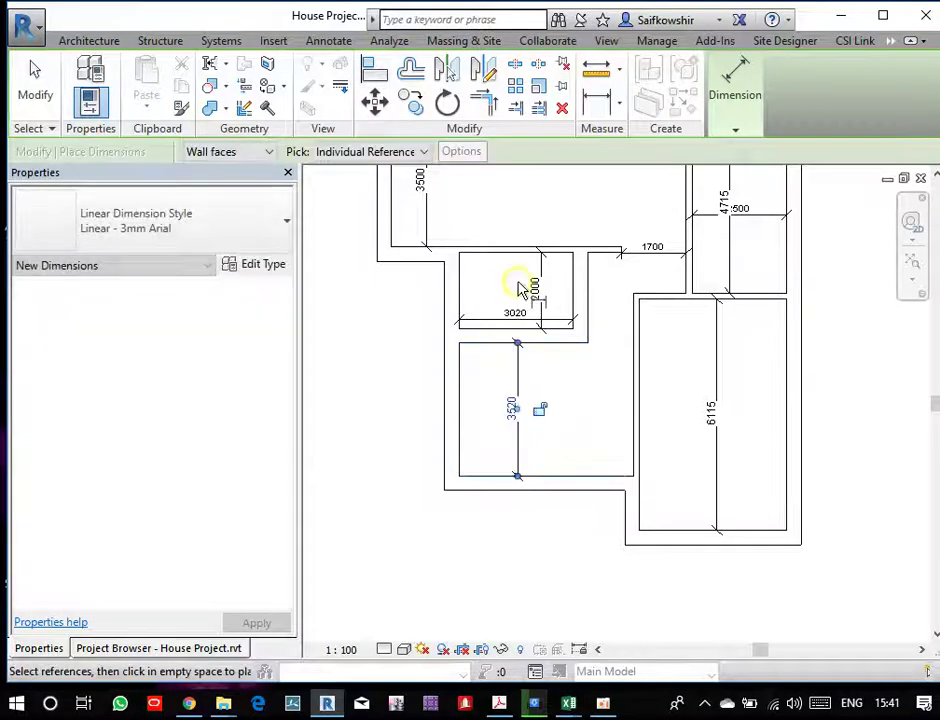
{"action": "left_click", "coordinate": [47, 104]}
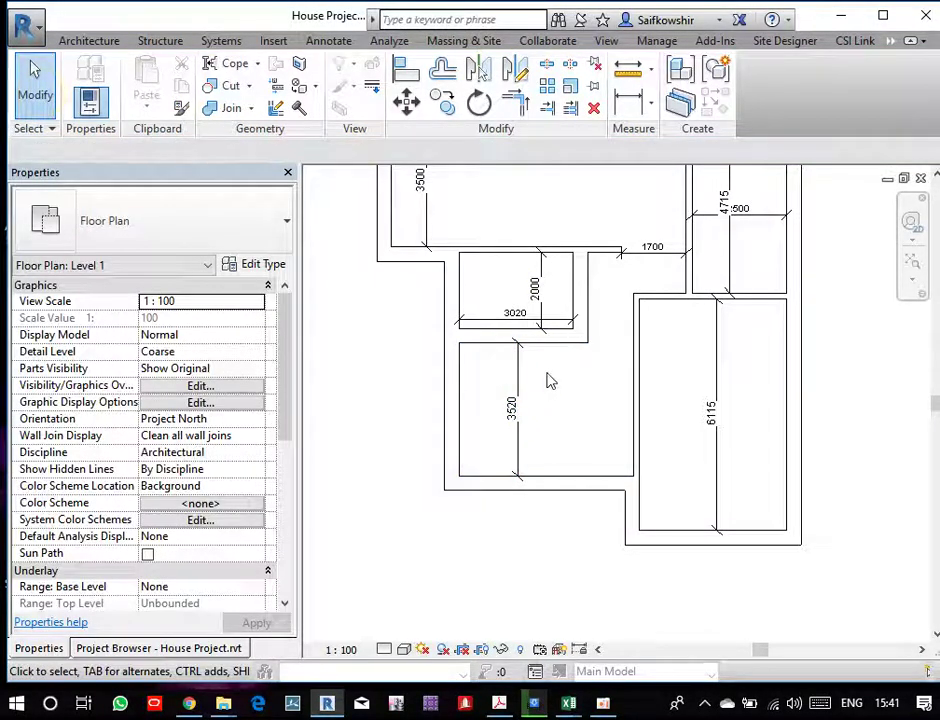
- Match the room's top wall to the 150mm interior wall type with Match Type (MA)
{"action": "key", "text": "m"}
{"action": "key", "text": "a"}
{"action": "key", "text": "a"}
{"action": "key", "text": "a"}
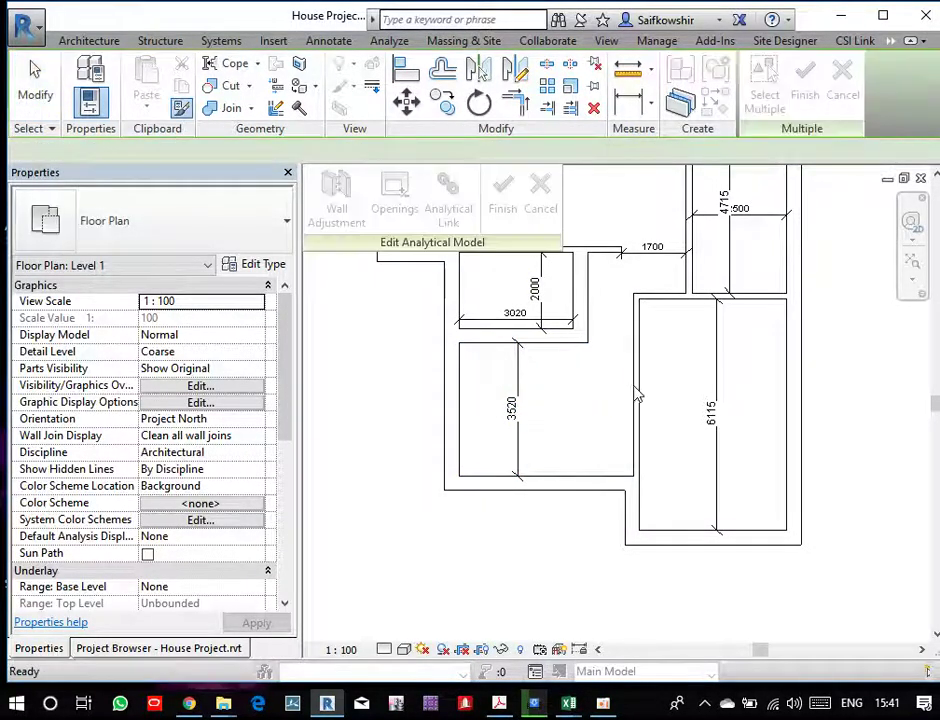
{"action": "left_click", "coordinate": [541, 200]}
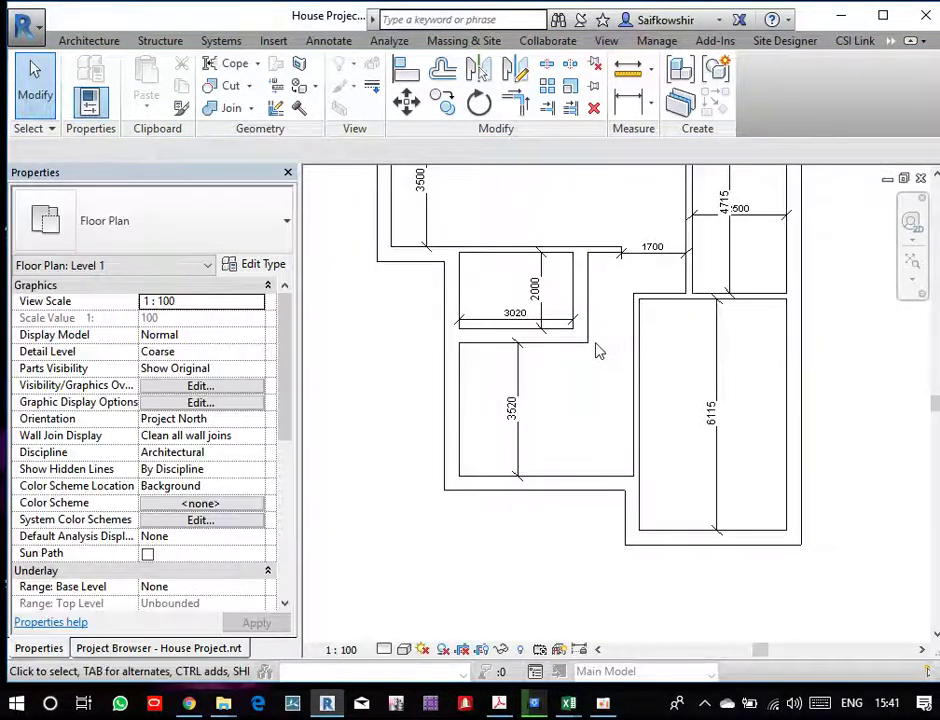
{"action": "left_click", "coordinate": [638, 370]}
{"action": "left_click", "coordinate": [560, 388]}
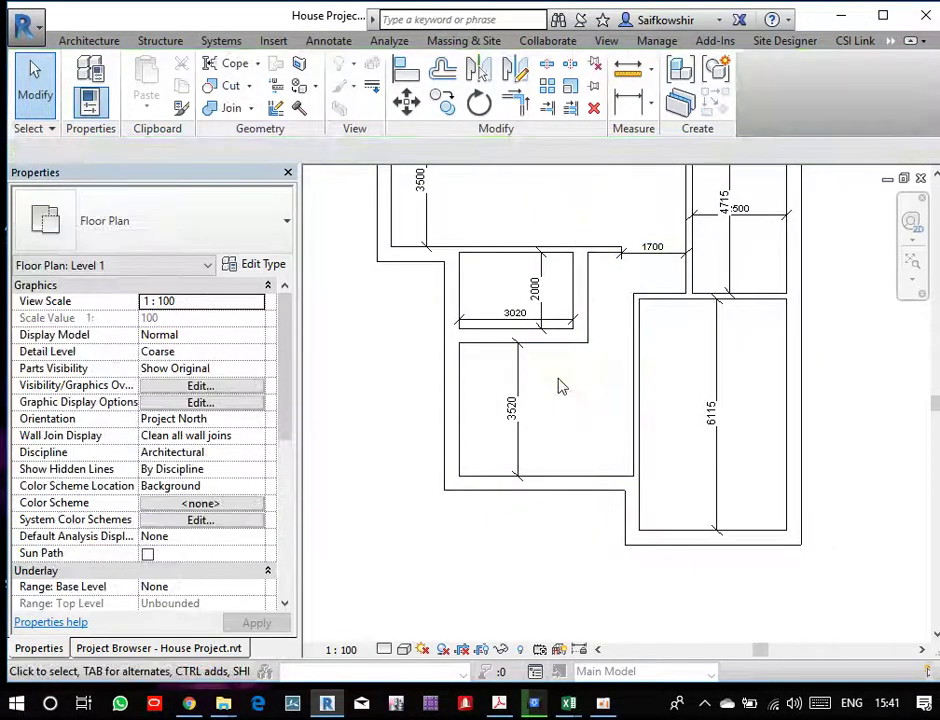
{"action": "key", "text": "m"}
{"action": "key", "text": "a"}
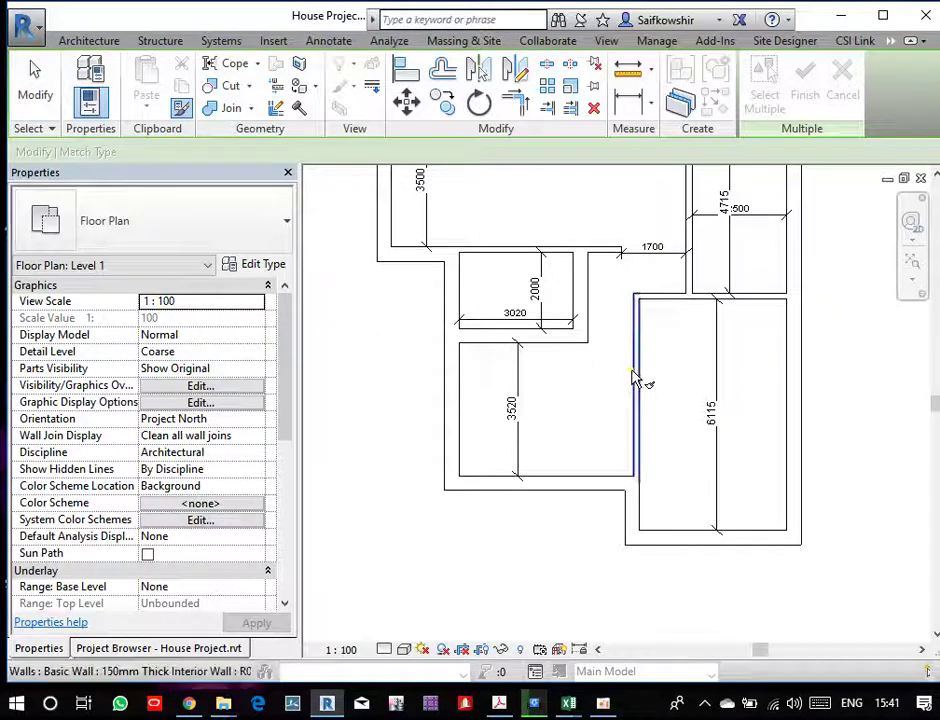
{"action": "left_click", "coordinate": [640, 382]}
{"action": "left_click", "coordinate": [565, 344]}
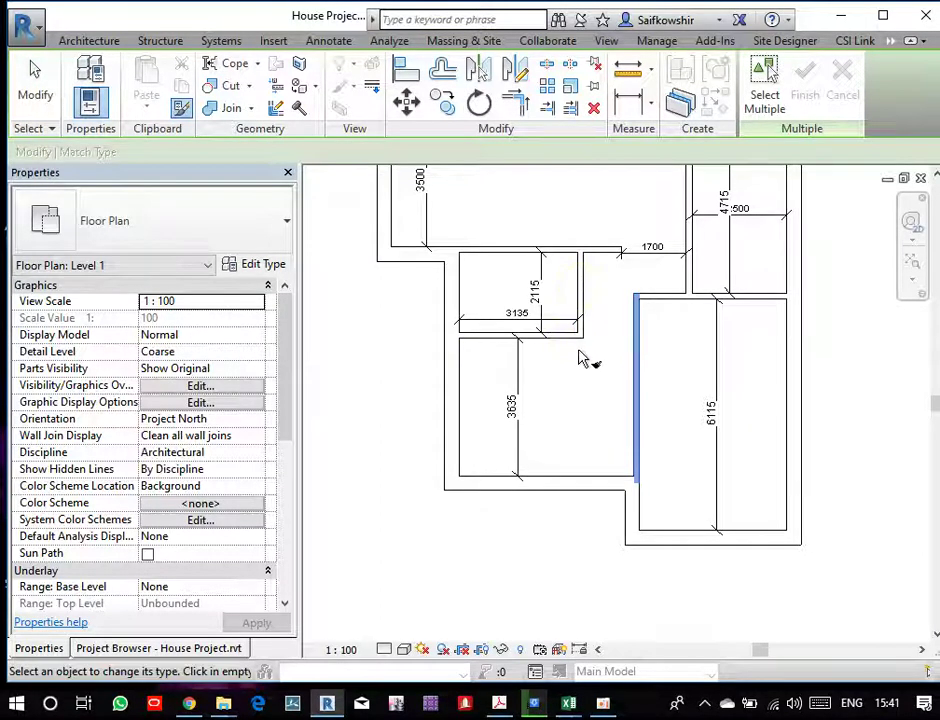
{"action": "left_click", "coordinate": [31, 86]}
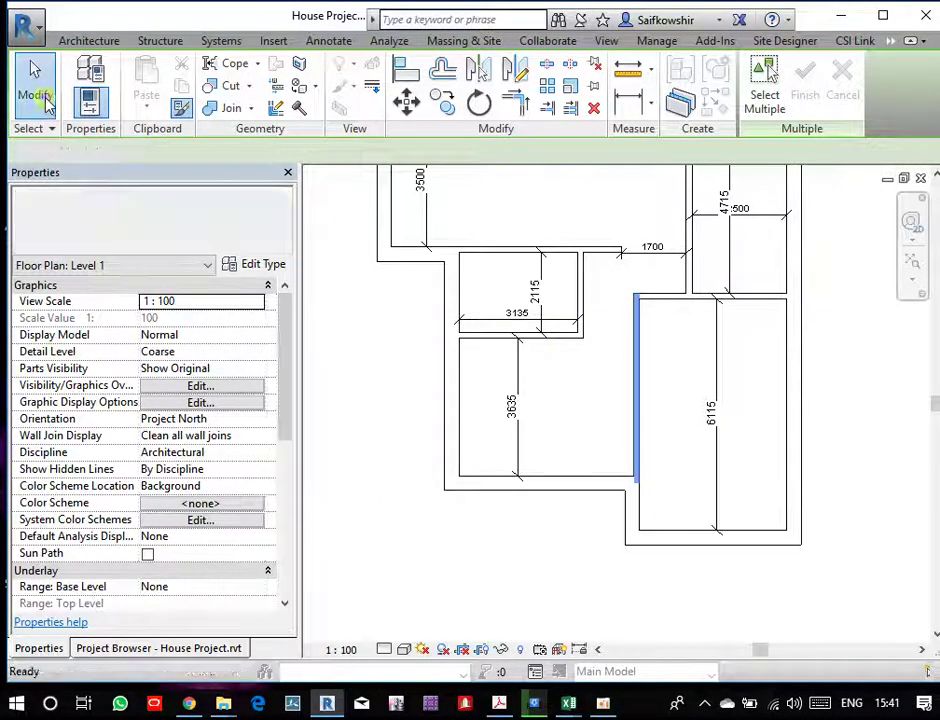
- Change the room's 3635 temporary dimension to a 4000 depth
{"action": "scroll", "coordinate": [545, 370], "scroll_direction": "up", "scroll_amount": 2}
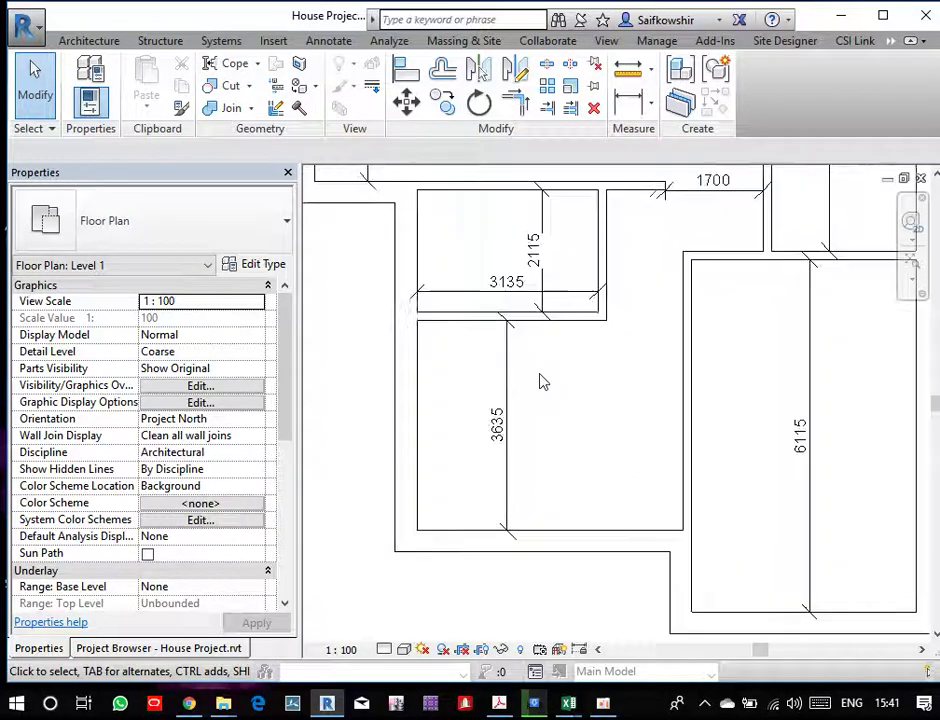
{"action": "left_click", "coordinate": [556, 318]}
{"action": "left_click", "coordinate": [499, 422]}
{"action": "type", "text": "4000"}
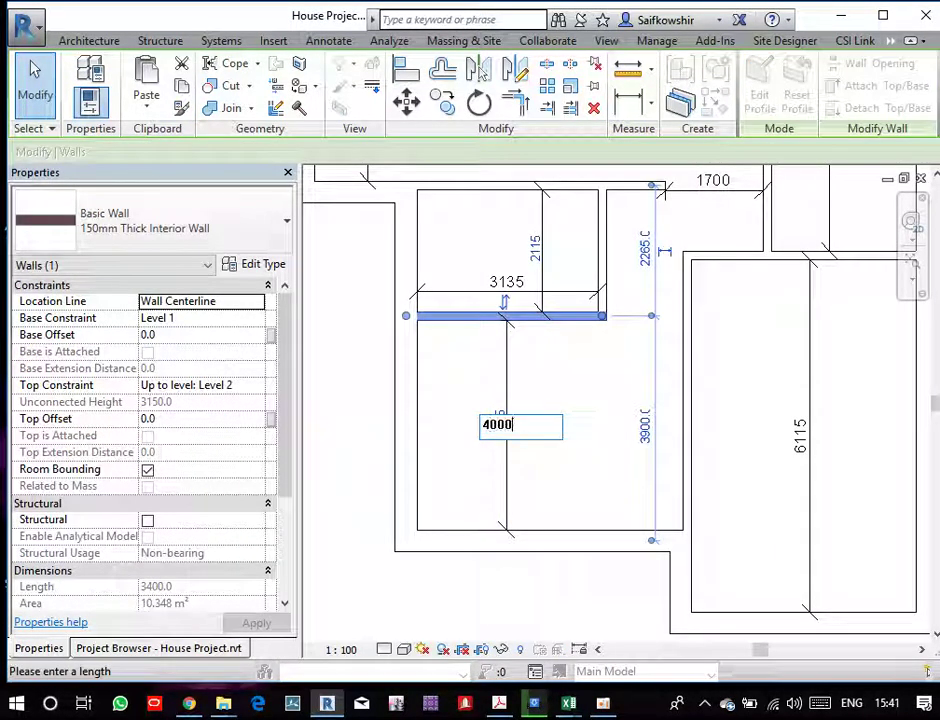
{"action": "key", "text": "Return"}
{"action": "left_click", "coordinate": [563, 459]}
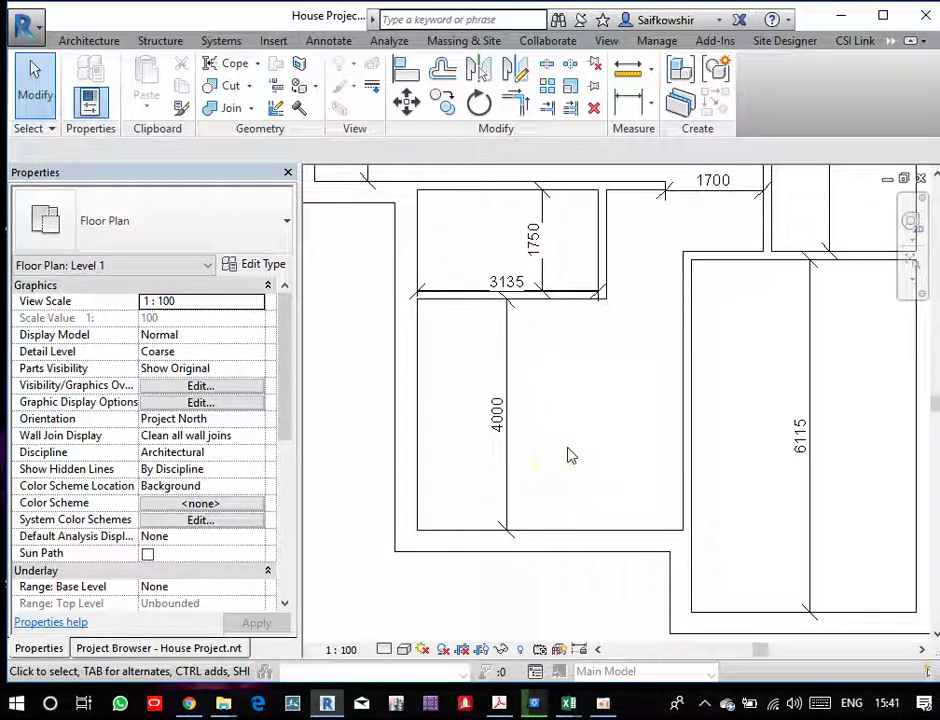
- Dimension the room's width between its left and right walls (4615)
{"action": "key", "text": "d"}
{"action": "key", "text": "i"}
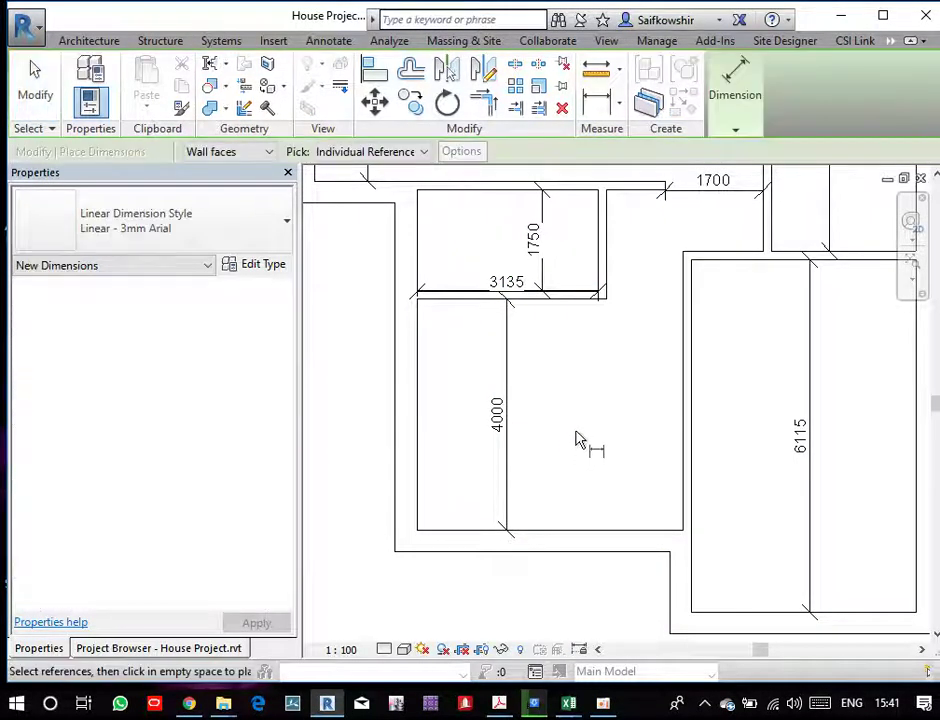
{"action": "left_click", "coordinate": [419, 447]}
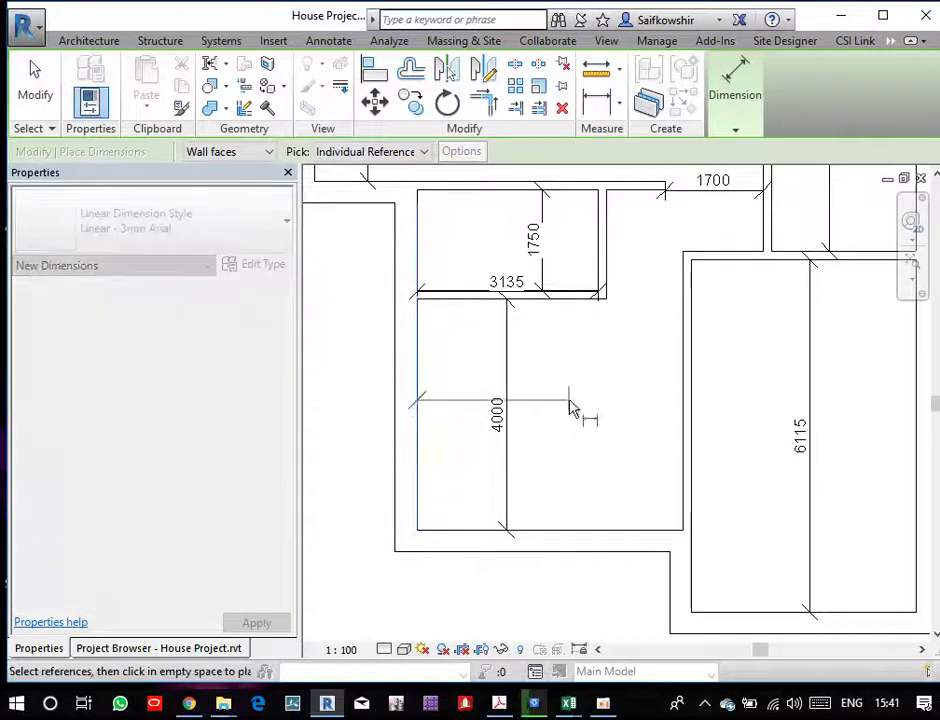
{"action": "left_click", "coordinate": [683, 418]}
{"action": "left_click", "coordinate": [736, 388]}
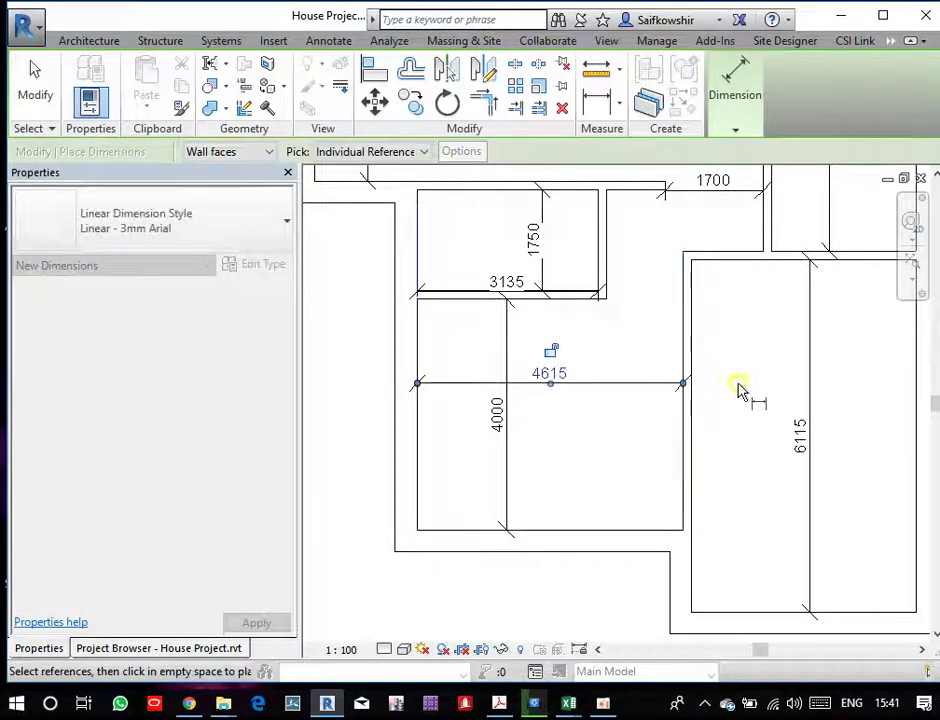
{"action": "scroll", "coordinate": [713, 420], "scroll_direction": "down", "scroll_amount": 2}
{"action": "middle_click_drag", "start_coordinate": [740, 393], "coordinate": [711, 411]}
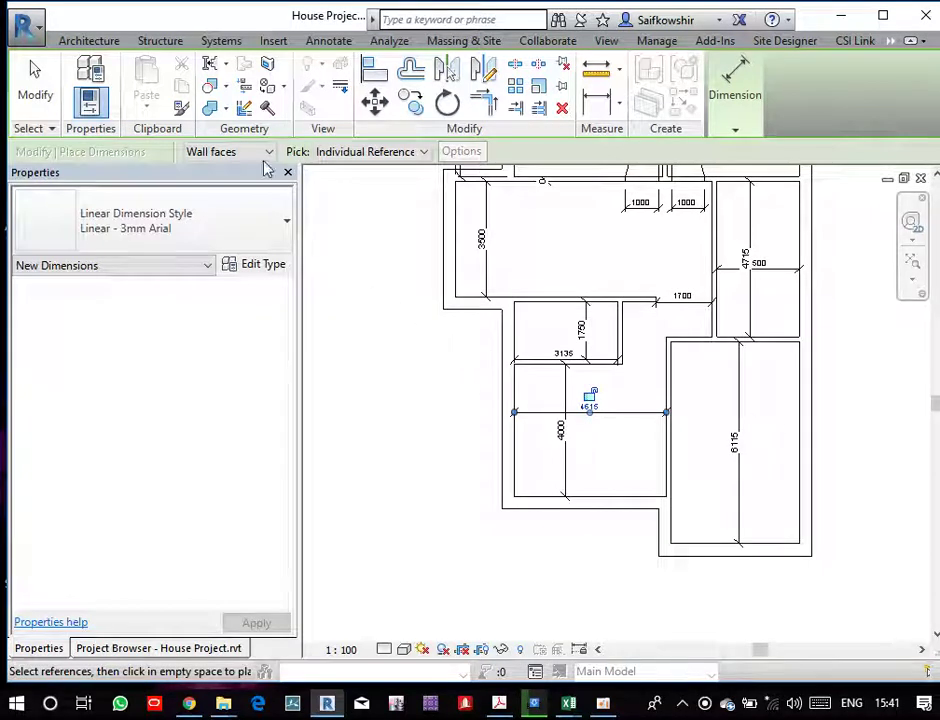
{"action": "left_click", "coordinate": [38, 90]}
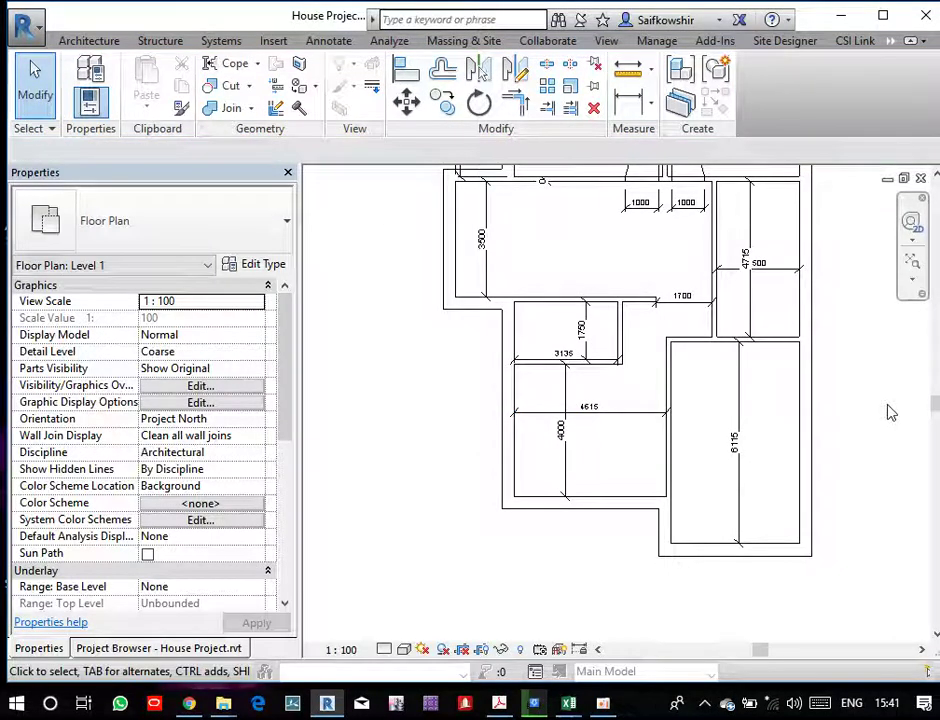
- Select and inspect the wall along the small room's top near the 1700 dimension
{"action": "scroll", "coordinate": [700, 430], "scroll_direction": "up", "scroll_amount": 2}
{"action": "middle_click_drag", "start_coordinate": [665, 342], "coordinate": [660, 422]}
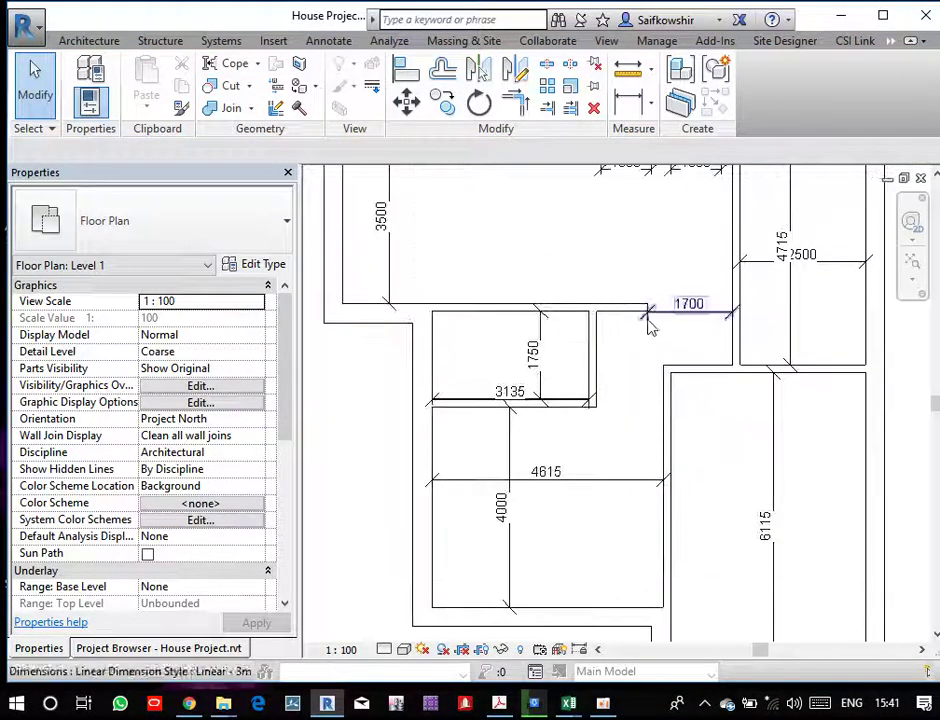
{"action": "left_click", "coordinate": [640, 308]}
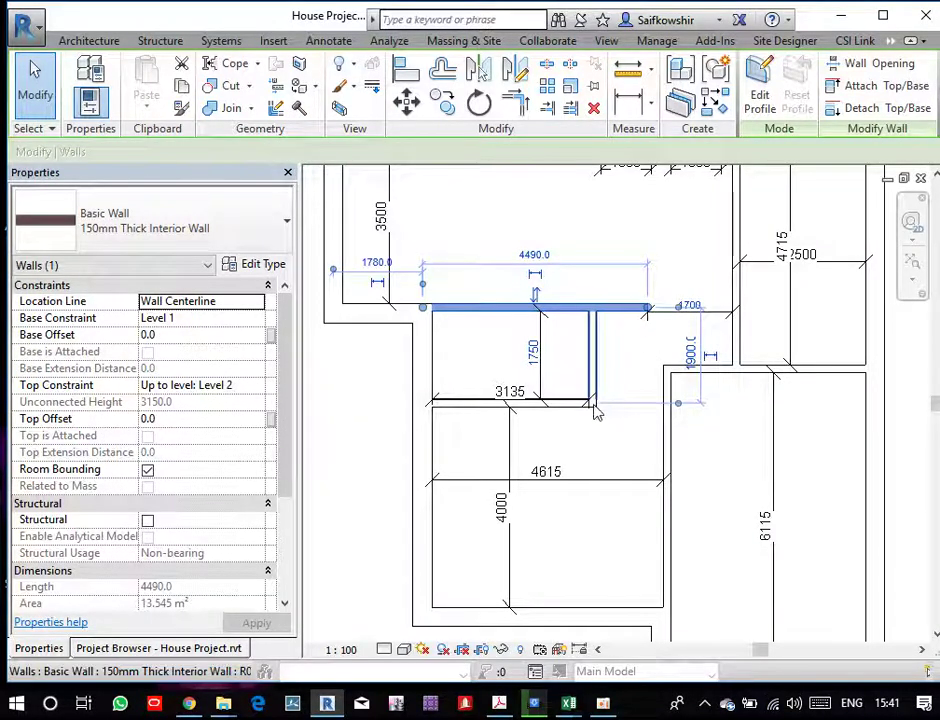
{"action": "left_click", "coordinate": [610, 319]}
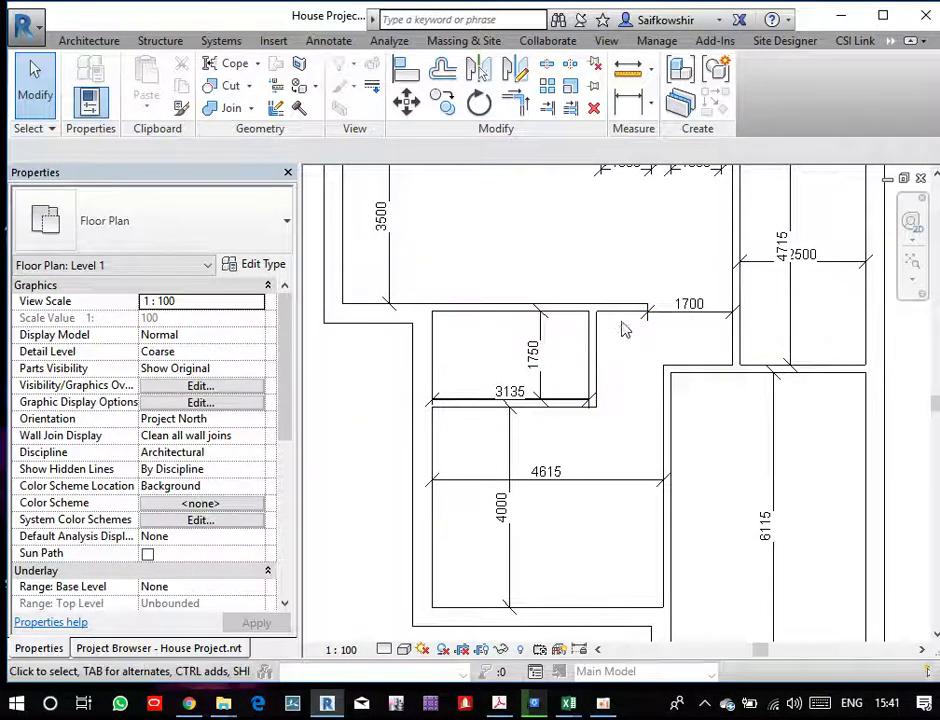
{"action": "scroll", "coordinate": [624, 340], "scroll_direction": "down", "scroll_amount": 1}
{"action": "scroll", "coordinate": [624, 340], "scroll_direction": "up", "scroll_amount": 1}
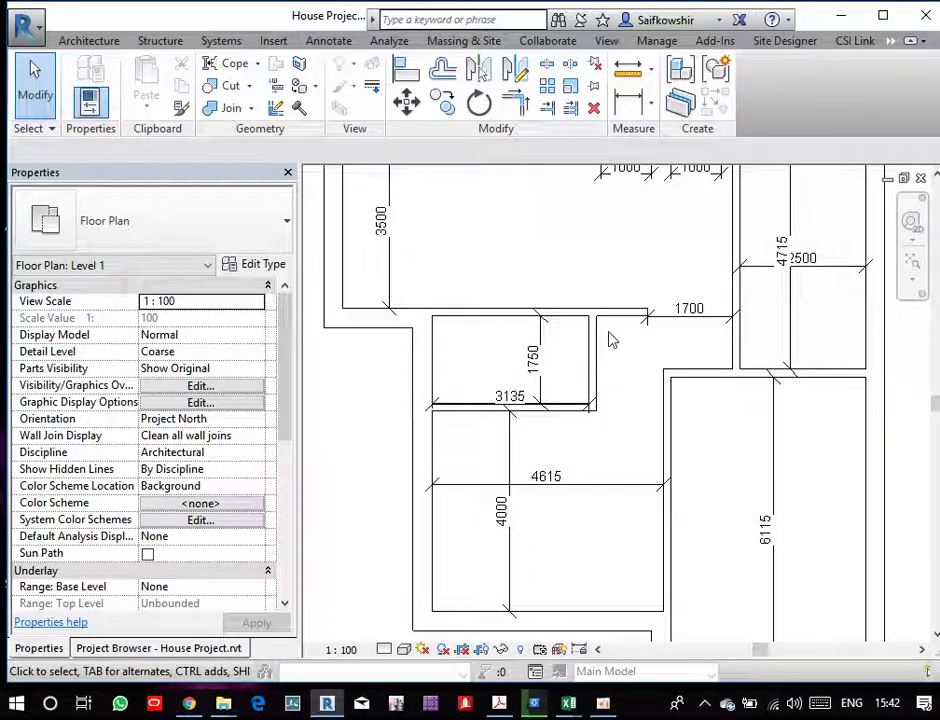
- Trim the small room's vertical wall and top wall to a corner (TR)
{"action": "key", "text": "t"}
{"action": "key", "text": "r"}
{"action": "left_click", "coordinate": [594, 360]}
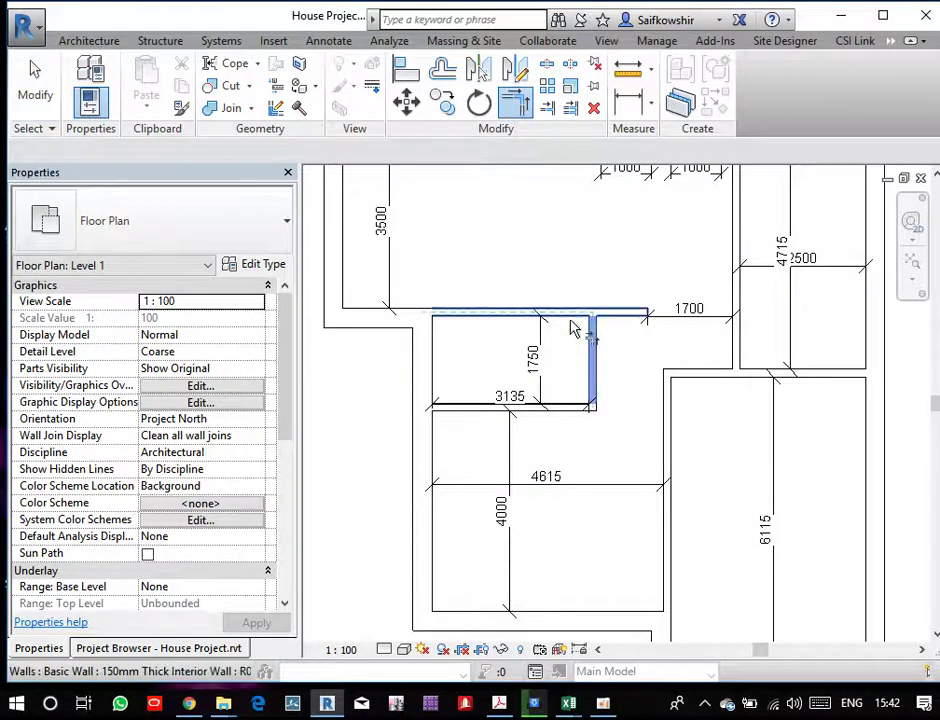
{"action": "left_click", "coordinate": [574, 318]}
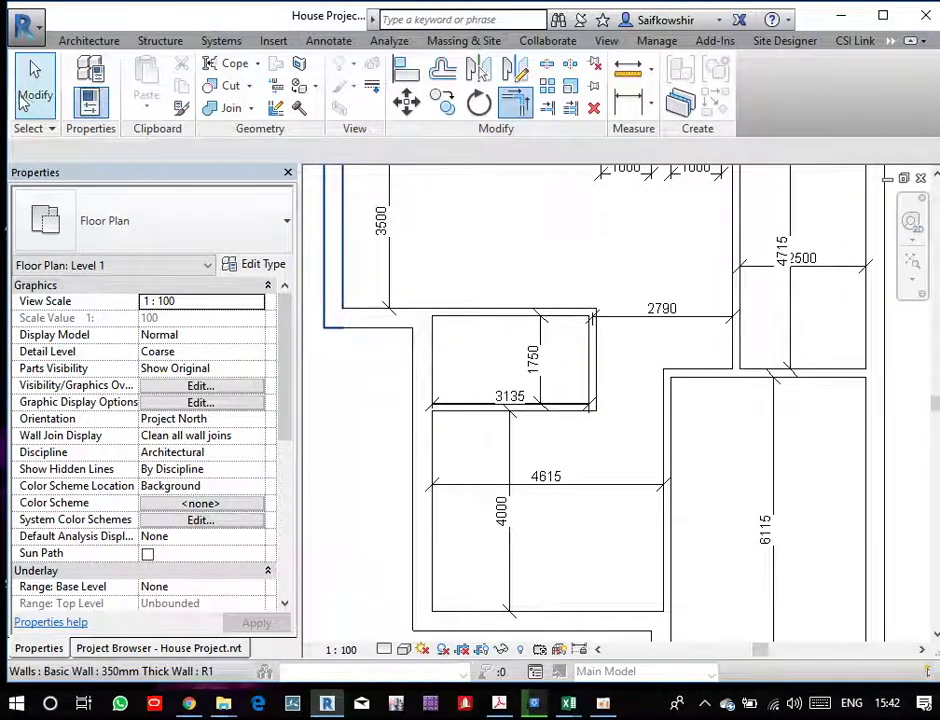
{"action": "key", "text": "Escape"}
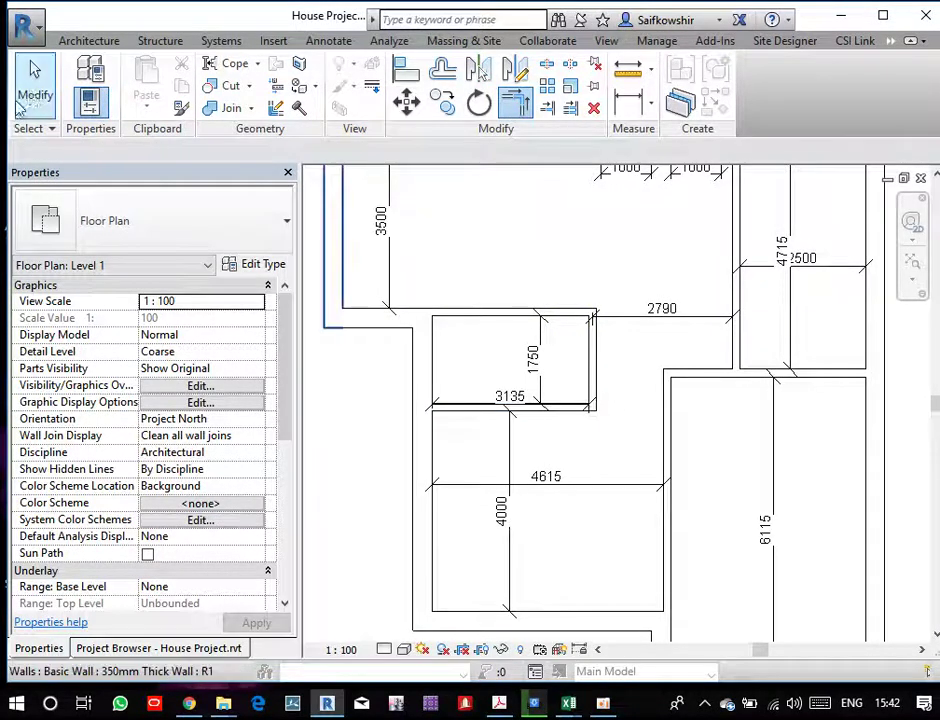
{"action": "scroll", "coordinate": [566, 418], "scroll_direction": "up", "scroll_amount": 1}
{"action": "scroll", "coordinate": [600, 405], "scroll_direction": "up", "scroll_amount": 1}
{"action": "scroll", "coordinate": [612, 398], "scroll_direction": "down", "scroll_amount": 1}
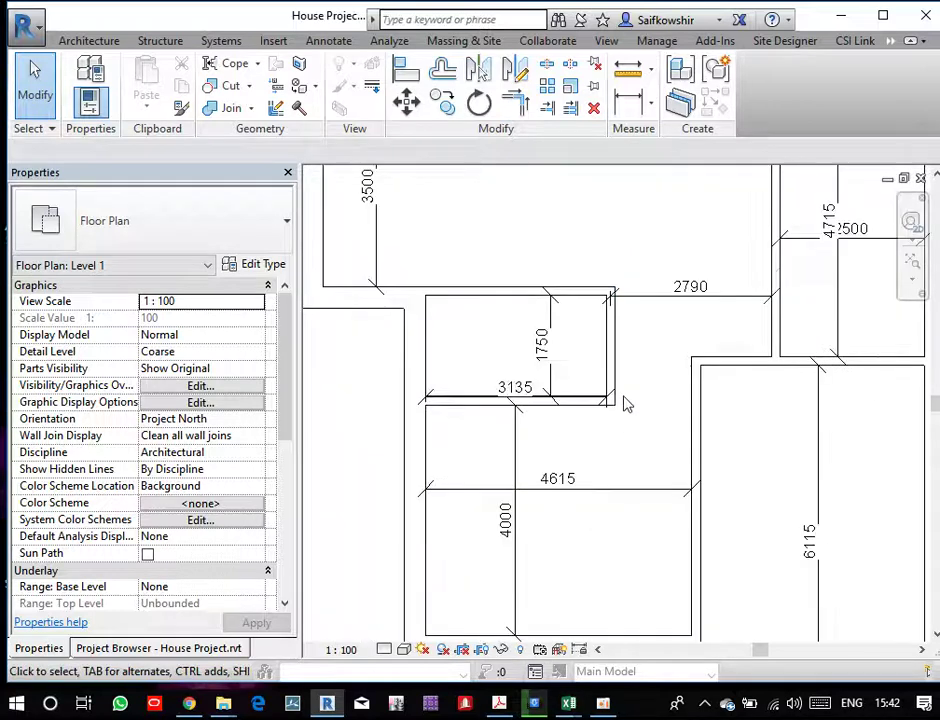
{"action": "scroll", "coordinate": [620, 399], "scroll_direction": "up", "scroll_amount": 2}
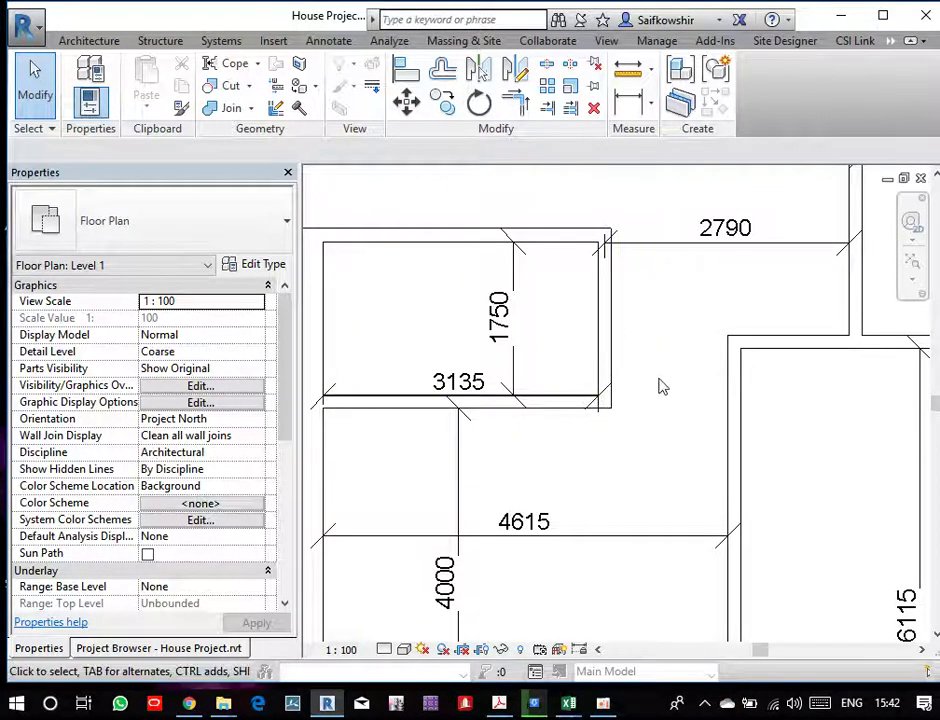
- Dimension the side wall's 1330 gap to the neighbouring wall and change it to 1400
{"action": "key", "text": "d"}
{"action": "key", "text": "i"}
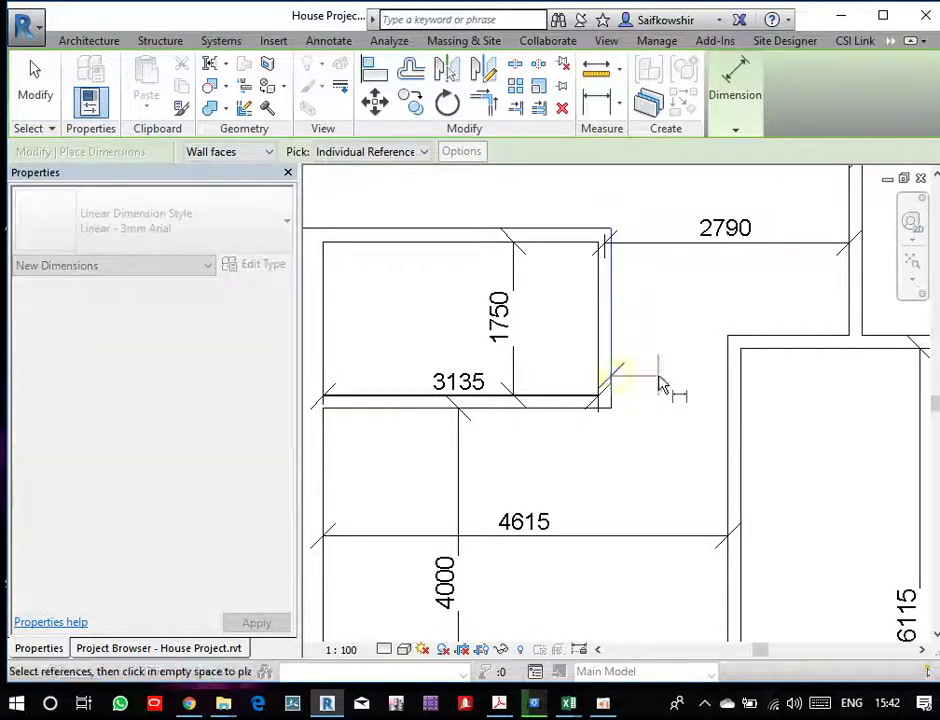
{"action": "left_click", "coordinate": [728, 390]}
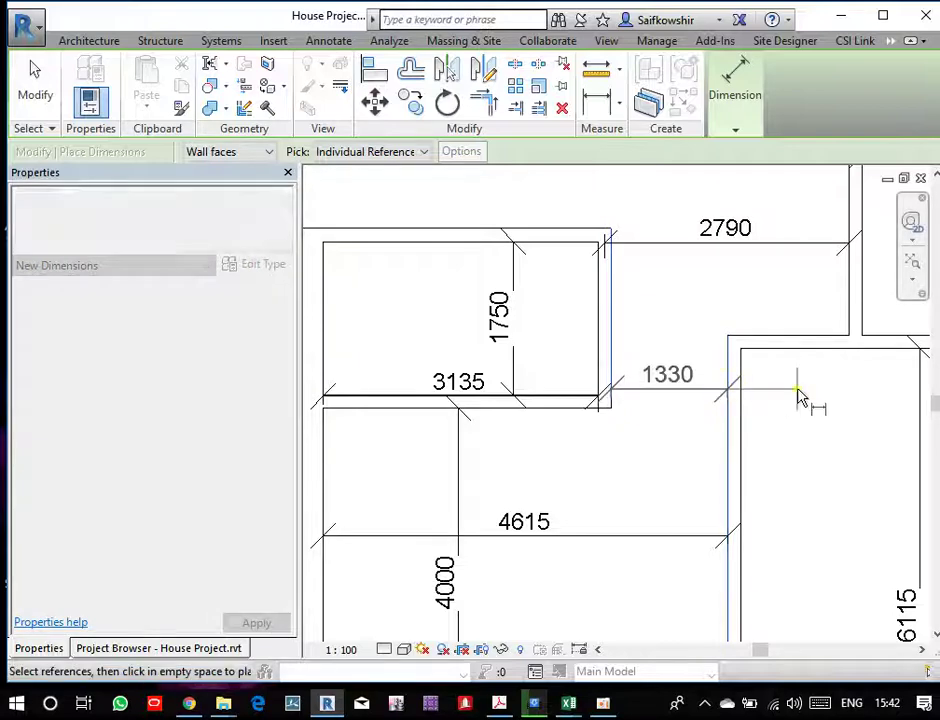
{"action": "left_click", "coordinate": [800, 398]}
{"action": "left_click", "coordinate": [35, 92]}
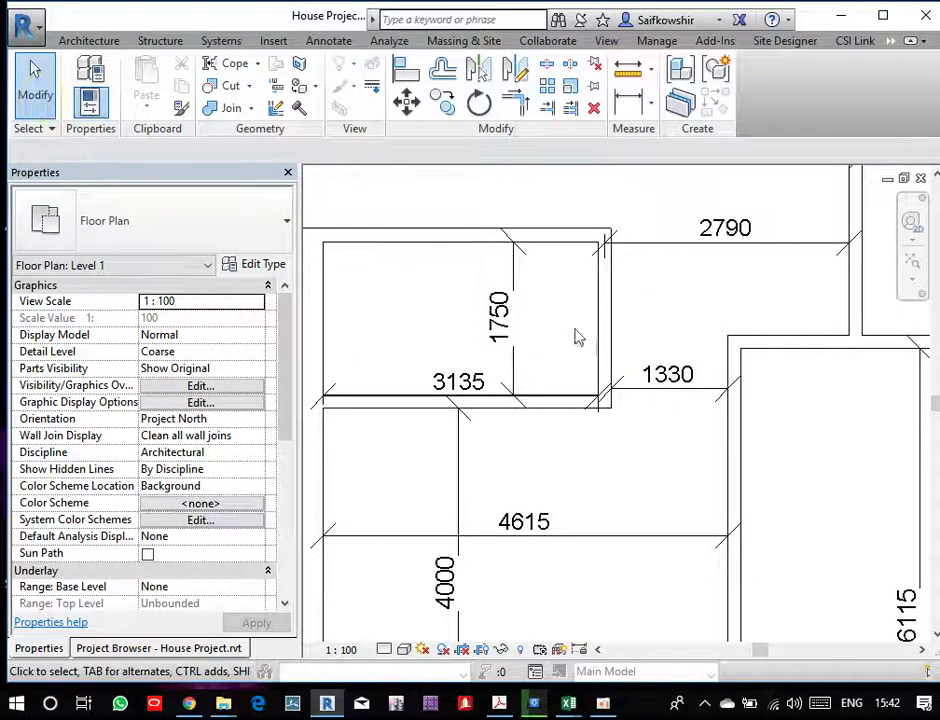
{"action": "left_click", "coordinate": [603, 345]}
{"action": "left_click", "coordinate": [665, 375]}
{"action": "type", "text": "1400"}
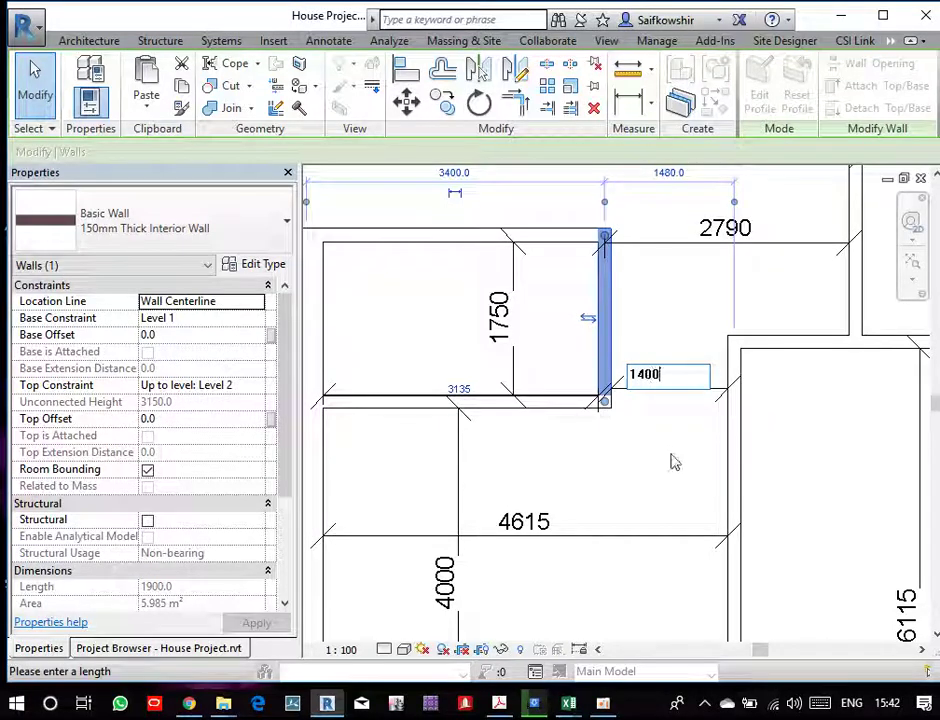
{"action": "key", "text": "Return"}
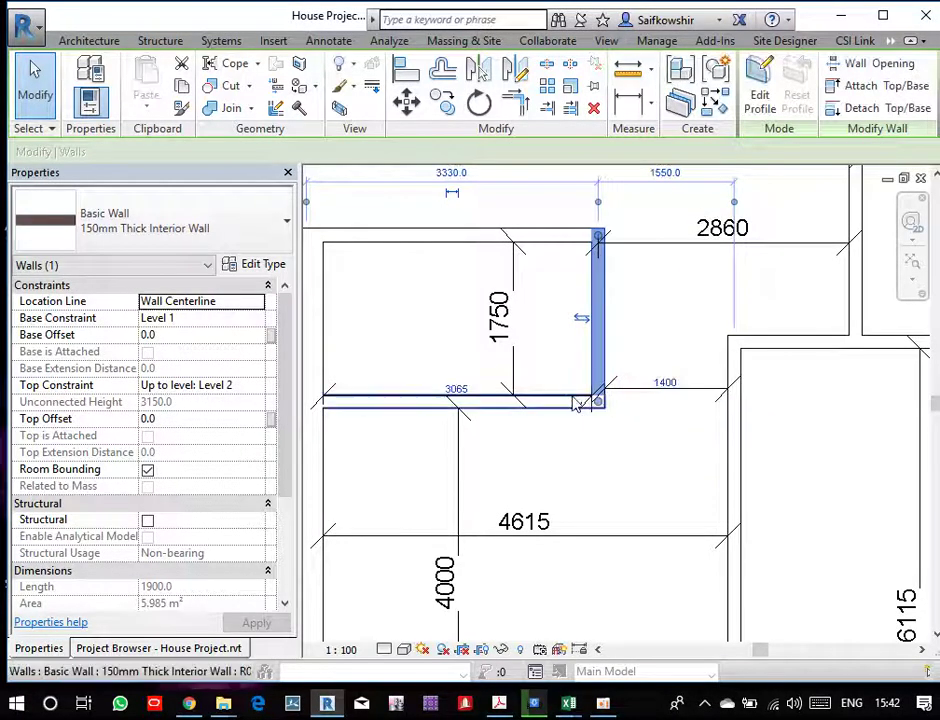
- Drag the small room's lower wall up, leaving the rooms 1065 and 4685 deep
{"action": "left_click", "coordinate": [573, 403]}
{"action": "scroll", "coordinate": [581, 369], "scroll_direction": "down", "scroll_amount": 1}
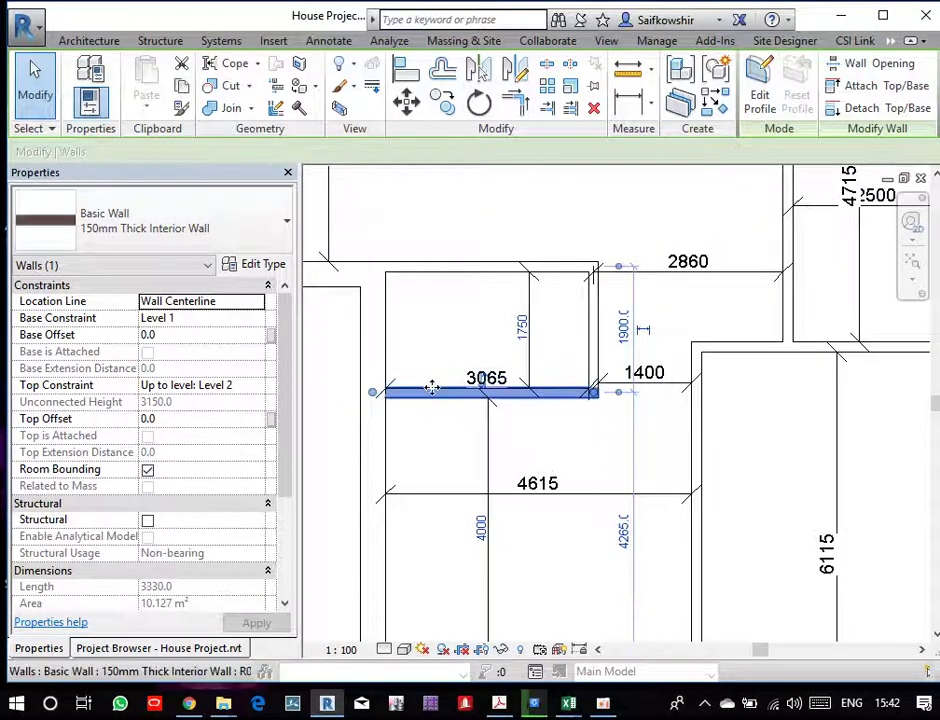
{"action": "left_click_drag", "start_coordinate": [432, 388], "coordinate": [432, 347]}
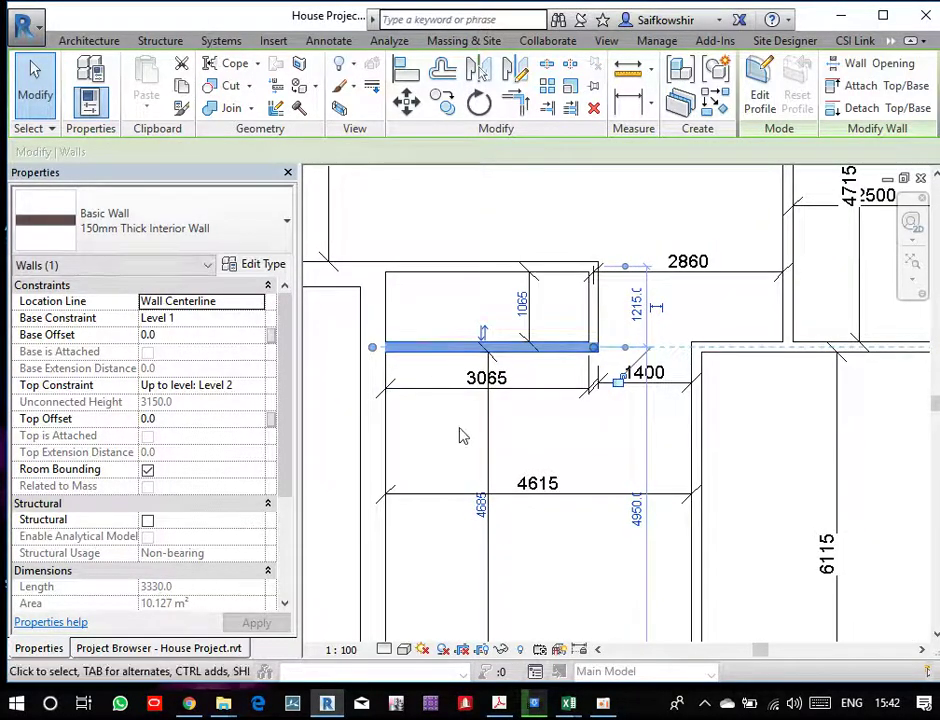
{"action": "left_click", "coordinate": [468, 441]}
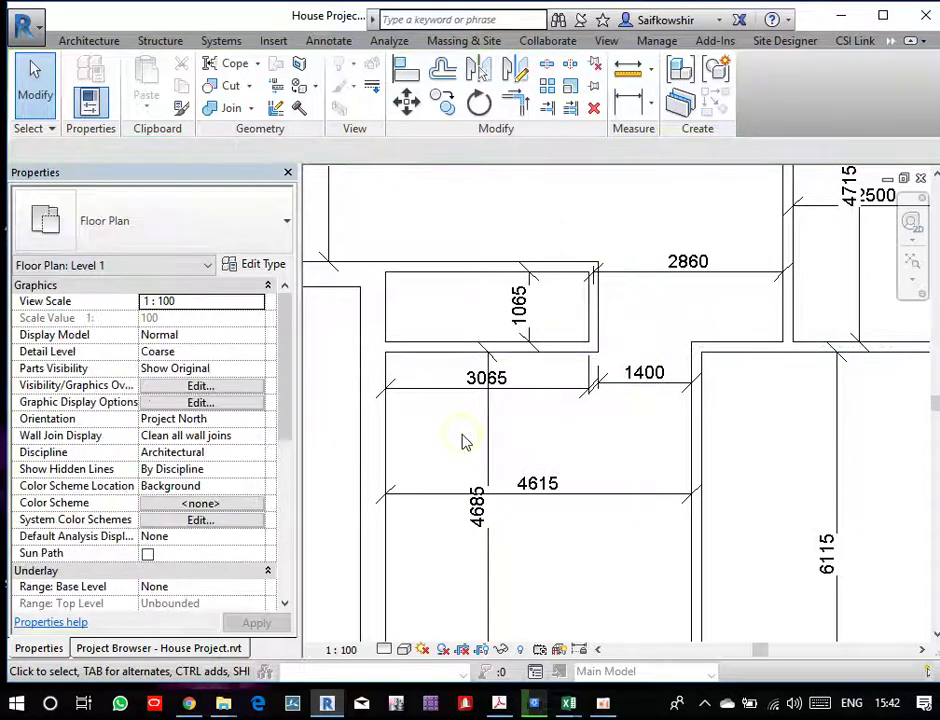
{"action": "left_click", "coordinate": [452, 440]}
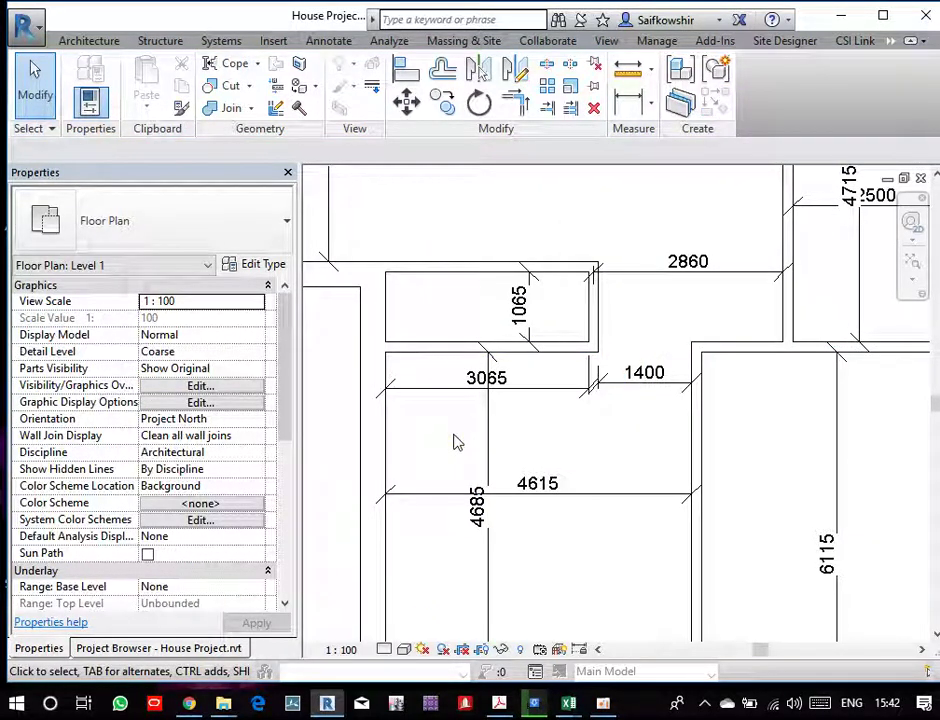
- Change the lower wall's 1065 dimension to 1500, leaving 4250 below, and delete the 3065 dimension
{"action": "left_click", "coordinate": [565, 355]}
{"action": "left_click", "coordinate": [522, 302]}
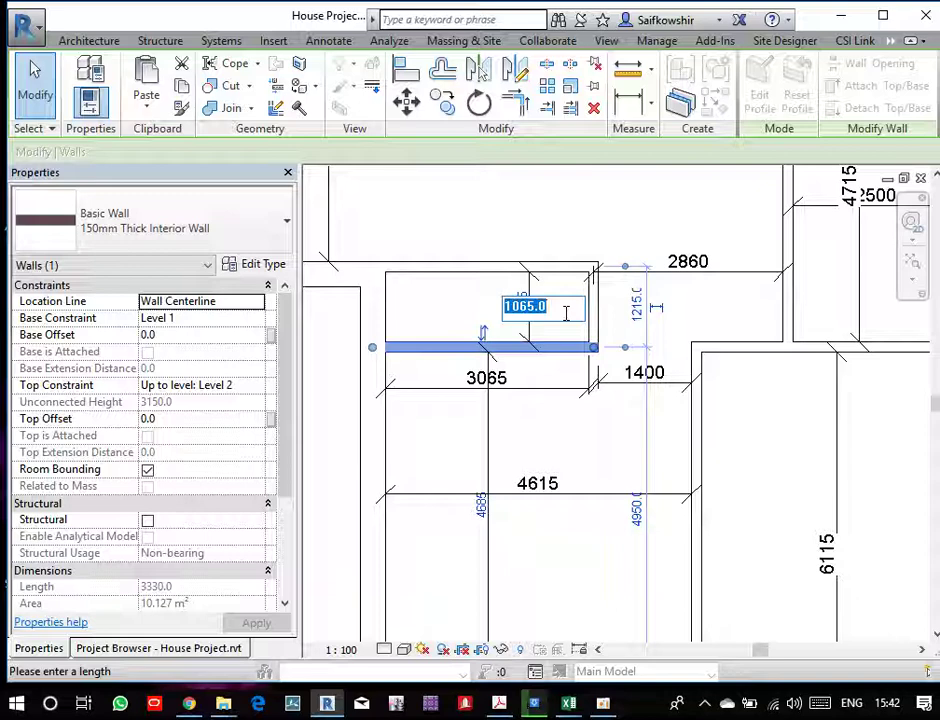
{"action": "left_click", "coordinate": [560, 311]}
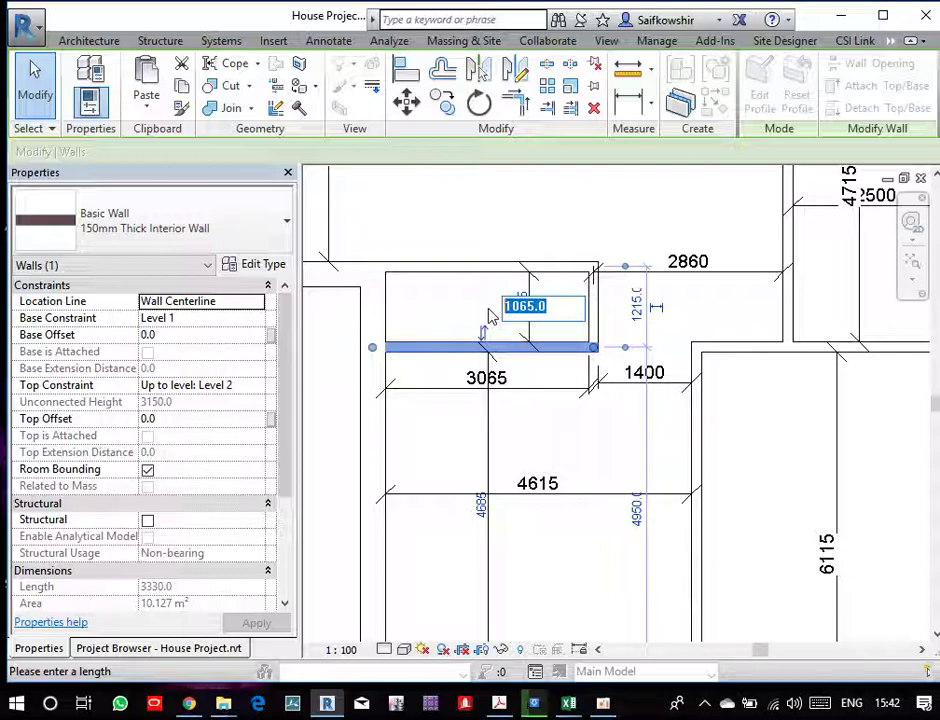
{"action": "left_click", "coordinate": [571, 308]}
{"action": "type", "text": "1"}
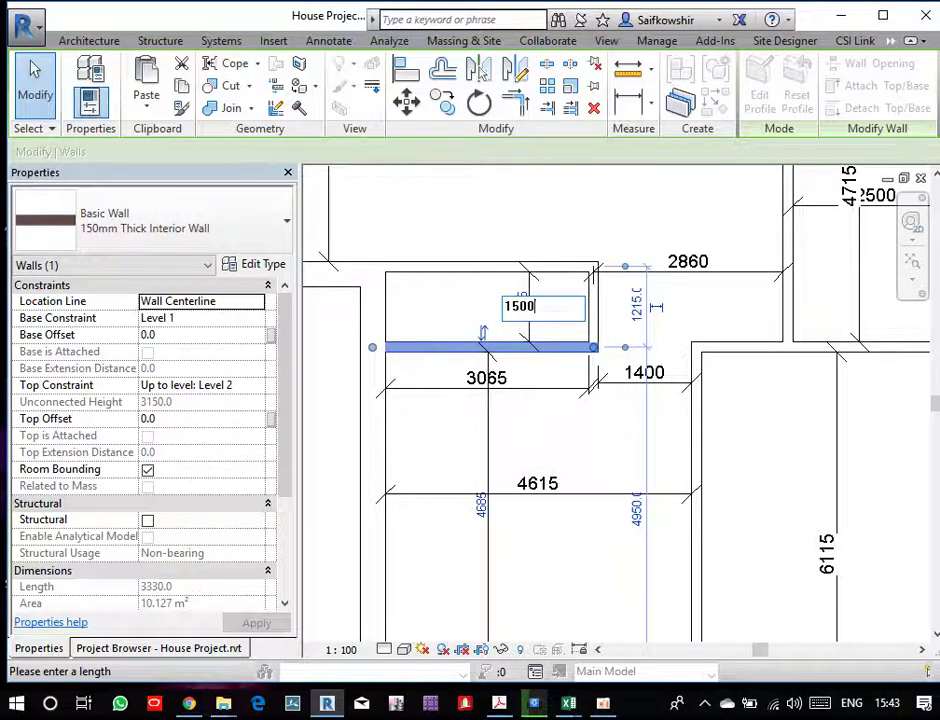
{"action": "key", "text": "Return"}
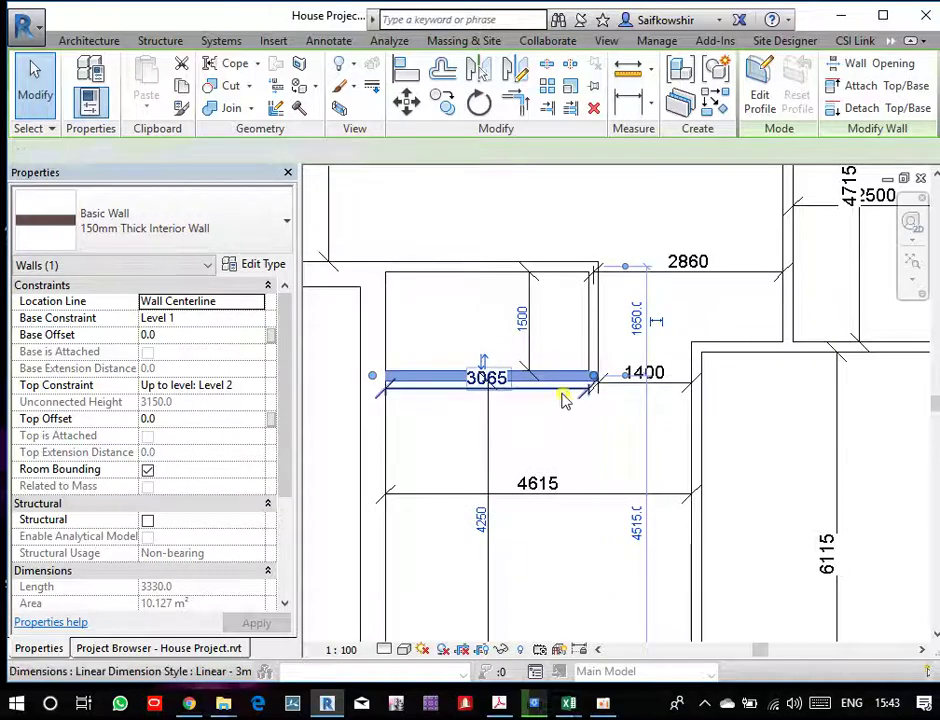
{"action": "left_click", "coordinate": [558, 388]}
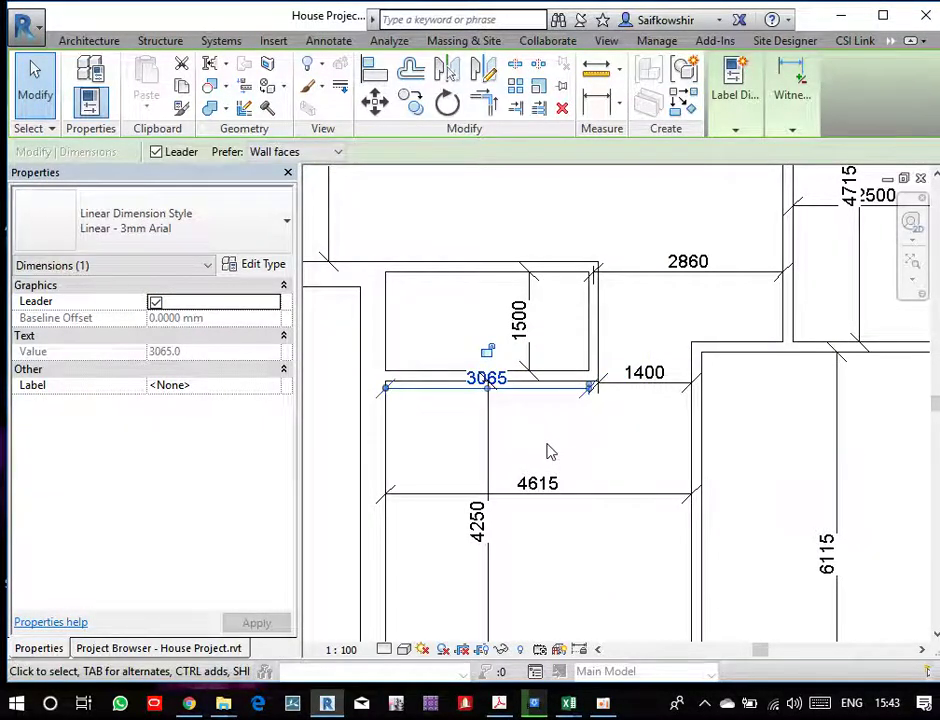
{"action": "key", "text": "Delete"}
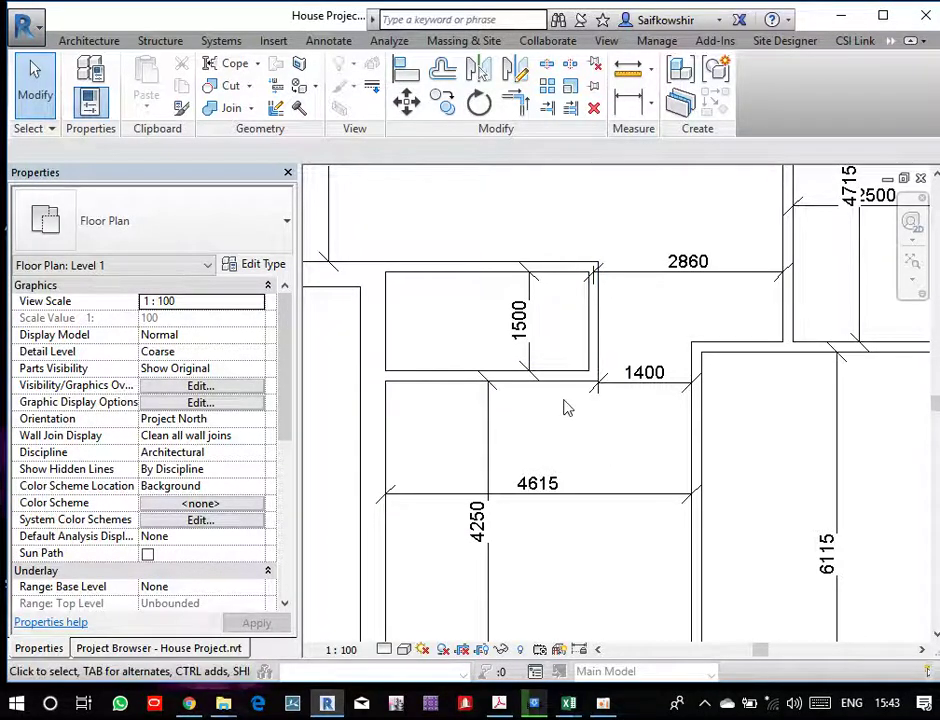
- Add an aligned dimension across the small room, measuring its 3065 width
{"action": "key", "text": "d"}
{"action": "key", "text": "i"}
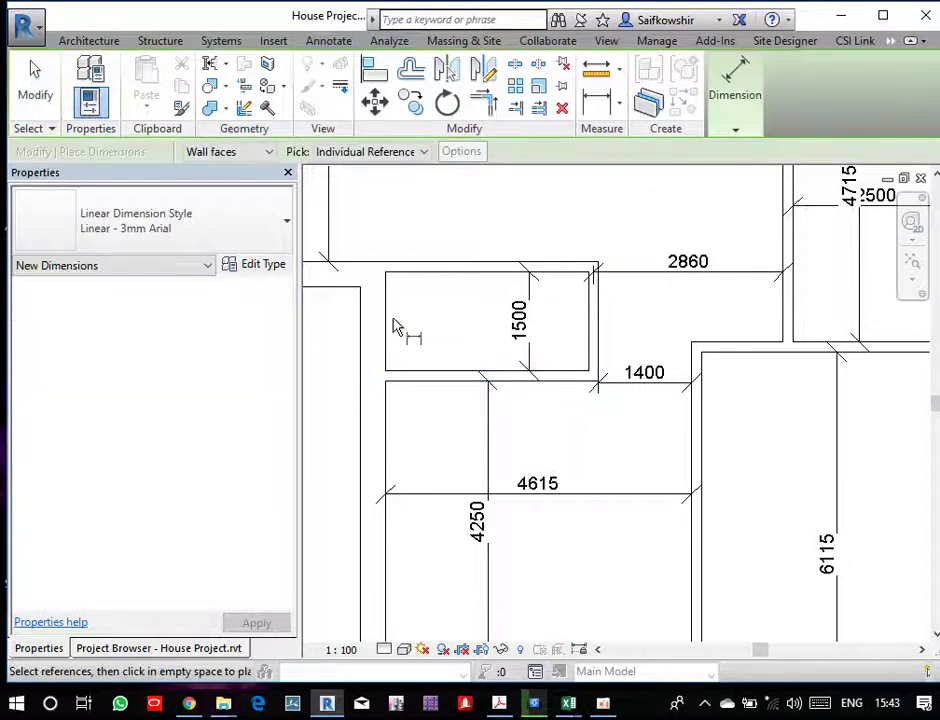
{"action": "left_click", "coordinate": [386, 330]}
{"action": "left_click", "coordinate": [588, 332]}
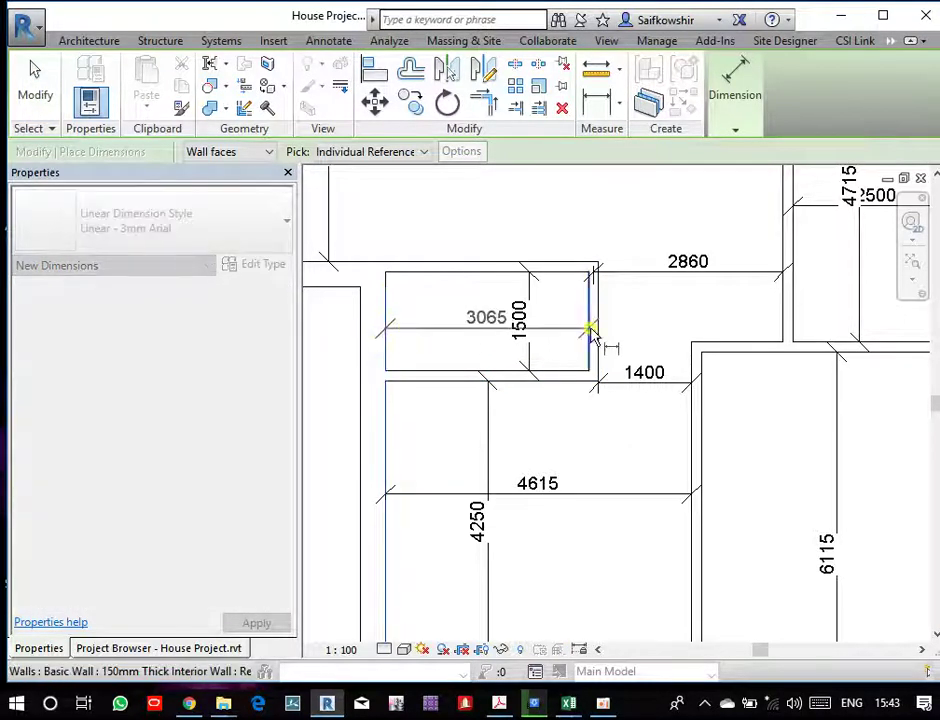
{"action": "left_click", "coordinate": [650, 312]}
{"action": "left_click", "coordinate": [34, 85]}
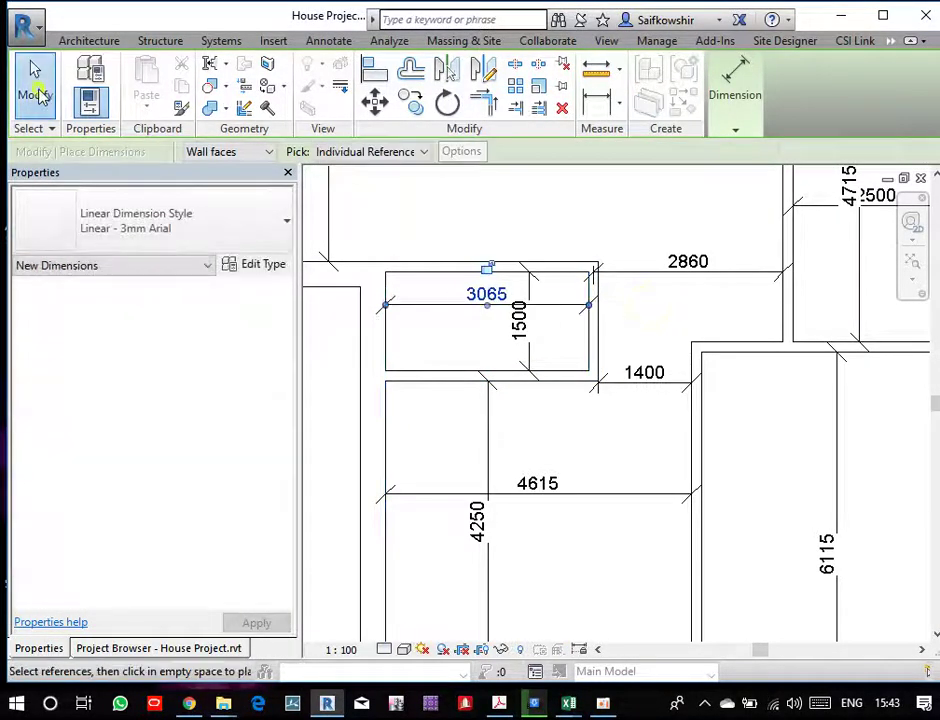
- Resize the small room to 2400 wide by moving its right wall
{"action": "left_click", "coordinate": [597, 355]}
{"action": "left_click", "coordinate": [487, 291]}
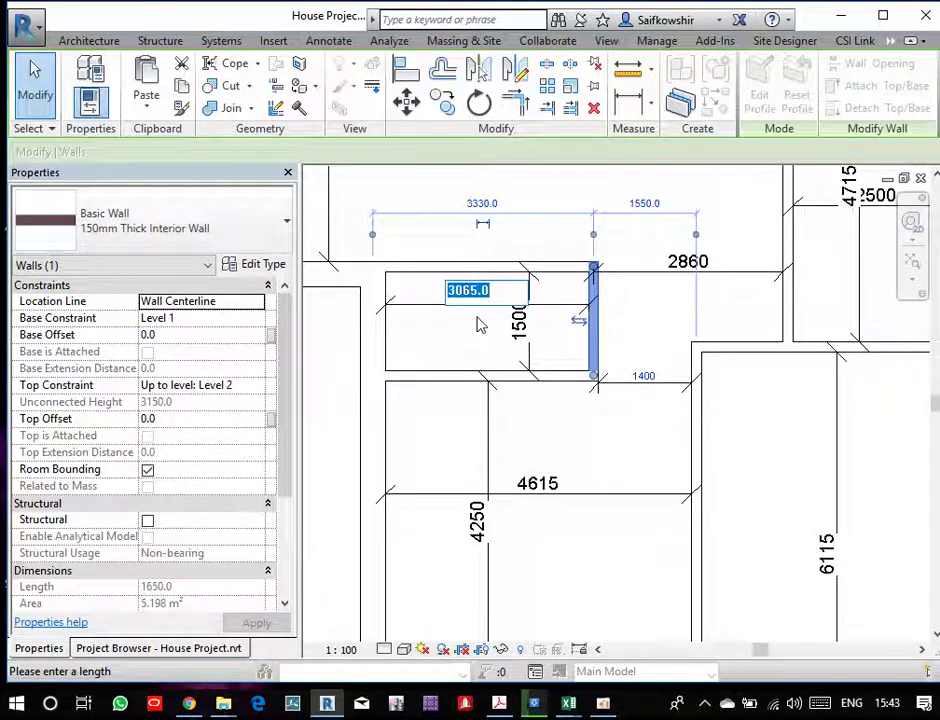
{"action": "type", "text": "24"}
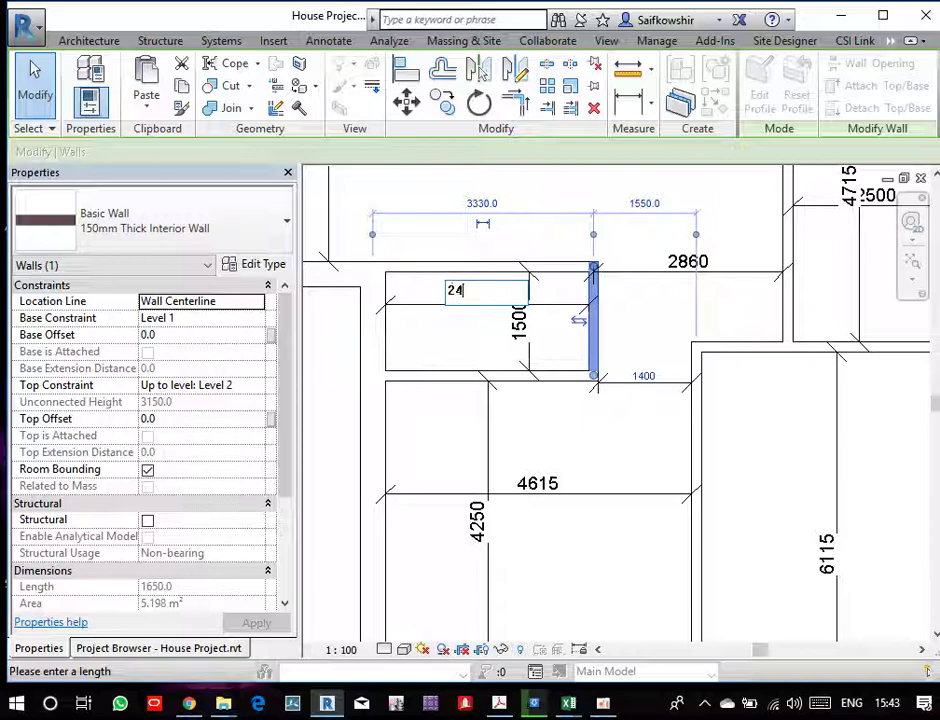
{"action": "type", "text": "00"}
{"action": "key", "text": "Return"}
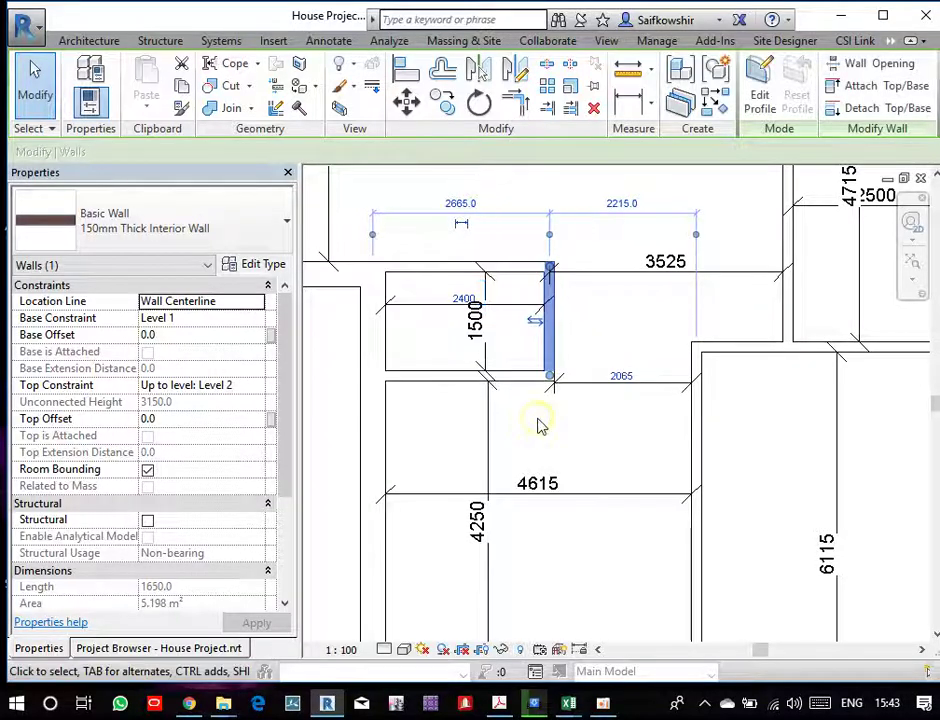
{"action": "key", "text": "Escape"}
- Stretch the lower wall's end to the right and move the 2065 dimension up into the room
{"action": "left_click", "coordinate": [535, 380]}
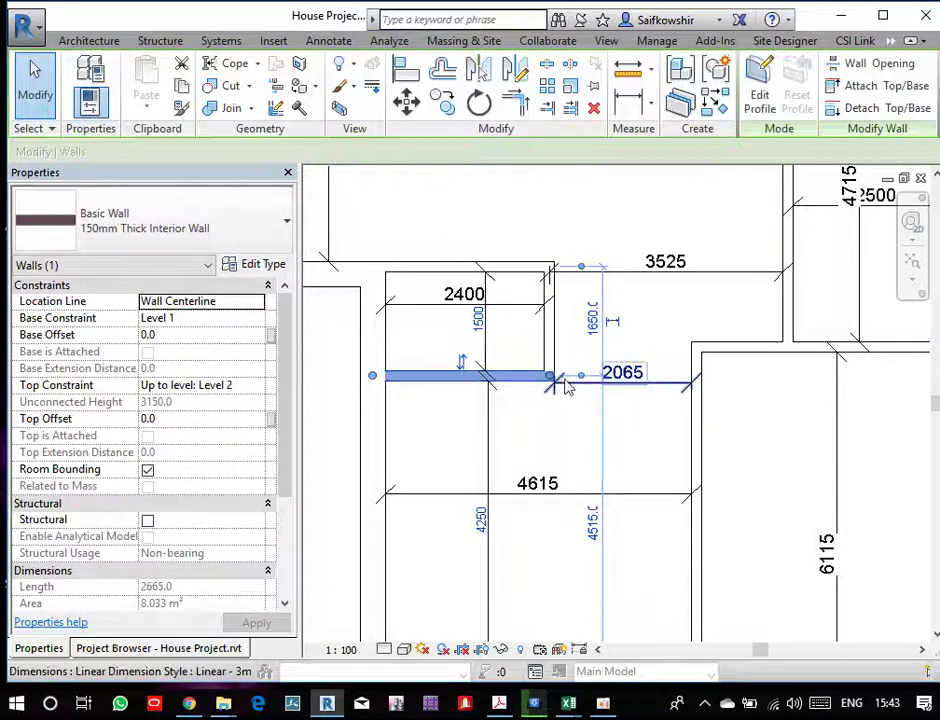
{"action": "left_click_drag", "start_coordinate": [550, 376], "coordinate": [600, 376]}
{"action": "left_click", "coordinate": [611, 352]}
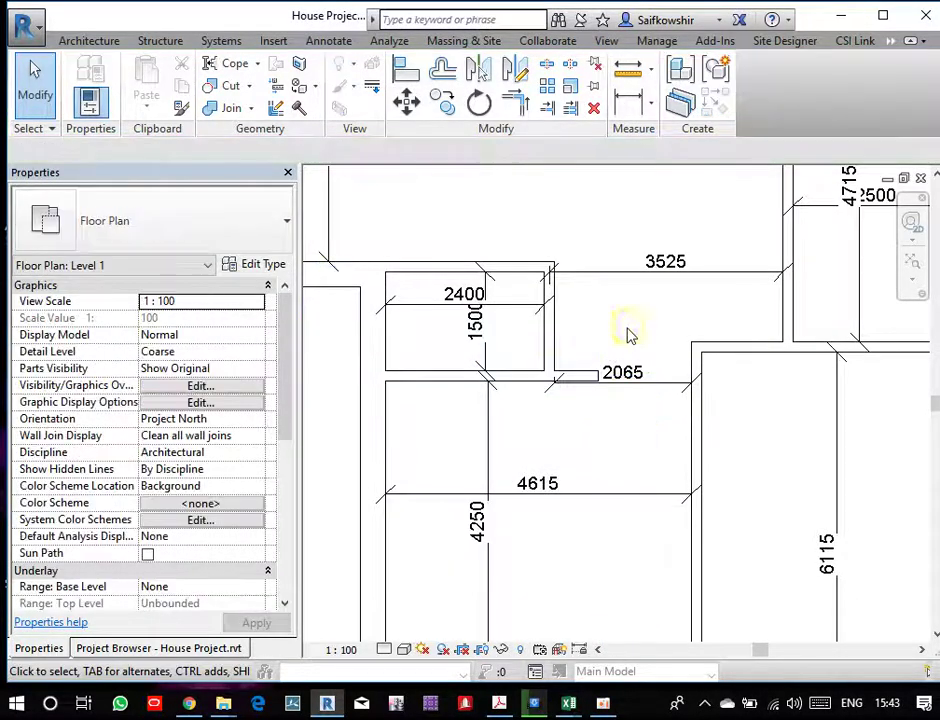
{"action": "scroll", "coordinate": [640, 390], "scroll_direction": "up", "scroll_amount": 2}
{"action": "left_click", "coordinate": [668, 378]}
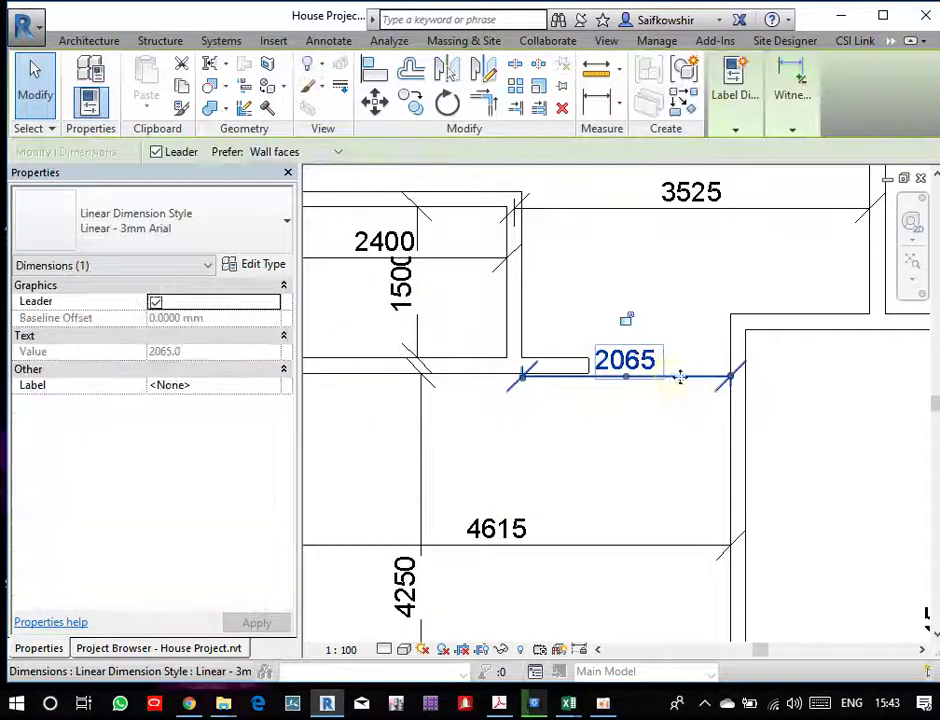
{"action": "left_click_drag", "start_coordinate": [684, 371], "coordinate": [667, 308]}
{"action": "left_click", "coordinate": [626, 415]}
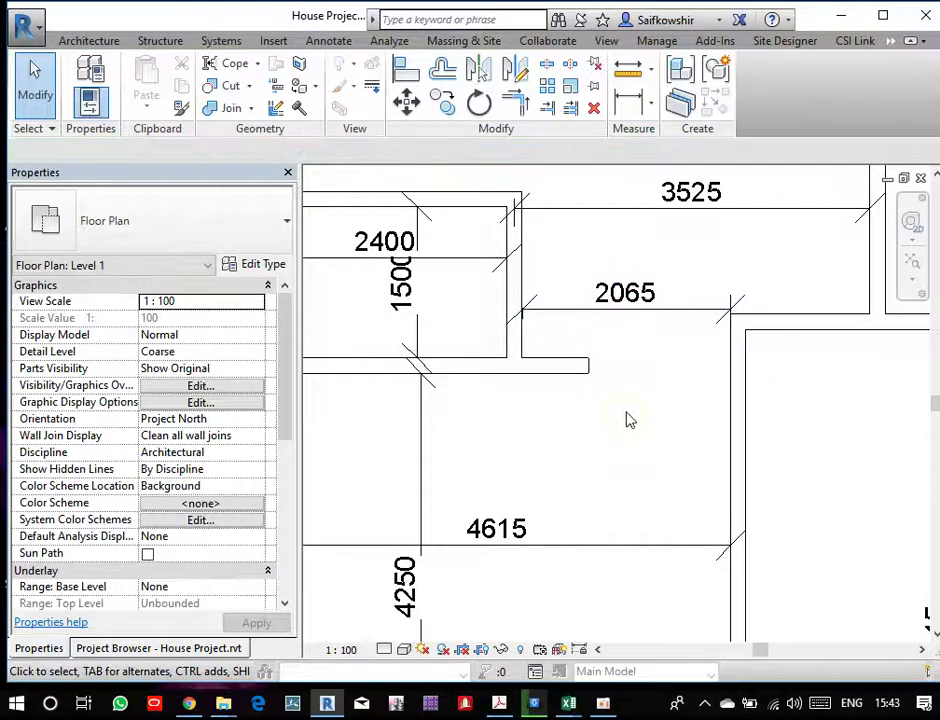
- Dimension the 1405 corridor gap and shift the short interior wall to make it 1400
{"action": "key", "text": "d"}
{"action": "key", "text": "i"}
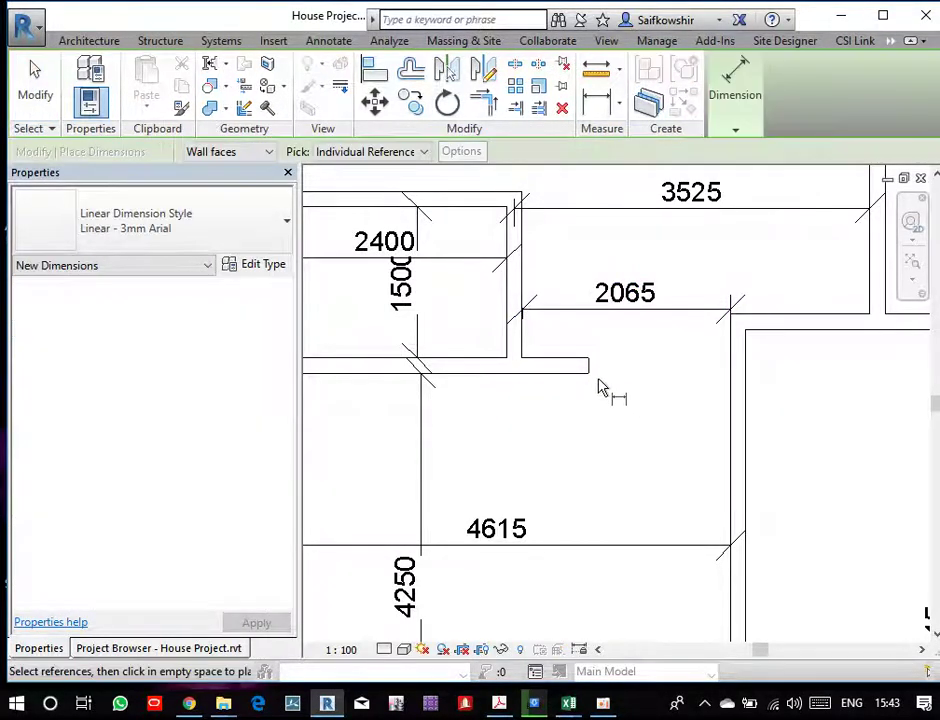
{"action": "left_click", "coordinate": [591, 374]}
{"action": "left_click", "coordinate": [735, 390]}
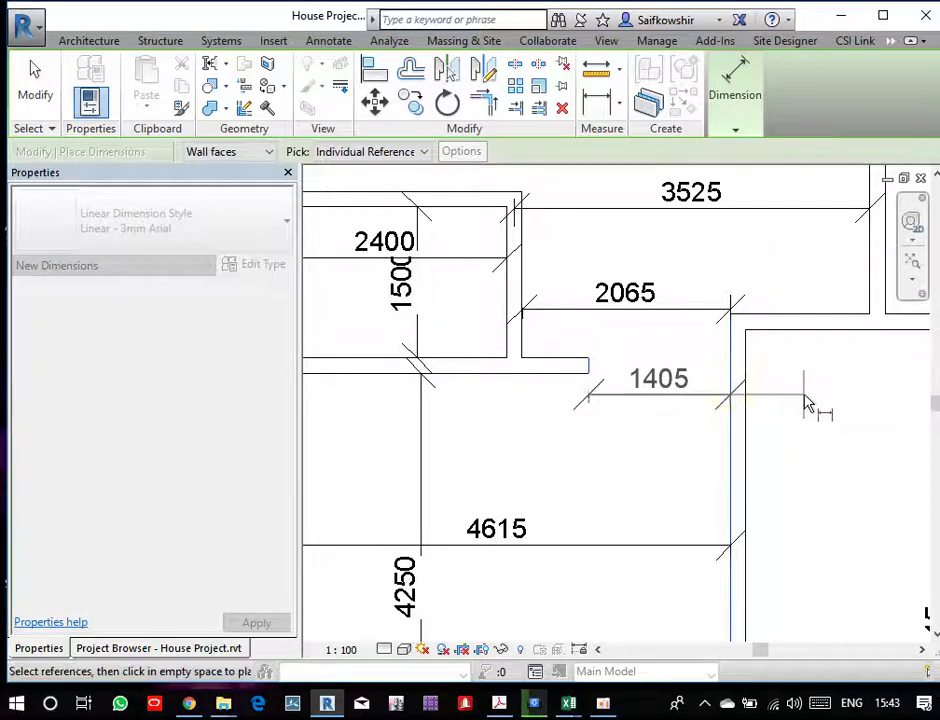
{"action": "left_click", "coordinate": [804, 398]}
{"action": "left_click", "coordinate": [52, 92]}
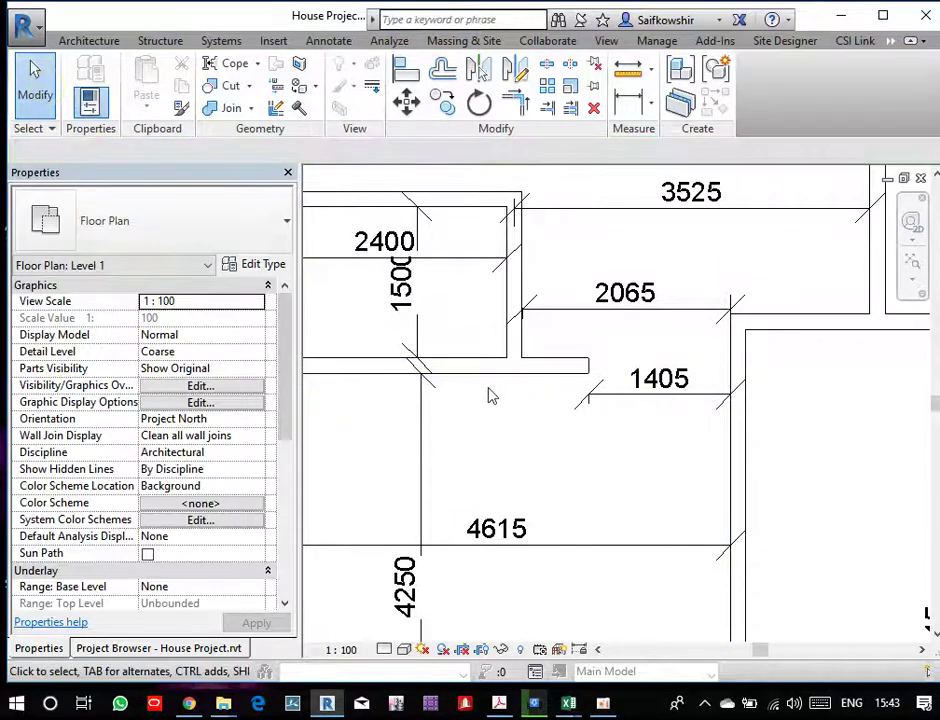
{"action": "left_click", "coordinate": [580, 367]}
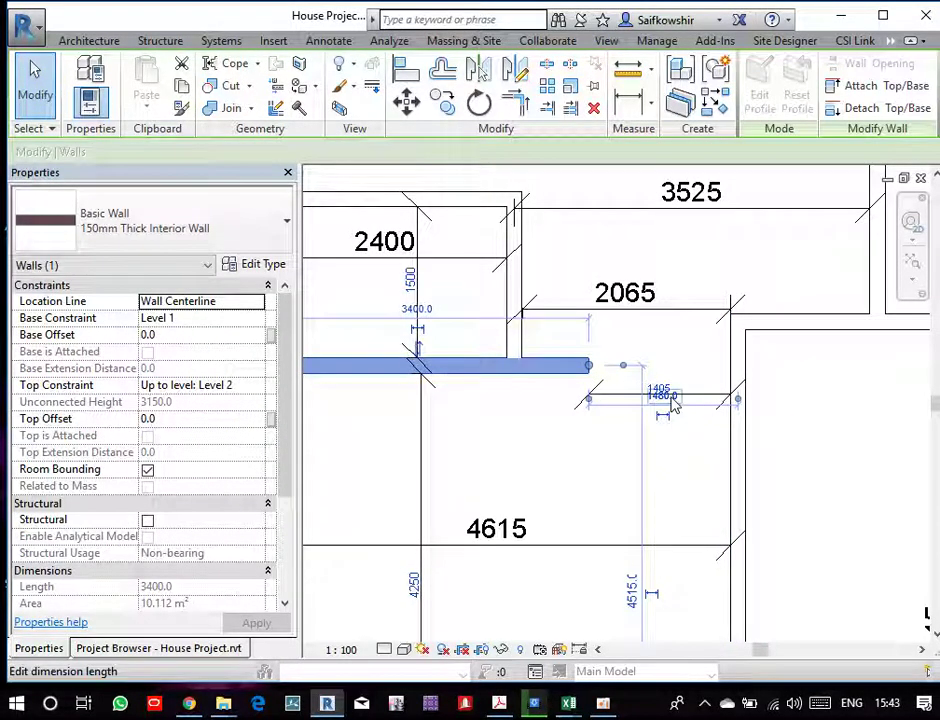
{"action": "left_click", "coordinate": [672, 400]}
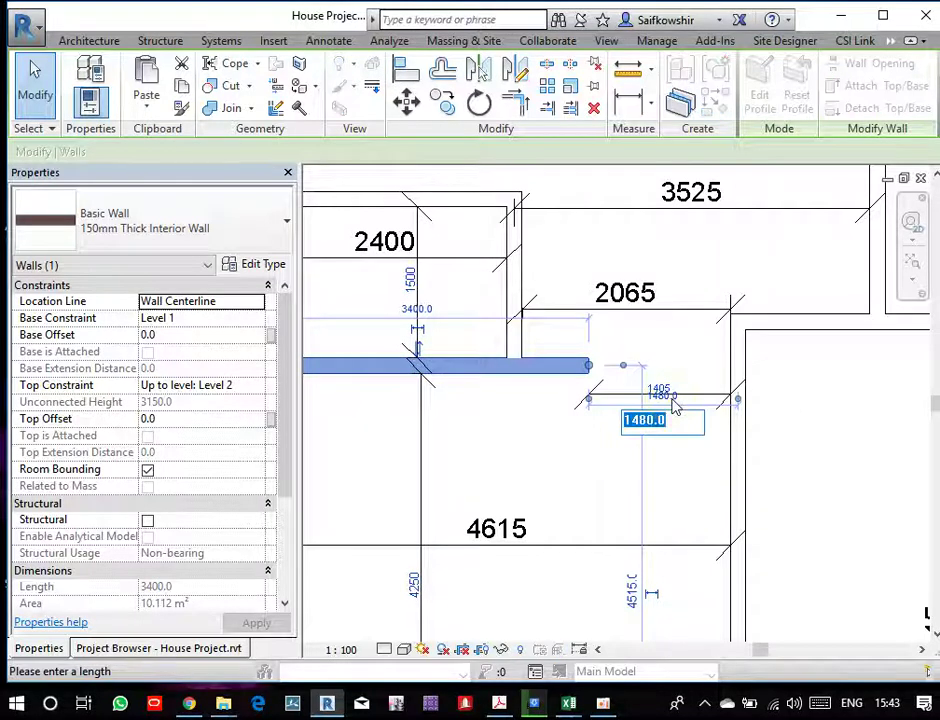
{"action": "type", "text": "1400"}
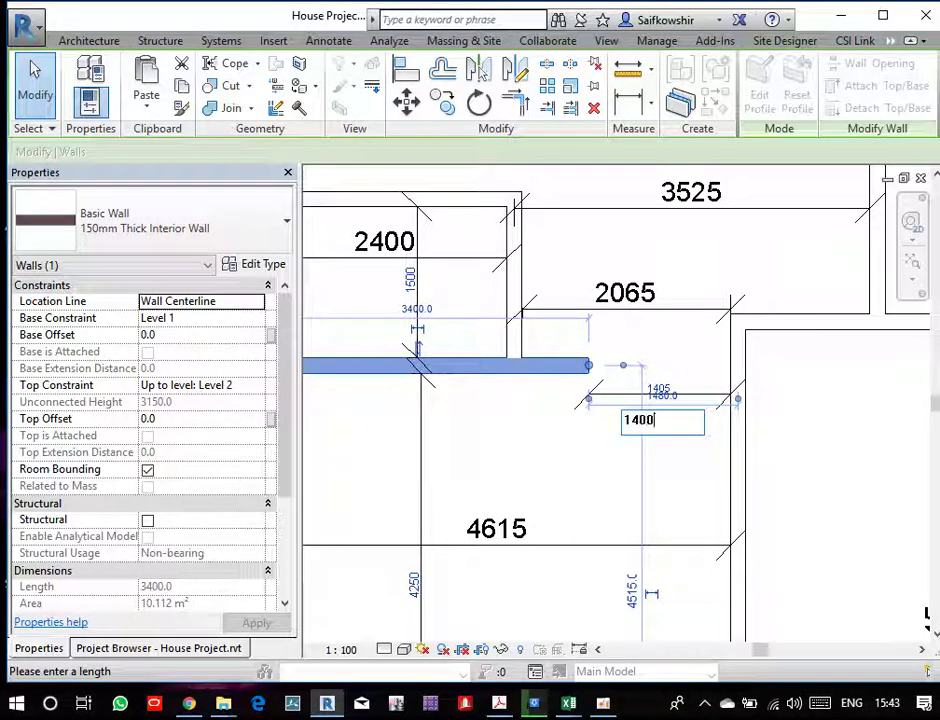
{"action": "key", "text": "Return"}
{"action": "left_click", "coordinate": [829, 483]}
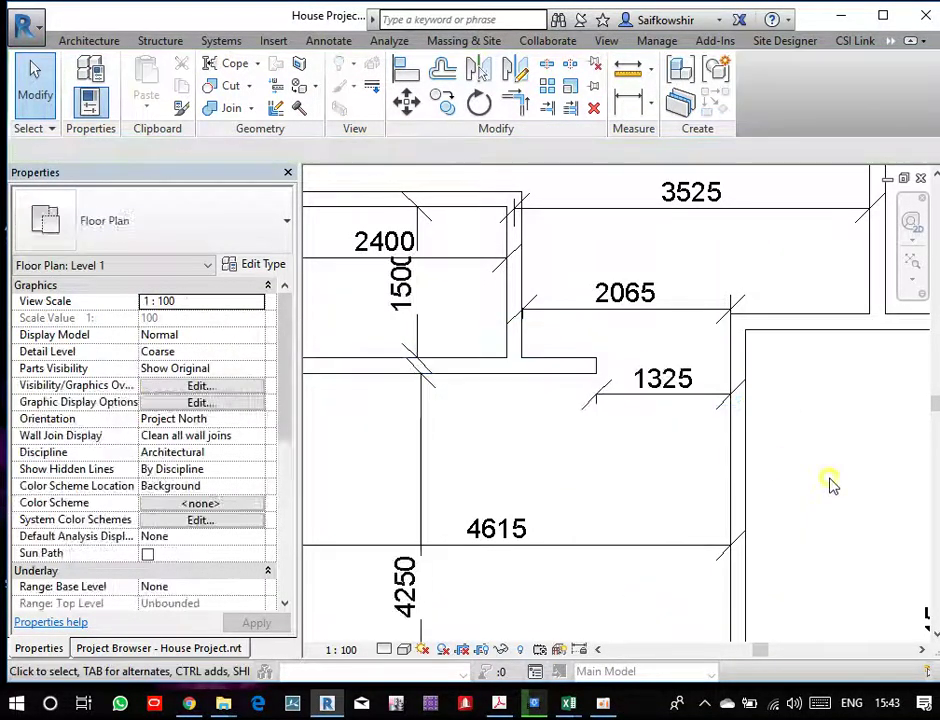
- Add an aligned dimension to the bottom step, reading 1050
{"action": "scroll", "coordinate": [585, 425], "scroll_direction": "down", "scroll_amount": 2}
{"action": "scroll", "coordinate": [585, 425], "scroll_direction": "down", "scroll_amount": 2}
{"action": "middle_click_drag", "start_coordinate": [602, 550], "coordinate": [617, 449]}
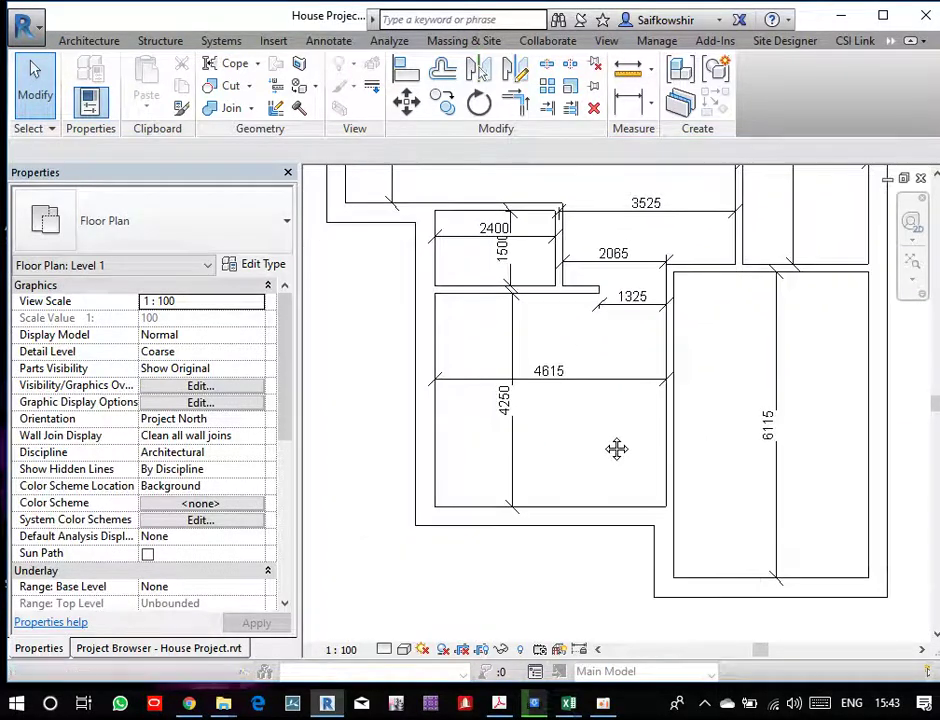
{"action": "scroll", "coordinate": [501, 425], "scroll_direction": "up", "scroll_amount": 1}
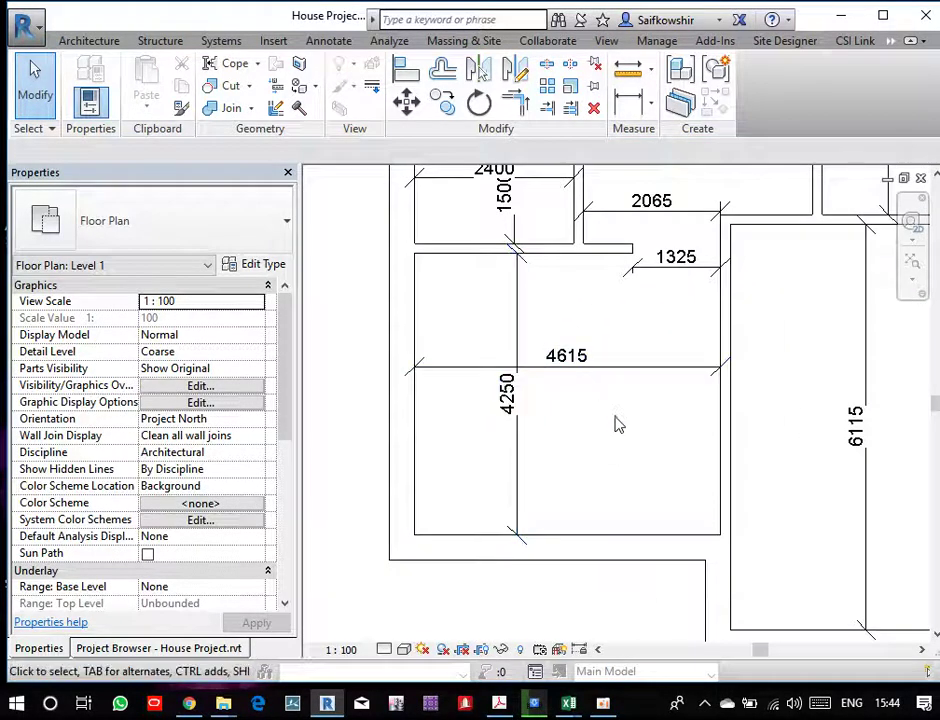
{"action": "scroll", "coordinate": [617, 426], "scroll_direction": "down", "scroll_amount": 1}
{"action": "scroll", "coordinate": [631, 490], "scroll_direction": "down", "scroll_amount": 1}
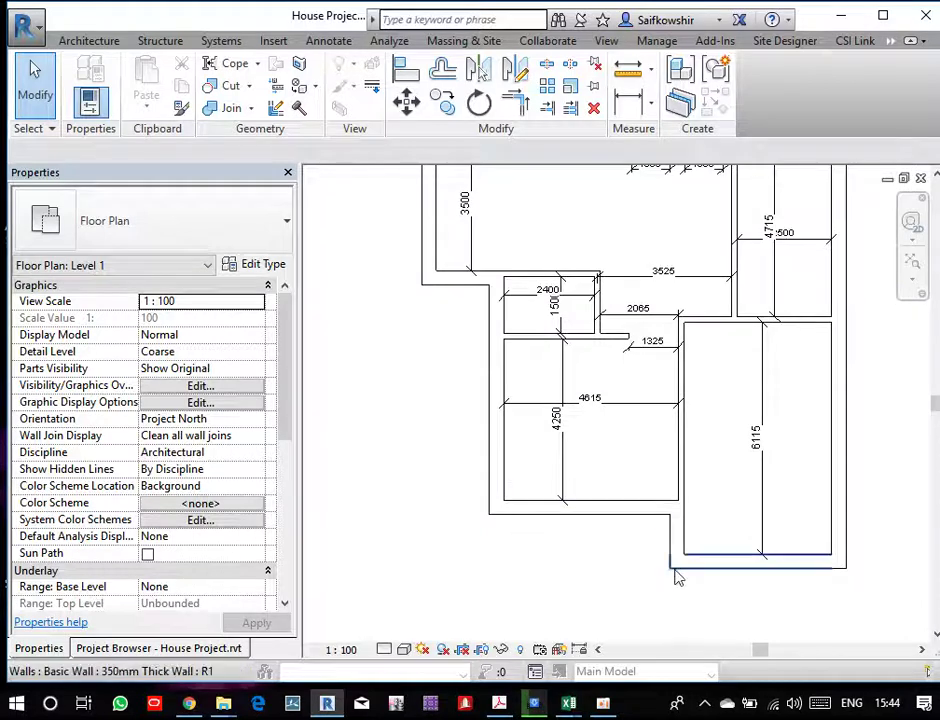
{"action": "scroll", "coordinate": [675, 560], "scroll_direction": "up", "scroll_amount": 1}
{"action": "scroll", "coordinate": [690, 557], "scroll_direction": "up", "scroll_amount": 1}
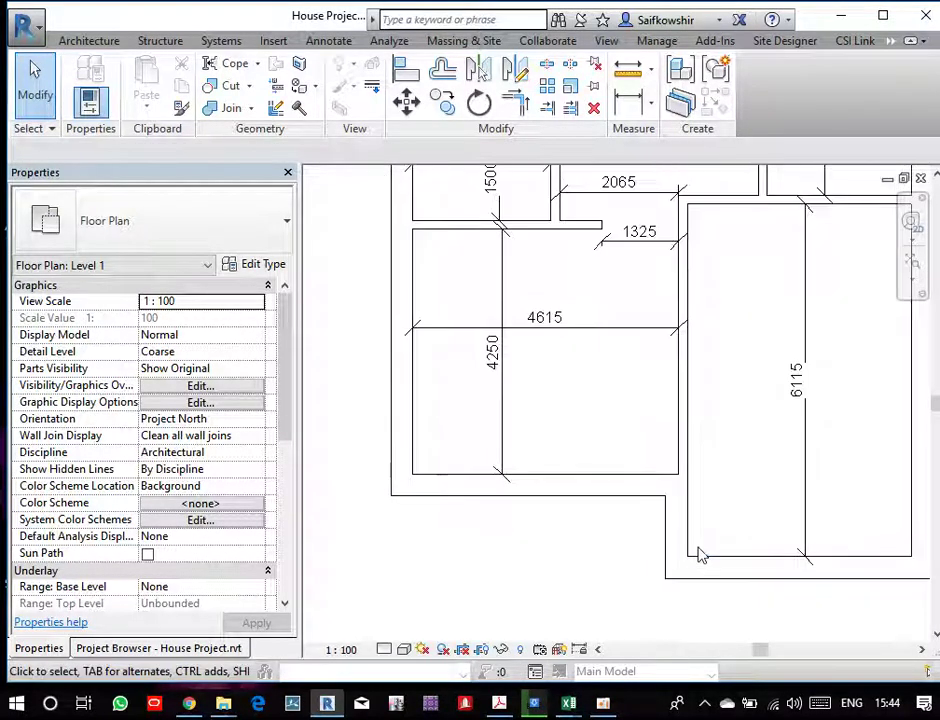
{"action": "key", "text": "i"}
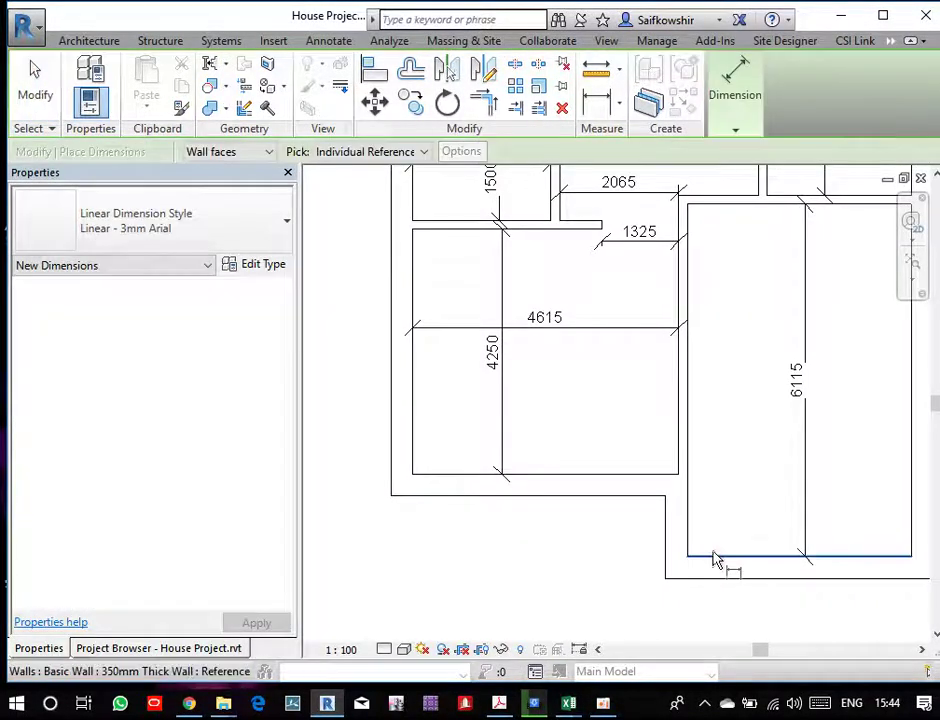
{"action": "left_click", "coordinate": [645, 507]}
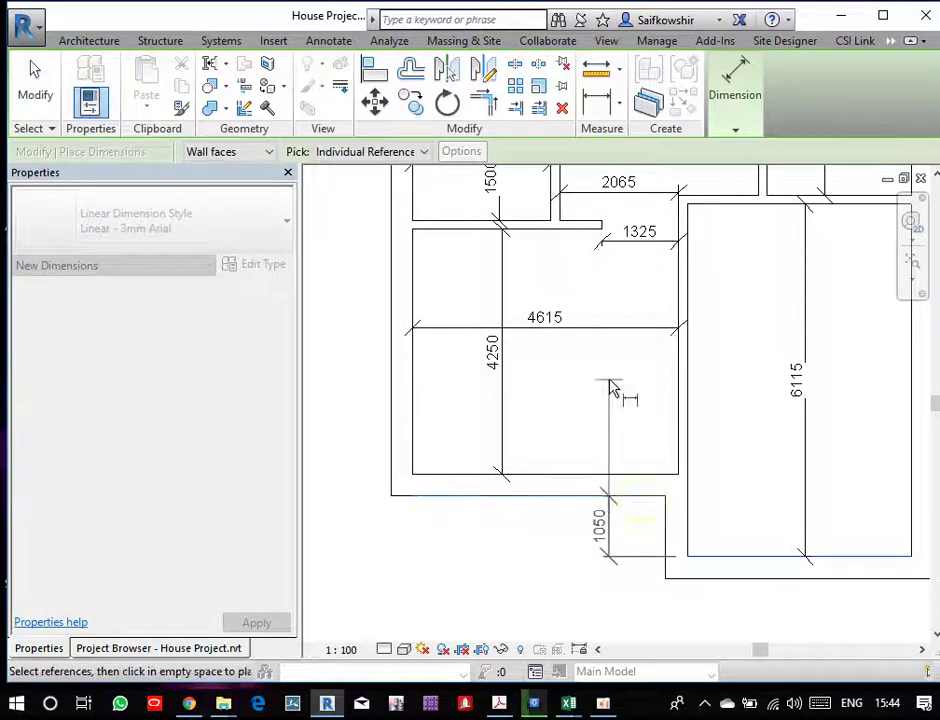
{"action": "left_click", "coordinate": [613, 390]}
{"action": "left_click", "coordinate": [36, 90]}
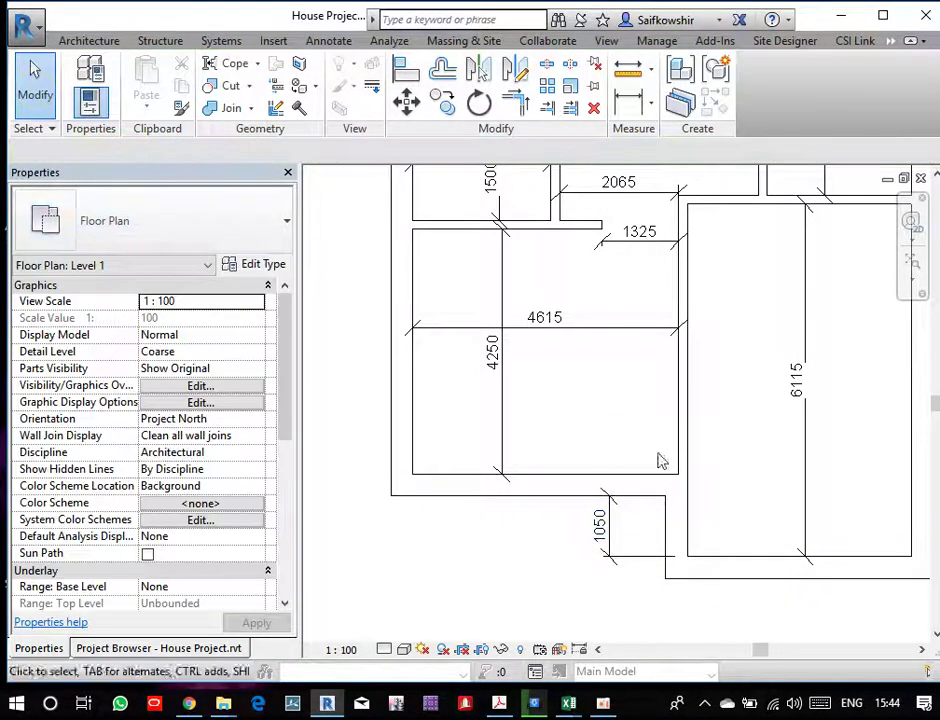
- Move the bottom exterior wall so the right-hand room is 6200 long instead of 6115
{"action": "left_click", "coordinate": [726, 566]}
{"action": "left_click", "coordinate": [797, 380]}
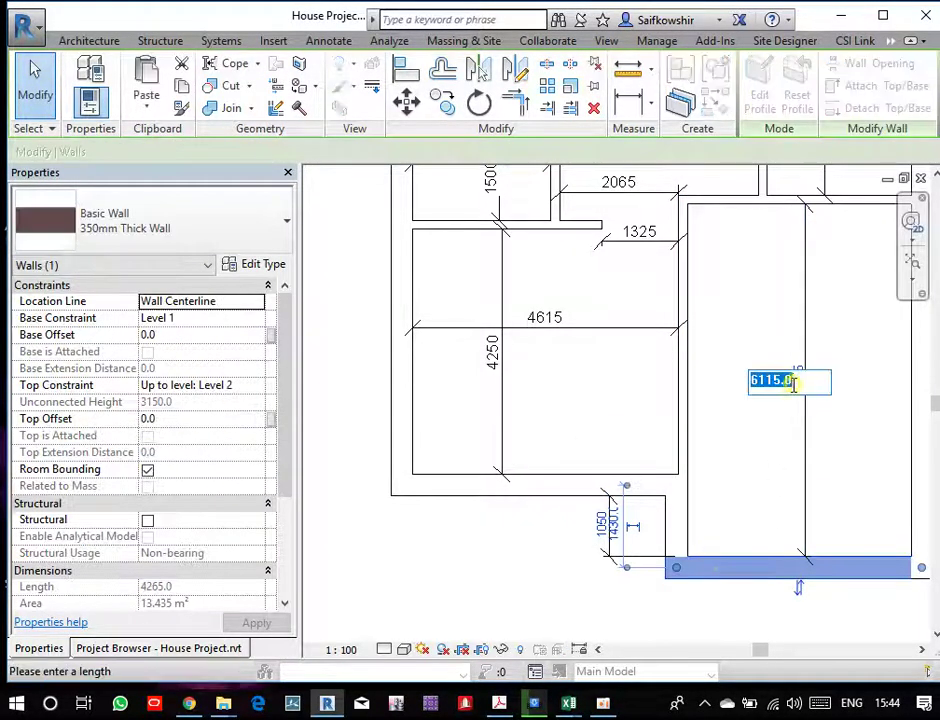
{"action": "type", "text": "6200"}
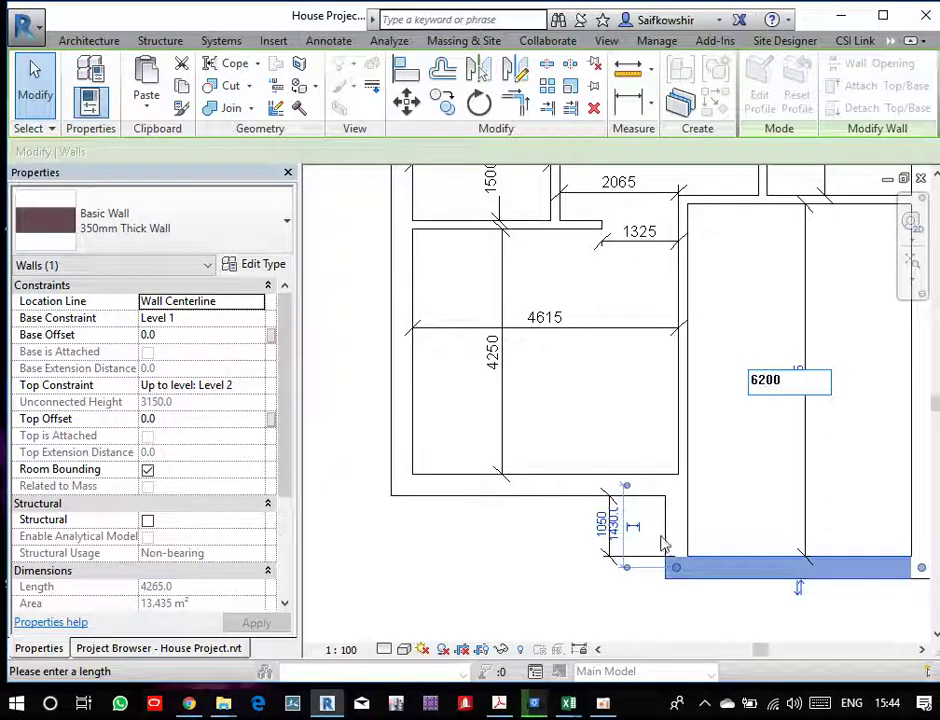
{"action": "key", "text": "Return"}
{"action": "left_click", "coordinate": [520, 552]}
- Start creating a copy of the existing 800x2100 interior door with Create Similar
{"action": "scroll", "coordinate": [522, 556], "scroll_direction": "down", "scroll_amount": 2}
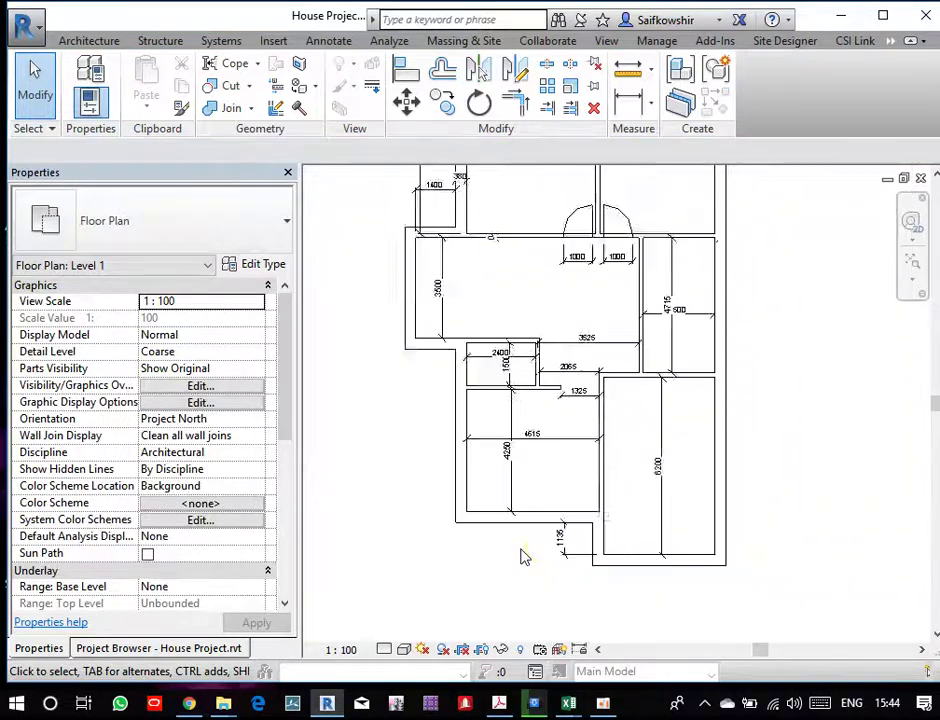
{"action": "scroll", "coordinate": [522, 556], "scroll_direction": "up", "scroll_amount": 2}
{"action": "middle_click_drag", "start_coordinate": [585, 262], "coordinate": [630, 325]}
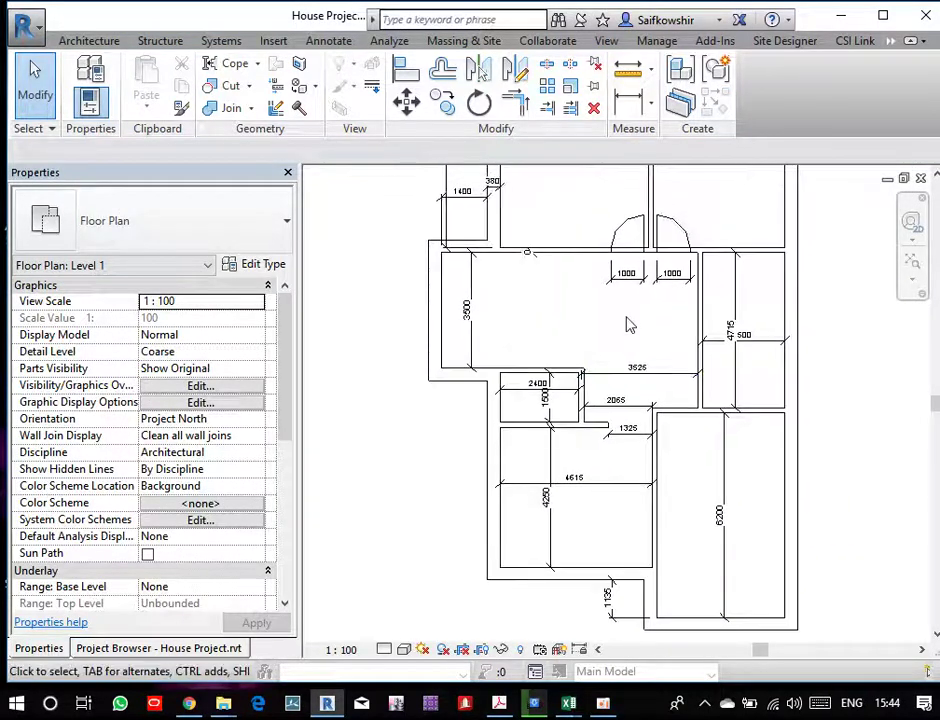
{"action": "mouse_move", "coordinate": [565, 289]}
{"action": "middle_mouse_down"}
{"action": "mouse_move", "coordinate": [560, 434]}
{"action": "mouse_move", "coordinate": [560, 325]}
{"action": "middle_mouse_up"}
{"action": "scroll", "coordinate": [560, 325], "scroll_direction": "down", "scroll_amount": 1}
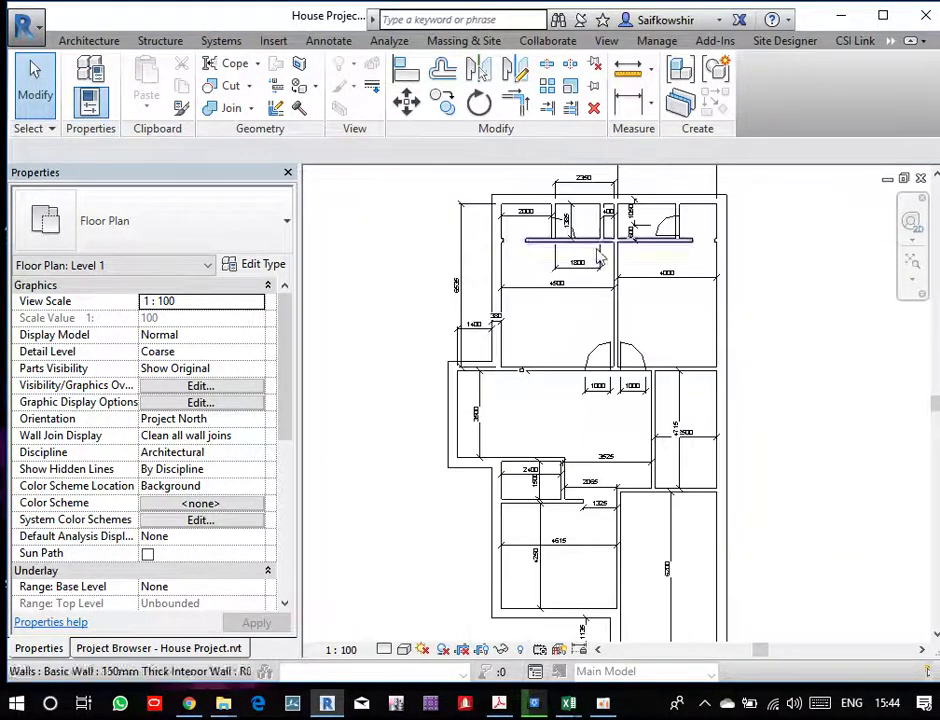
{"action": "scroll", "coordinate": [686, 236], "scroll_direction": "up", "scroll_amount": 3}
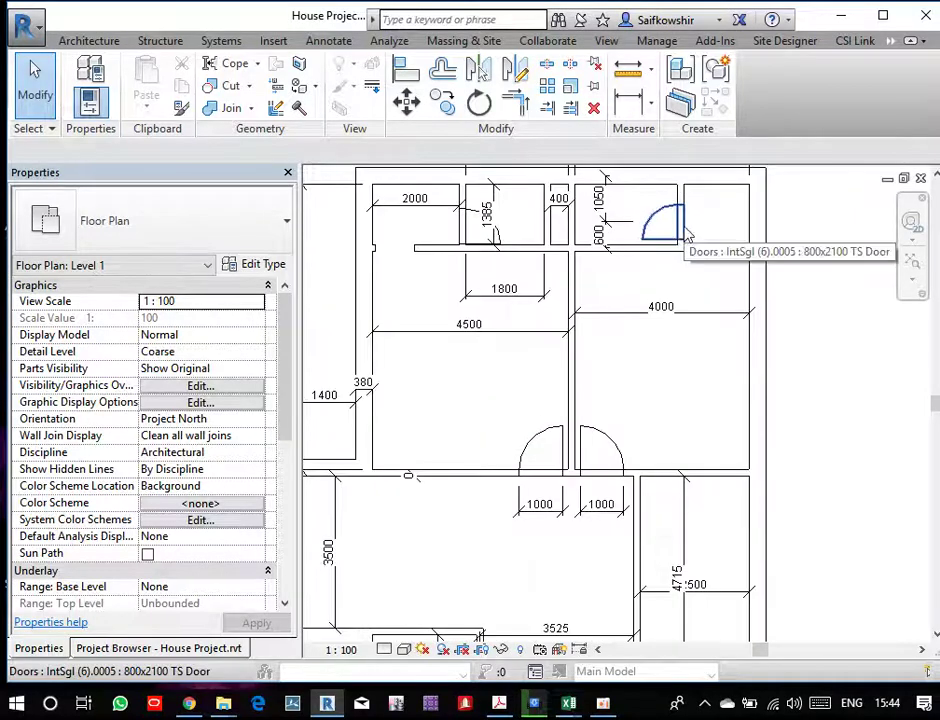
{"action": "left_click", "coordinate": [686, 236]}
{"action": "right_click", "coordinate": [684, 230]}
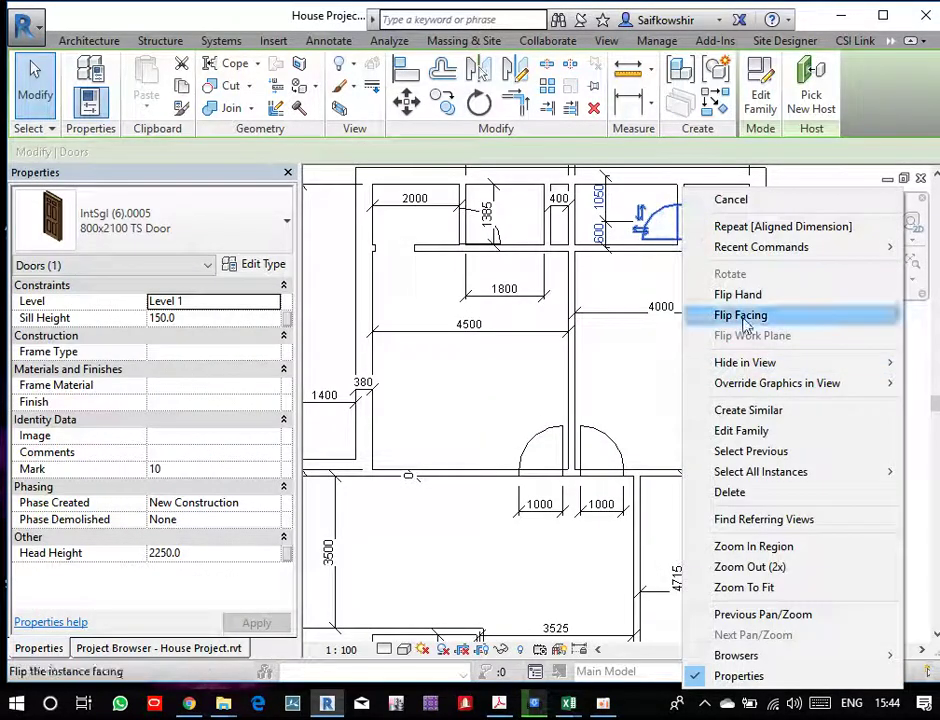
{"action": "left_click", "coordinate": [750, 410]}
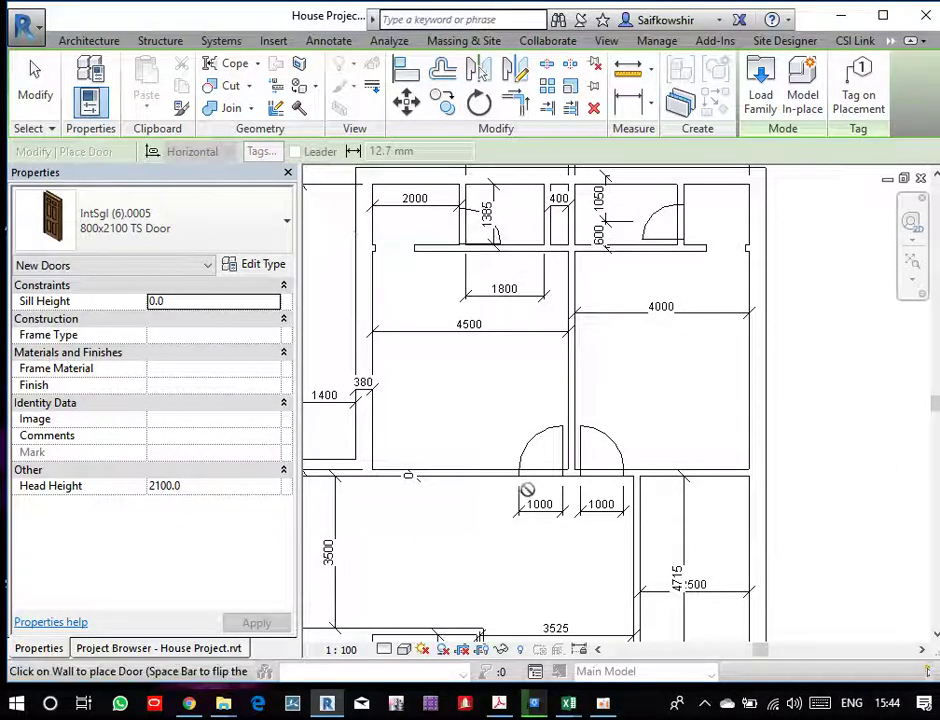
- Place the 800x2100 door in the small room's right wall and dismiss the save reminder
{"action": "middle_click_drag", "start_coordinate": [531, 567], "coordinate": [556, 323]}
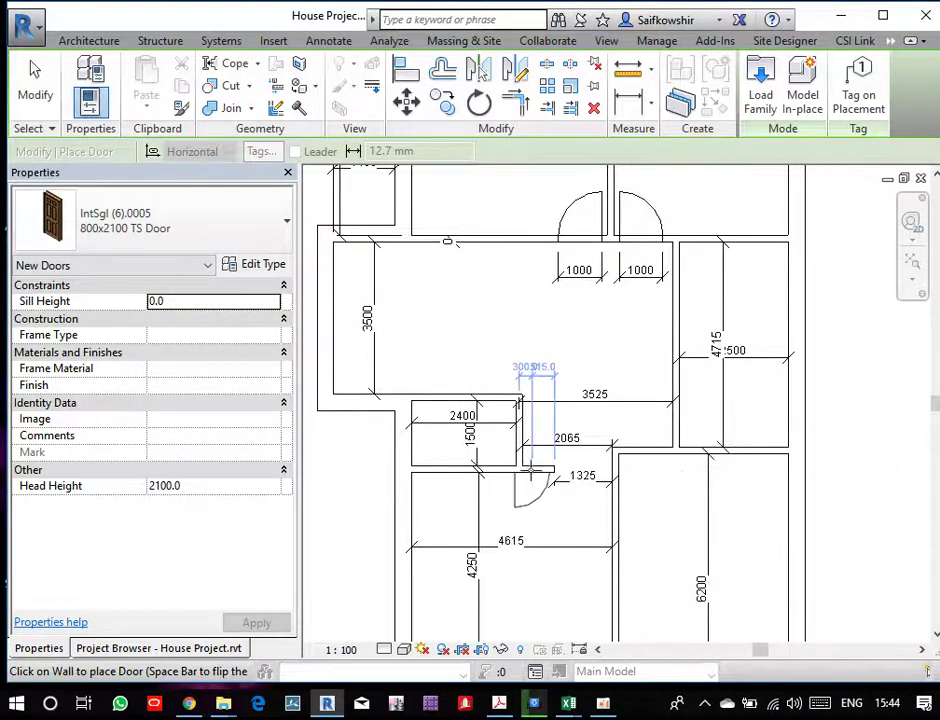
{"action": "scroll", "coordinate": [529, 460], "scroll_direction": "up", "scroll_amount": 3}
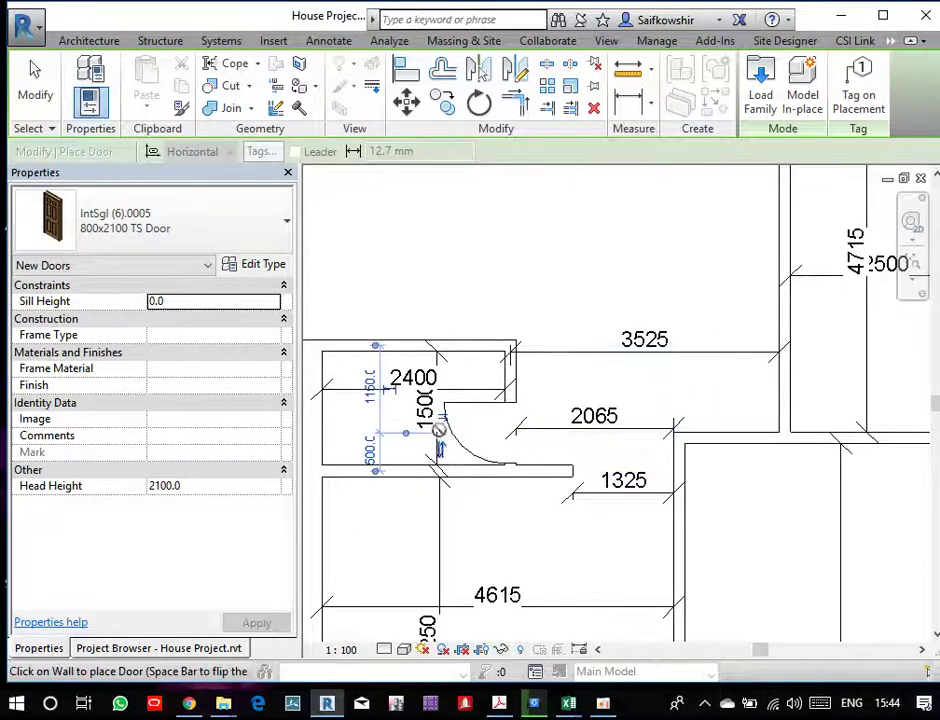
{"action": "left_click", "coordinate": [30, 90]}
{"action": "left_click", "coordinate": [358, 305]}
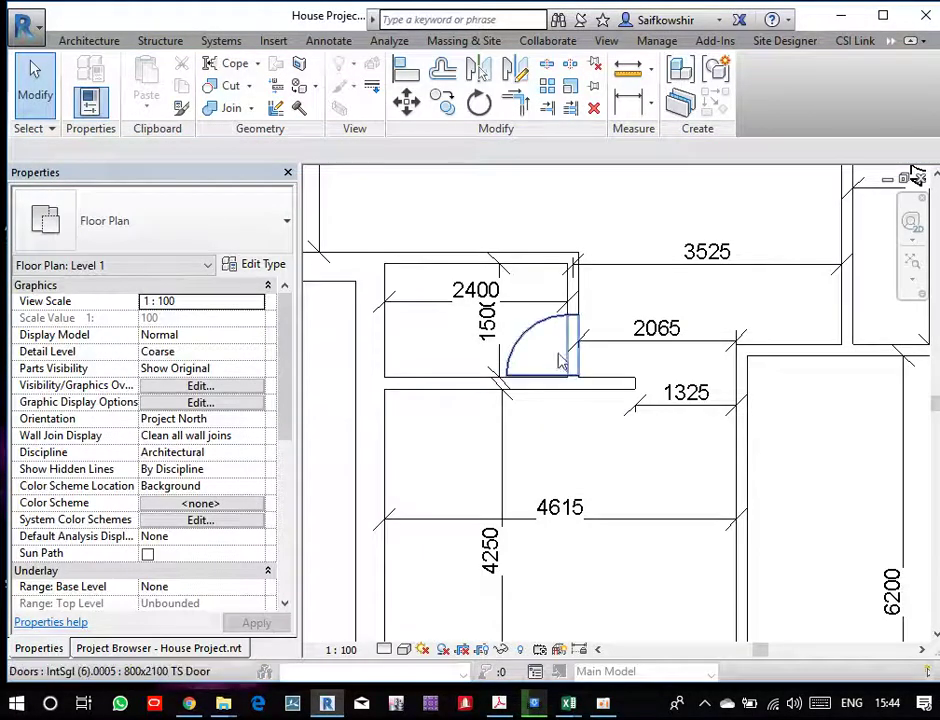
{"action": "scroll", "coordinate": [547, 401], "scroll_direction": "down", "scroll_amount": 1}
{"action": "scroll", "coordinate": [547, 401], "scroll_direction": "down", "scroll_amount": 2}
{"action": "middle_click_drag", "start_coordinate": [562, 430], "coordinate": [556, 455]}
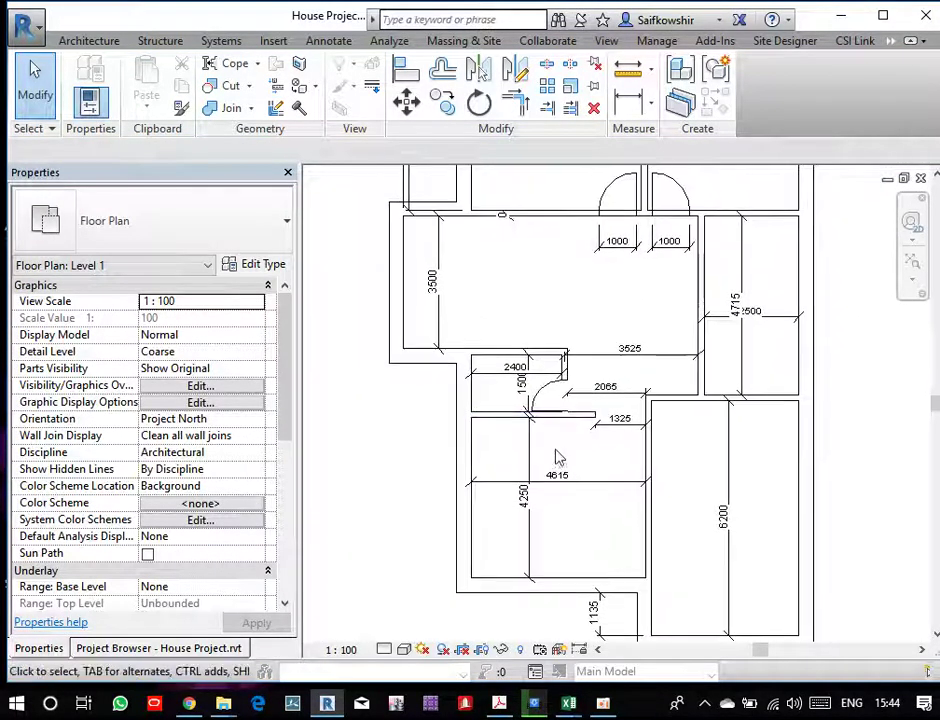
- Place a copy of the 1000 wide interior door on the wall at the 1325 dimension
{"action": "left_click", "coordinate": [627, 216]}
{"action": "right_click", "coordinate": [627, 216]}
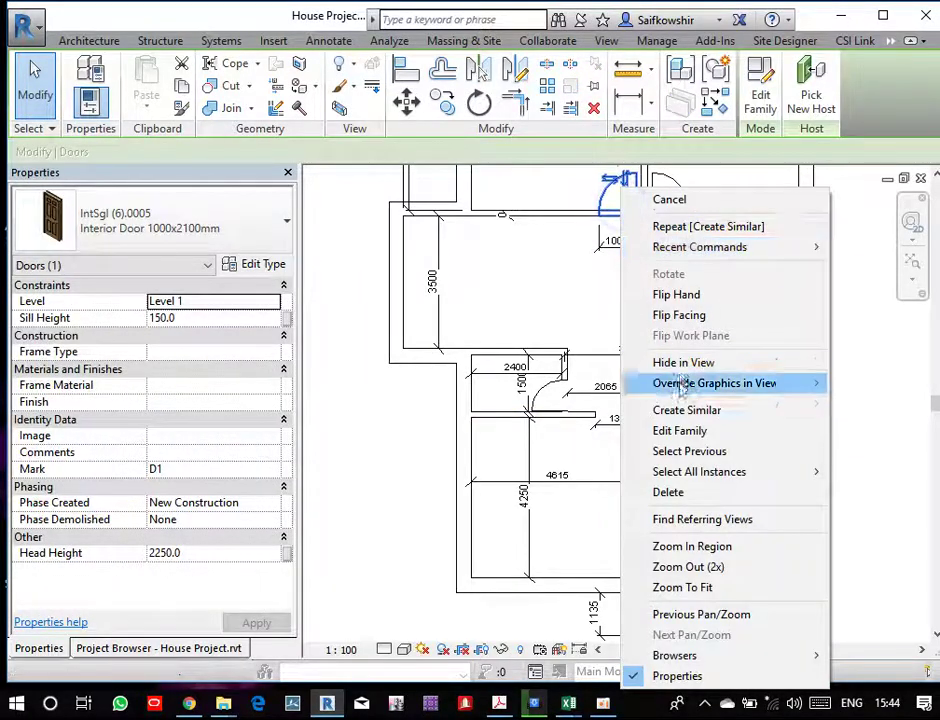
{"action": "left_click", "coordinate": [688, 410]}
{"action": "scroll", "coordinate": [677, 400], "scroll_direction": "up", "scroll_amount": 1}
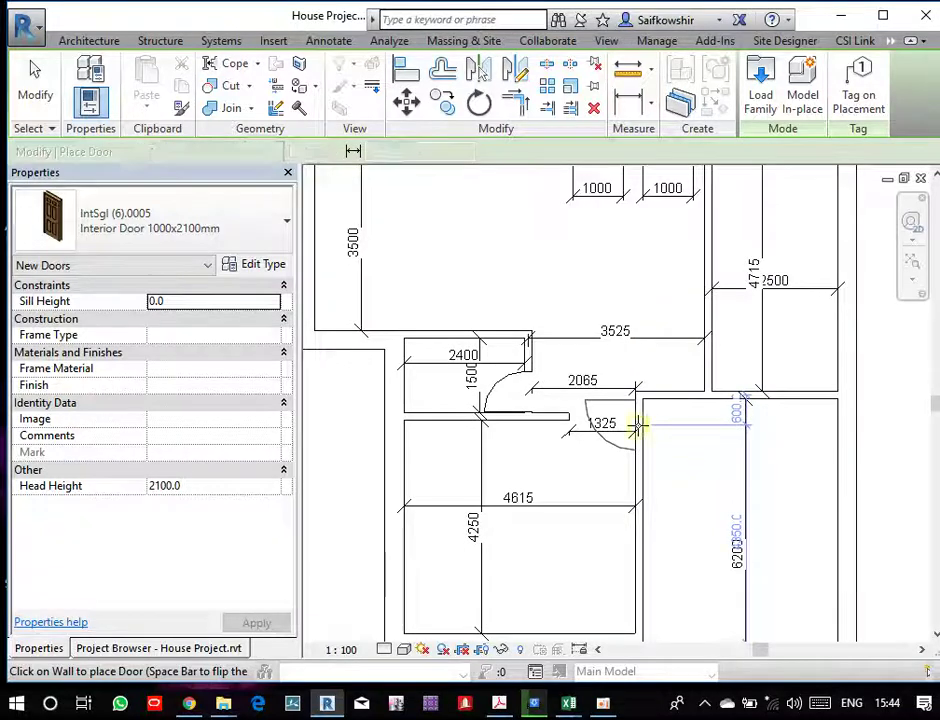
{"action": "left_click", "coordinate": [636, 427]}
{"action": "left_click", "coordinate": [30, 90]}
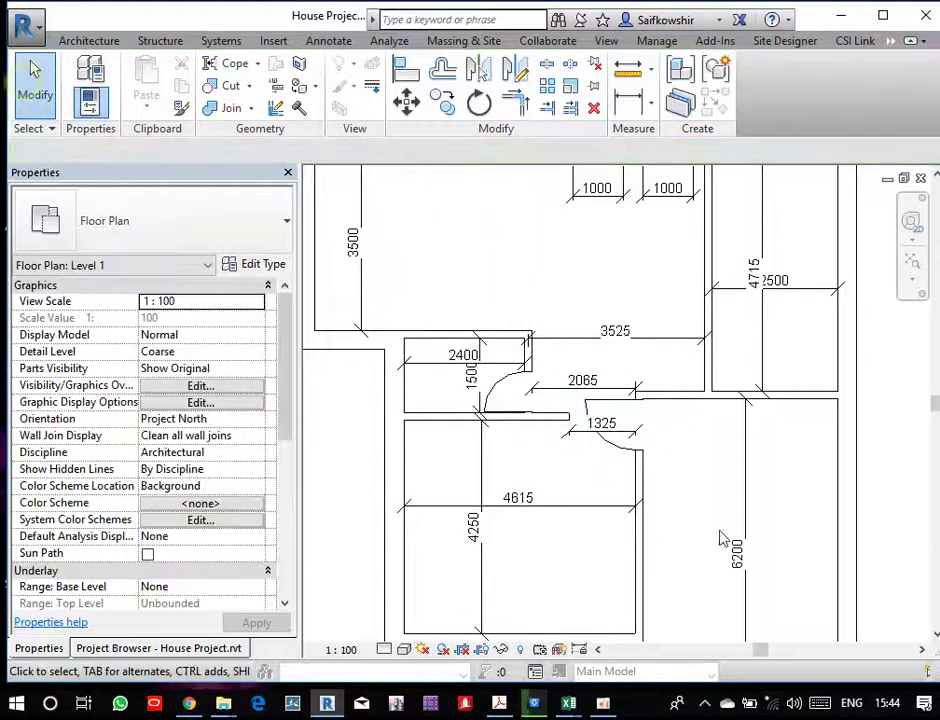
- Flip the new door's swing and opening direction, and delete the 1325 dimension
{"action": "left_click", "coordinate": [600, 420]}
{"action": "scroll", "coordinate": [594, 421], "scroll_direction": "up", "scroll_amount": 1}
{"action": "left_click", "coordinate": [593, 420]}
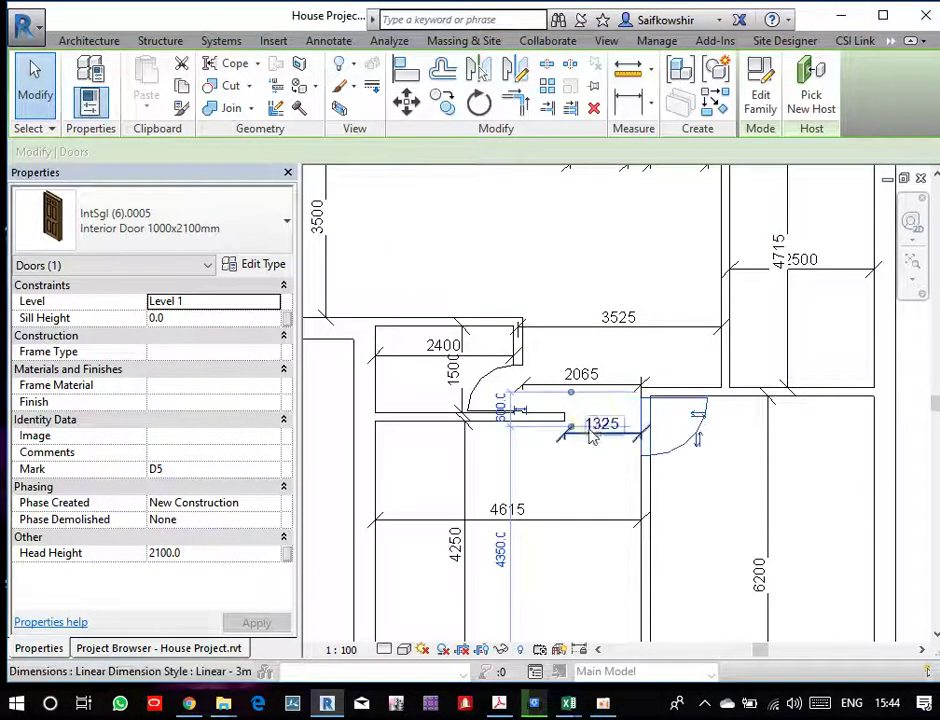
{"action": "left_click", "coordinate": [580, 455]}
{"action": "left_click", "coordinate": [582, 441]}
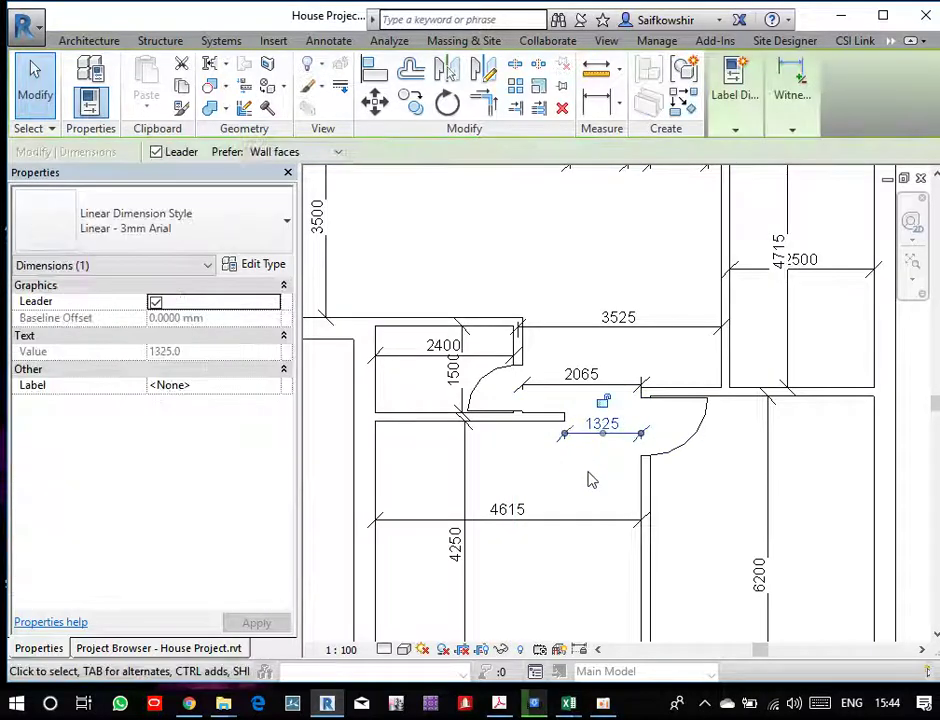
{"action": "key", "text": "Delete"}
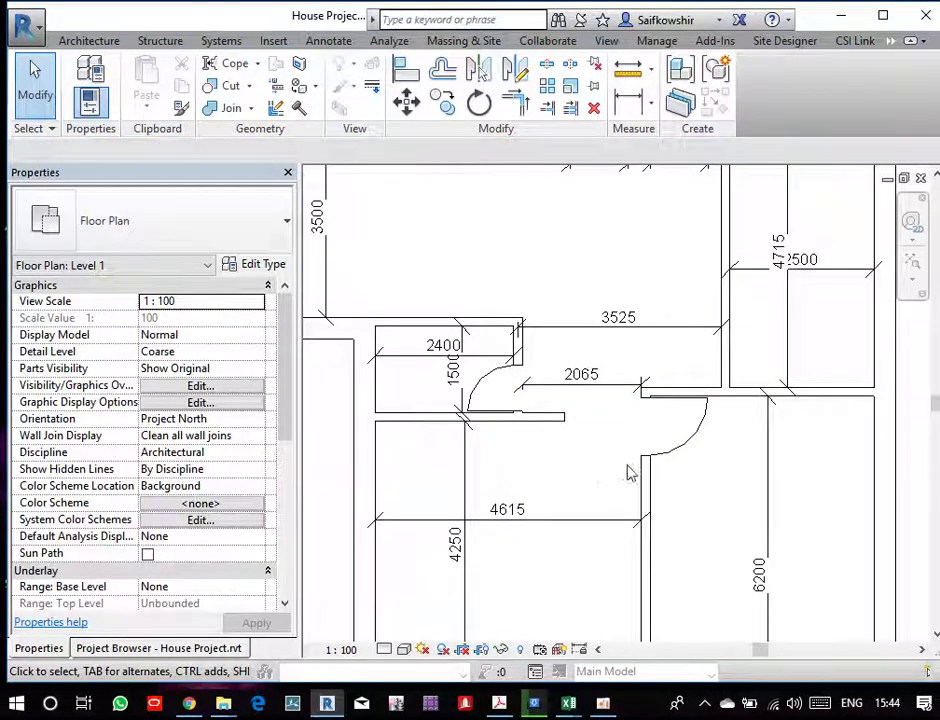
- Rehost the door onto the top wall of the 6200 room, swinging down into it
{"action": "scroll", "coordinate": [680, 458], "scroll_direction": "down", "scroll_amount": 1}
{"action": "left_click", "coordinate": [680, 450]}
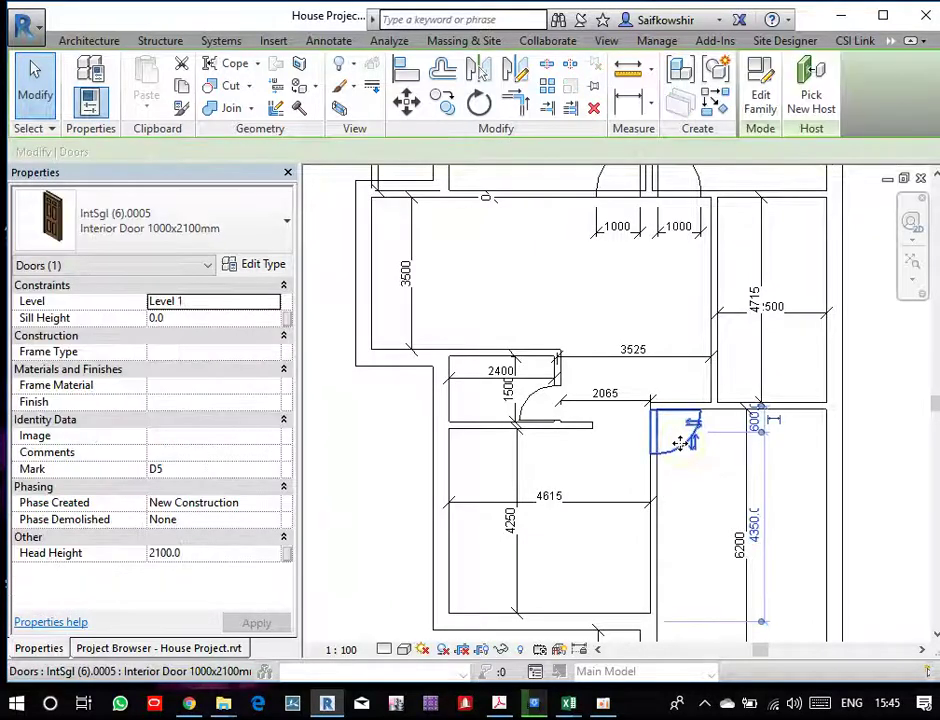
{"action": "left_click", "coordinate": [816, 92]}
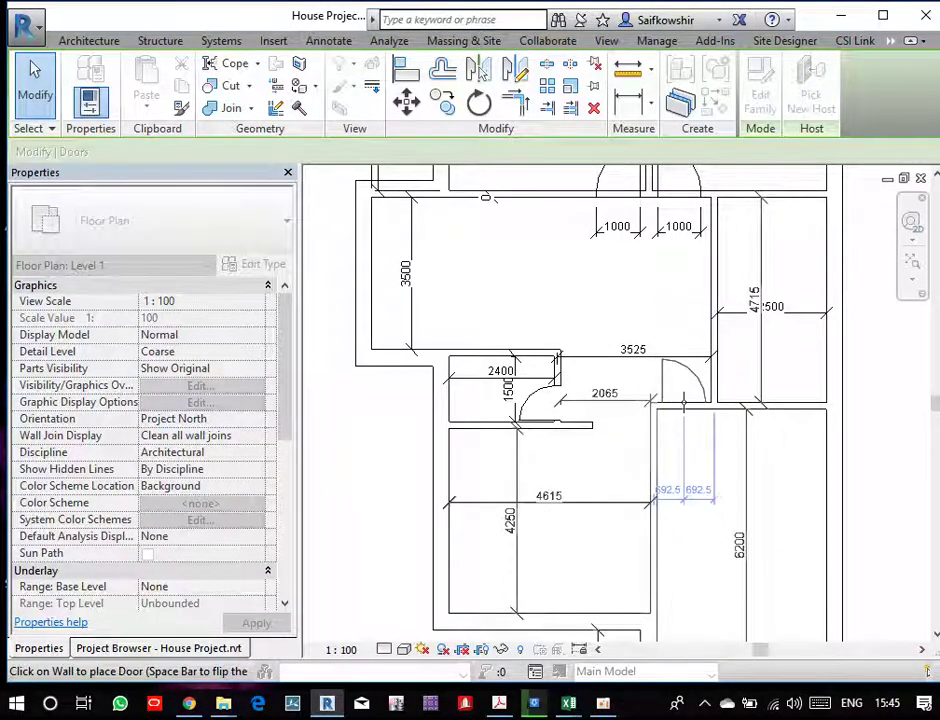
{"action": "left_click", "coordinate": [684, 398]}
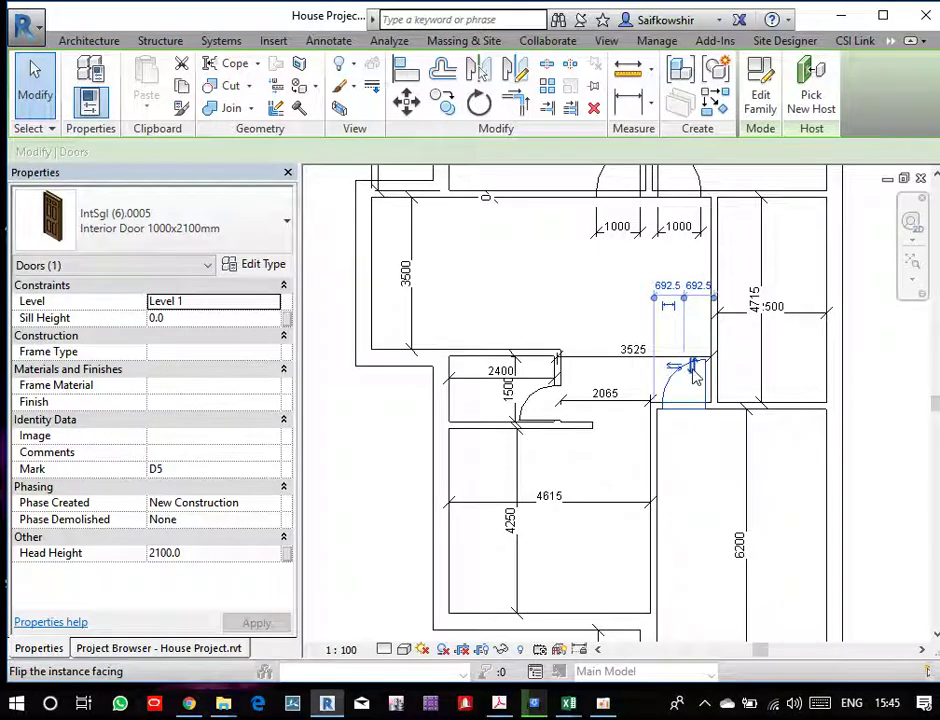
{"action": "left_click", "coordinate": [693, 370]}
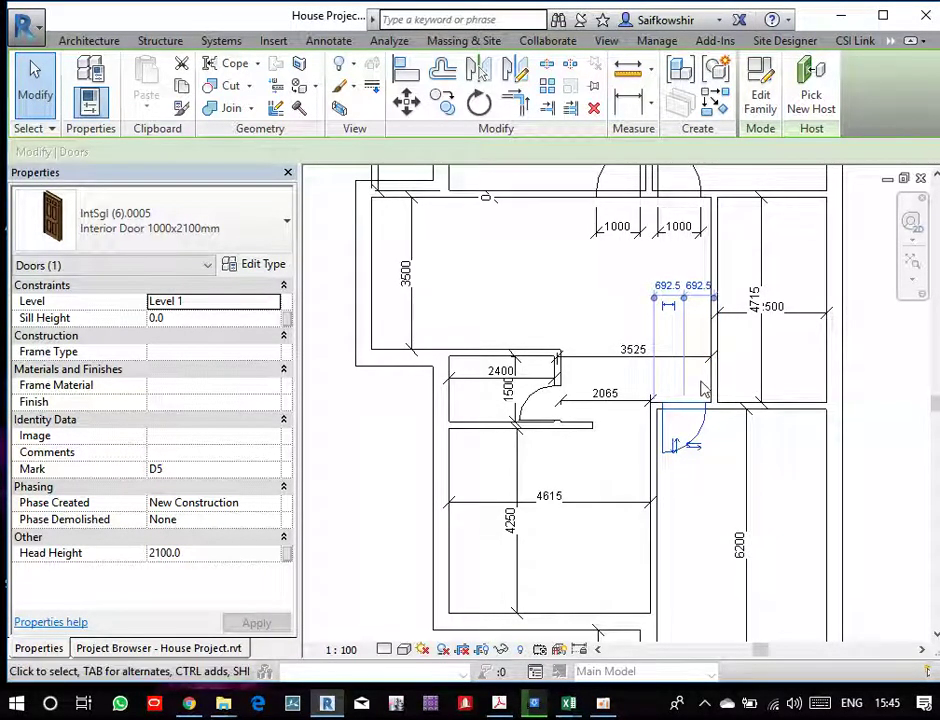
{"action": "left_click", "coordinate": [700, 490]}
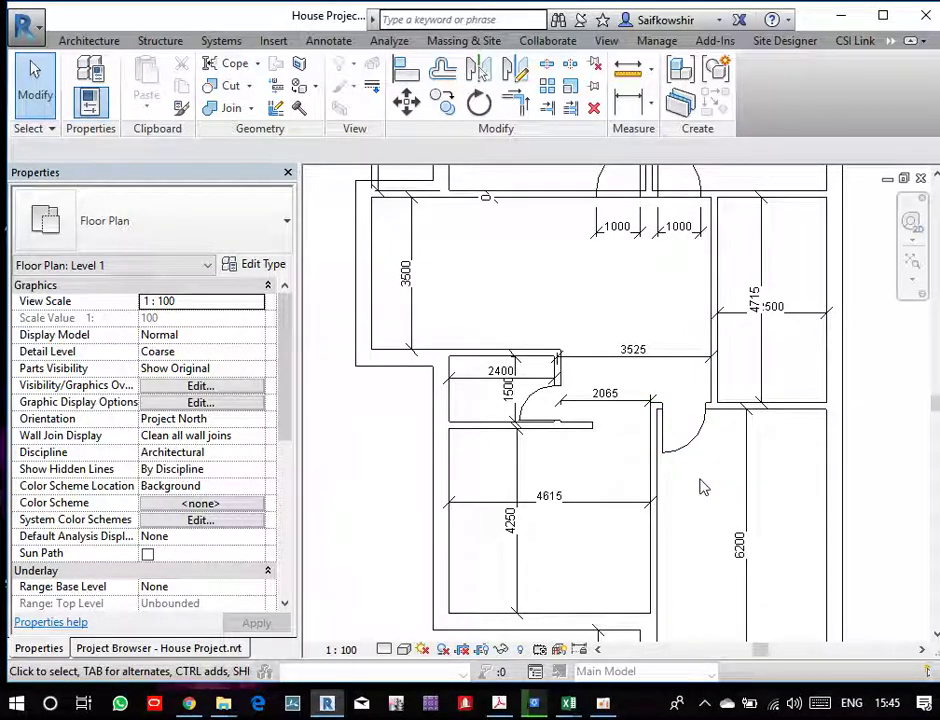
- Delete the door, then undo the deletion to restore it
{"action": "left_click", "coordinate": [698, 441]}
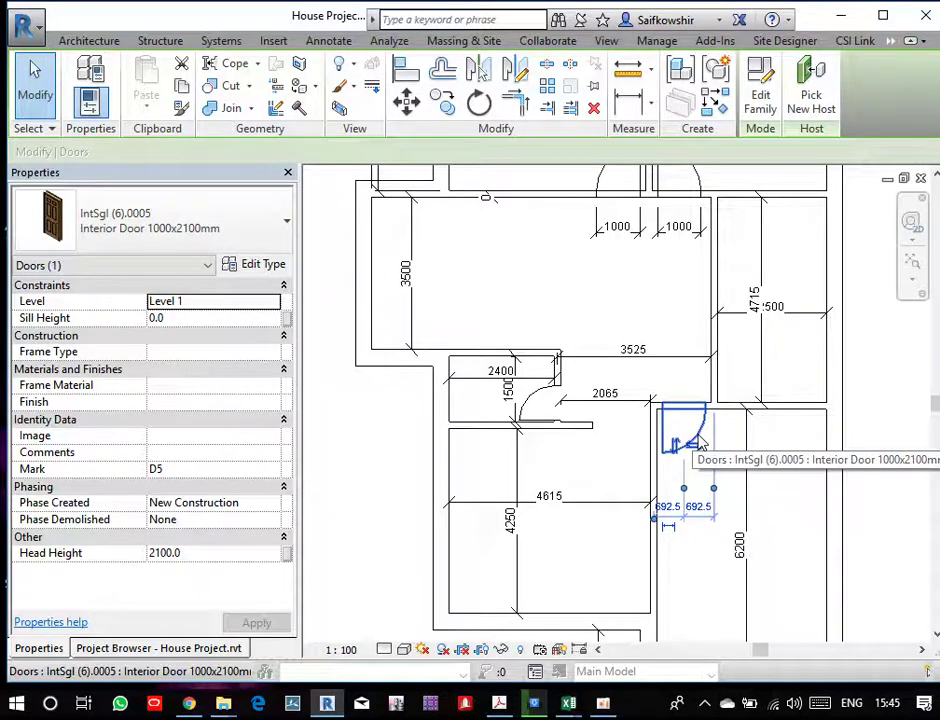
{"action": "scroll", "coordinate": [700, 443], "scroll_direction": "down", "scroll_amount": 2}
{"action": "scroll", "coordinate": [703, 520], "scroll_direction": "down", "scroll_amount": 2}
{"action": "middle_click_drag", "start_coordinate": [703, 520], "coordinate": [690, 474]}
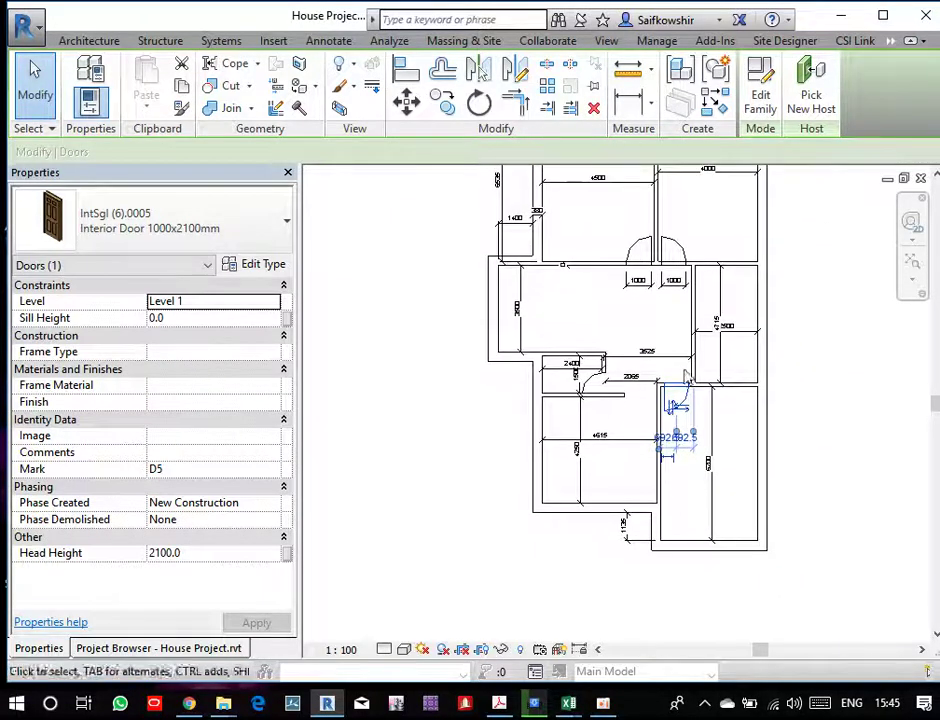
{"action": "scroll", "coordinate": [683, 410], "scroll_direction": "up", "scroll_amount": 2}
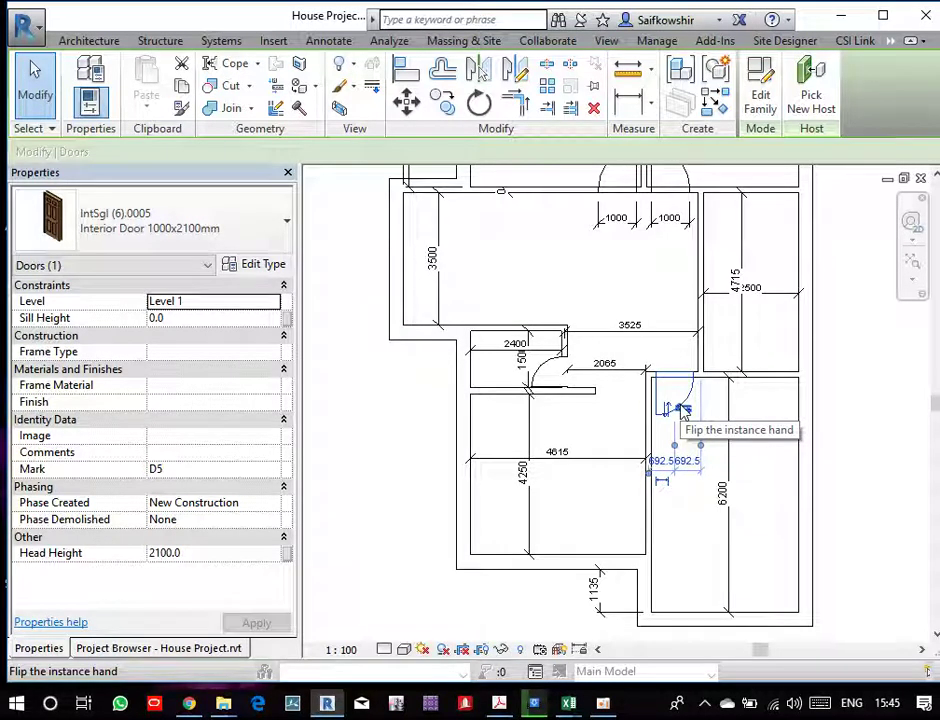
{"action": "key", "text": "Delete"}
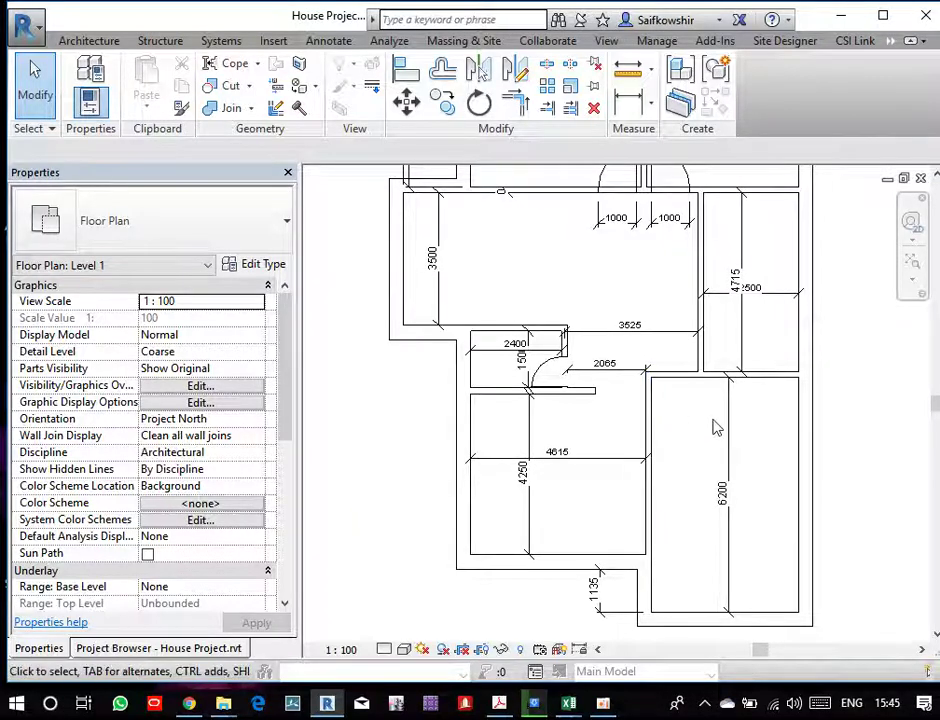
{"action": "key", "text": "ctrl+z"}
{"action": "scroll", "coordinate": [690, 422], "scroll_direction": "up", "scroll_amount": 2}
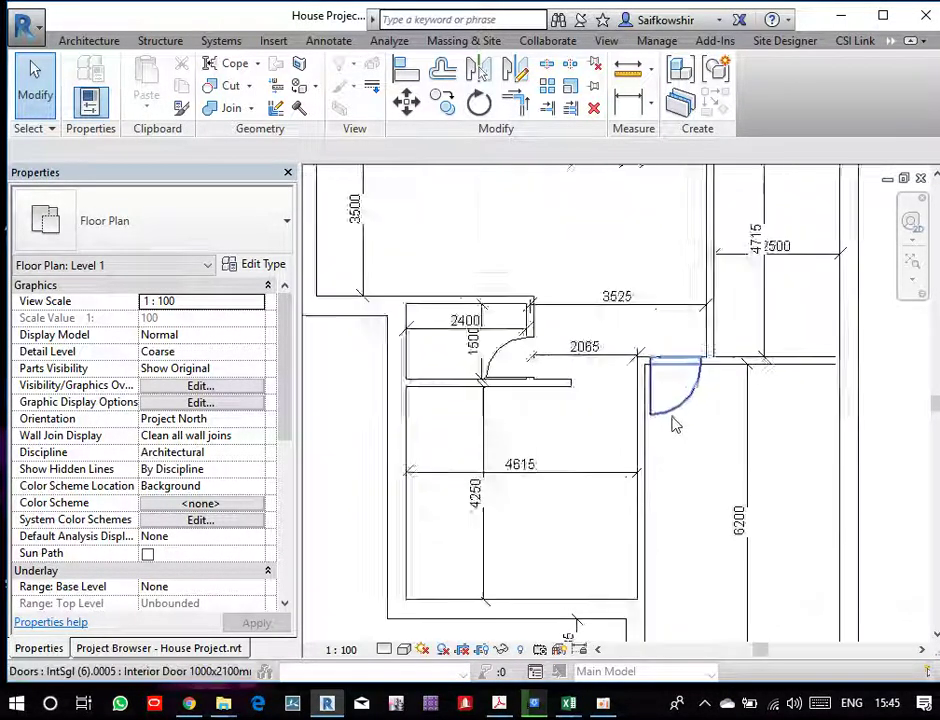
{"action": "scroll", "coordinate": [675, 425], "scroll_direction": "down", "scroll_amount": 2}
{"action": "middle_click_drag", "start_coordinate": [682, 541], "coordinate": [676, 451]}
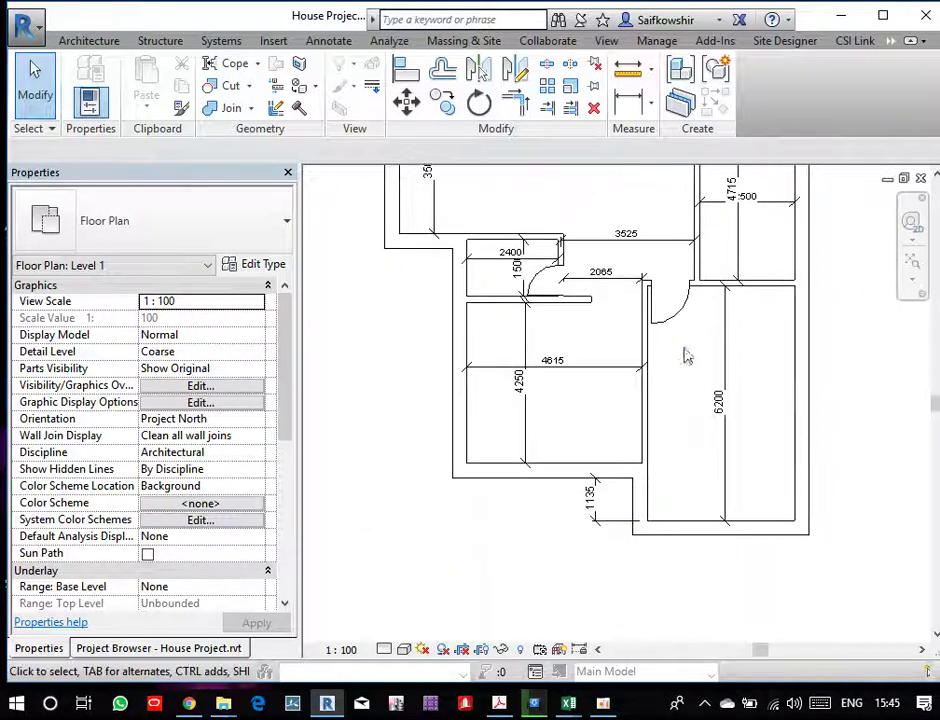
- Copy the 1000x2100 Interior Door onto the lower wall by the 1135 step, then start the Door tool
{"action": "left_click", "coordinate": [686, 314]}
{"action": "right_click", "coordinate": [686, 314]}
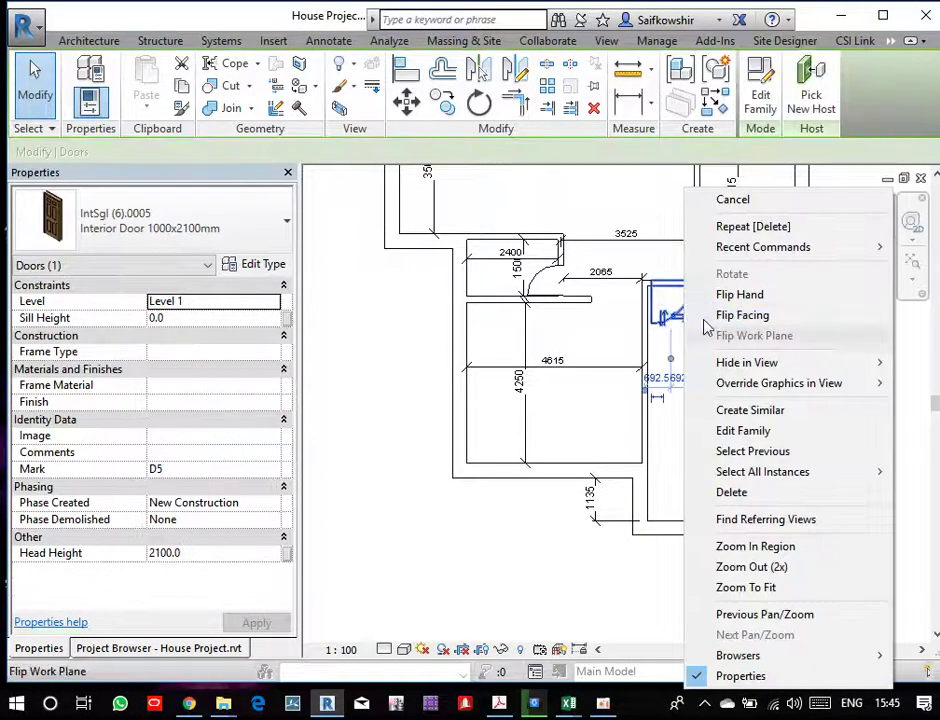
{"action": "left_click", "coordinate": [755, 411]}
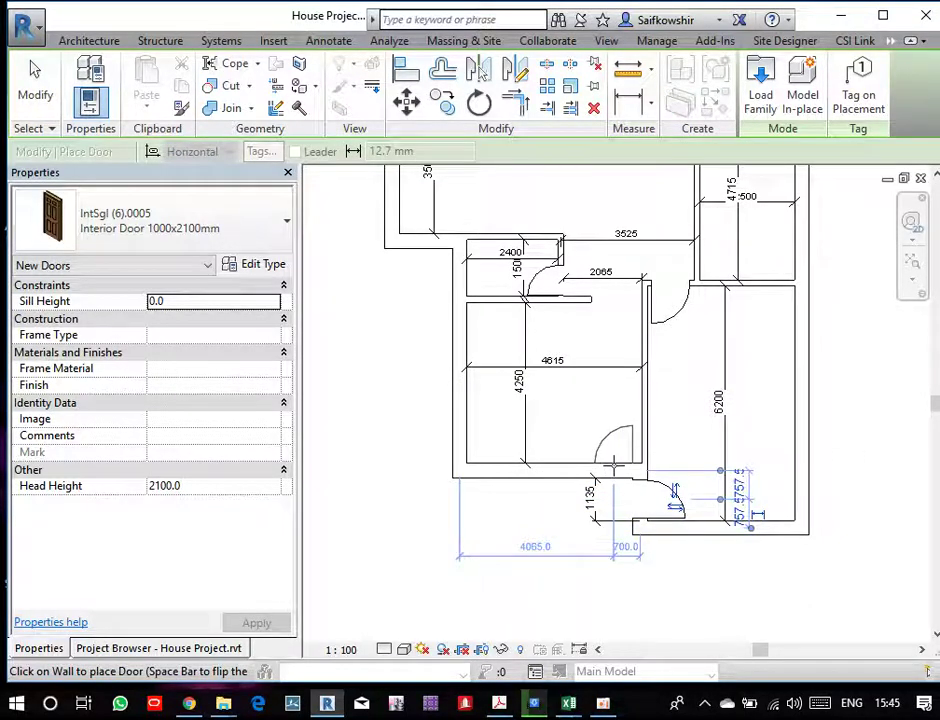
{"action": "left_click", "coordinate": [33, 78]}
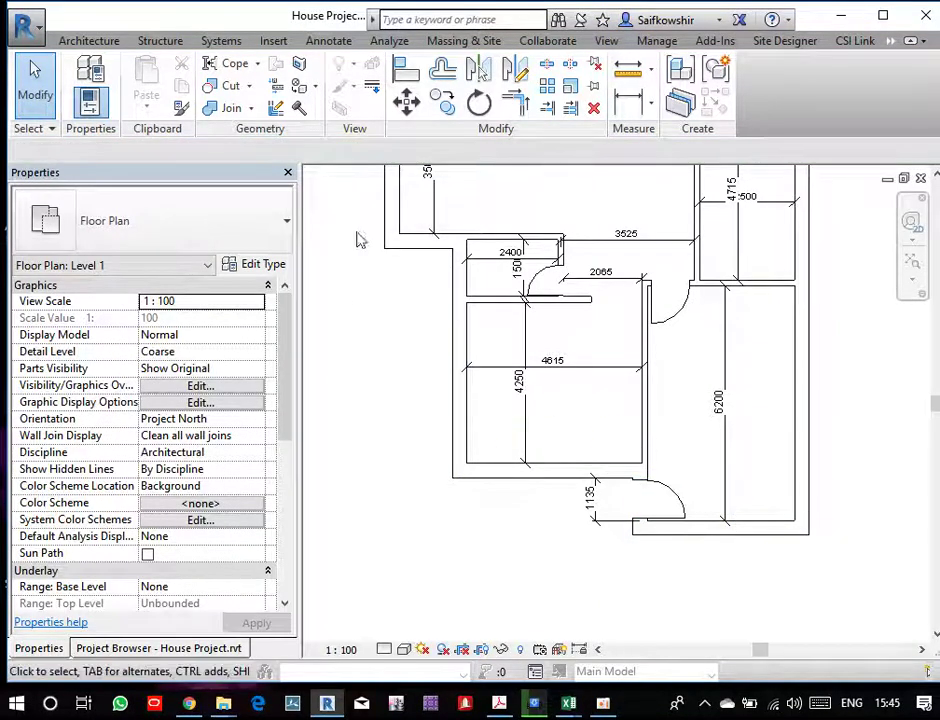
{"action": "left_click", "coordinate": [106, 42]}
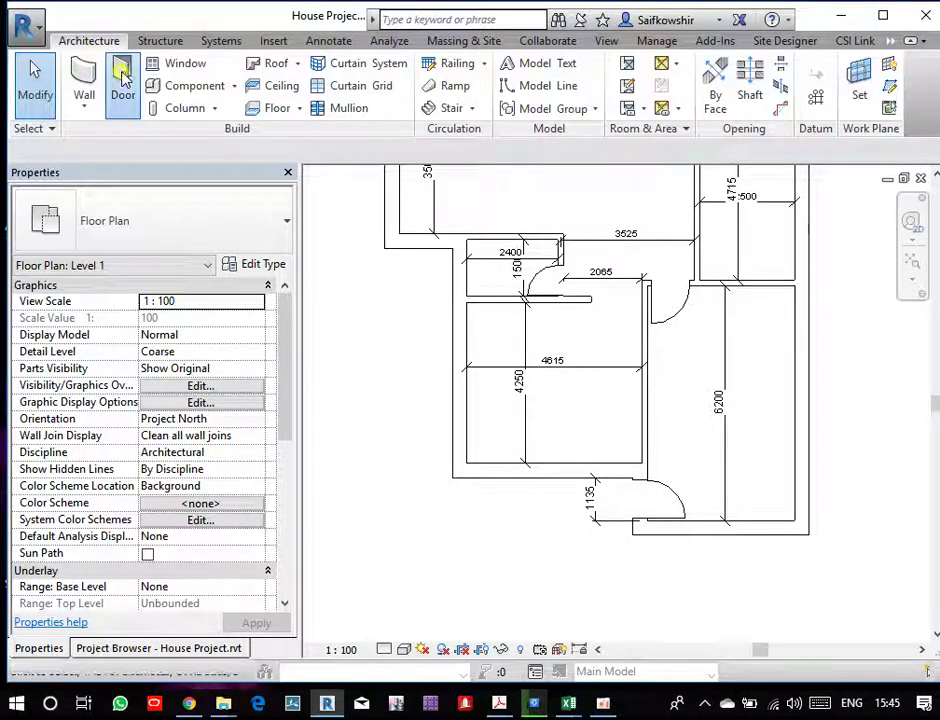
{"action": "left_click", "coordinate": [124, 92]}
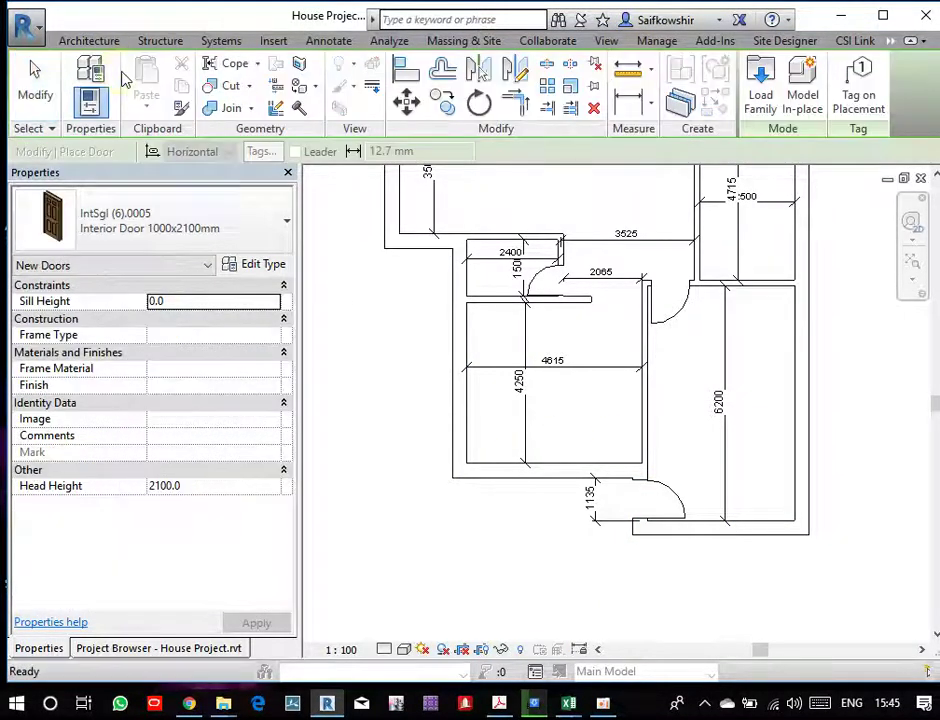
{"action": "left_click", "coordinate": [766, 105]}
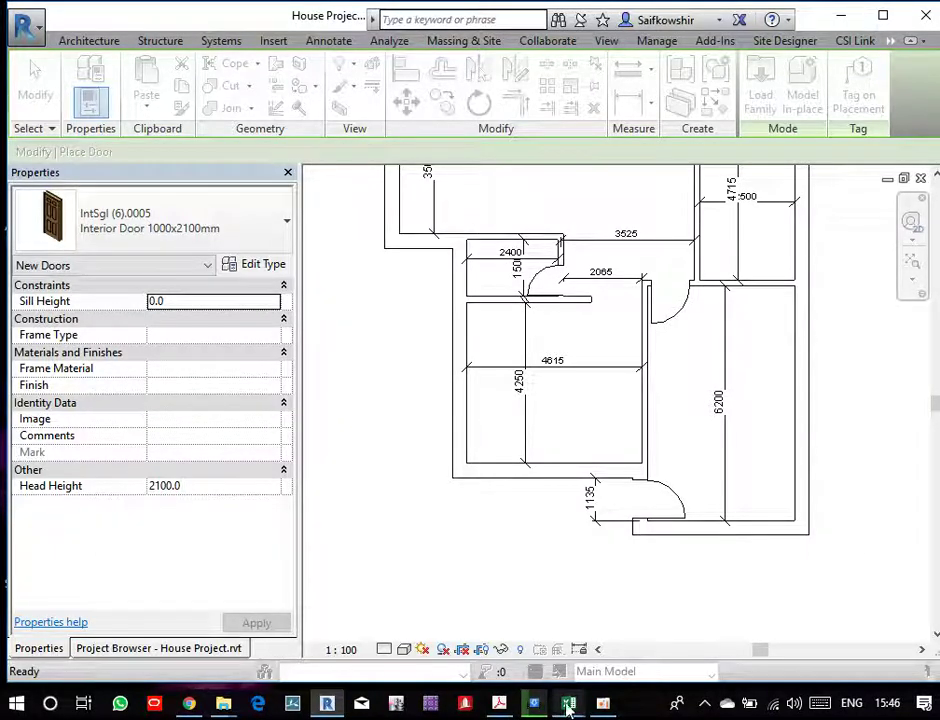
{"action": "mouse_move", "coordinate": [603, 703]}
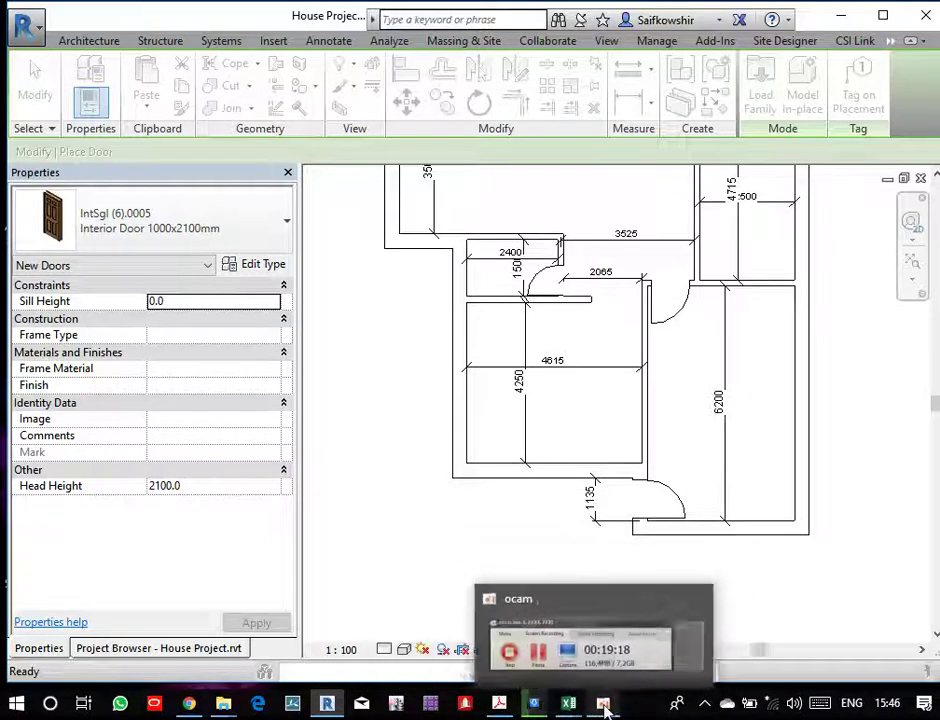
{"action": "left_click", "coordinate": [375, 393]}
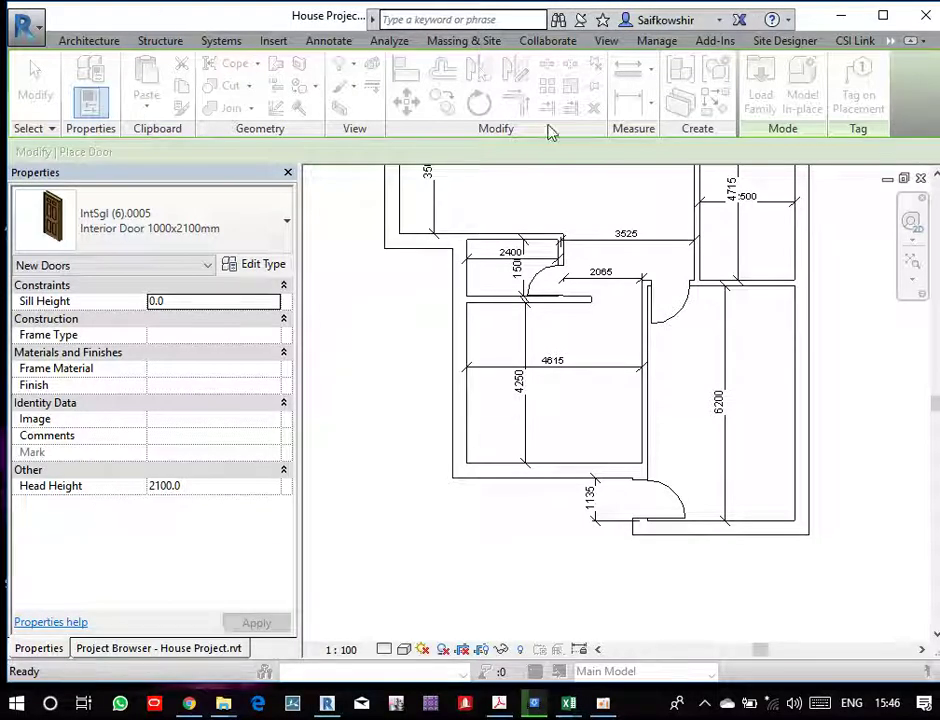
{"action": "left_click", "coordinate": [842, 22]}
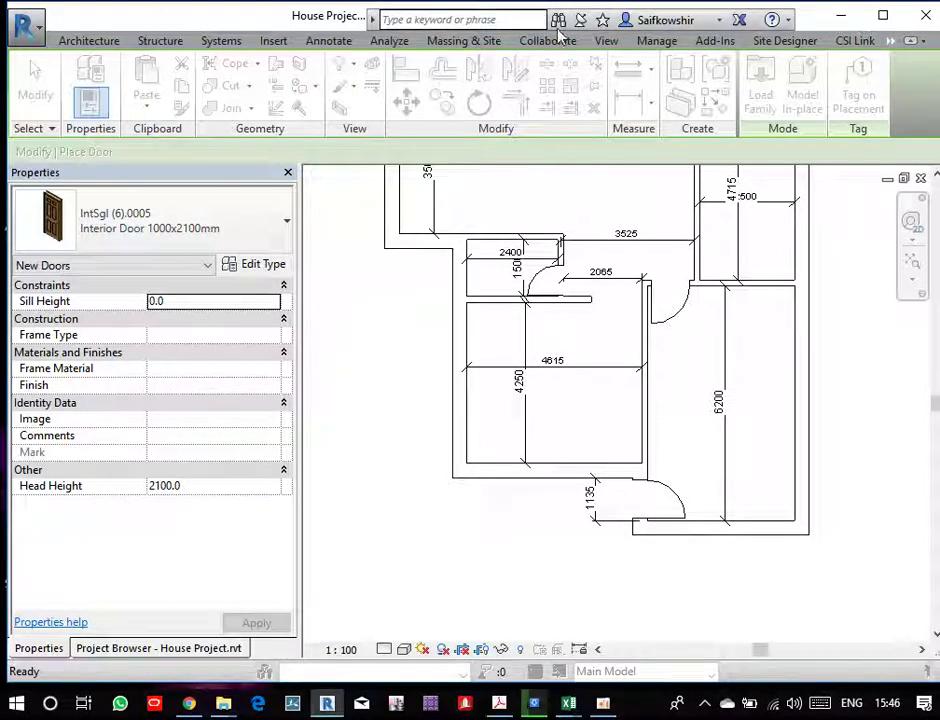